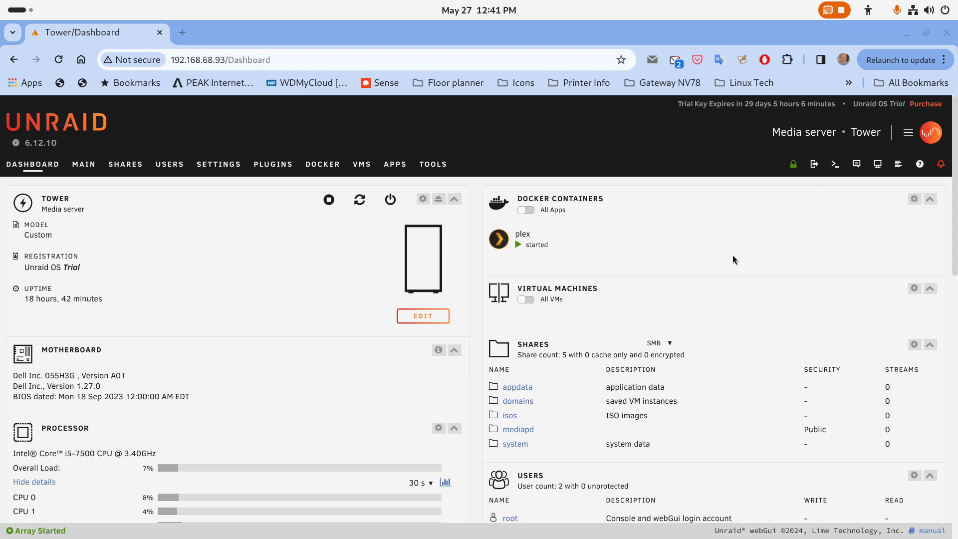
Review the motherboard, processor, system memory, network interface, parity, array and cache information on the server dashboard
scroll(121, 245, down, 3)
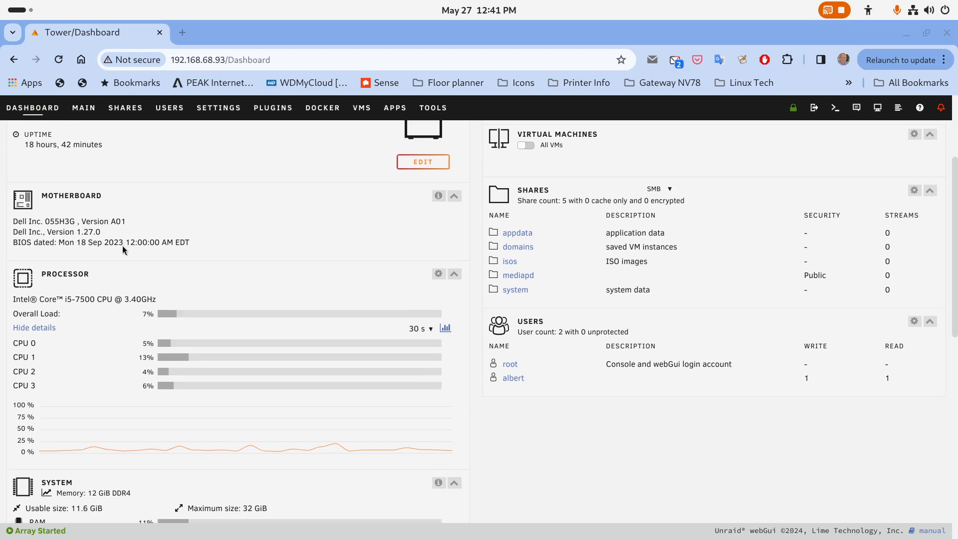
scroll(122, 246, down, 2)
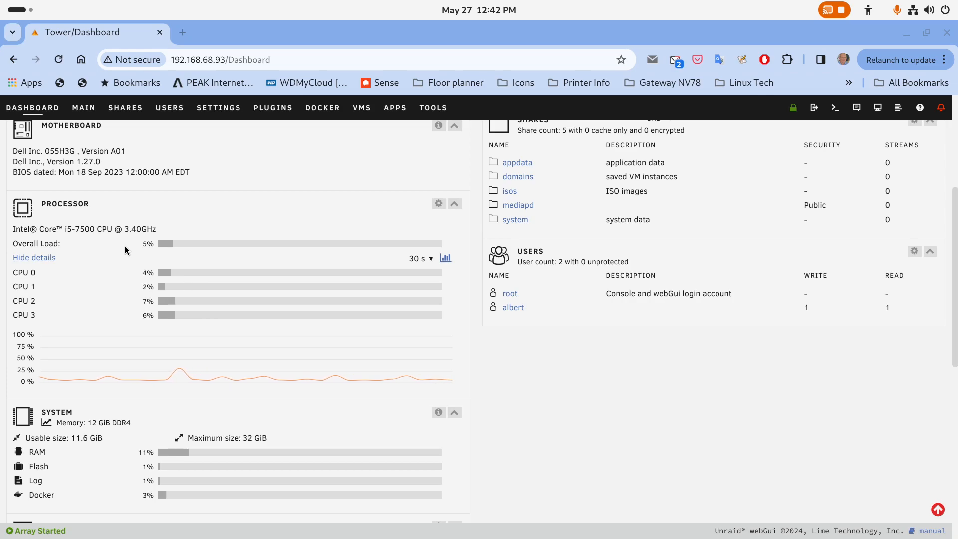
scroll(199, 343, down, 4)
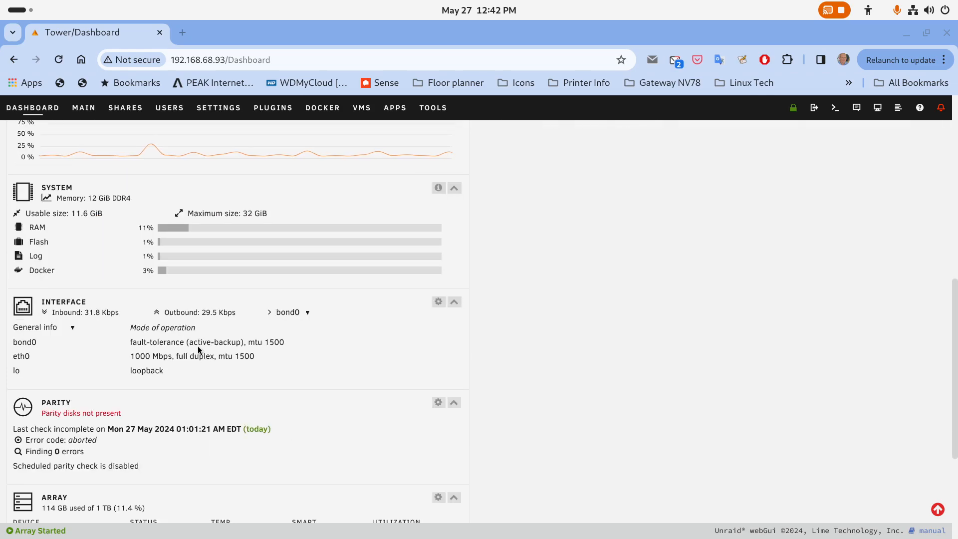
scroll(200, 347, up, 7)
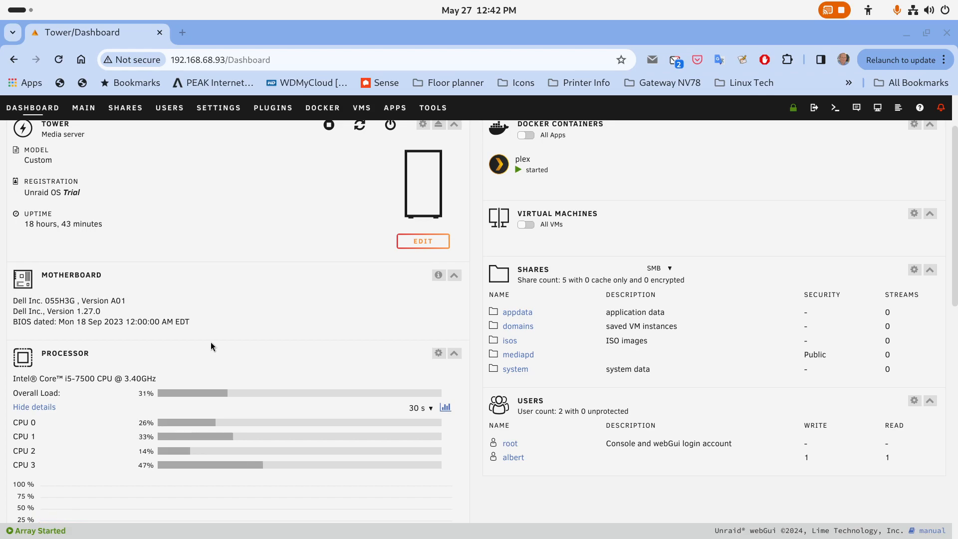
scroll(211, 342, up, 2)
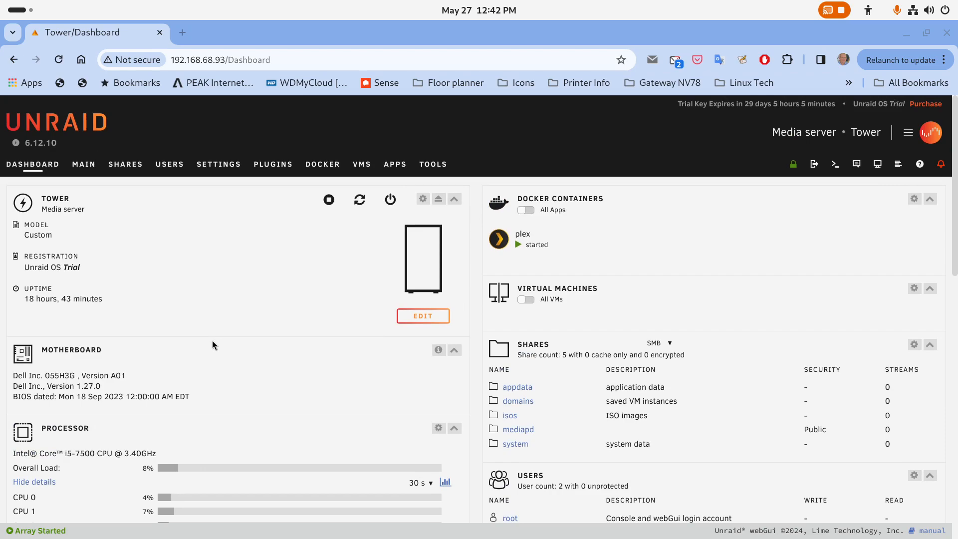
scroll(205, 328, down, 3)
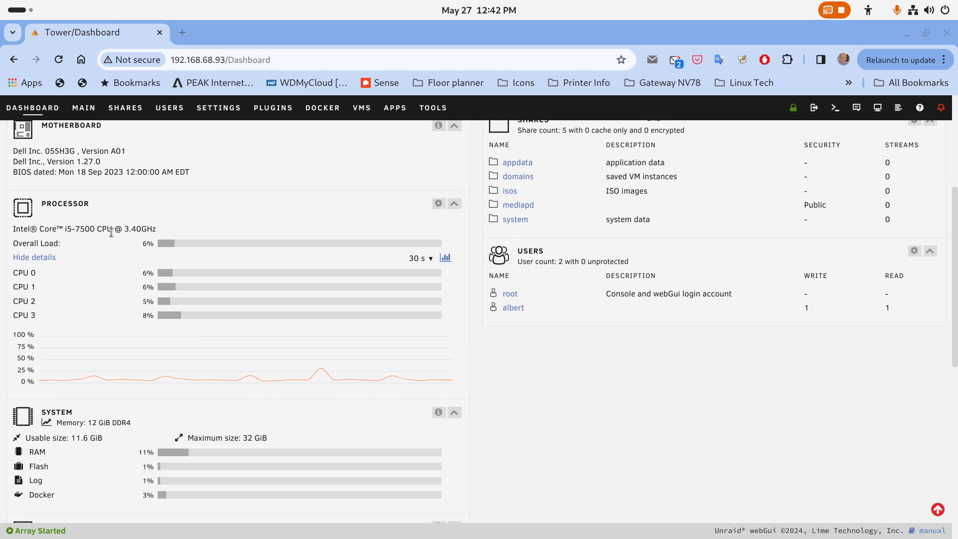
scroll(103, 235, down, 10)
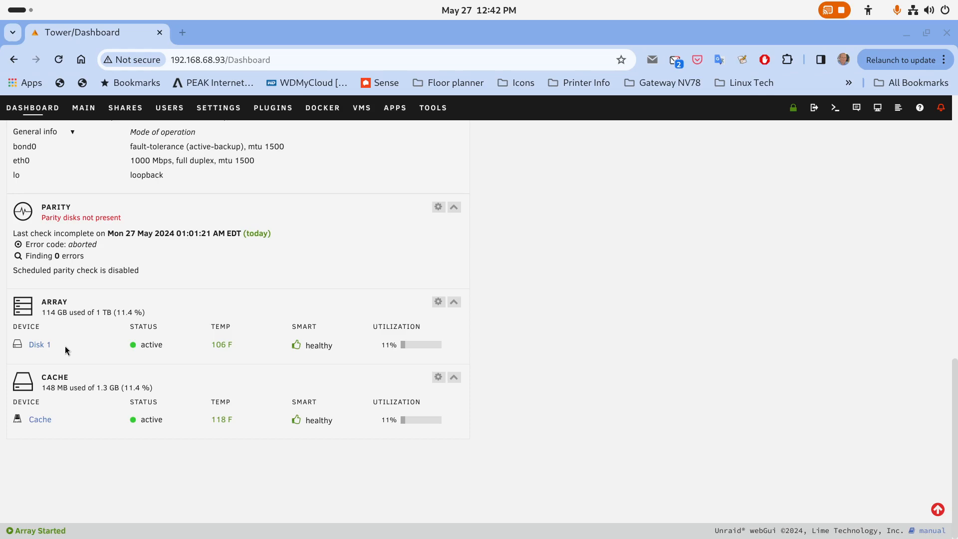
View the server's array, pool and boot devices, and its user accounts
scroll(112, 319, up, 15)
click(83, 164)
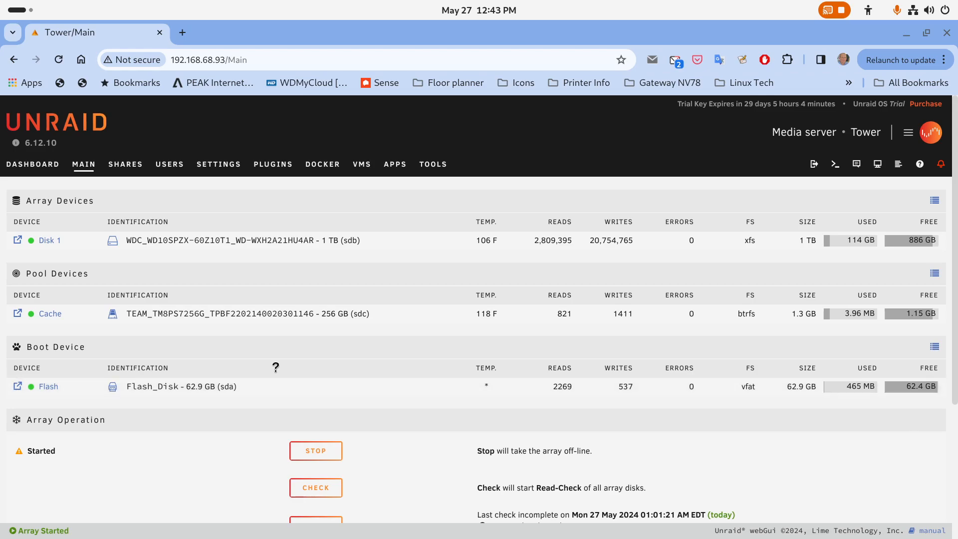
click(170, 164)
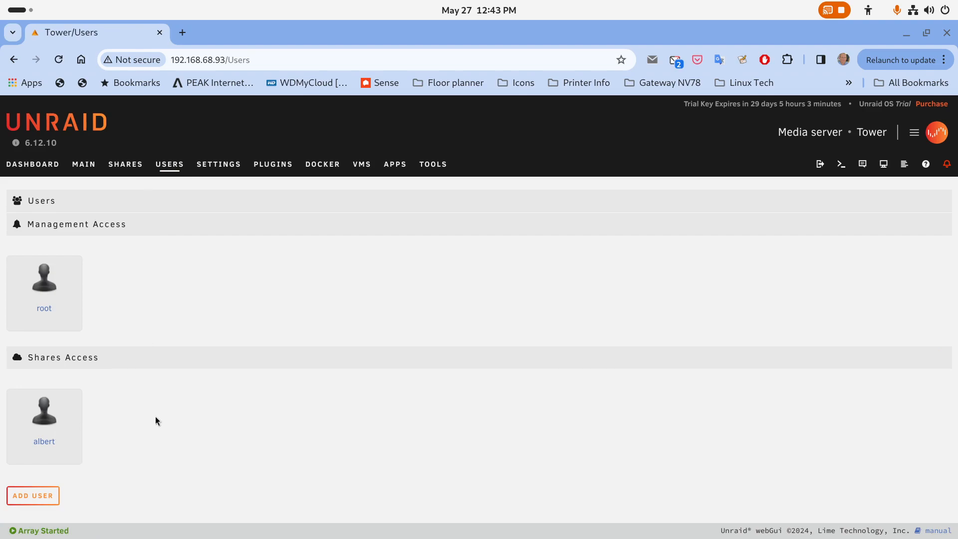
Switch to the Files window and look in the UNRAID63 (File Sharing) network location, then return to Other Locations
drag(957, 144, 290, 112)
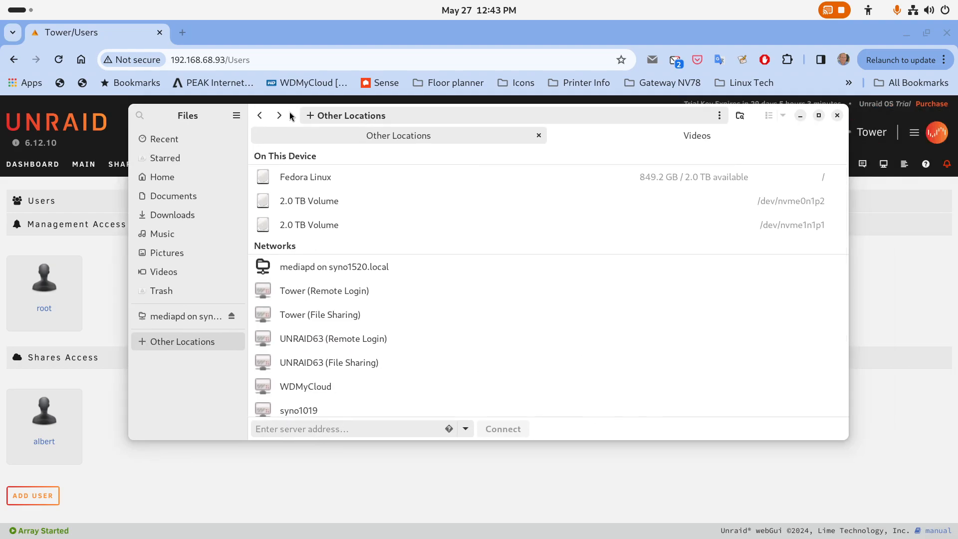
click(313, 365)
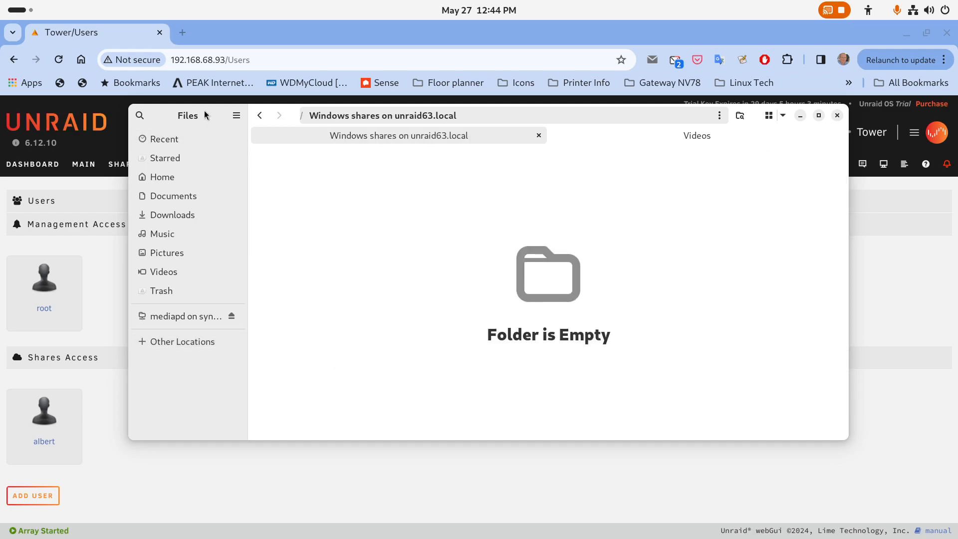
click(260, 116)
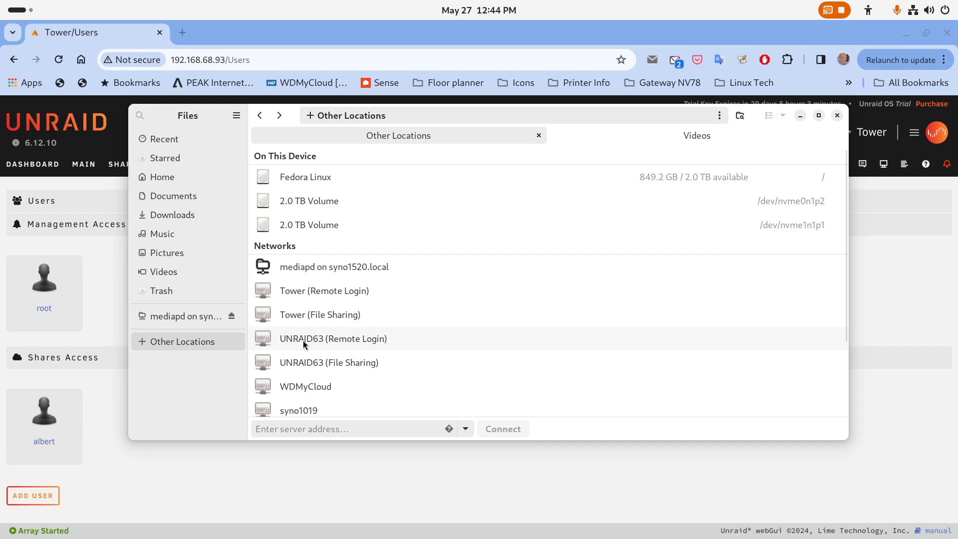
Try to open the mediapd share on Tower (File Sharing), cancel the authentication request, and return to the Unraid web page
click(309, 315)
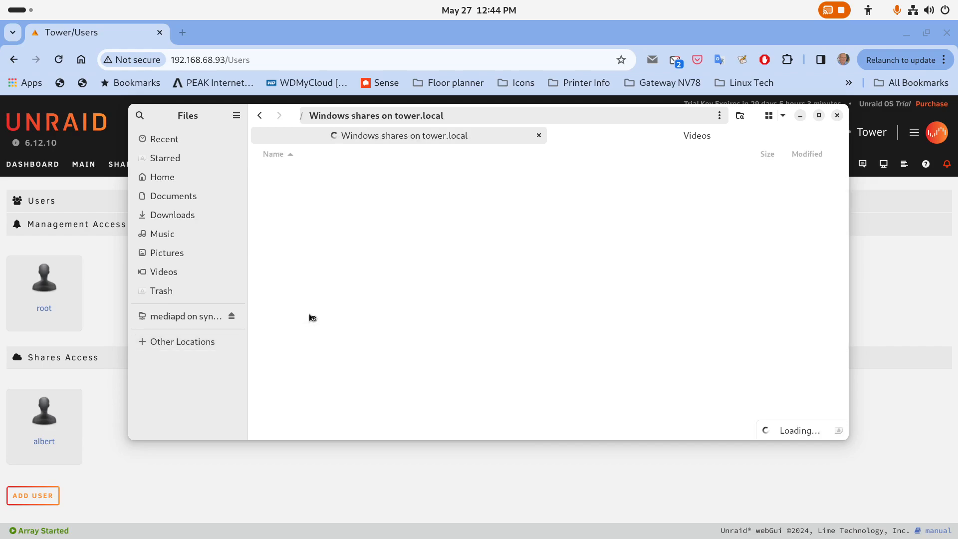
double_click(301, 182)
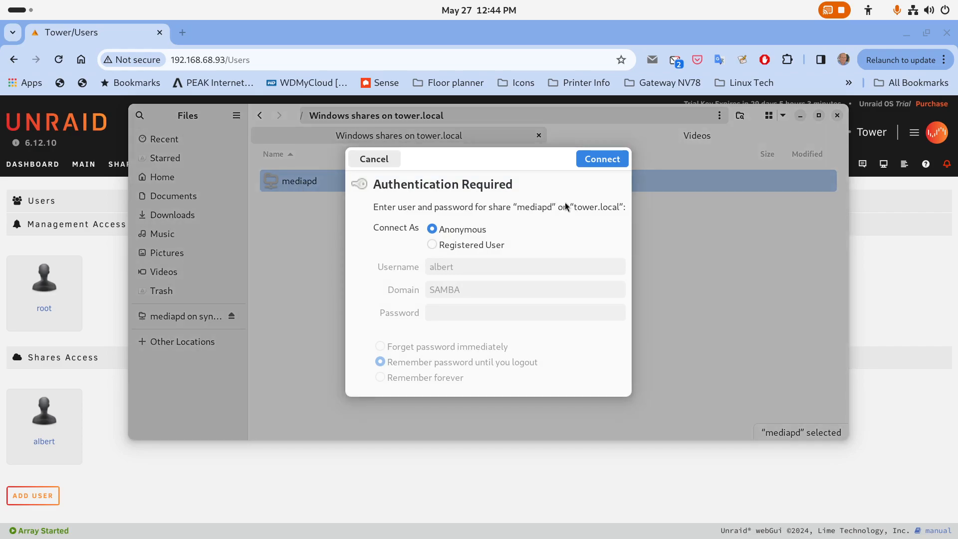
click(371, 160)
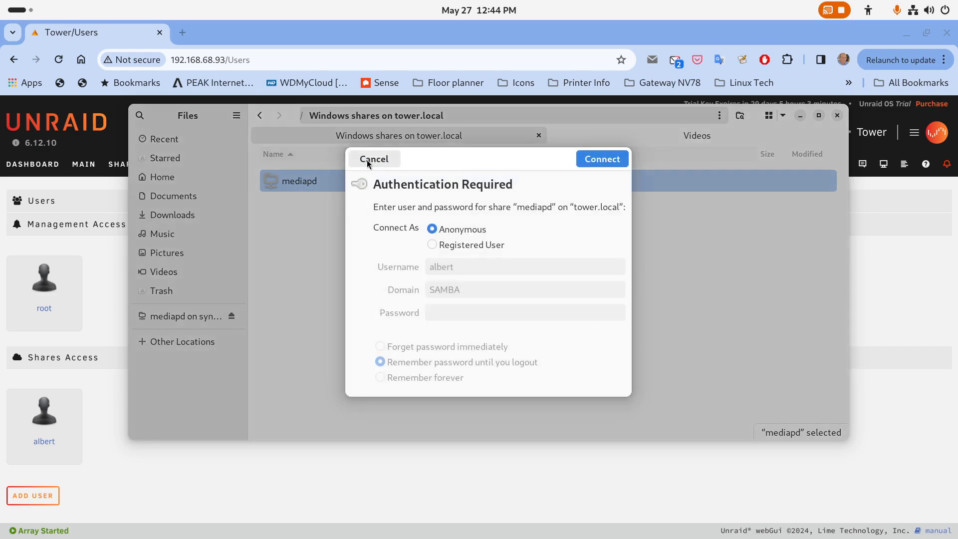
click(373, 159)
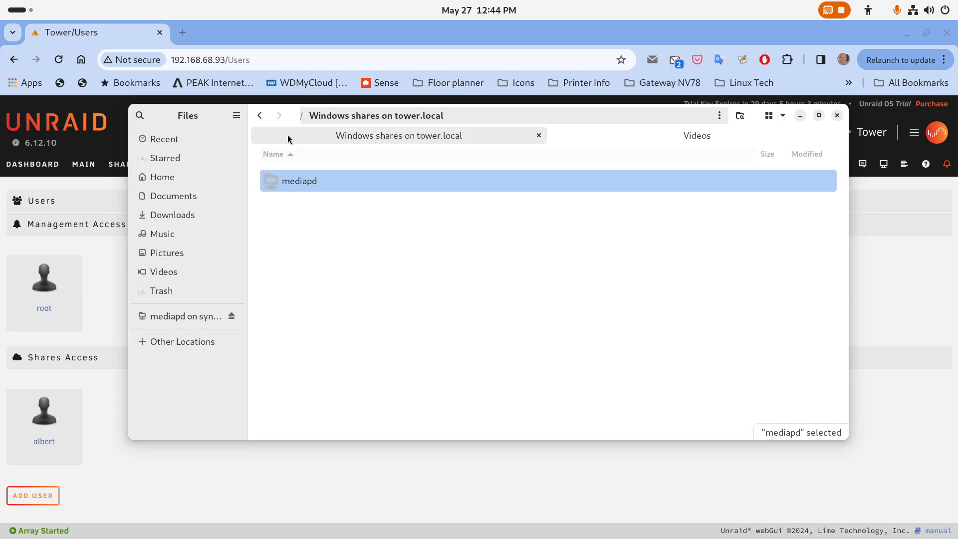
click(260, 118)
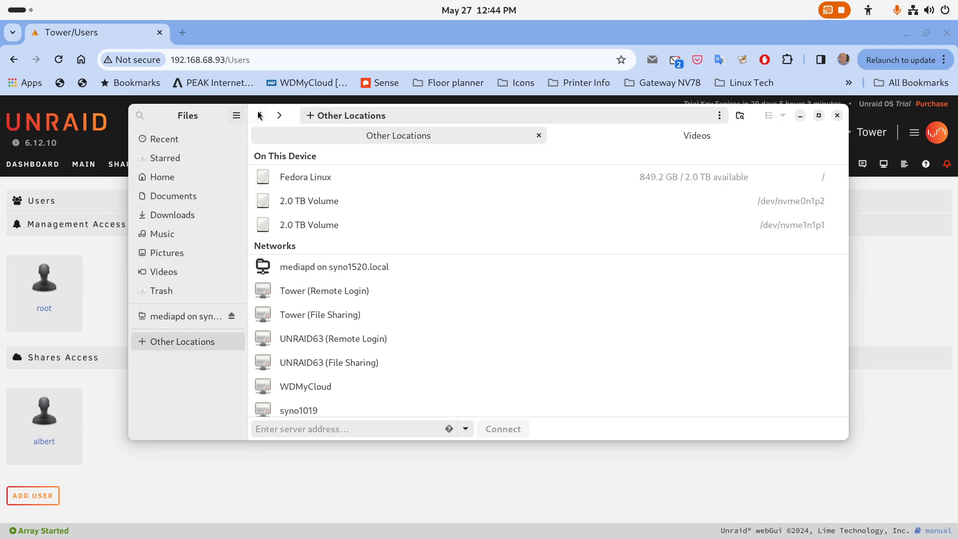
drag(291, 110, 957, 209)
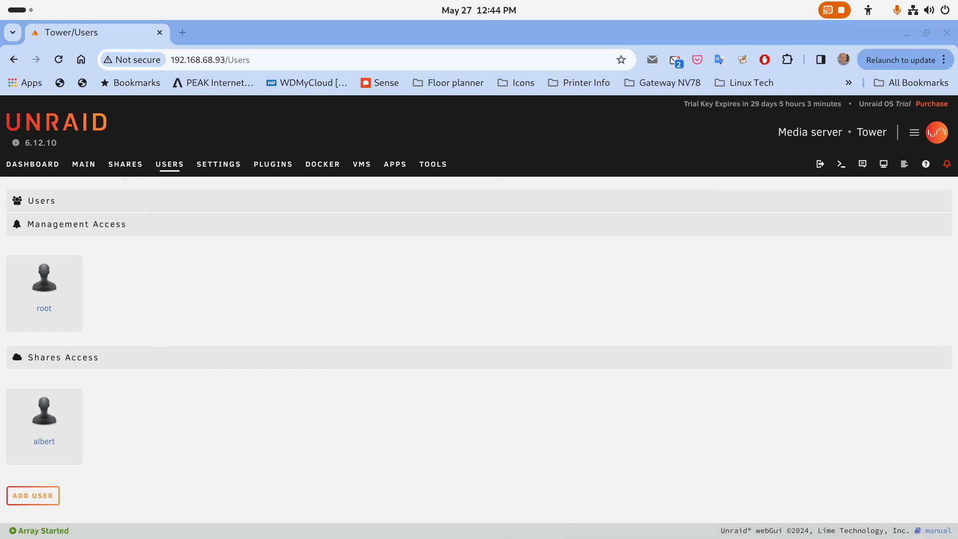
View the server's user shares and its NFS service settings
click(133, 164)
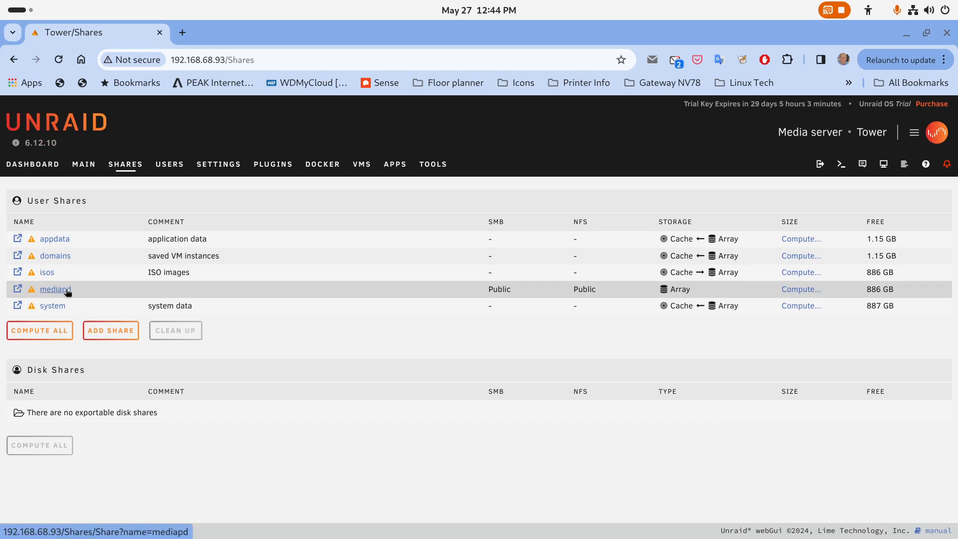
click(213, 168)
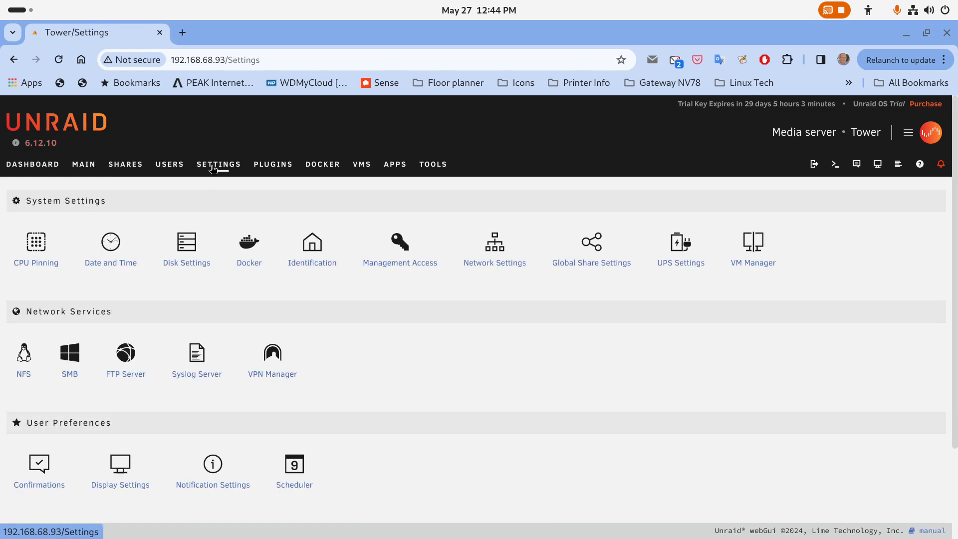
click(28, 358)
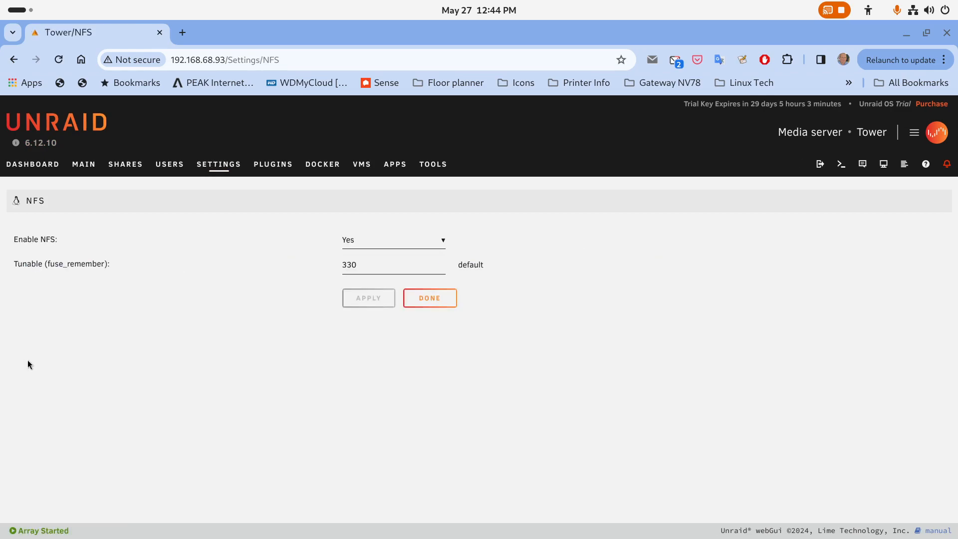
Open the New Config tool to read its instructions and requirements
click(441, 165)
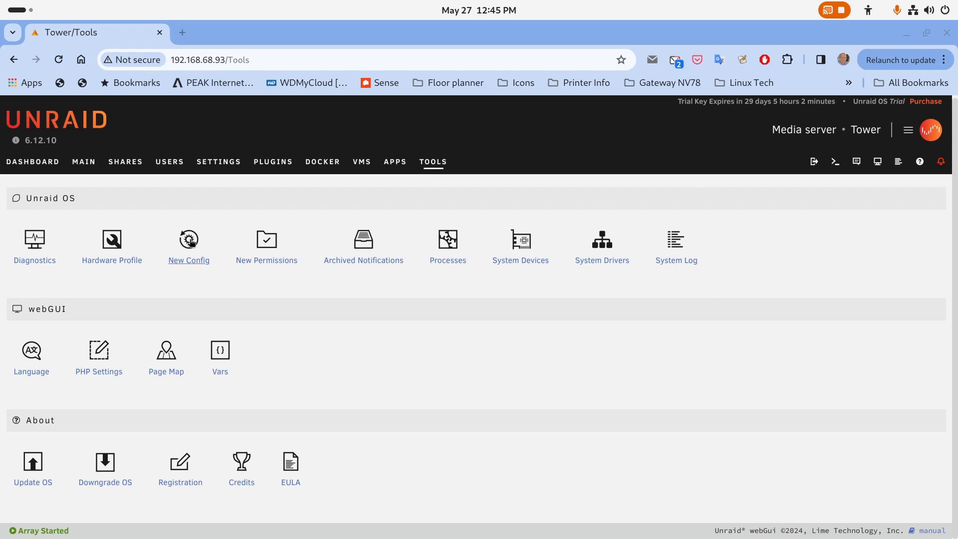
click(191, 255)
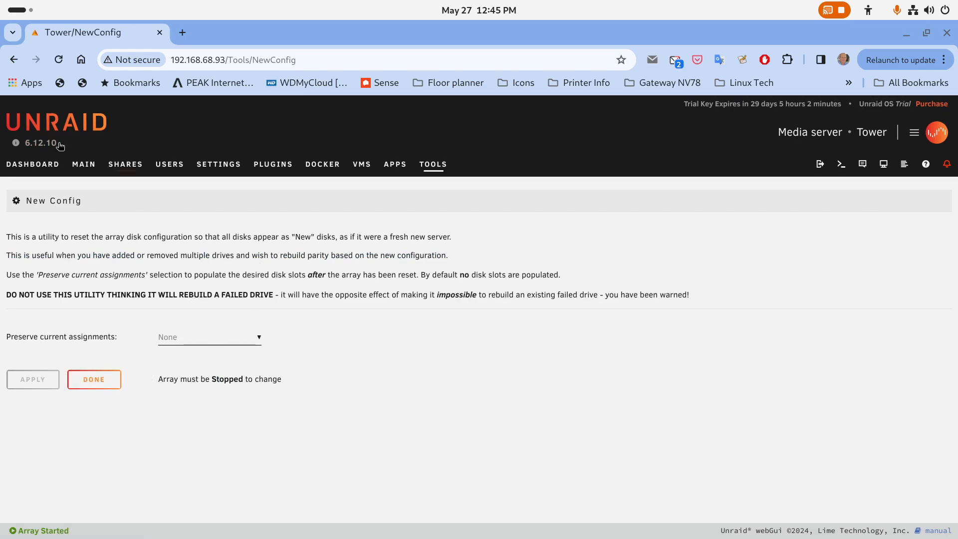
Stop the array from the server dashboard and confirm the request
click(49, 166)
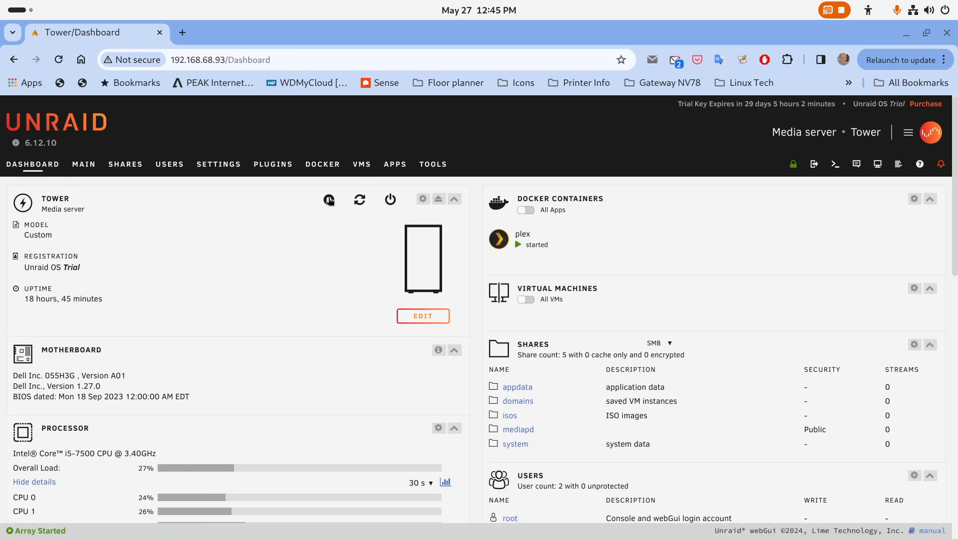
click(329, 200)
click(446, 392)
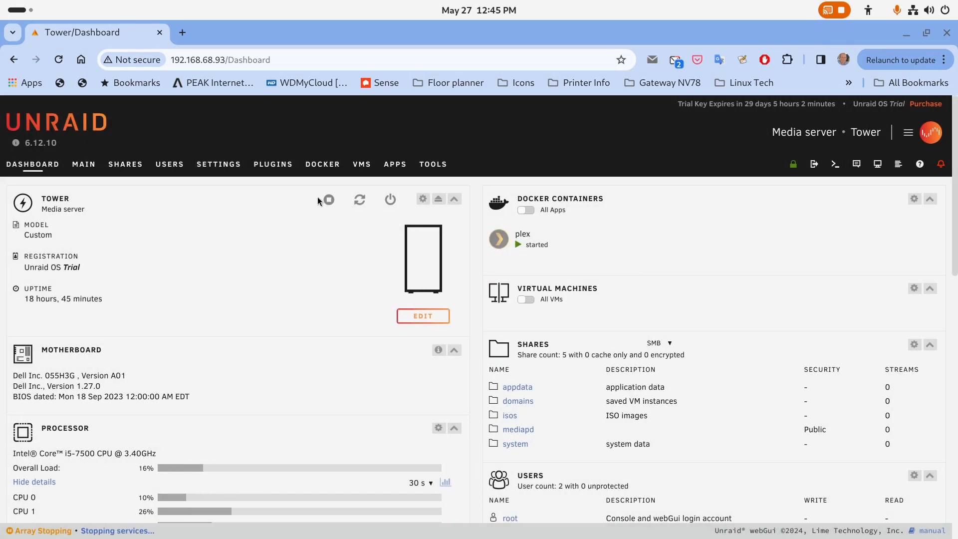
click(446, 166)
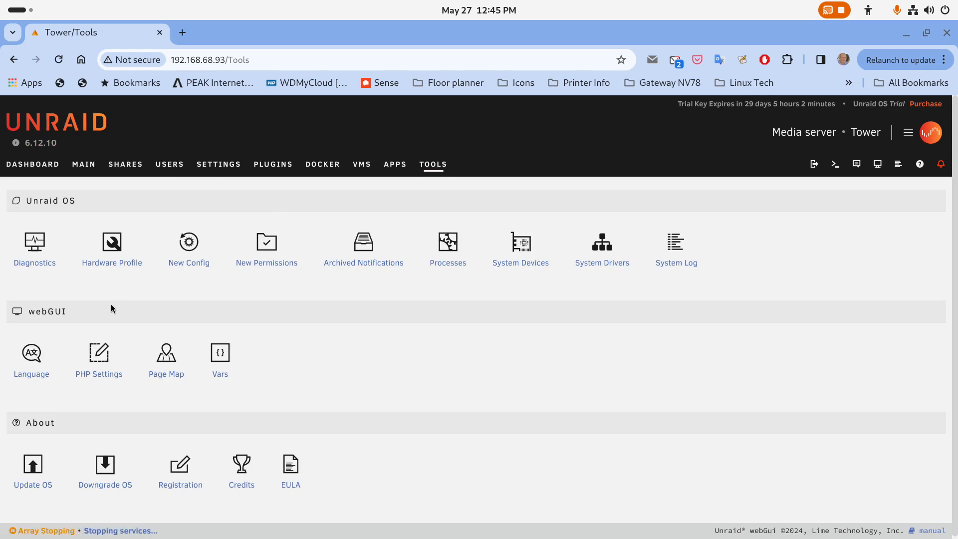
click(192, 244)
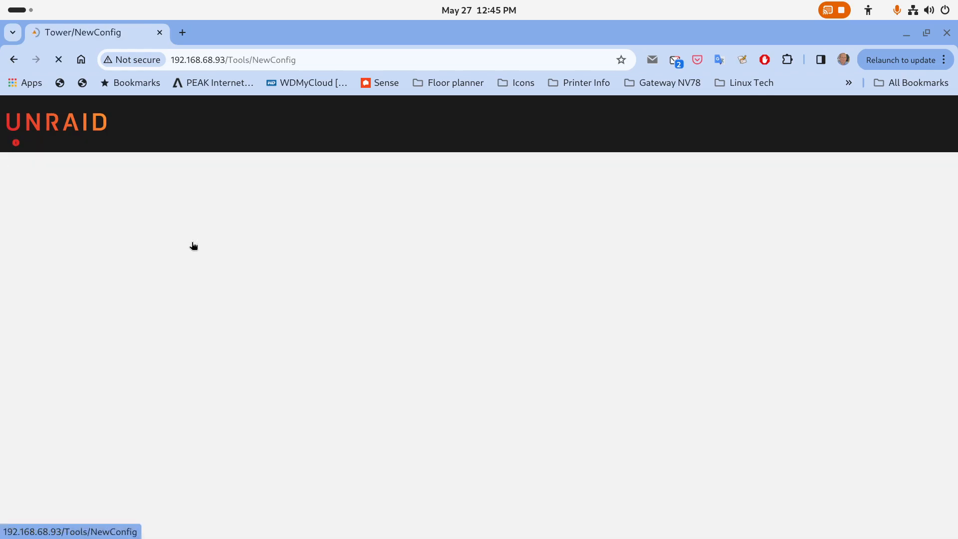
click(161, 377)
click(260, 339)
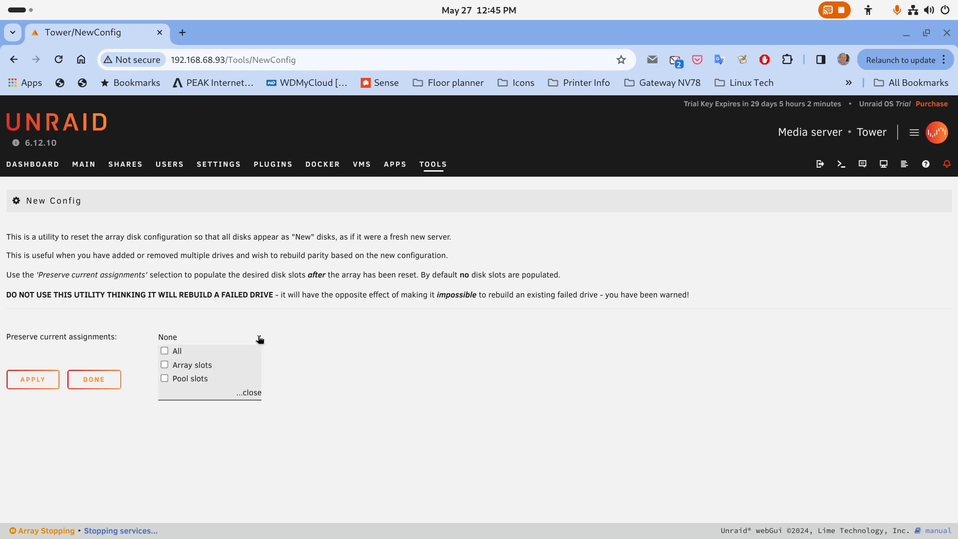
click(259, 339)
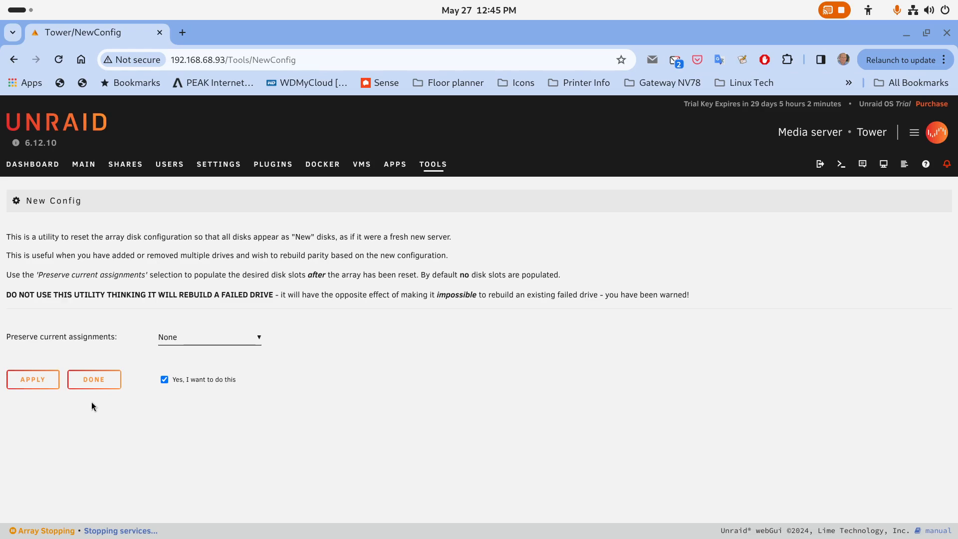
Check the array's stopping status on the dashboard, and examine the disk slot assignments among the main devices
click(34, 164)
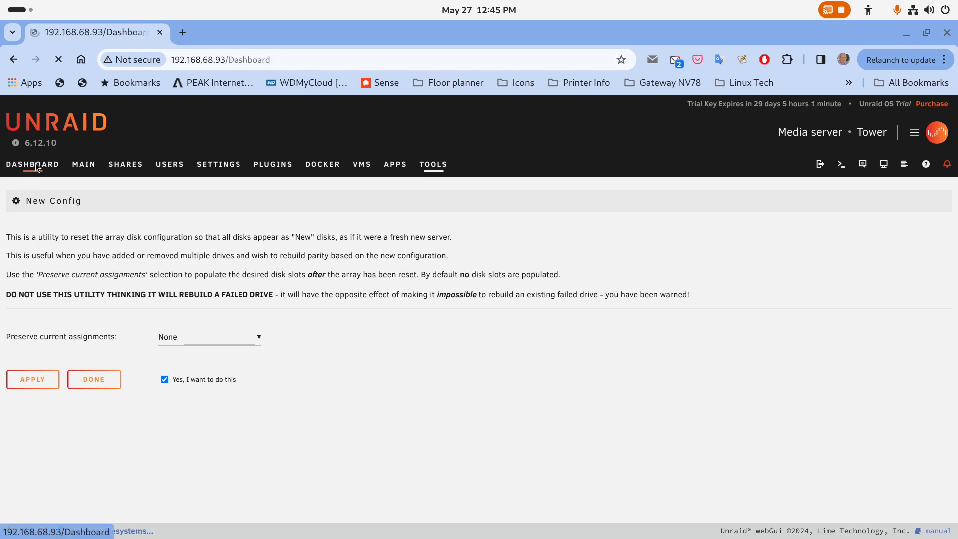
scroll(215, 300, down, 5)
scroll(215, 302, down, 3)
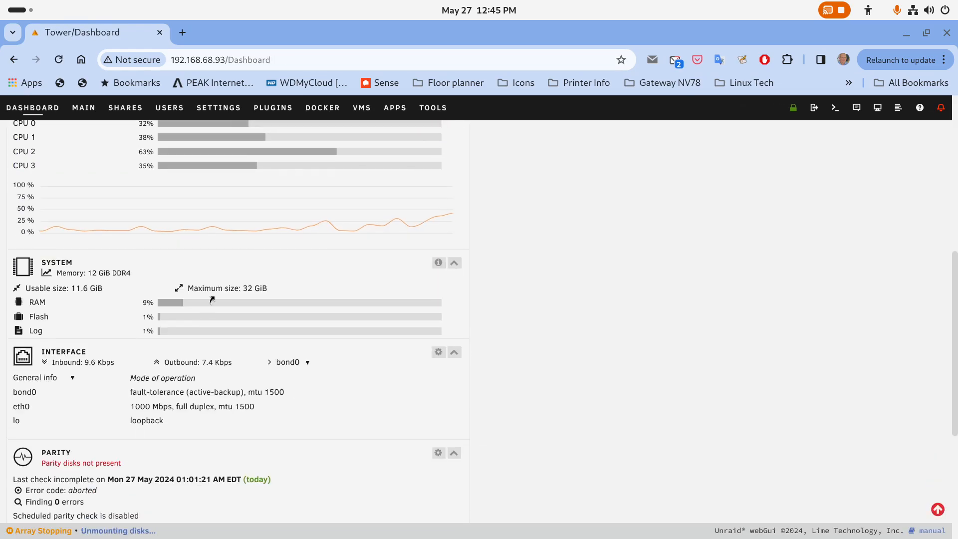
scroll(104, 144, up, 8)
click(82, 165)
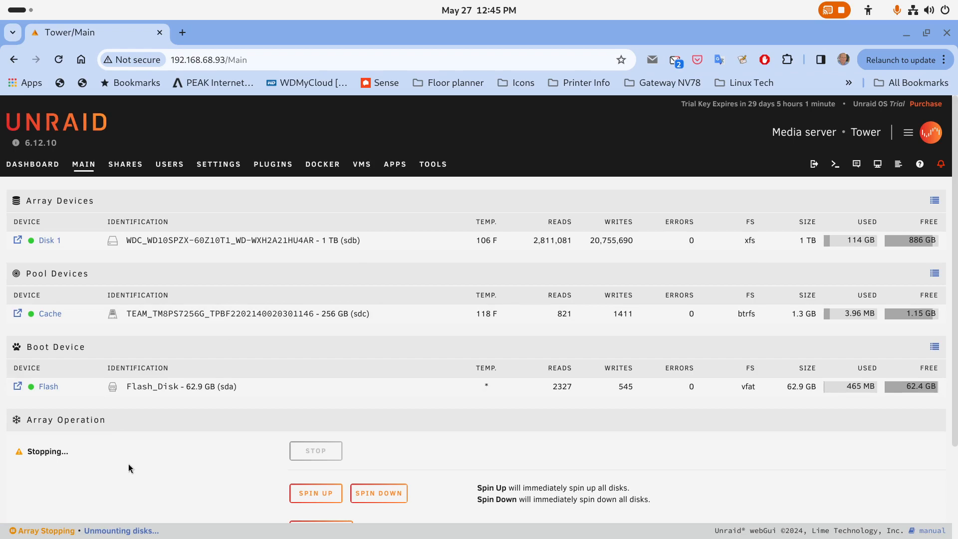
scroll(128, 468, down, 2)
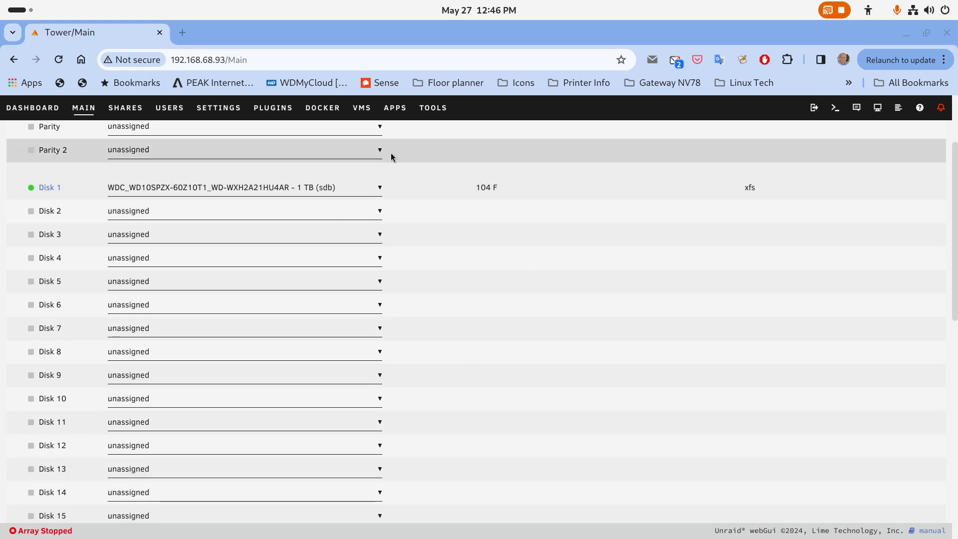
Reset the array disk configuration with the New Config tool, preserving no current assignments and confirming the operation
click(433, 109)
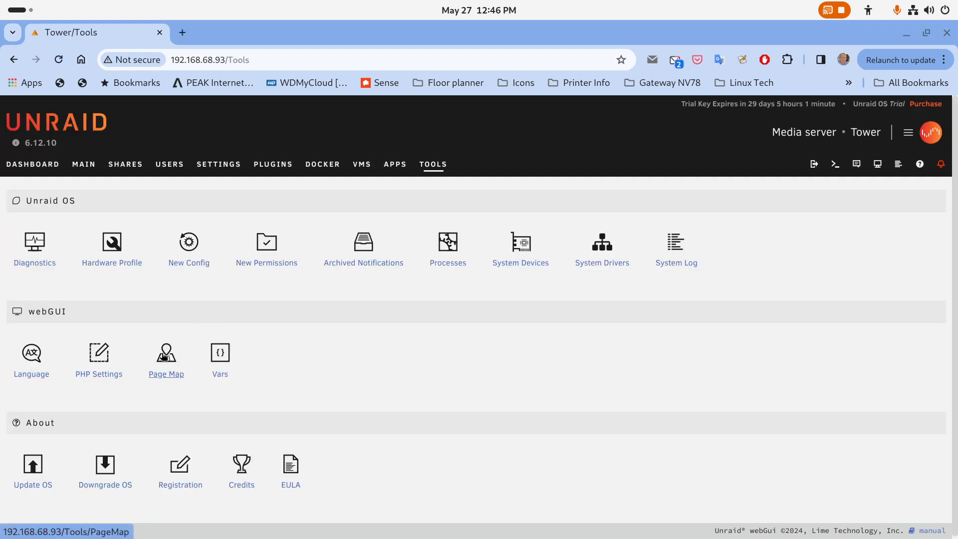
click(188, 246)
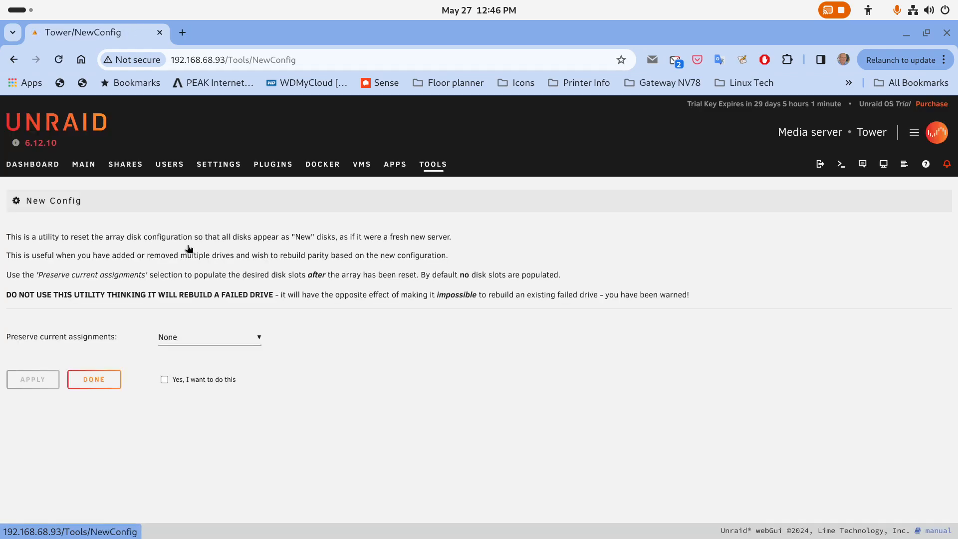
click(164, 380)
click(39, 383)
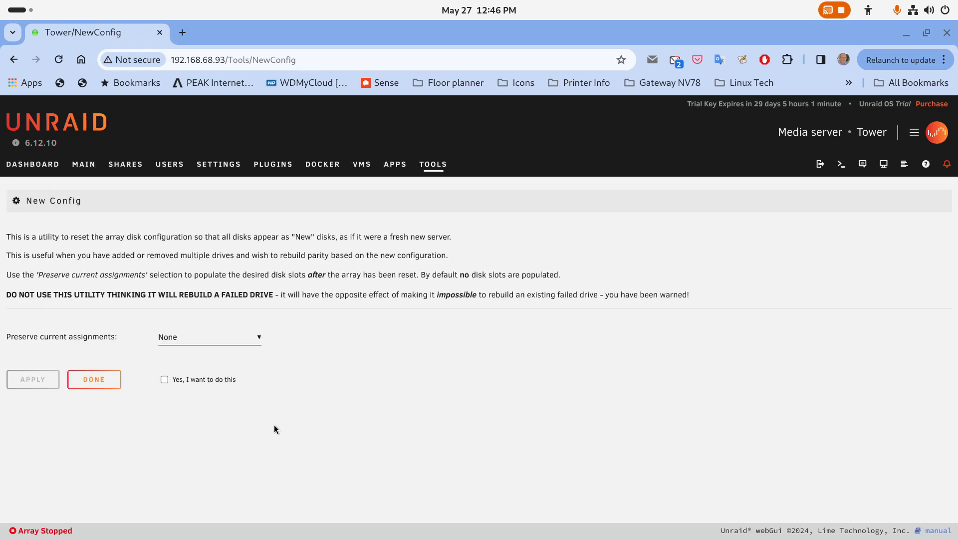
Check the array slots, pool device and unassigned devices on the main devices page after the configuration reset
click(84, 166)
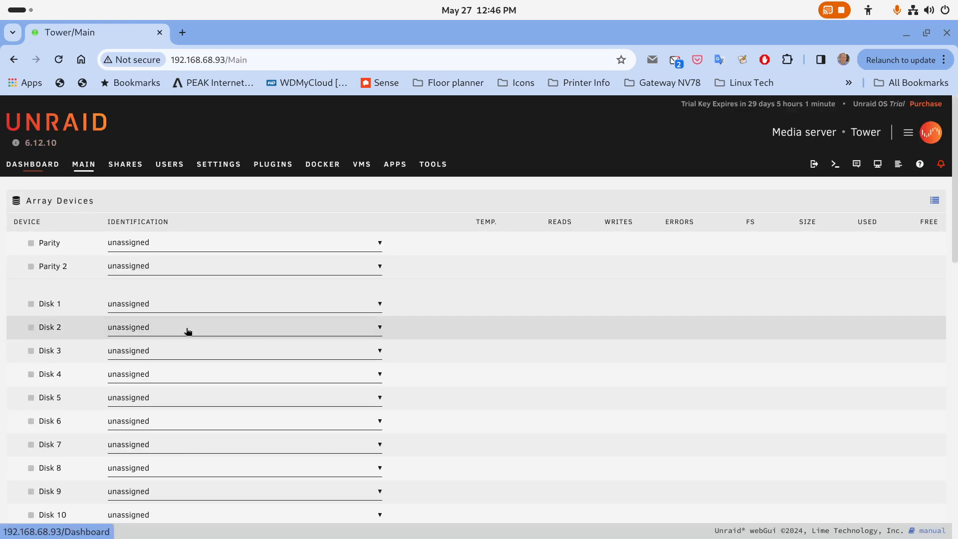
scroll(188, 332, down, 12)
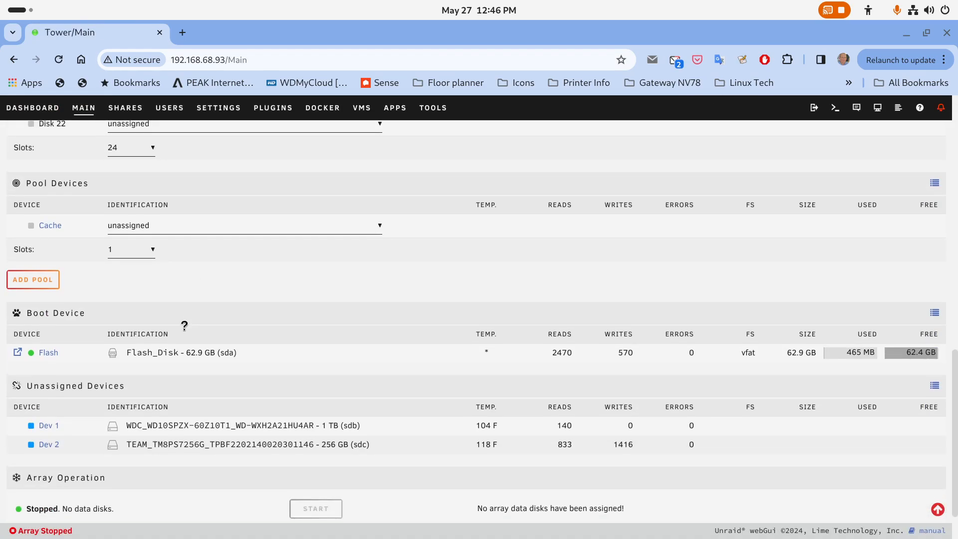
scroll(188, 319, up, 9)
Review the dashboard's system, parity, array and unassigned device status while the array is stopped
click(42, 113)
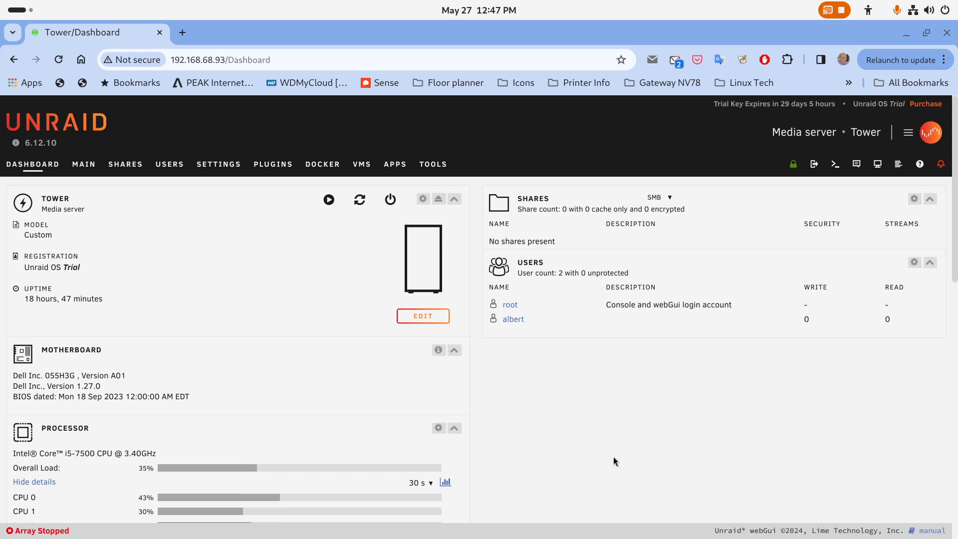
scroll(222, 365, down, 6)
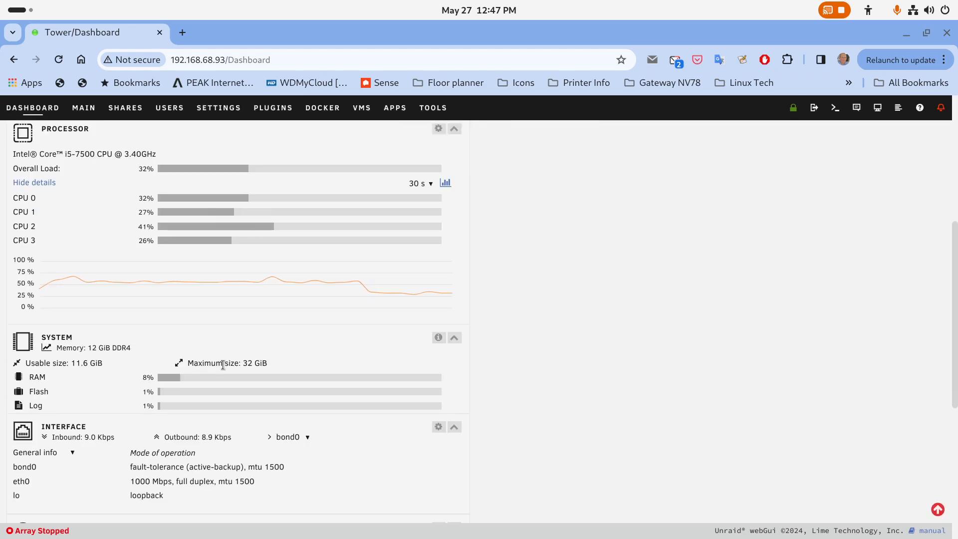
scroll(226, 367, up, 6)
scroll(301, 418, down, 12)
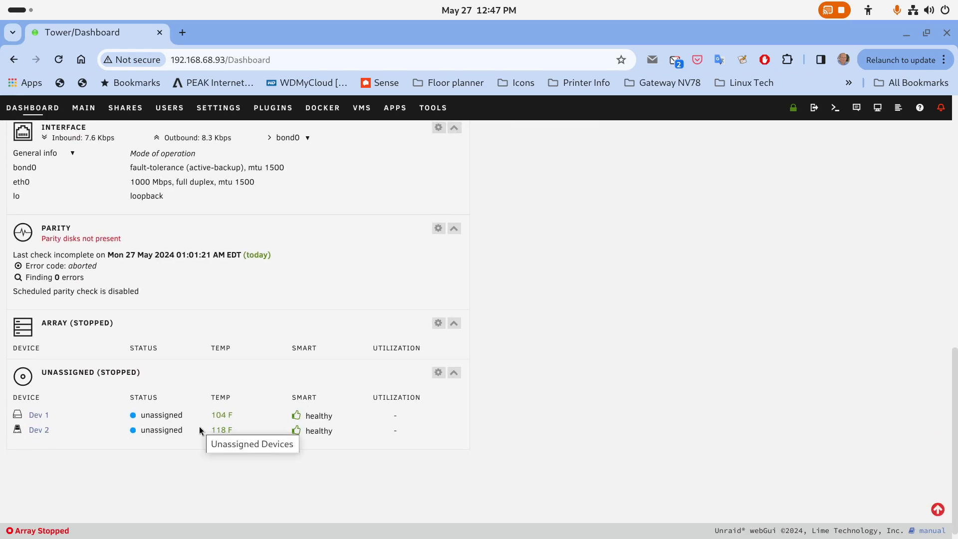
scroll(199, 428, up, 12)
Assign the 1 TB WDC drive (sdb) to the Disk 1 slot of the array
click(85, 108)
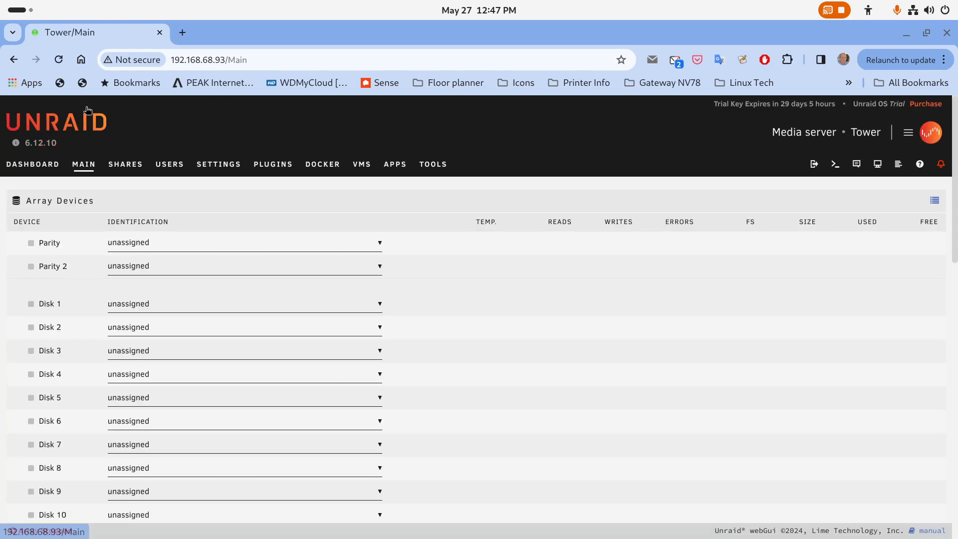
scroll(188, 290, down, 3)
scroll(188, 290, up, 3)
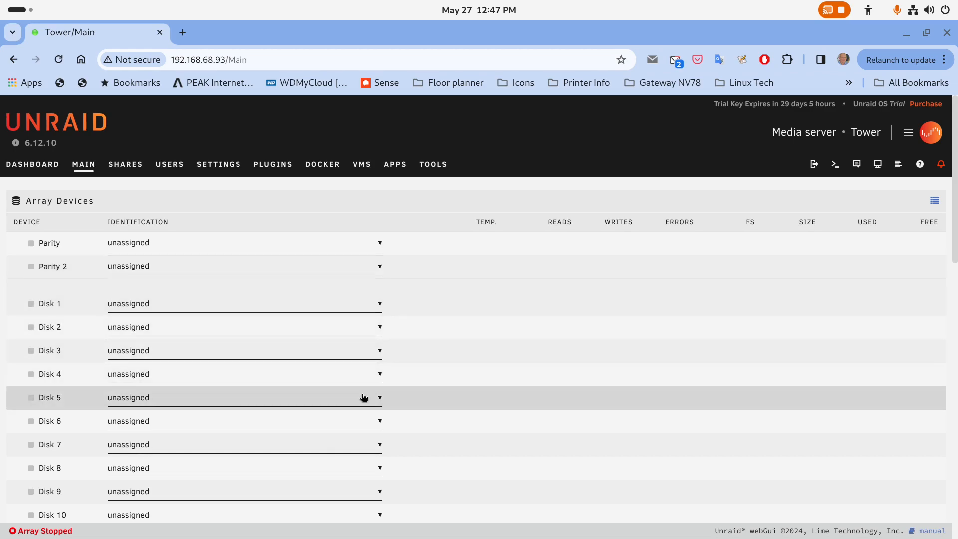
click(379, 303)
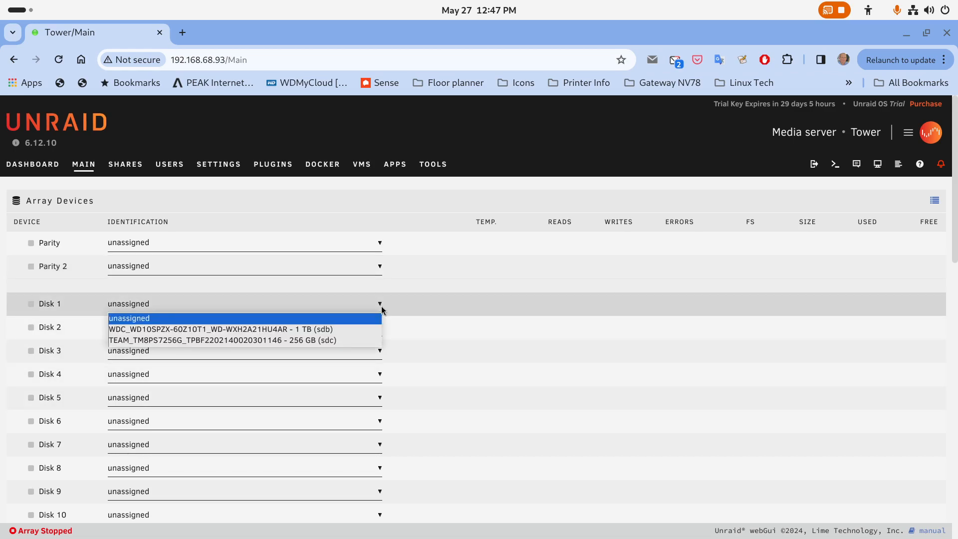
click(329, 329)
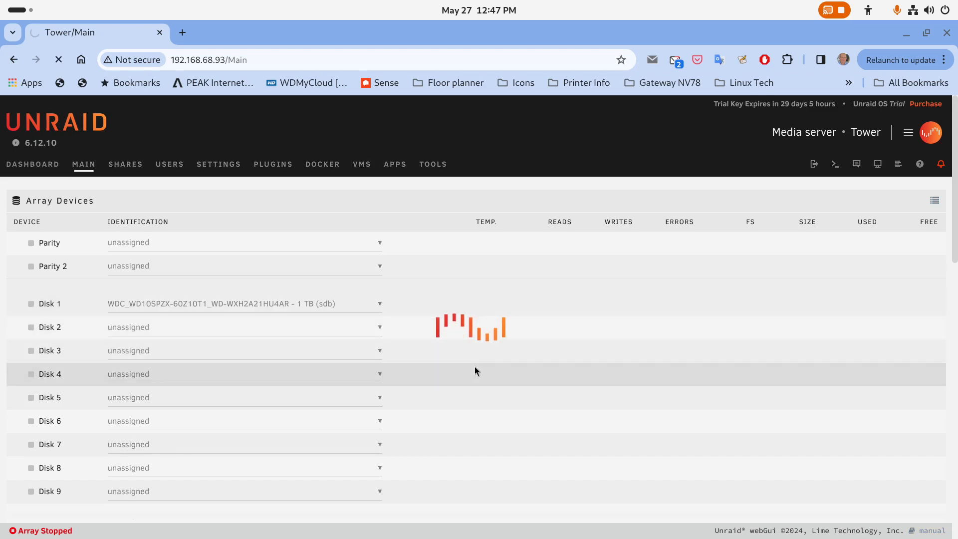
Assign the 256 GB TEAM drive (sdc) to the Cache slot of the pool devices
scroll(468, 369, down, 2)
scroll(468, 369, down, 8)
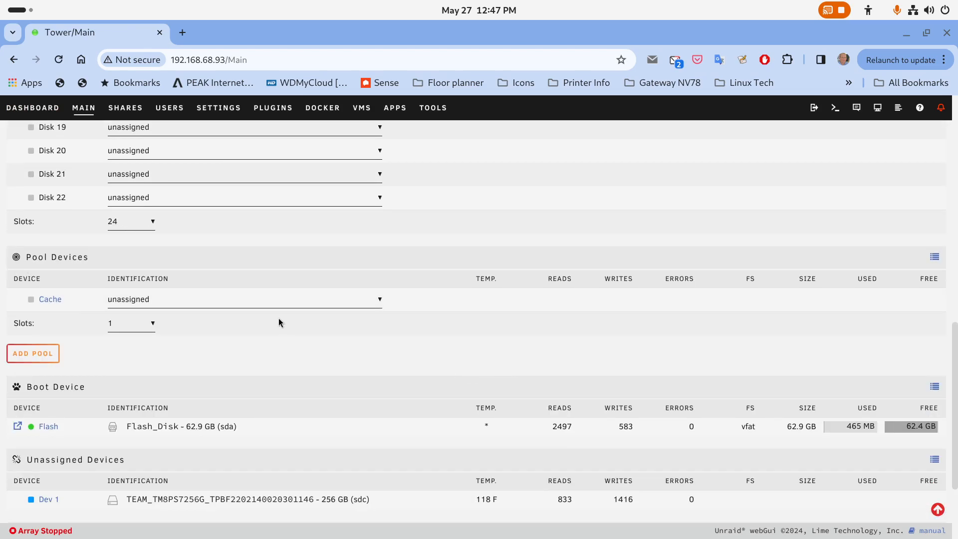
click(380, 301)
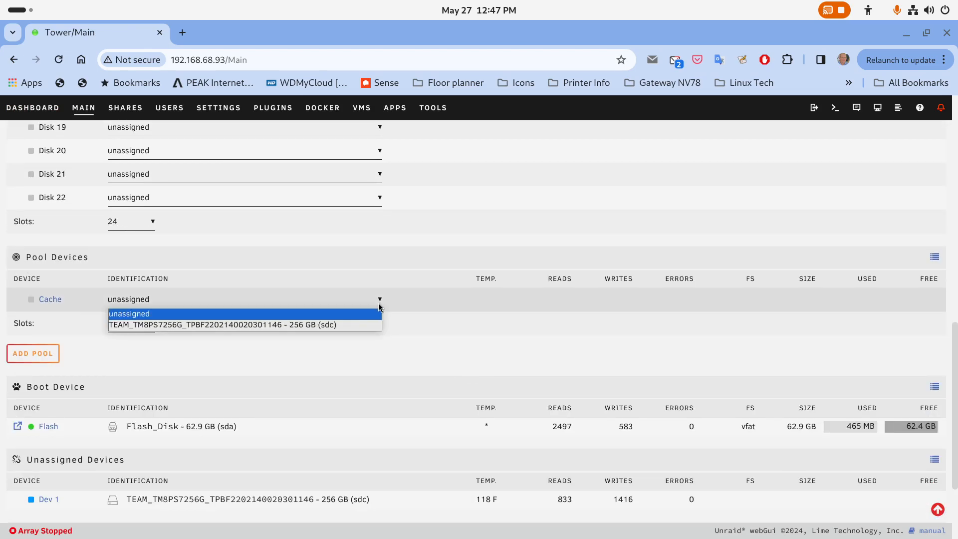
click(322, 322)
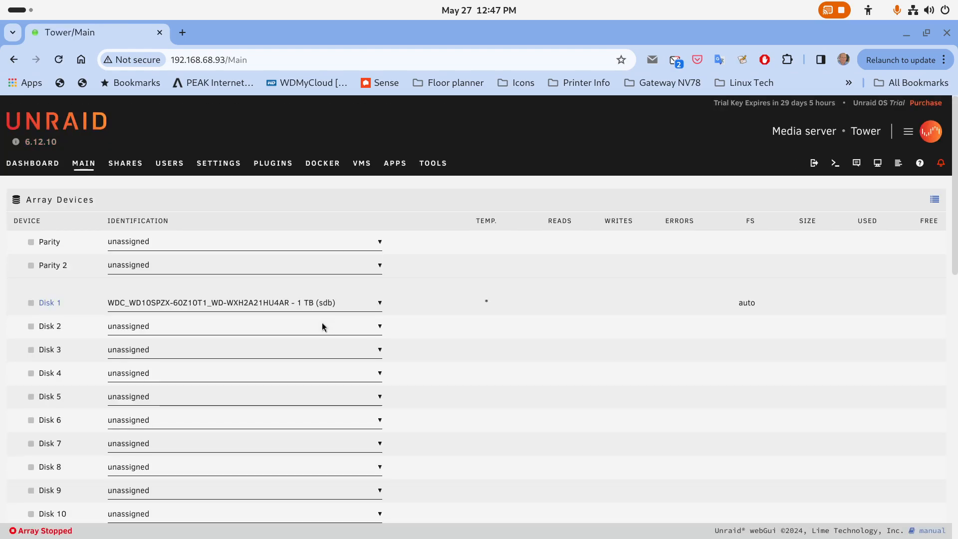
Verify the Disk 1 and Cache assignments, and start the array in normal mode
scroll(322, 327, down, 2)
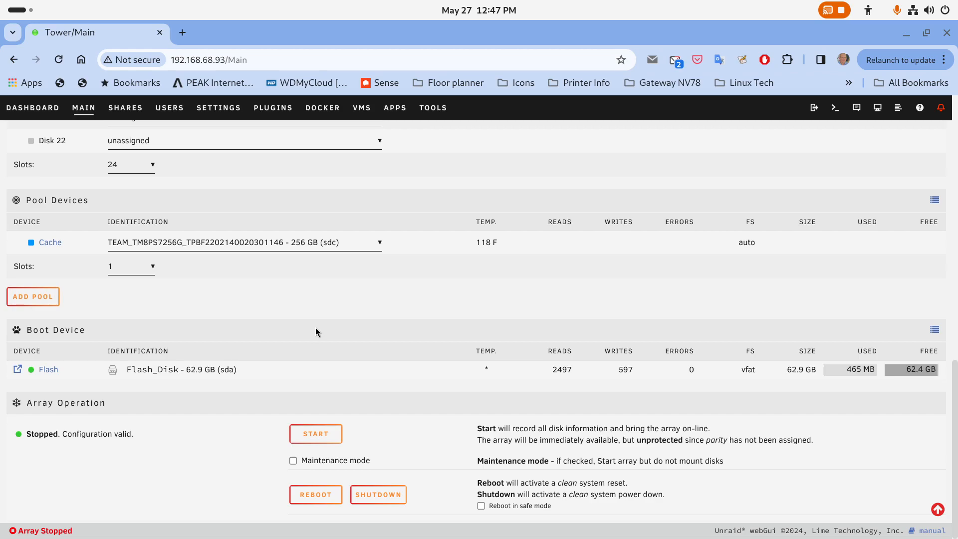
scroll(315, 328, up, 15)
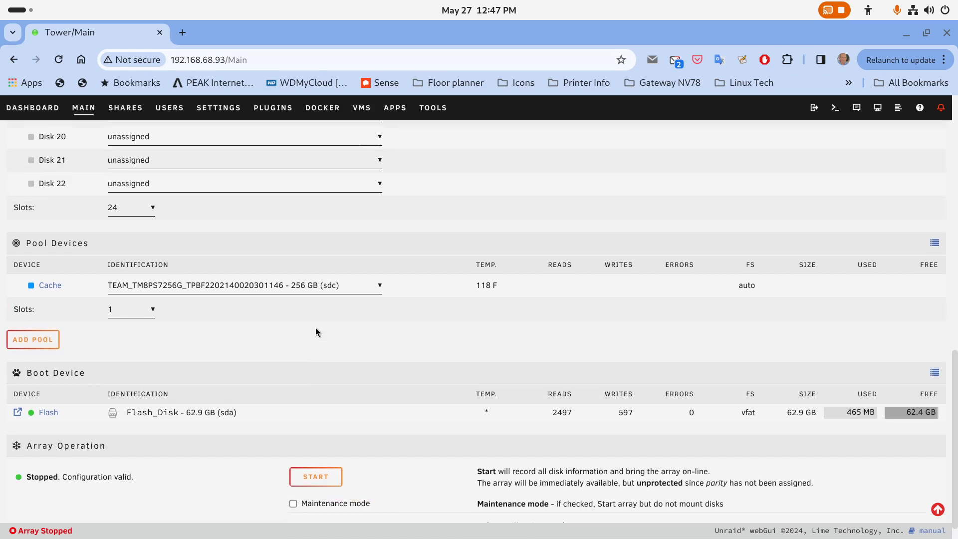
scroll(325, 327, down, 18)
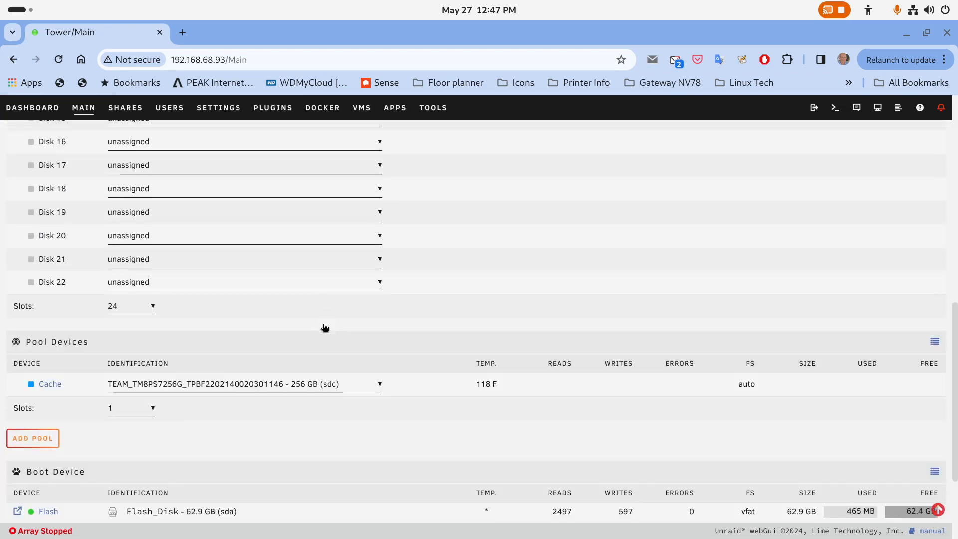
scroll(324, 327, up, 18)
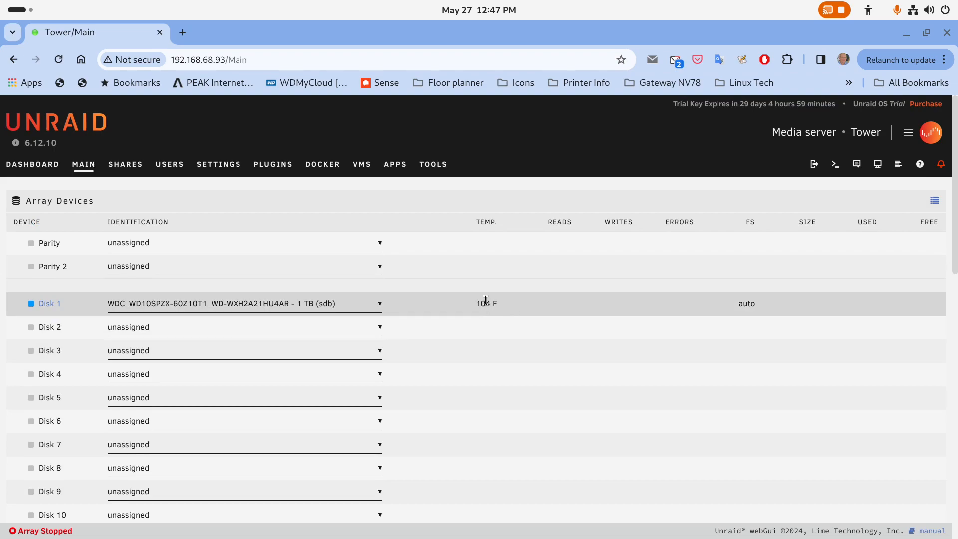
scroll(474, 330, down, 12)
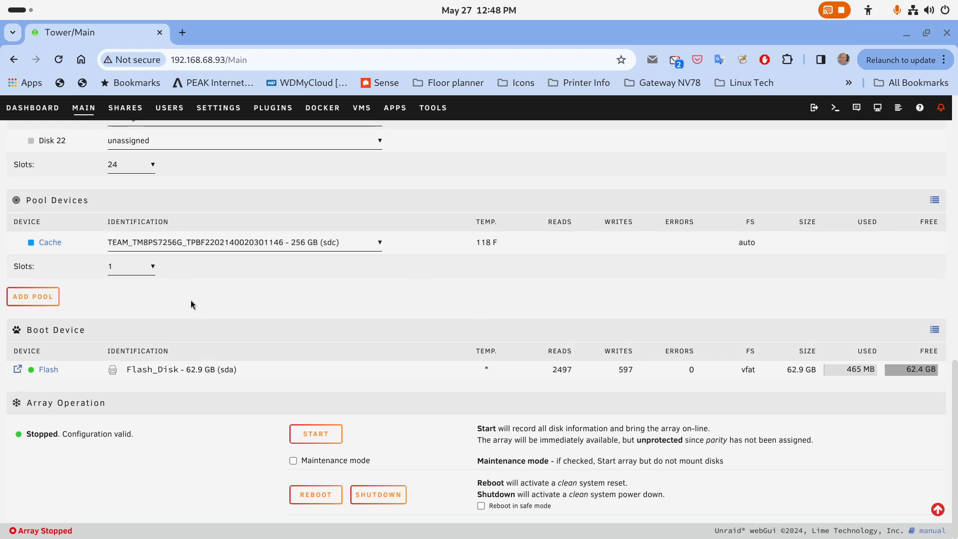
click(326, 435)
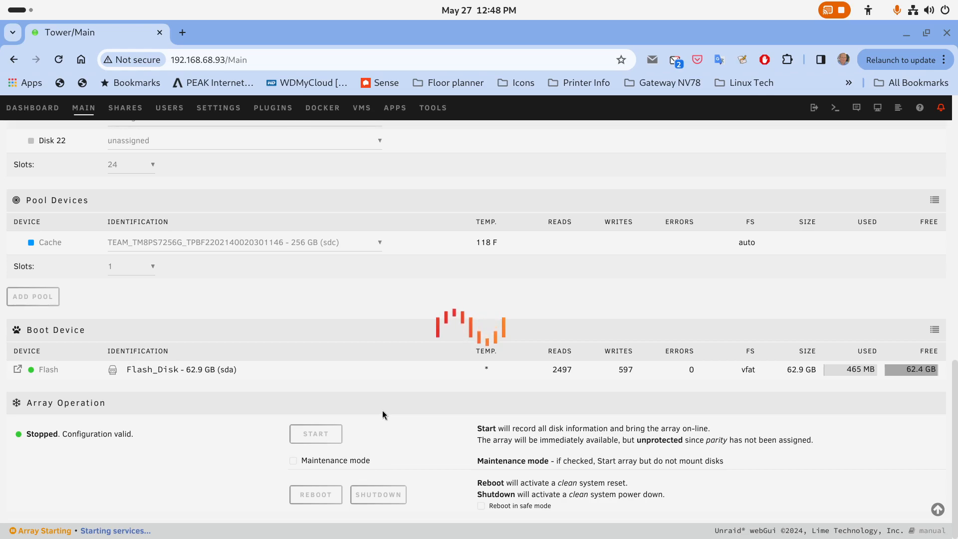
scroll(382, 410, up, 3)
scroll(382, 410, up, 6)
scroll(384, 414, up, 5)
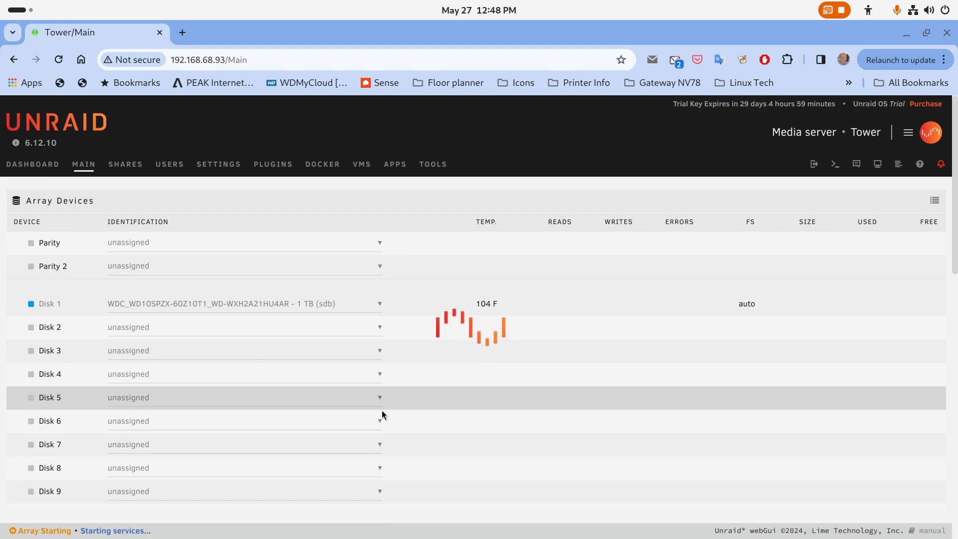
scroll(383, 414, down, 7)
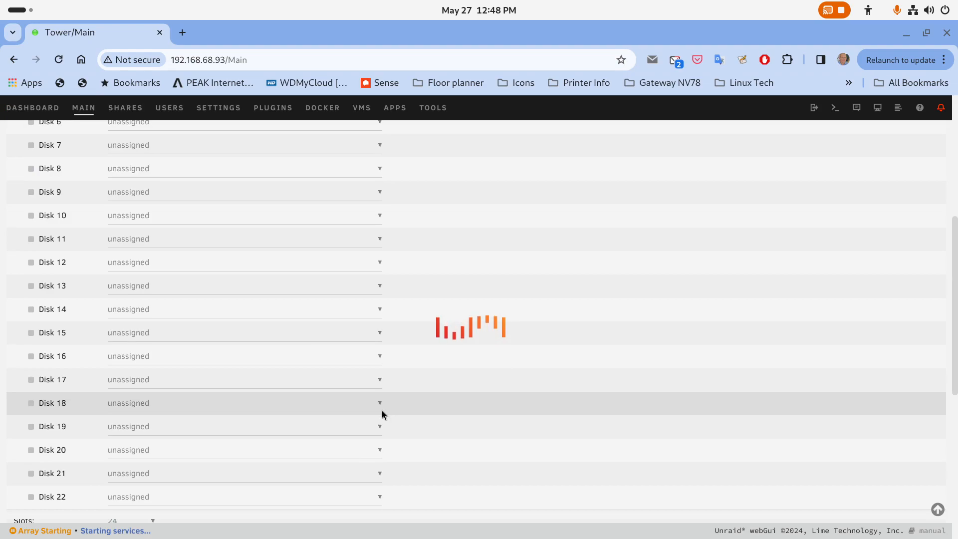
scroll(383, 414, down, 7)
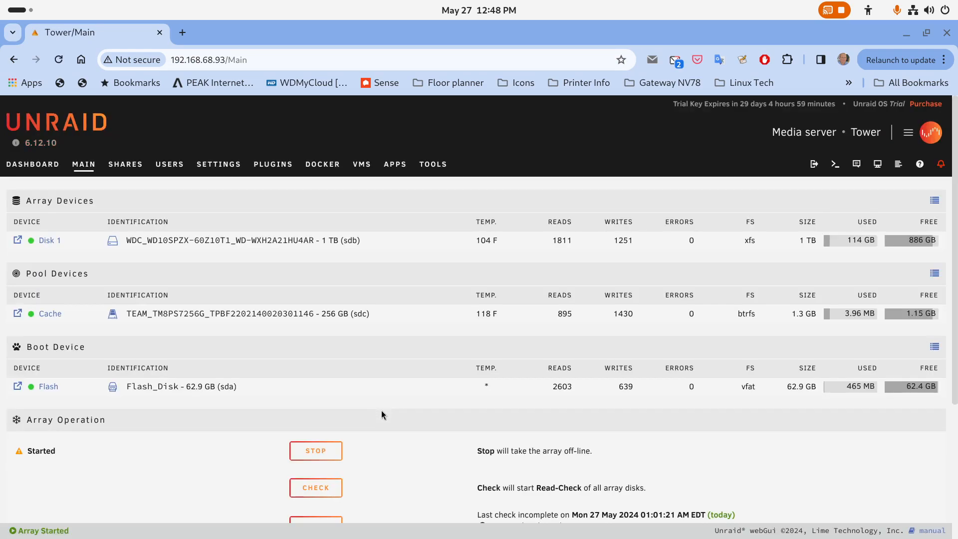
Check the device list of the started array, and review the shares, system, array and cache status on the dashboard
scroll(381, 410, down, 5)
scroll(381, 410, up, 5)
click(27, 165)
scroll(343, 330, down, 10)
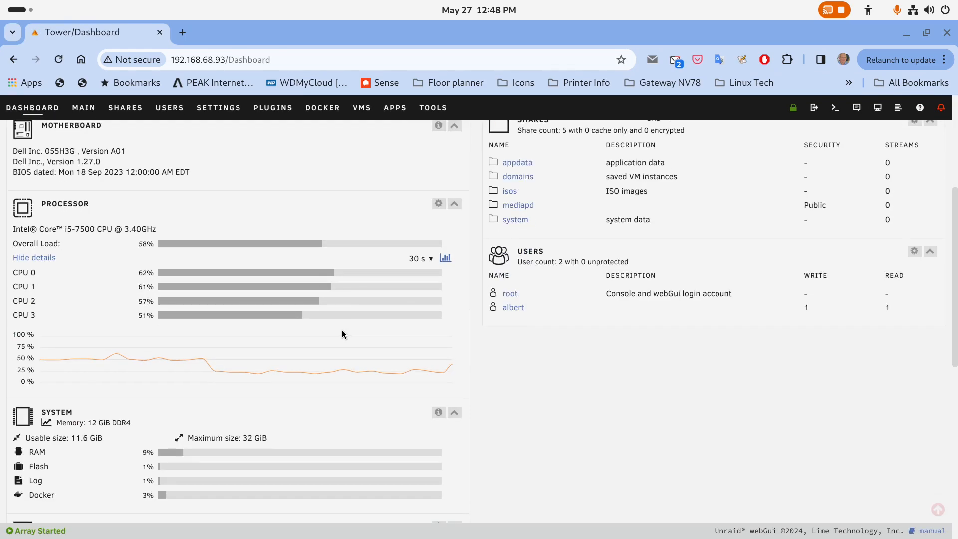
scroll(342, 329, down, 2)
scroll(341, 329, up, 2)
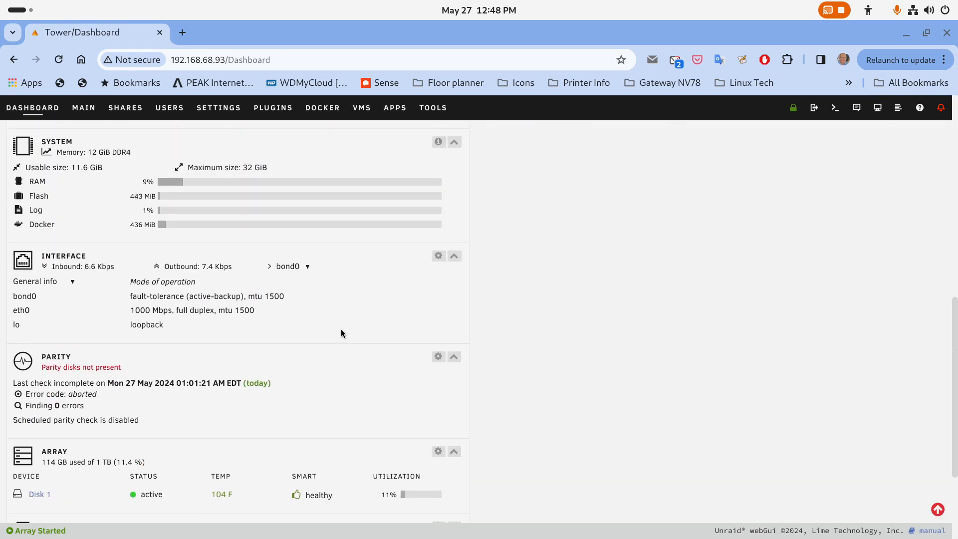
scroll(342, 329, down, 3)
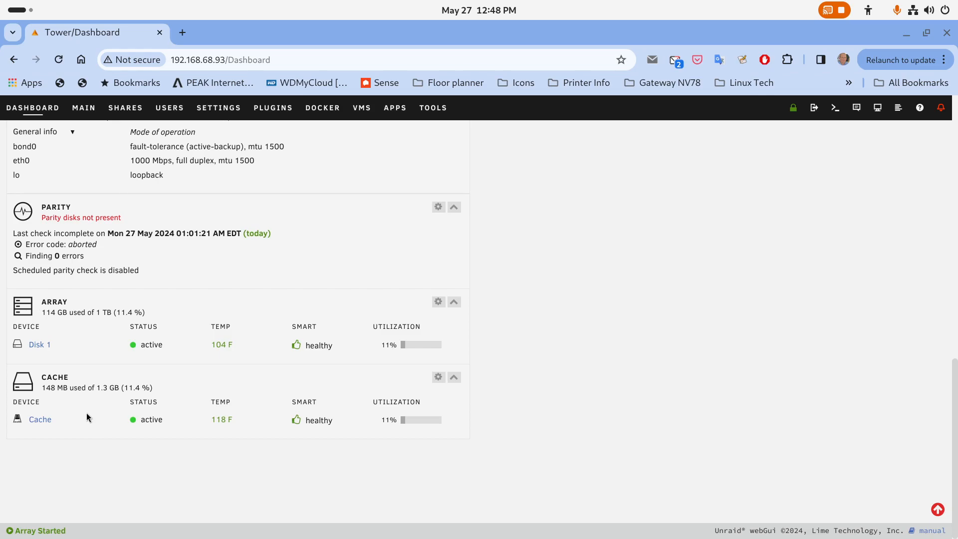
scroll(85, 411, up, 6)
scroll(64, 194, down, 4)
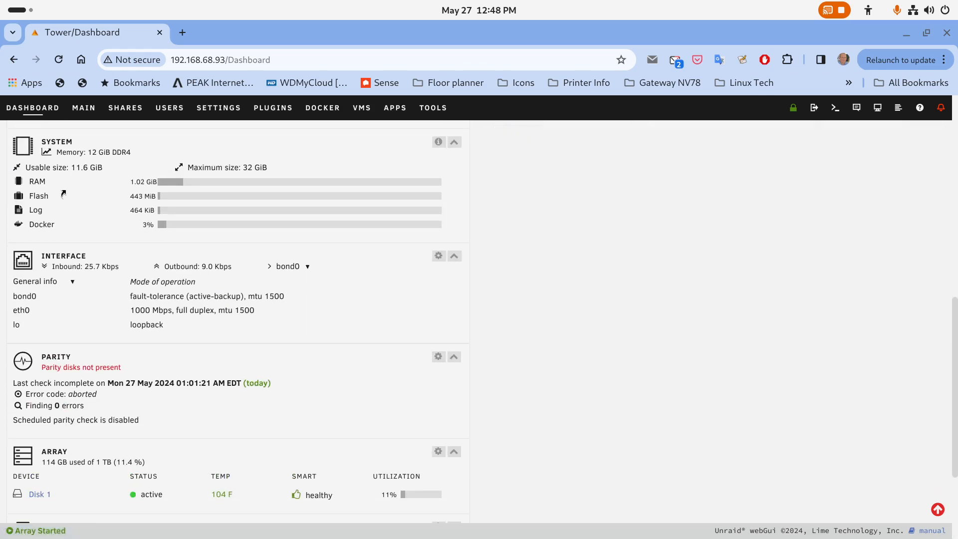
Browse the cache pool's folders from the main devices page and return to the device list
click(75, 108)
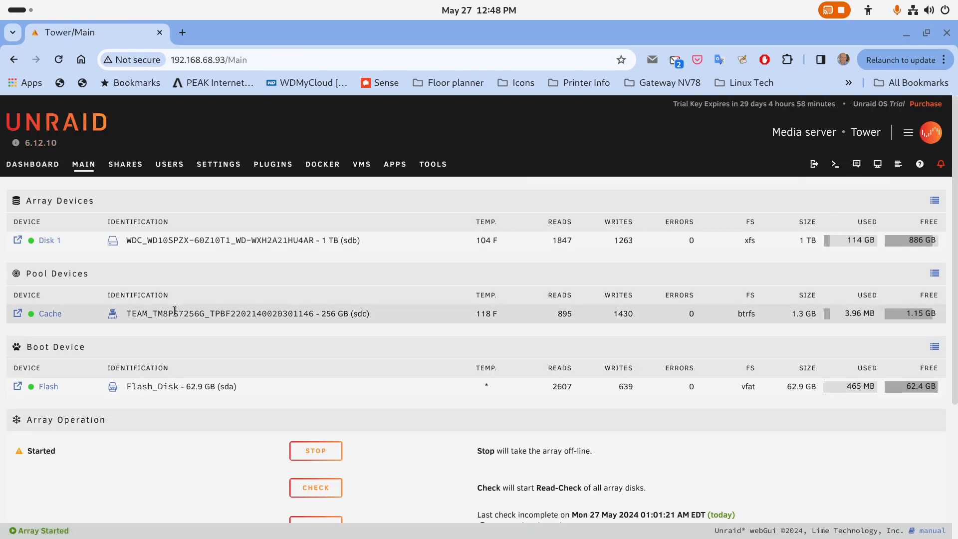
click(17, 313)
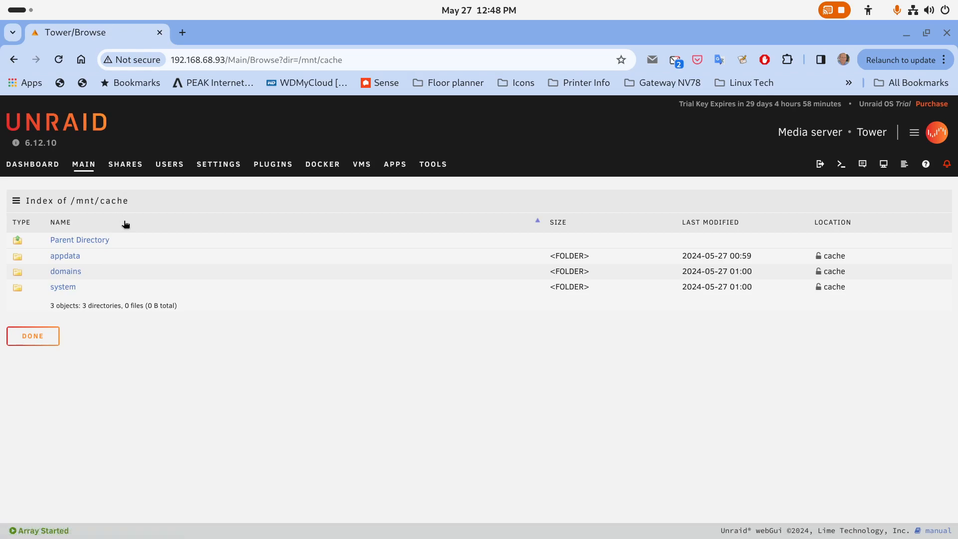
click(18, 67)
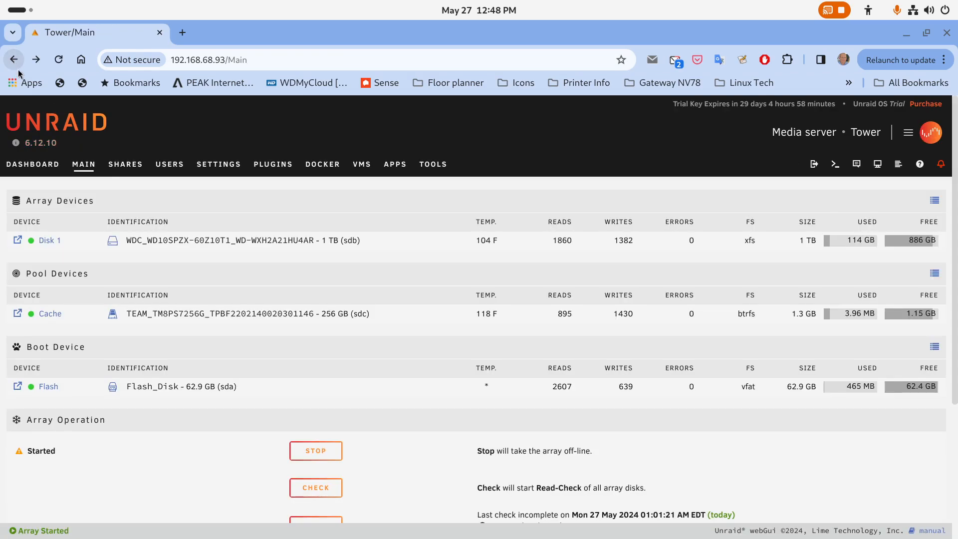
Examine the boot device and array operation options, and reopen the cache pool's folder listing
scroll(218, 399, down, 4)
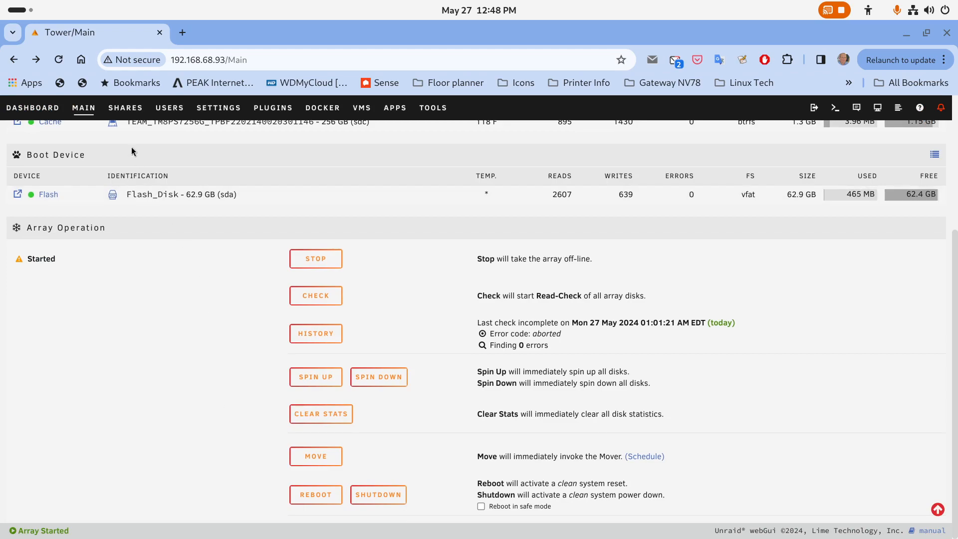
click(86, 110)
scroll(217, 474, down, 5)
scroll(148, 274, up, 3)
scroll(145, 280, down, 3)
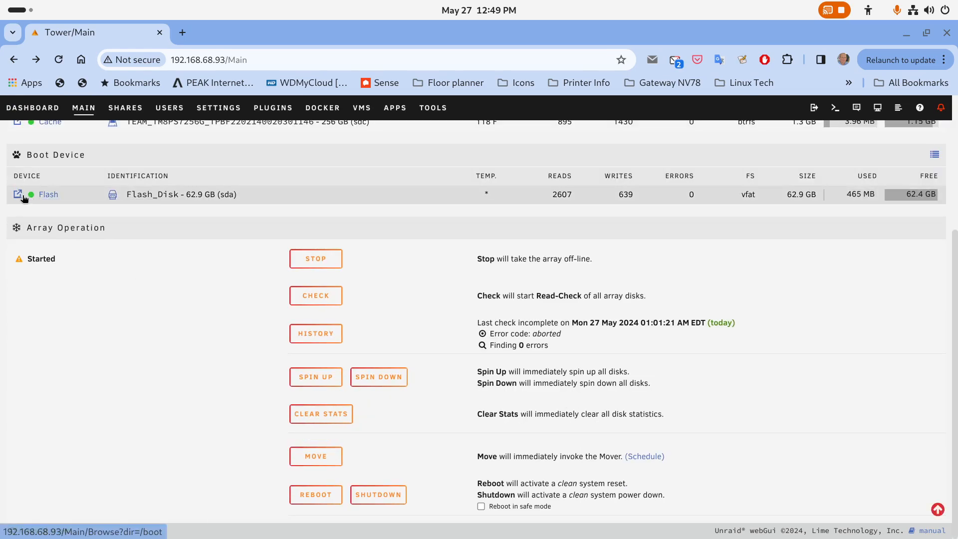
click(13, 60)
scroll(12, 315, up, 3)
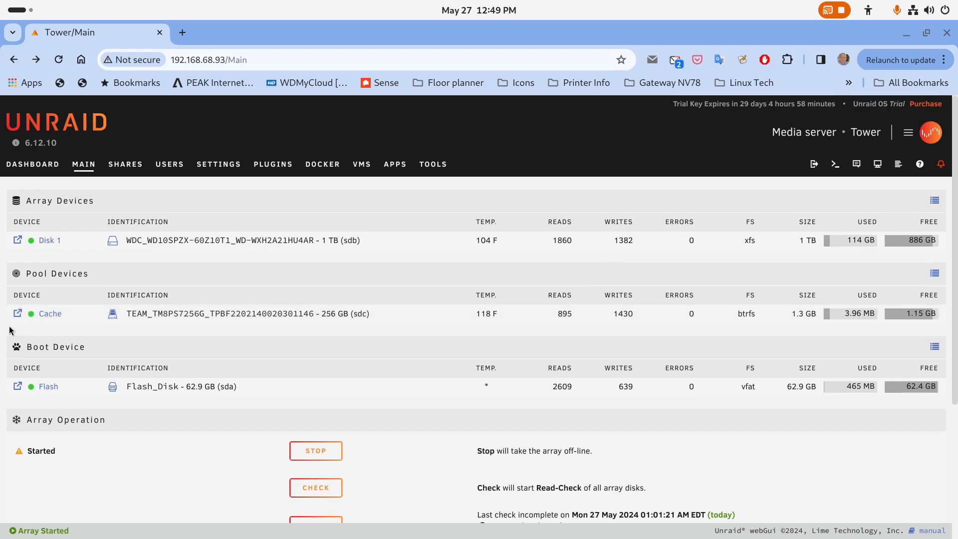
click(17, 311)
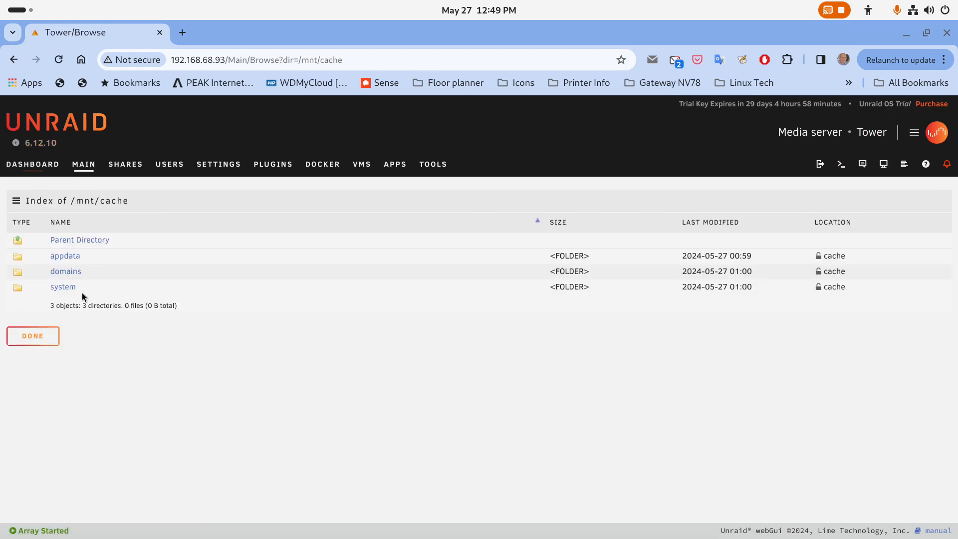
Inspect the appdata folder in the cache pool and return to the main device list
click(75, 257)
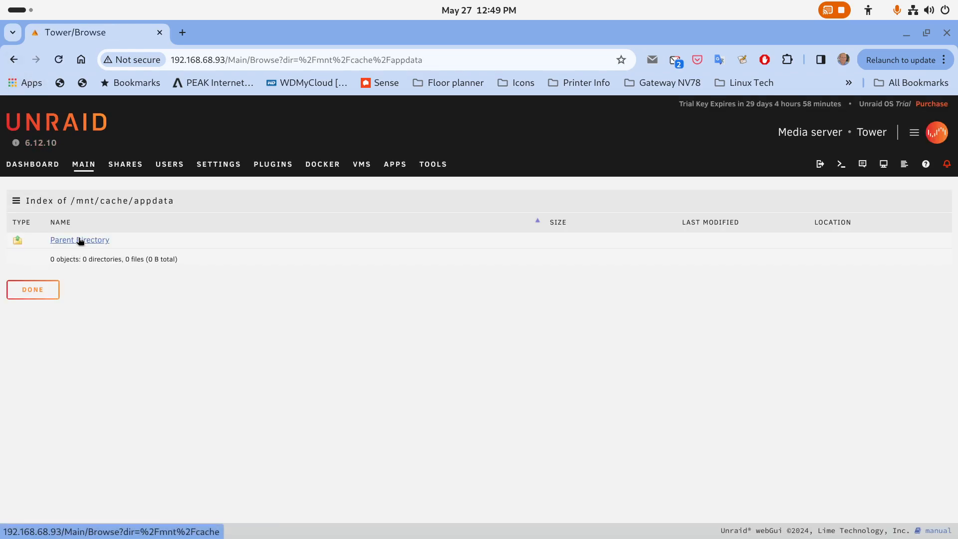
click(12, 63)
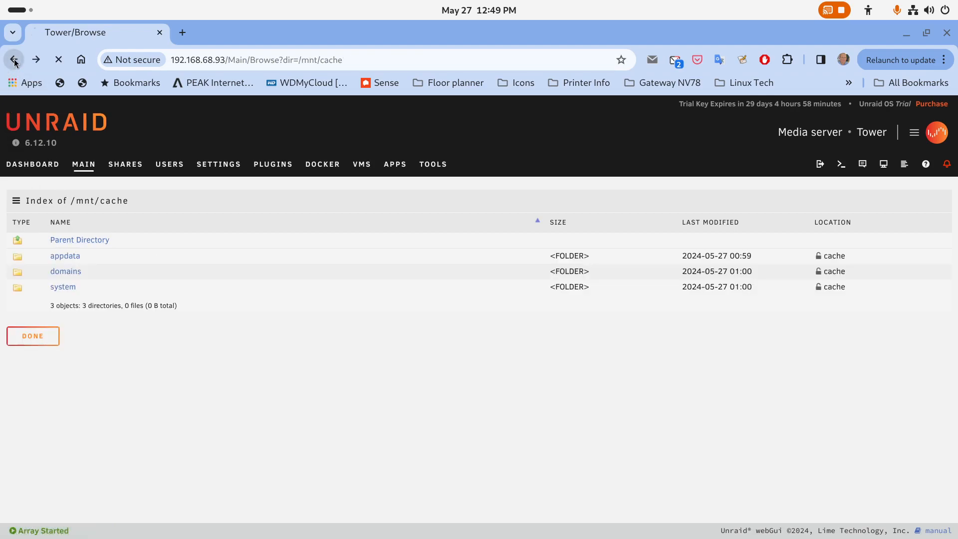
click(13, 60)
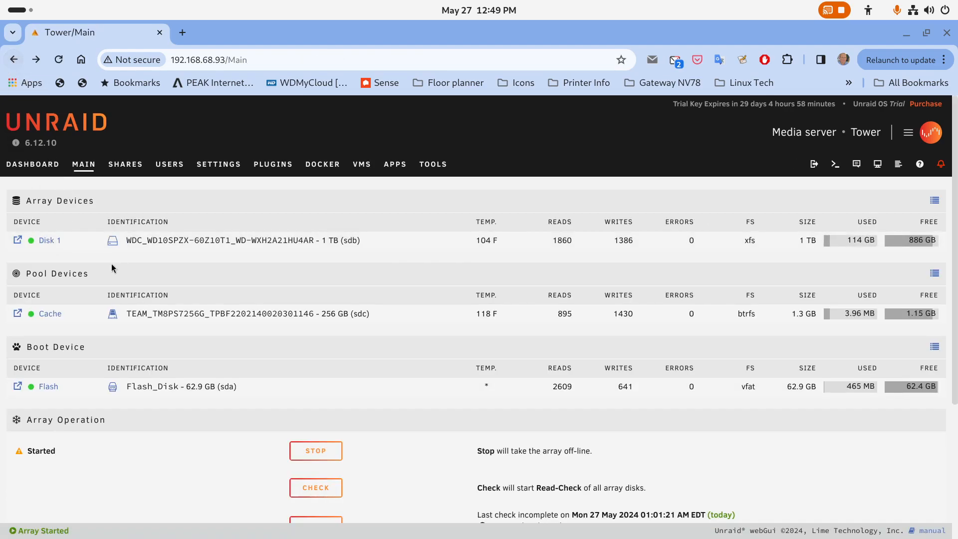
Browse Disk 1 through mediapd, movie-libraries and movie-documentary to the Memphis Belle folder, and return to the mediapd folder
click(17, 241)
click(66, 272)
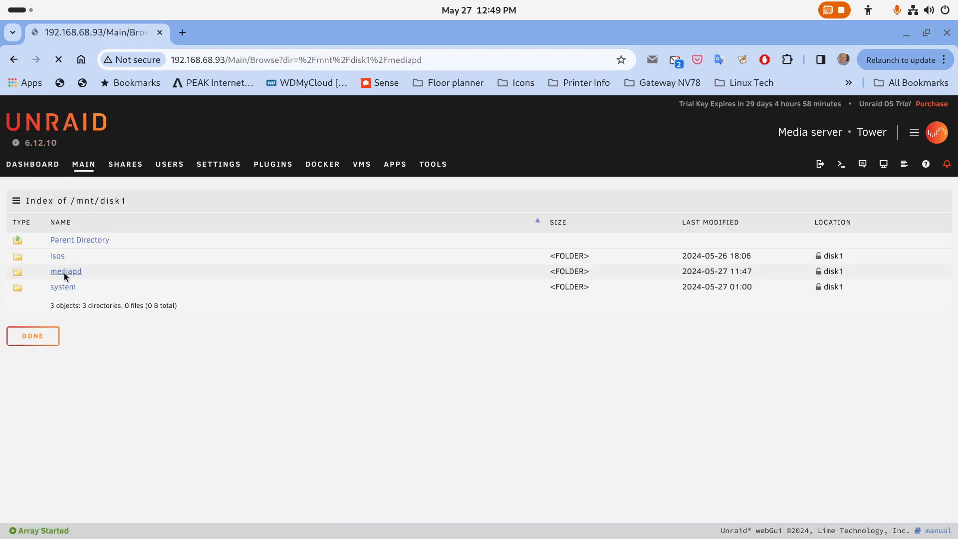
click(67, 272)
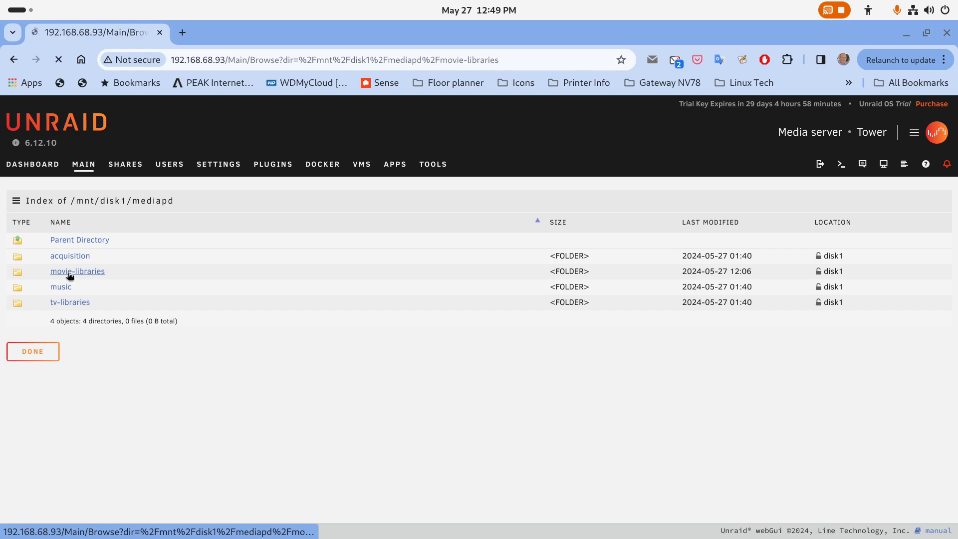
click(86, 271)
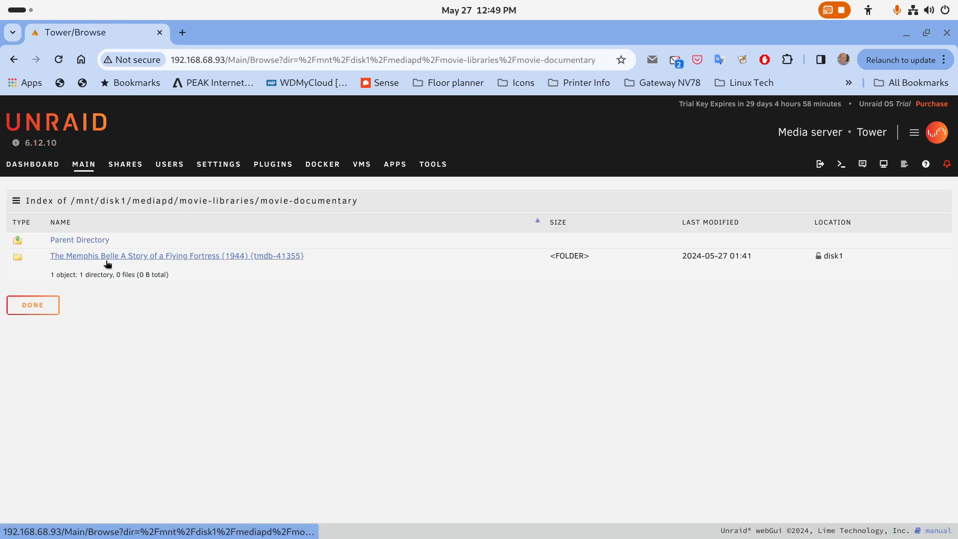
click(107, 261)
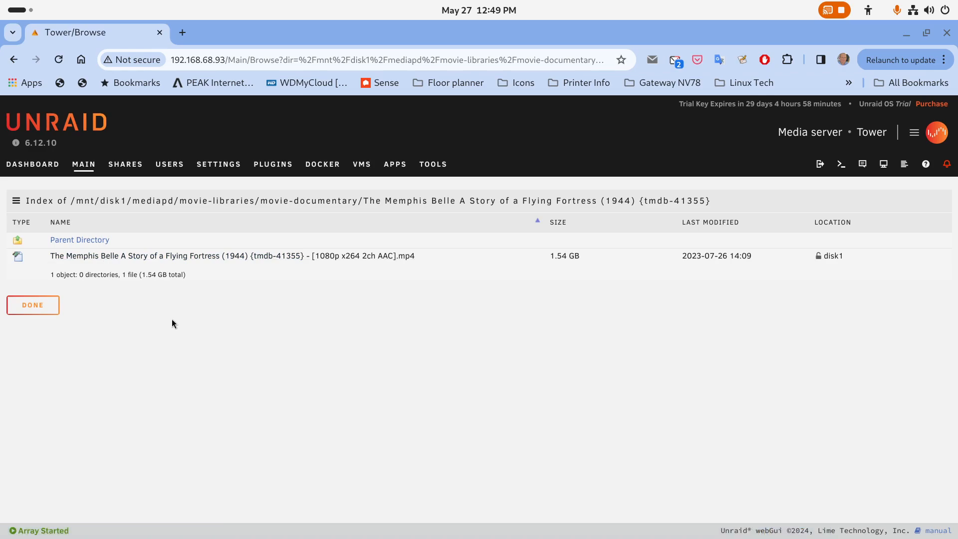
click(14, 59)
click(14, 60)
click(13, 60)
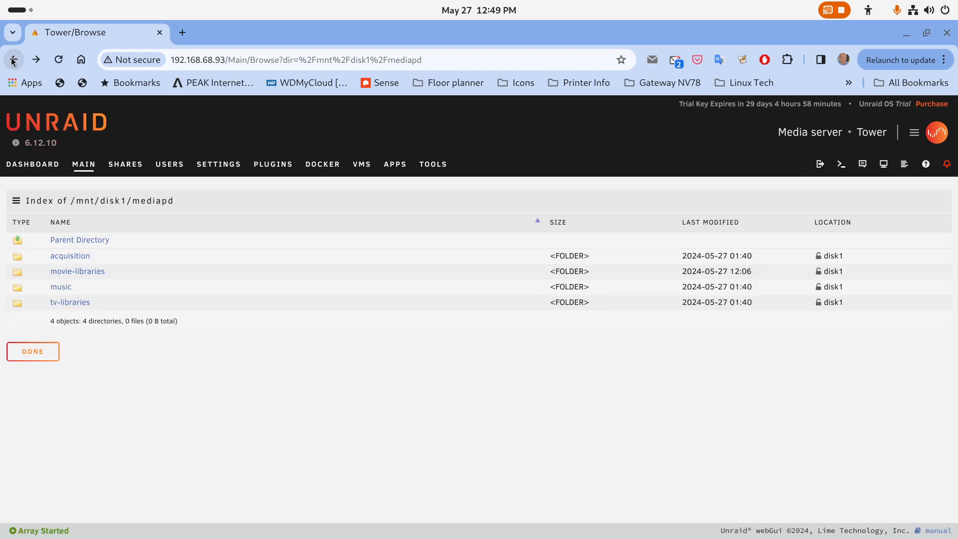
Review the existing share user's access to the mediapd share, and open the blank form for adding a user
click(169, 164)
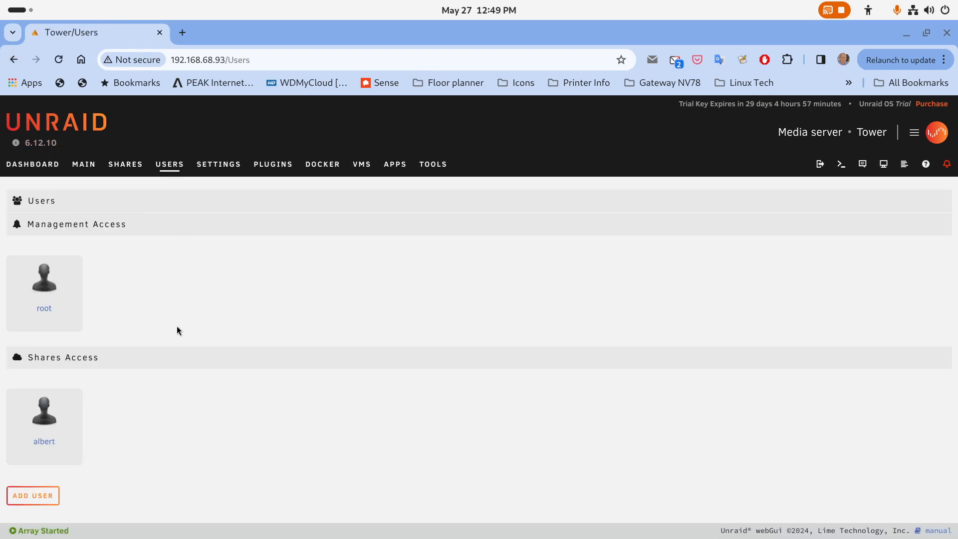
click(44, 422)
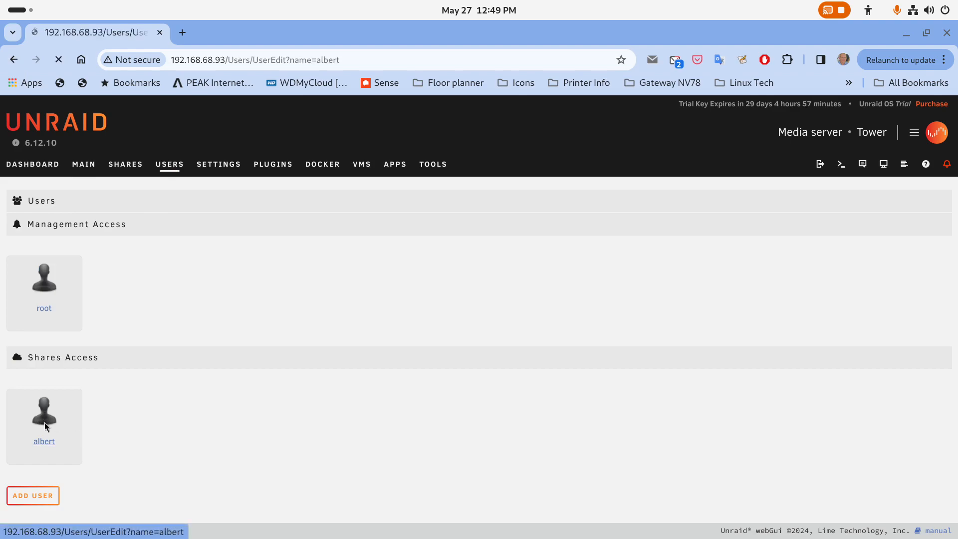
scroll(360, 351, down, 1)
scroll(360, 353, down, 1)
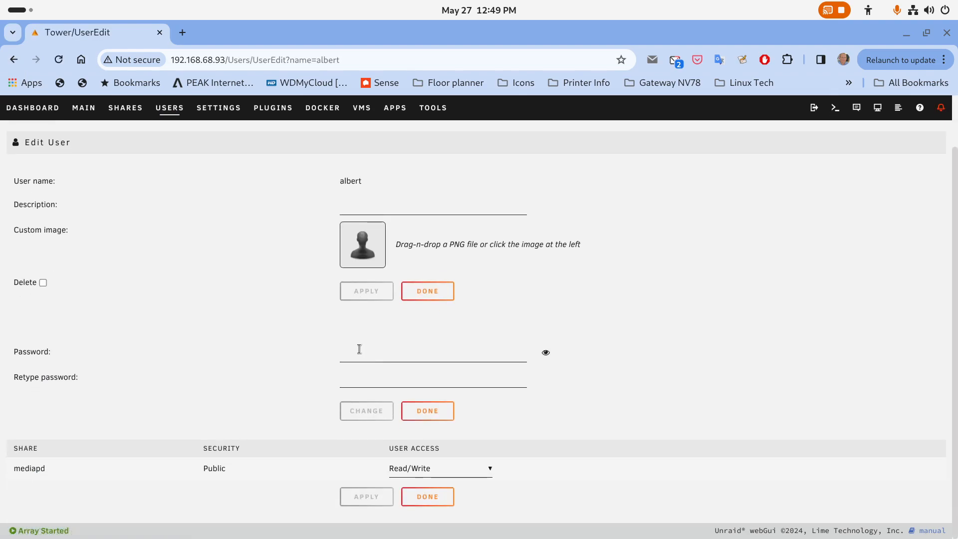
scroll(359, 349, up, 1)
click(15, 59)
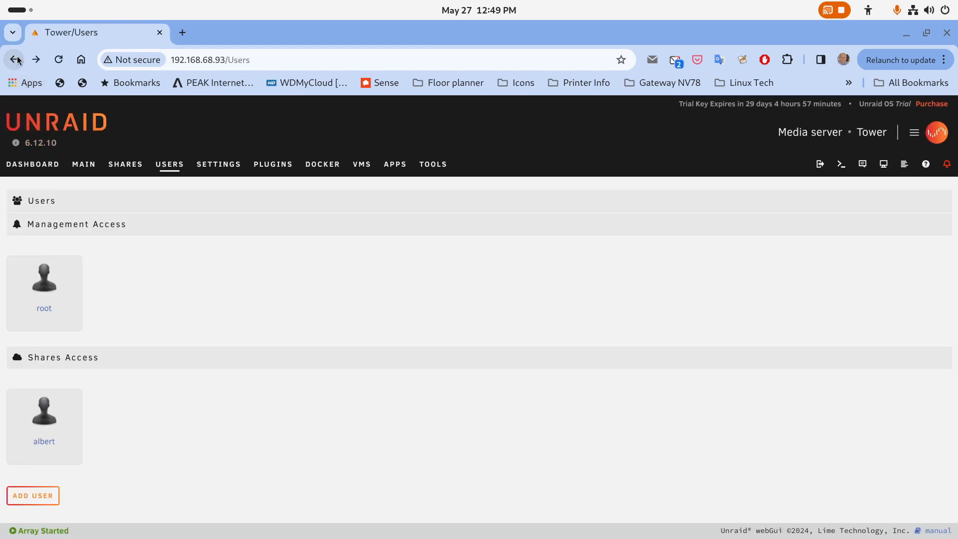
click(43, 499)
click(355, 245)
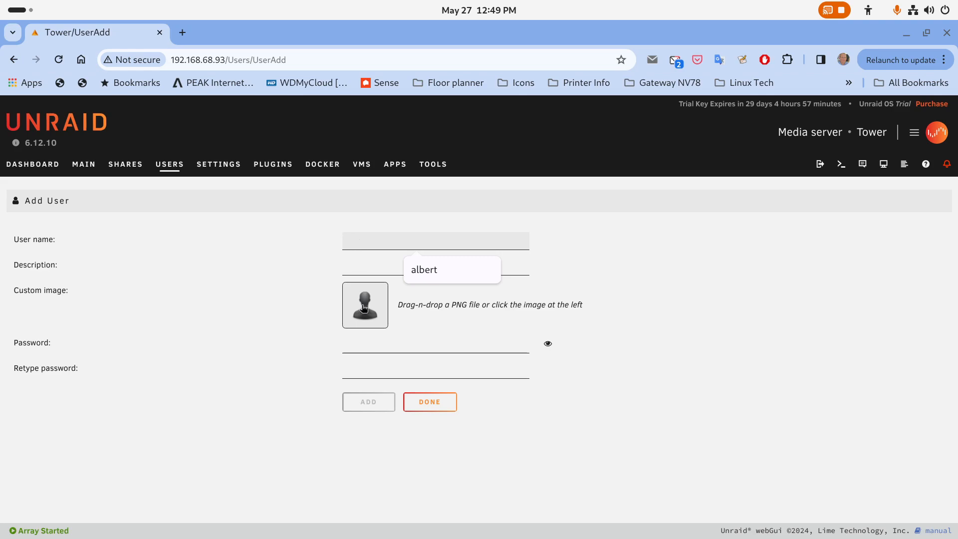
Review the storage, NFS and SMB security settings of the mediapd share
click(127, 168)
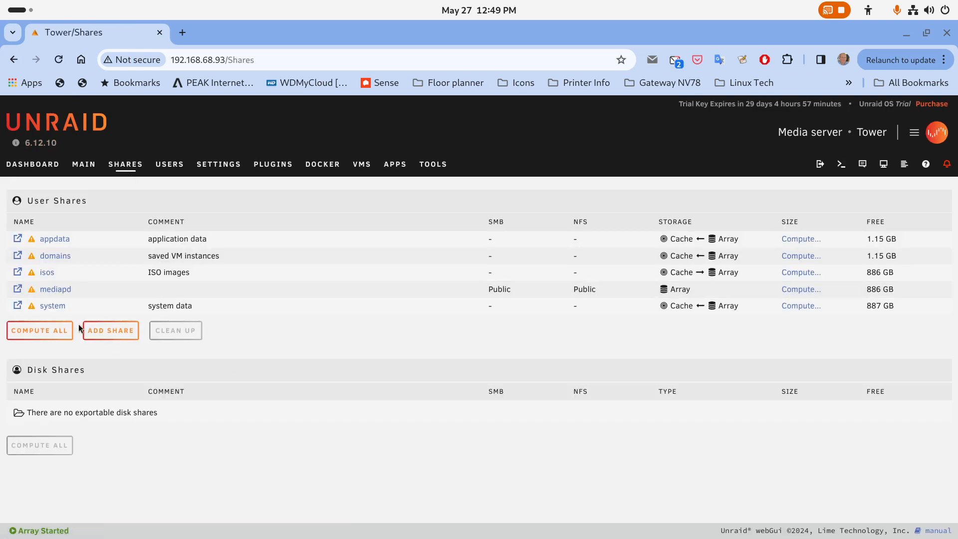
click(56, 290)
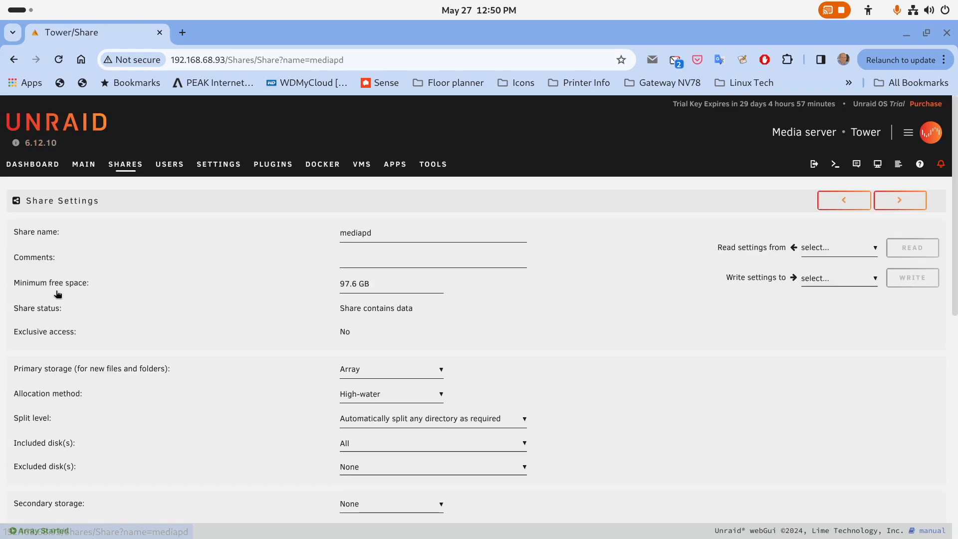
scroll(243, 369, down, 5)
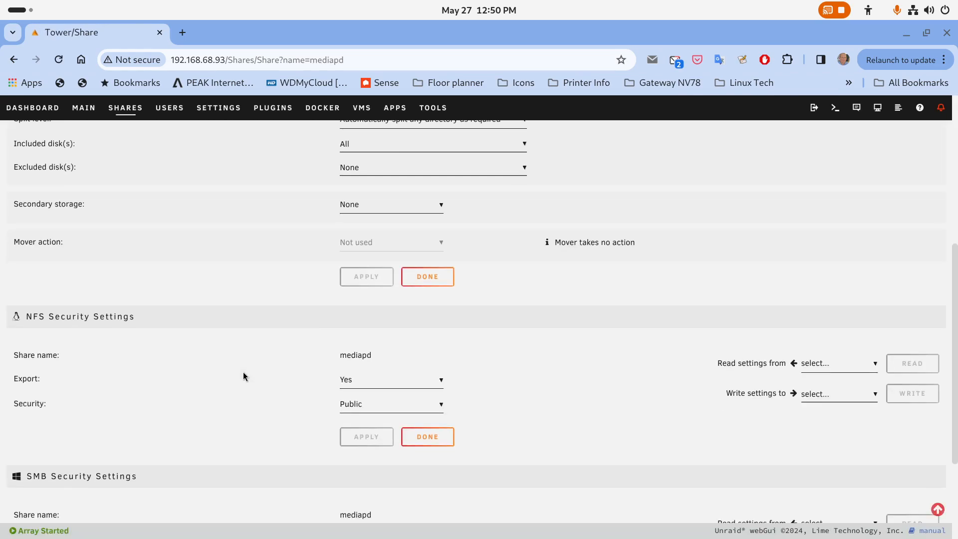
scroll(237, 353, up, 5)
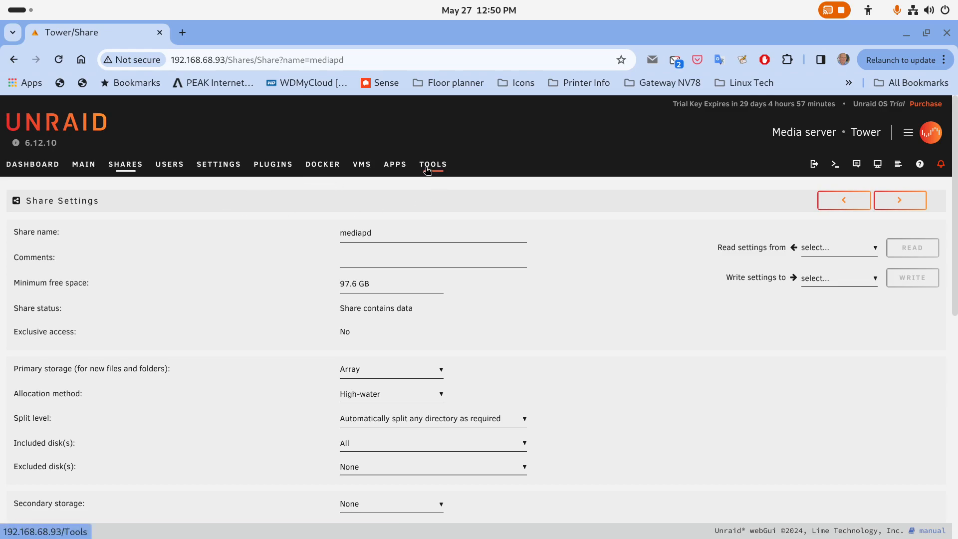
Check the server's NFS enable setting and the SMB network service settings
click(223, 168)
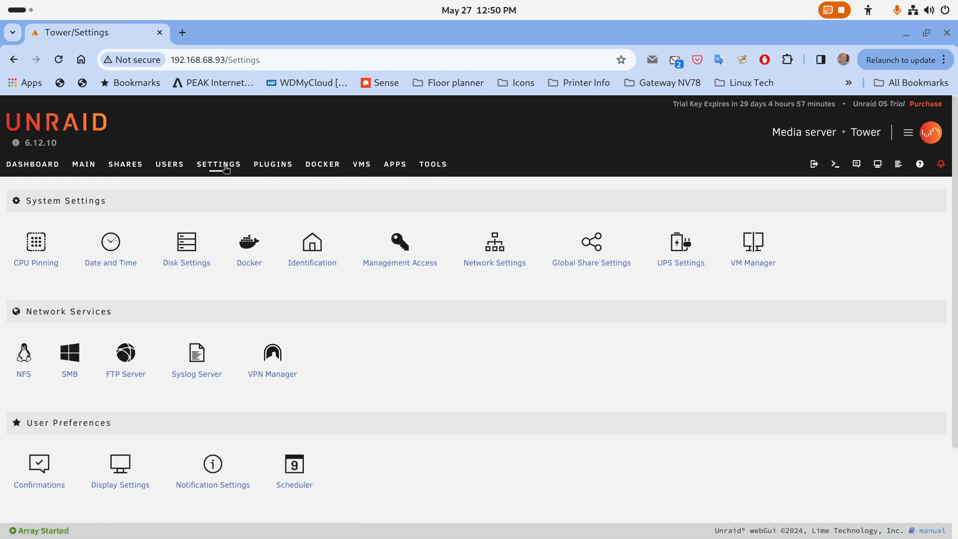
click(26, 360)
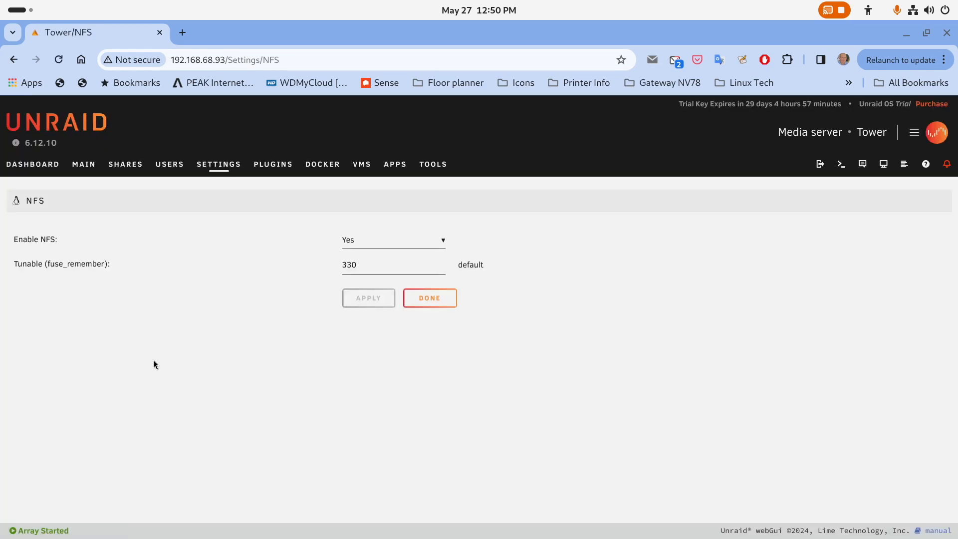
click(417, 241)
click(415, 239)
click(14, 59)
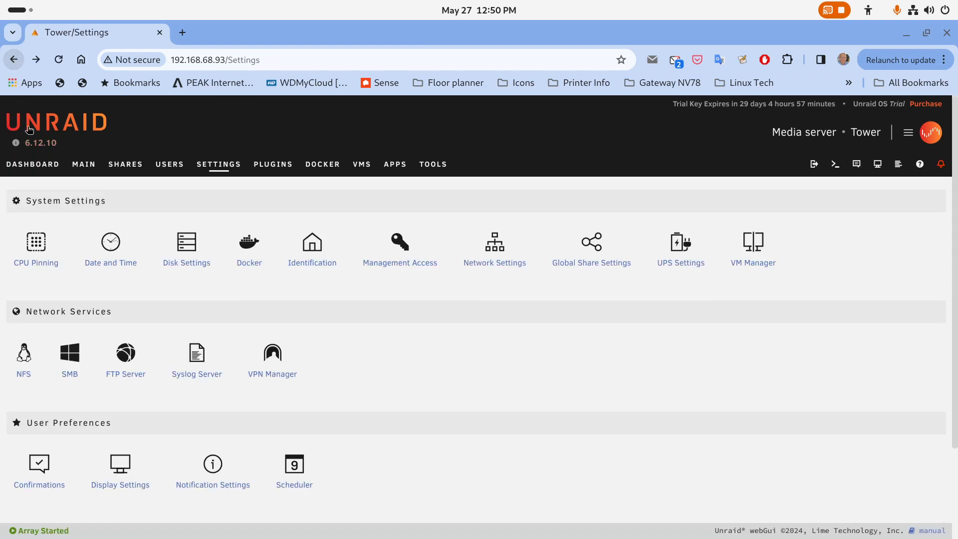
click(75, 362)
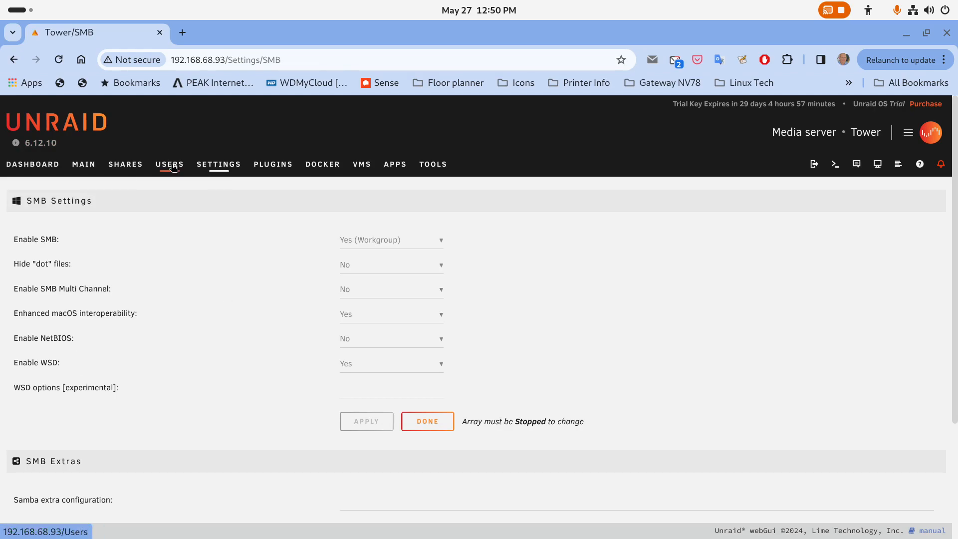
Add a user share named test with the default storage settings
click(138, 167)
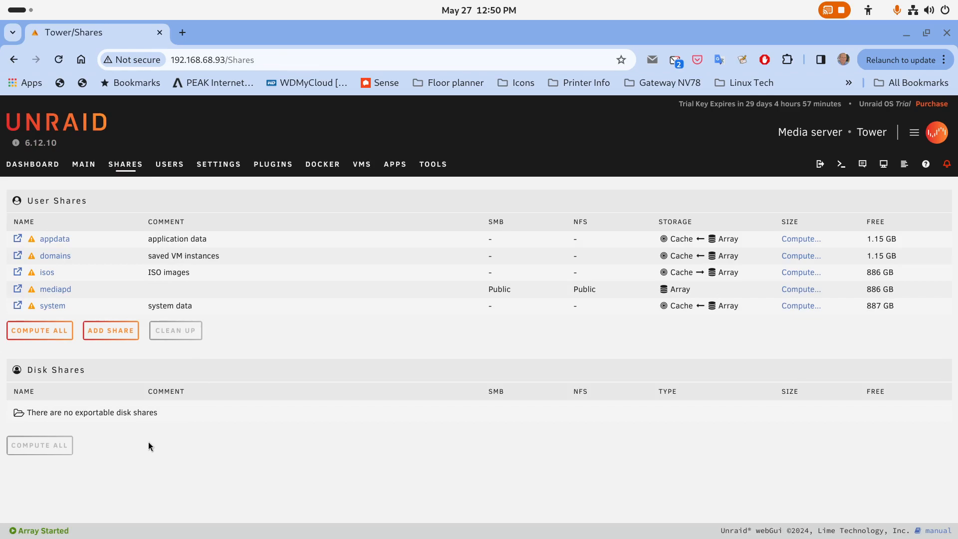
click(109, 329)
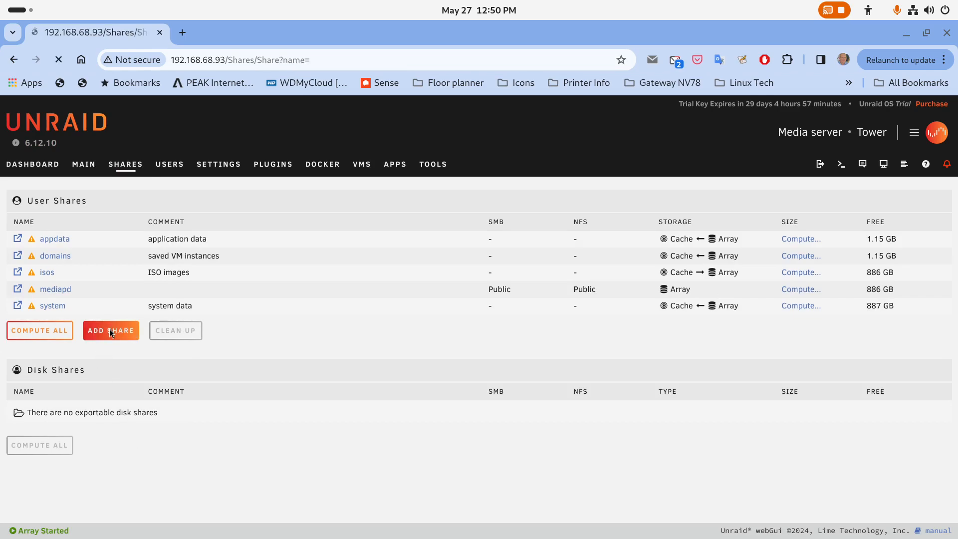
click(368, 239)
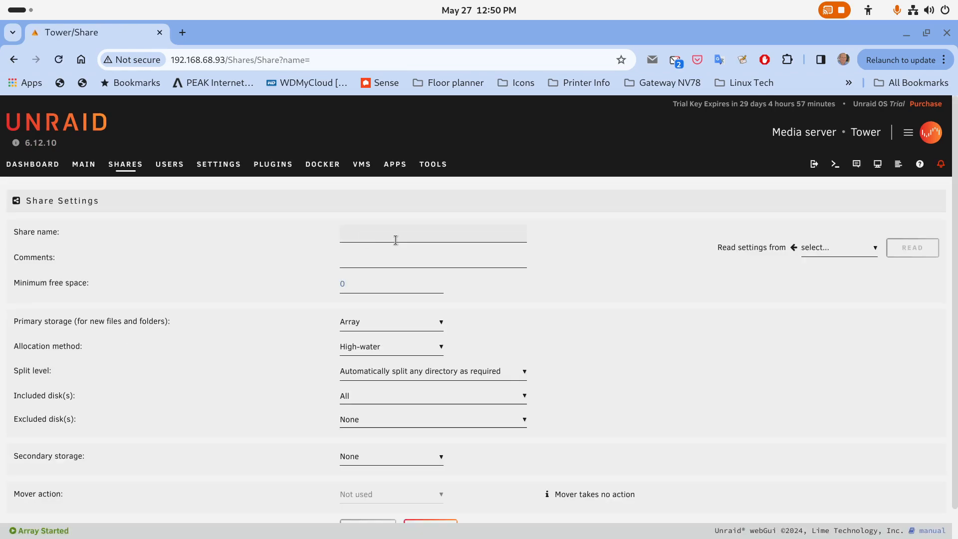
text(tew)
text(st)
scroll(294, 337, down, 1)
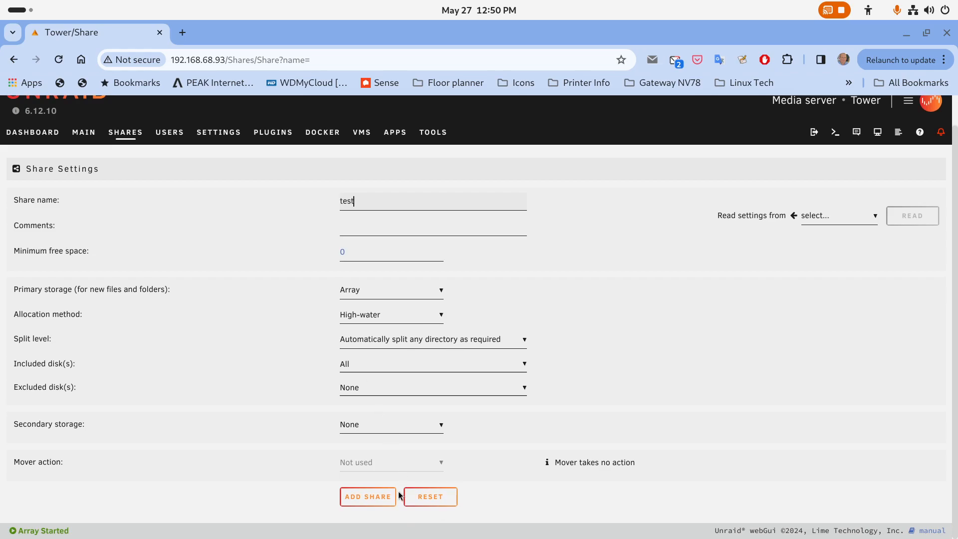
click(376, 500)
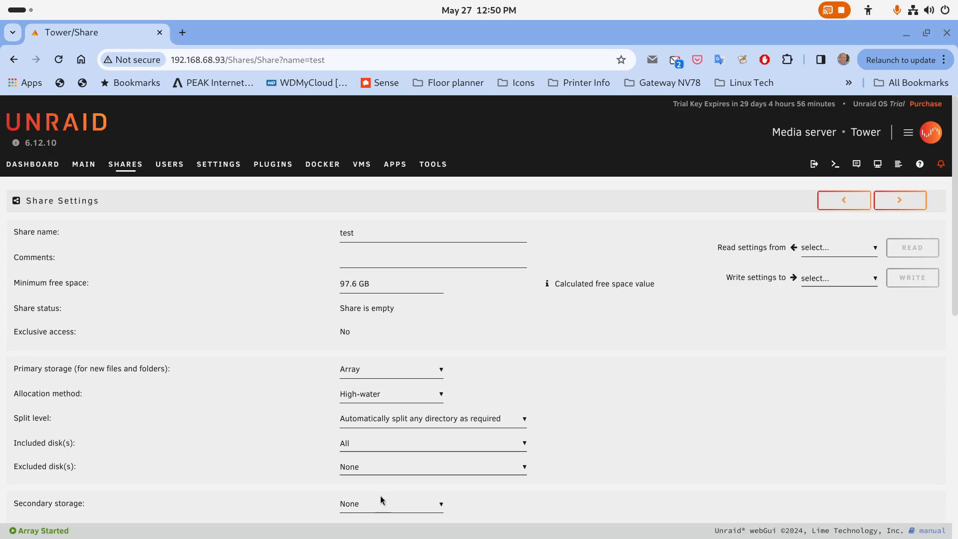
Check Disk 1's folder listing for the new test share, look inside its folder and return to the listing
click(82, 168)
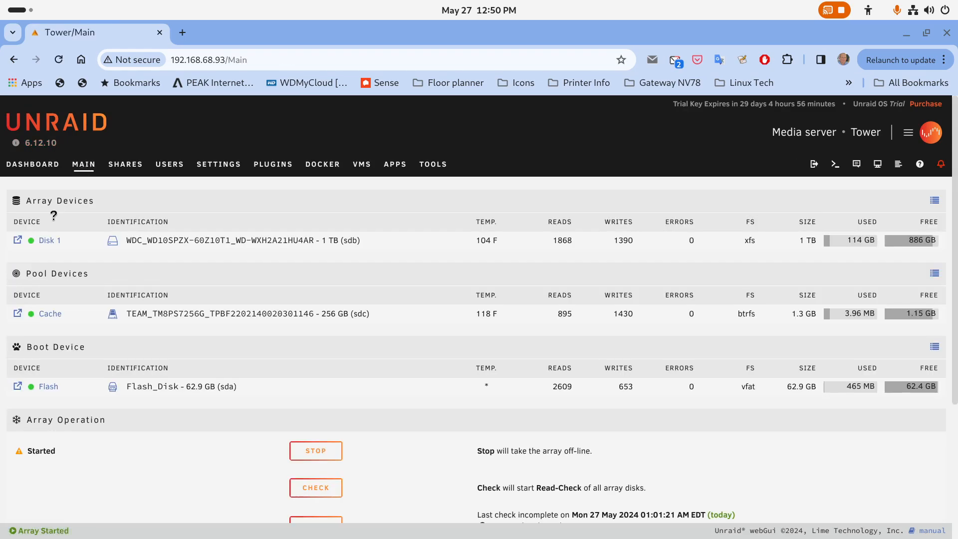
click(17, 241)
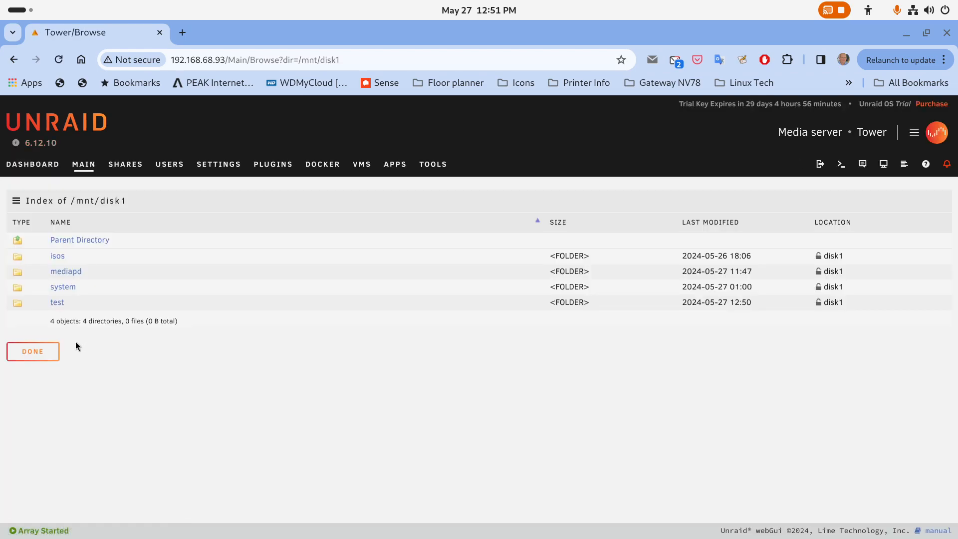
click(57, 306)
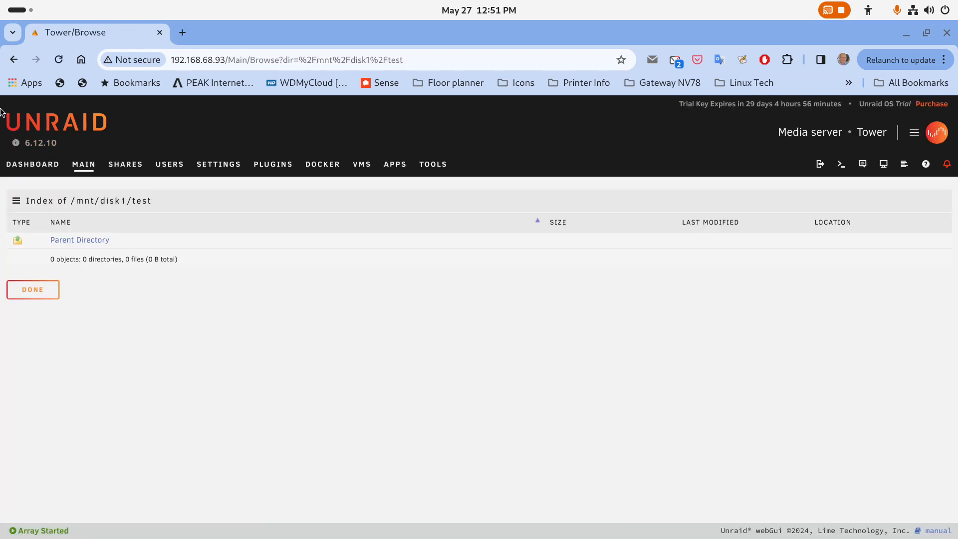
click(23, 60)
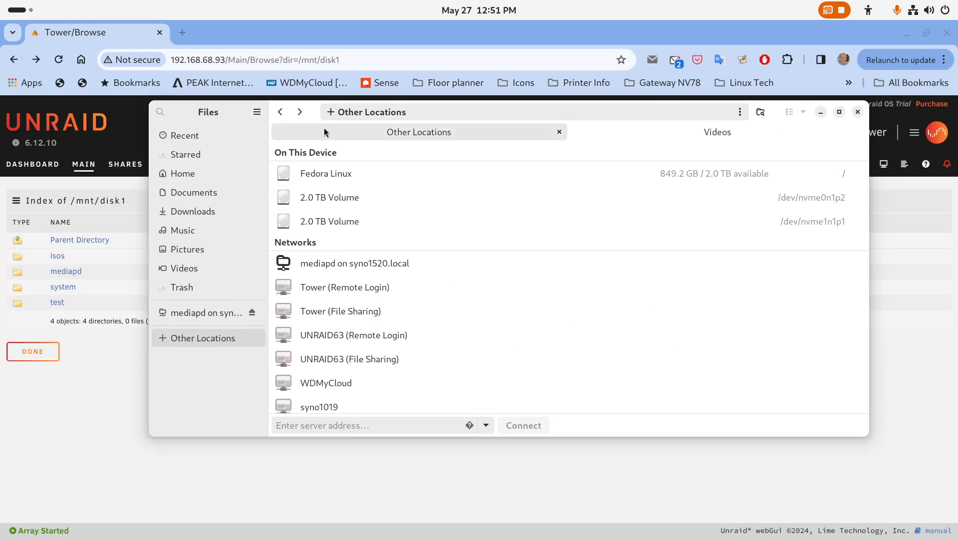
Find the TOWER server among the network locations in the Files app and open its Windows shares
scroll(331, 357, down, 3)
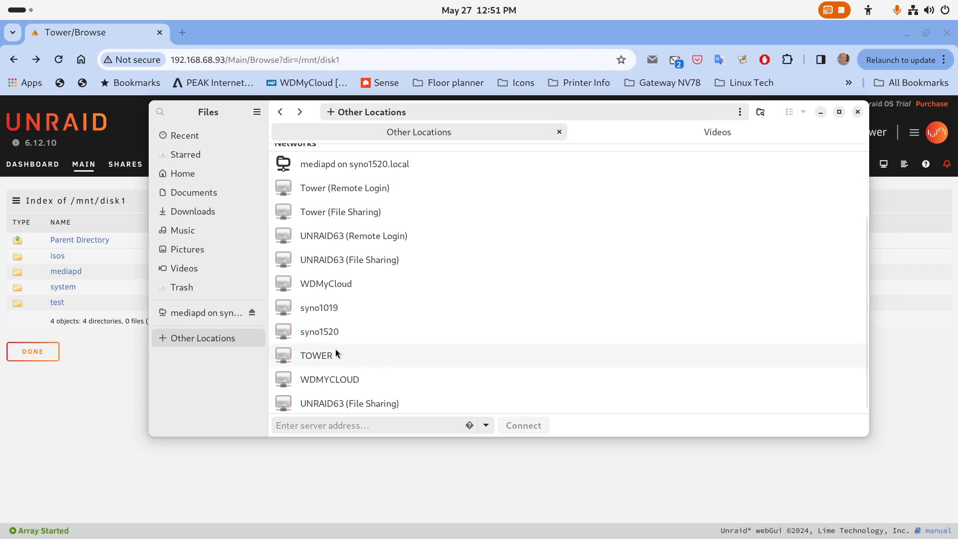
scroll(336, 349, down, 1)
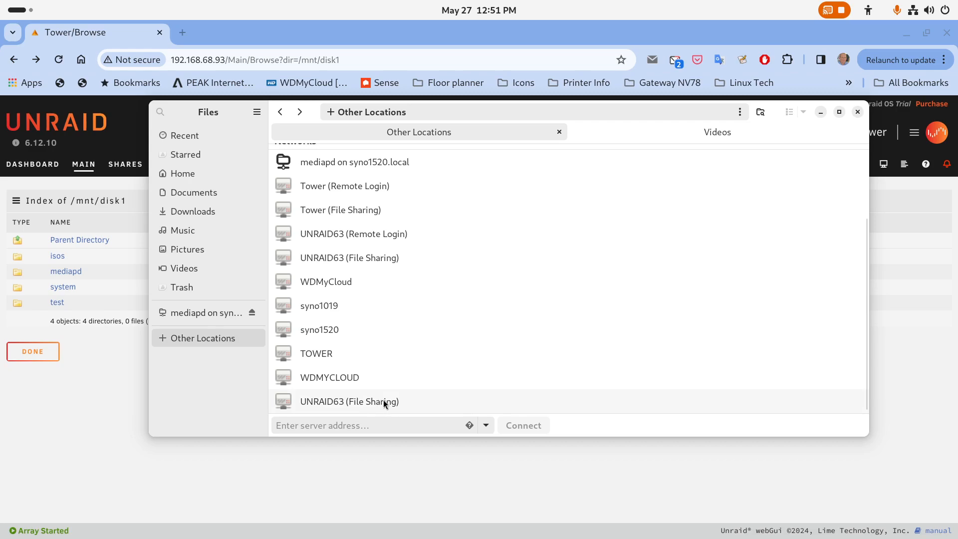
click(332, 353)
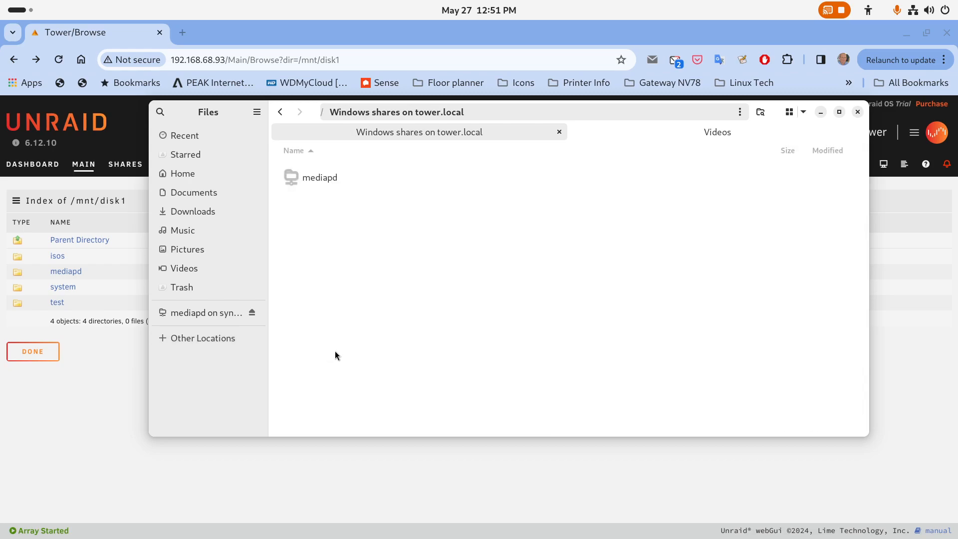
Connect to the mediapd share on tower.local as a registered user, entering the account password and choosing to remember it forever
double_click(332, 180)
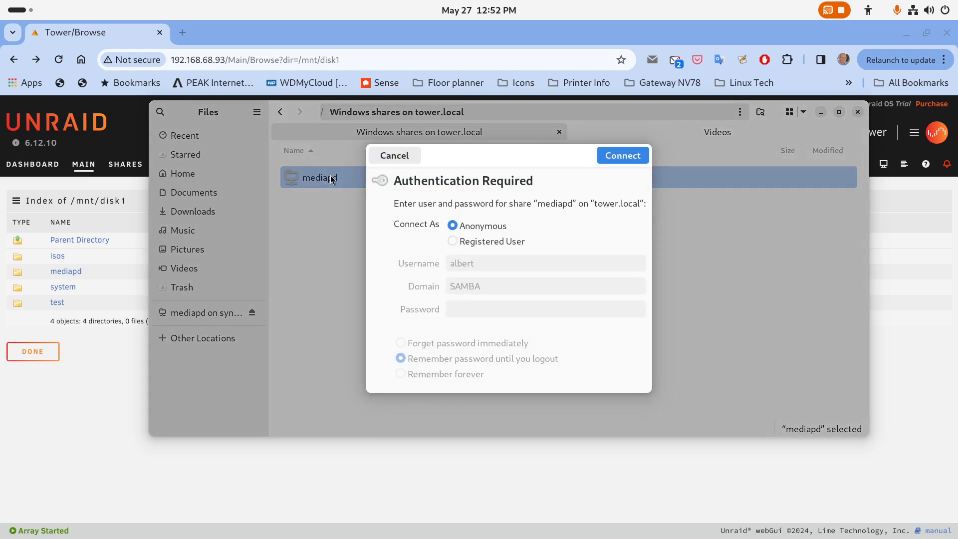
click(453, 242)
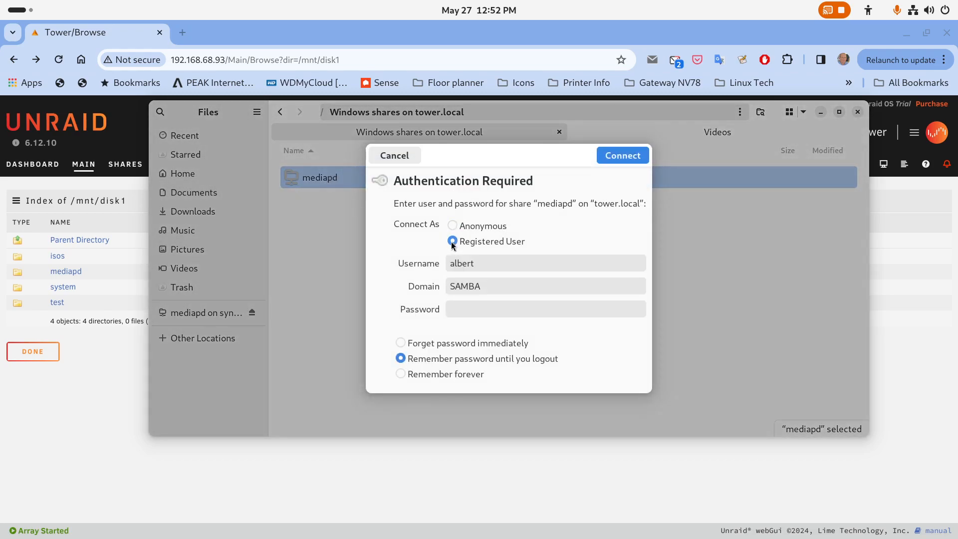
click(468, 308)
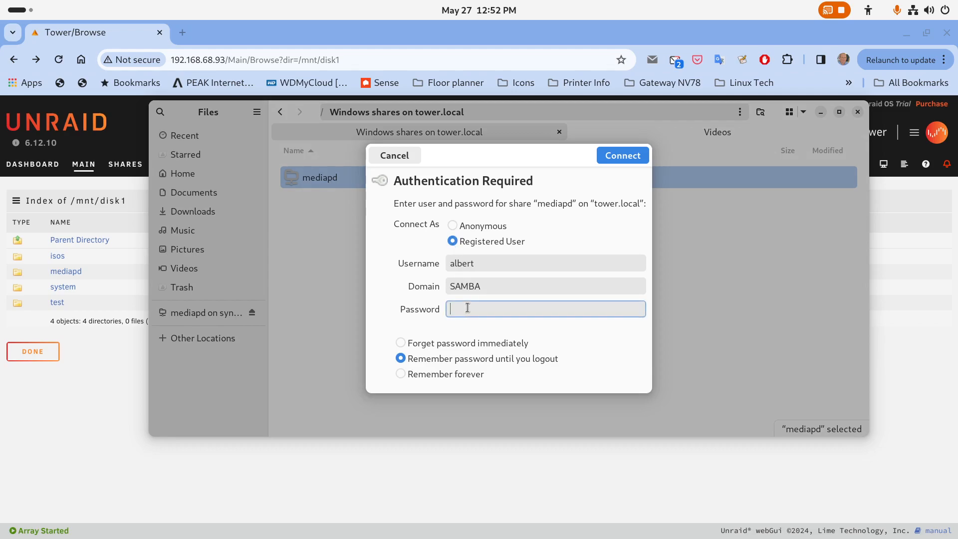
text(******)
click(401, 372)
click(622, 156)
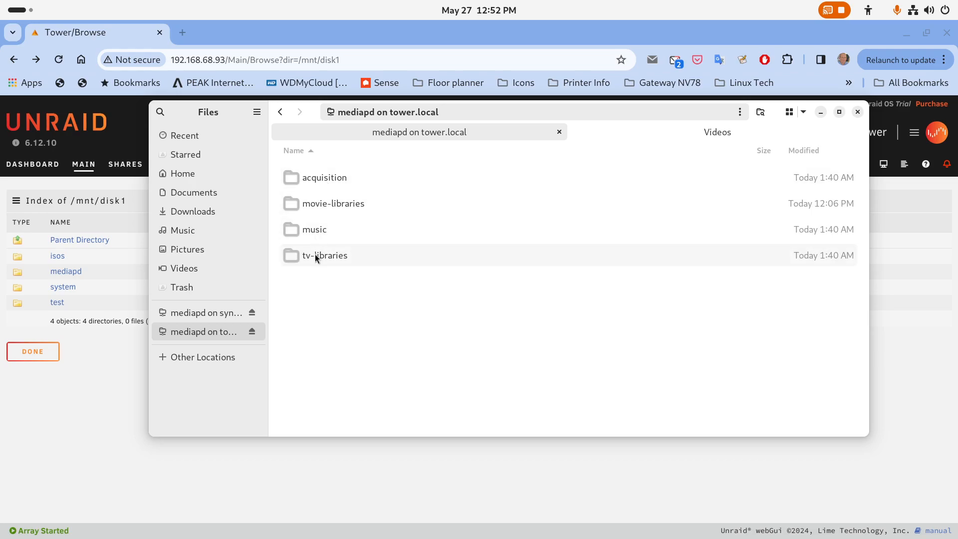
Look through movie-libraries and movie-4k into the A Christmas Story (1983) folder on the share, and return to movie-libraries
double_click(324, 204)
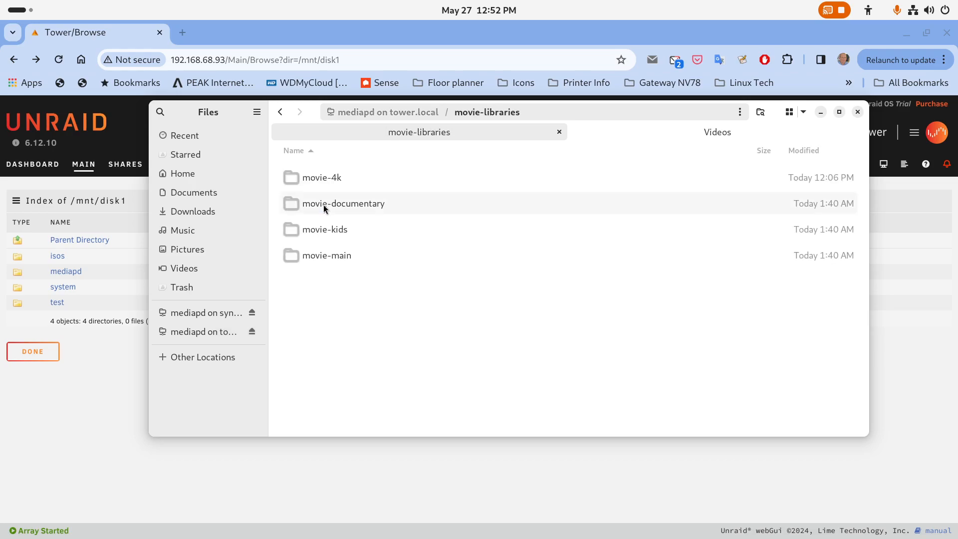
double_click(325, 177)
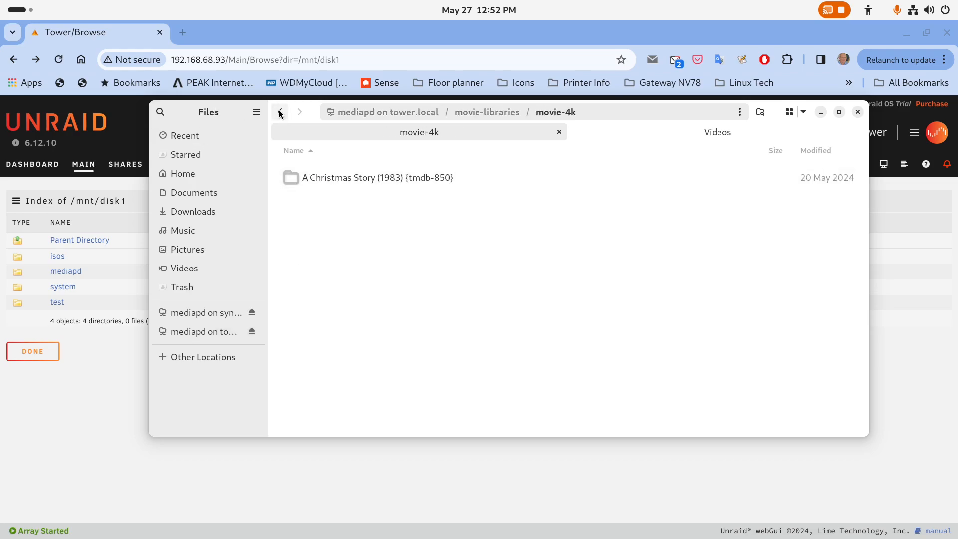
double_click(333, 176)
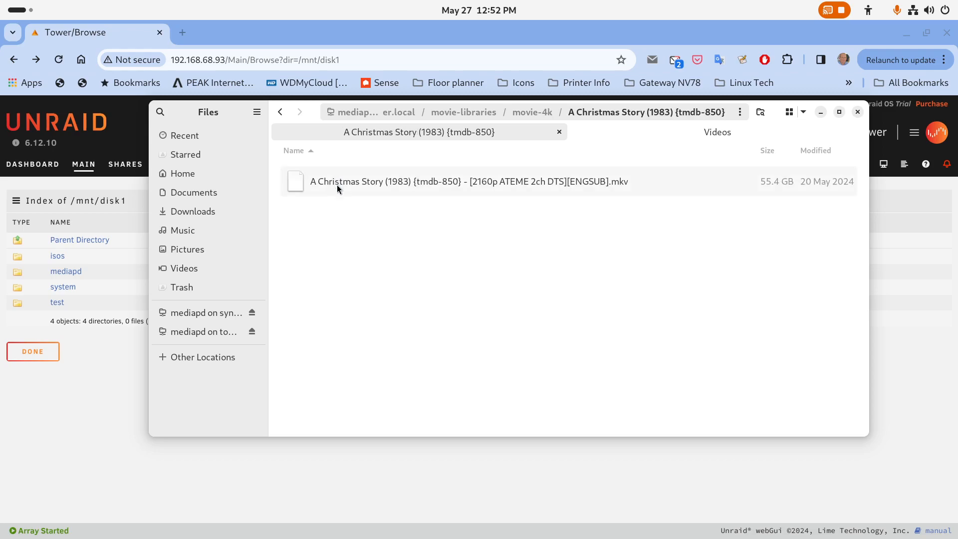
click(280, 113)
click(280, 113)
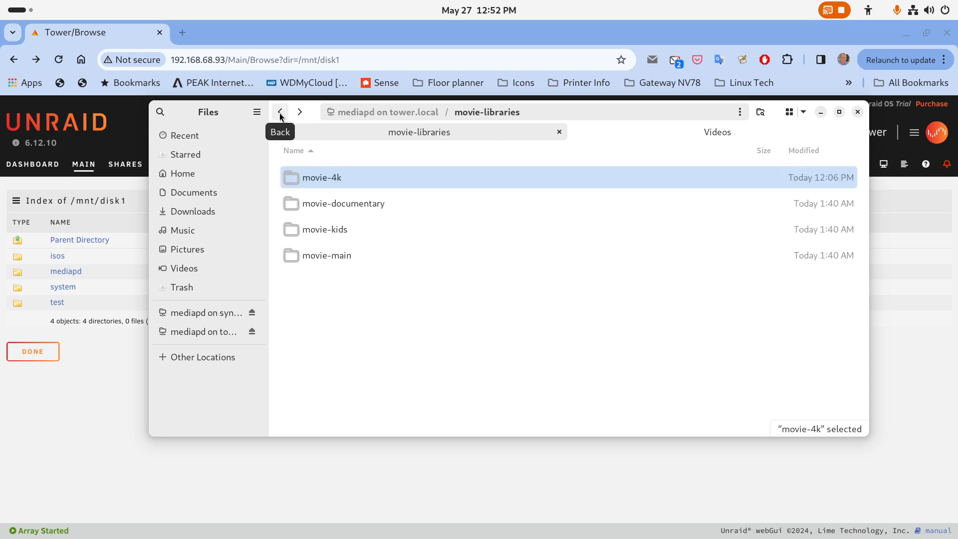
Switch to the Unraid web page and examine the mediapd folder on Disk 1 and its path
drag(312, 114, 957, 267)
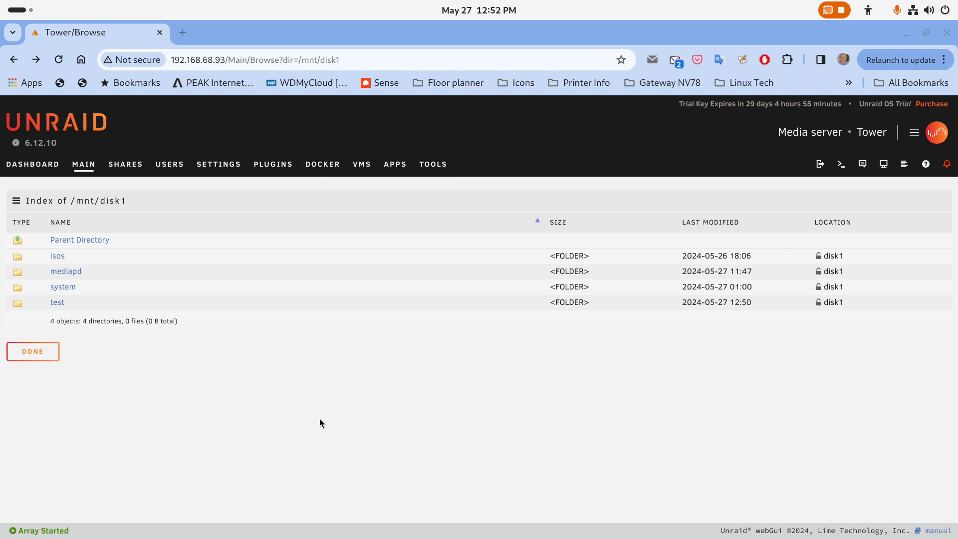
click(73, 271)
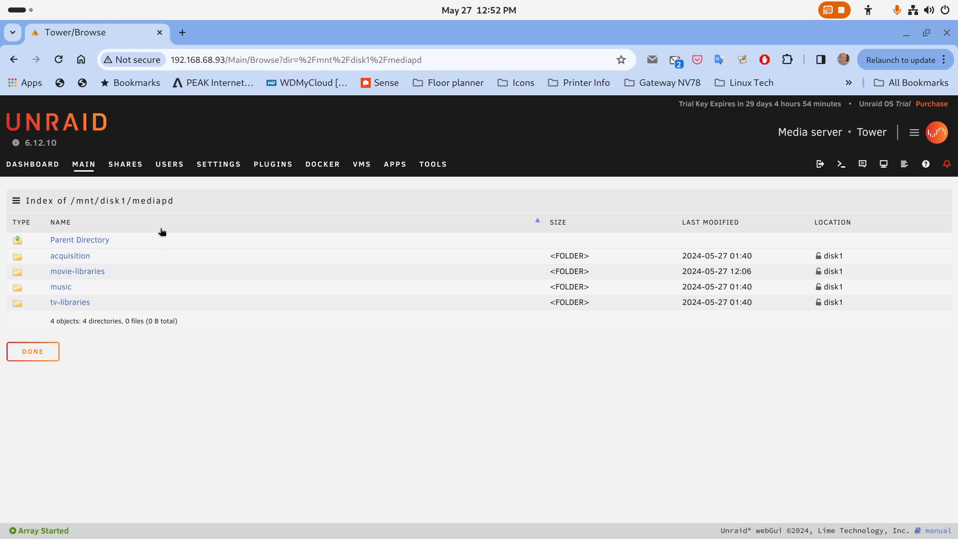
drag(176, 200, 135, 205)
click(173, 375)
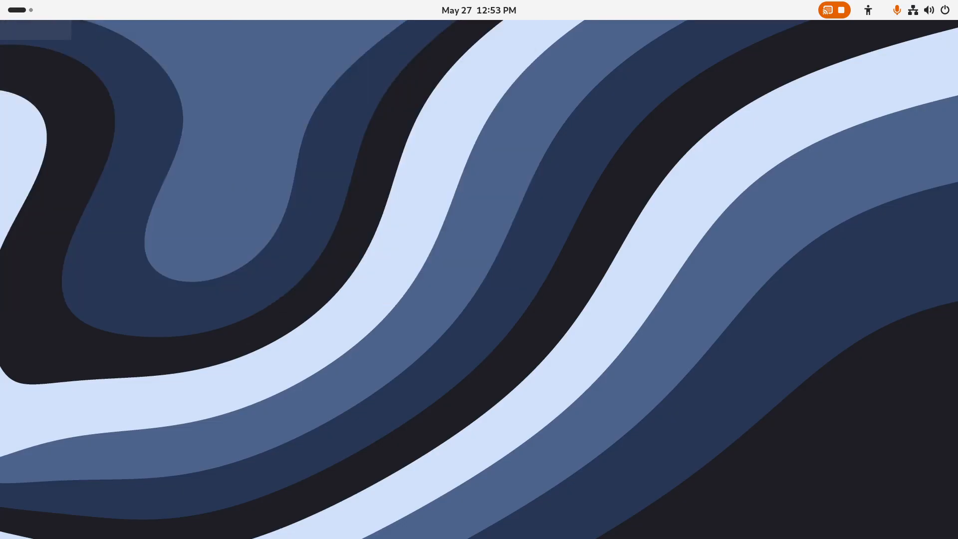
Minimise the browser, go back to the tower.local Windows shares list in Files and reopen the mediapd share
click(907, 33)
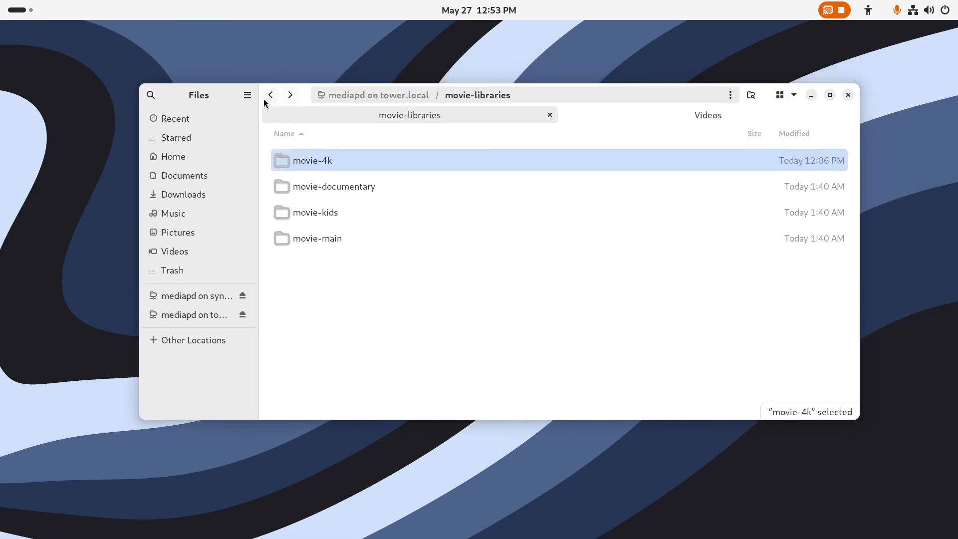
click(271, 96)
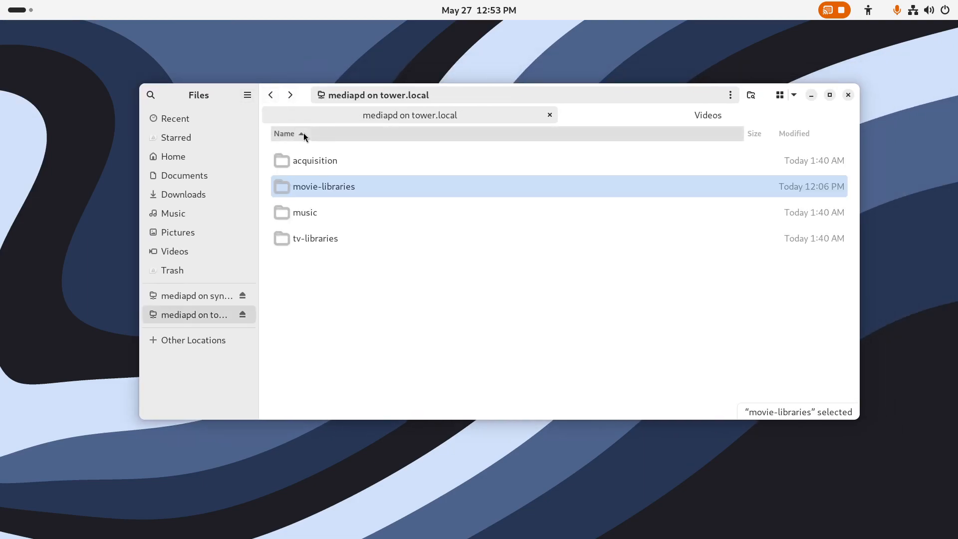
click(272, 94)
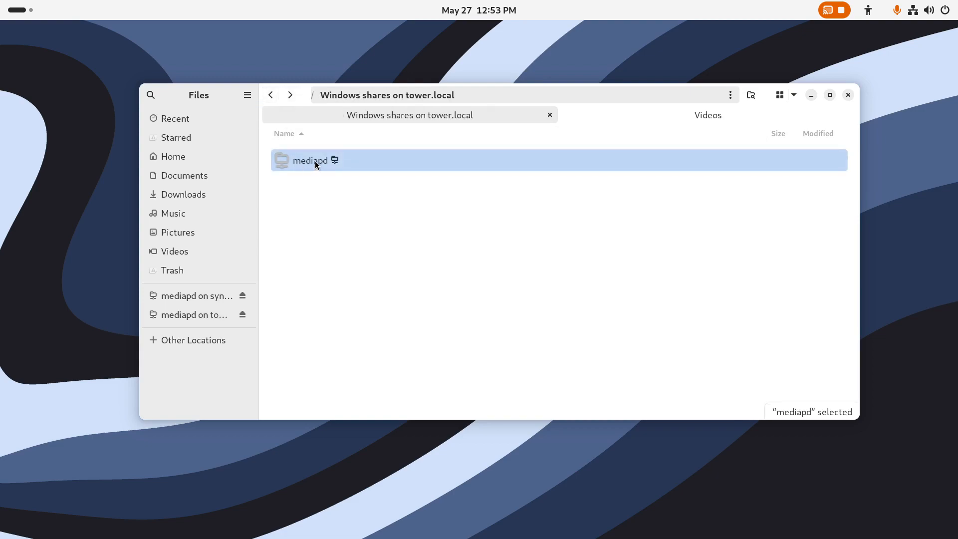
double_click(318, 161)
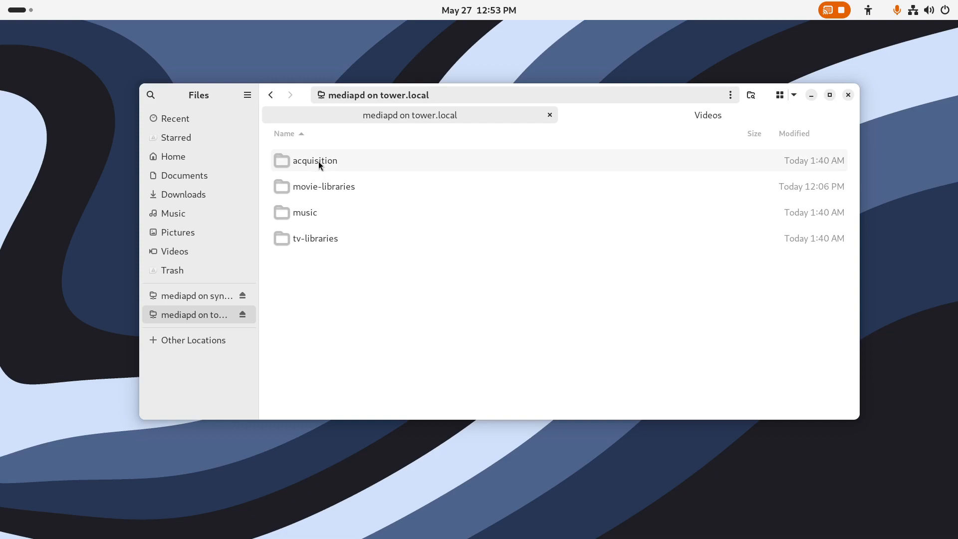
Look inside the acquisition and movie-libraries folders of the mediapd share, returning to its root after each
double_click(330, 161)
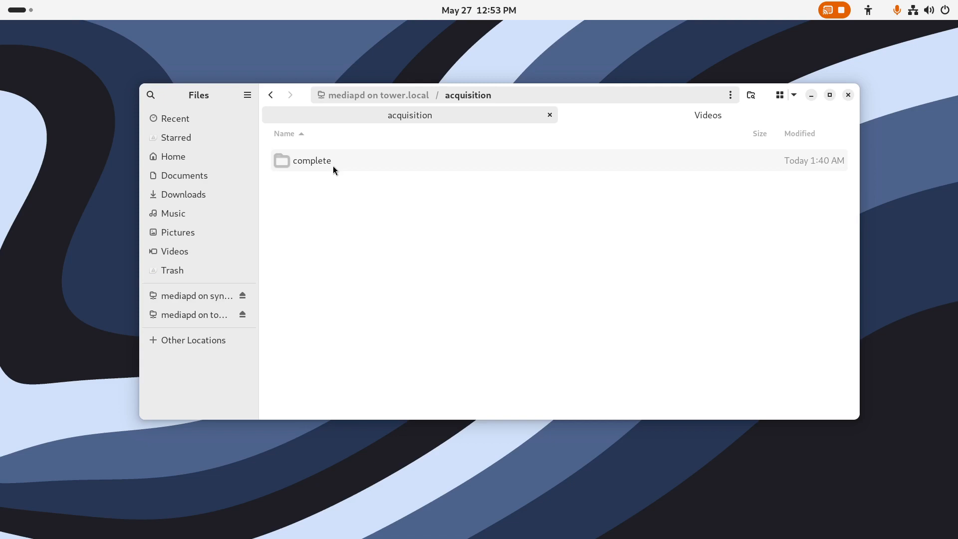
click(272, 94)
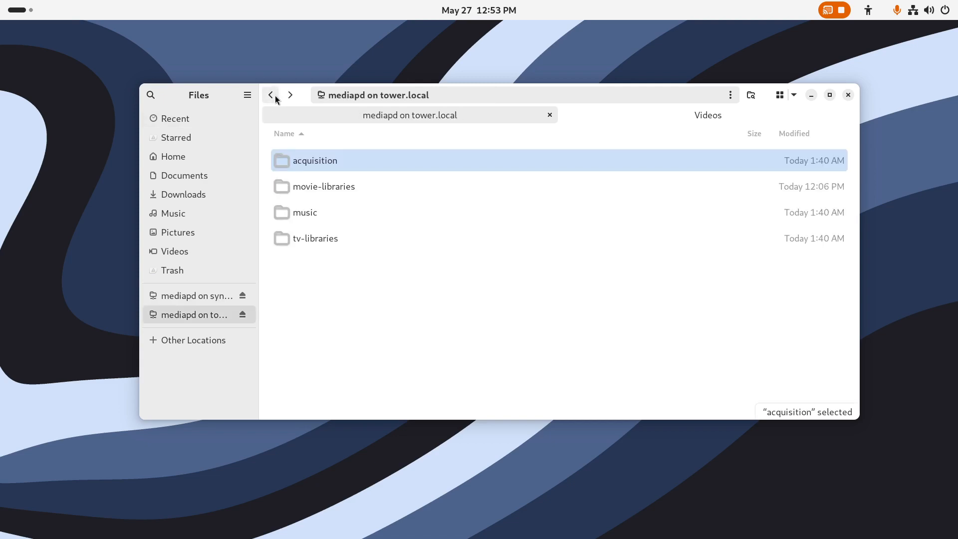
double_click(333, 187)
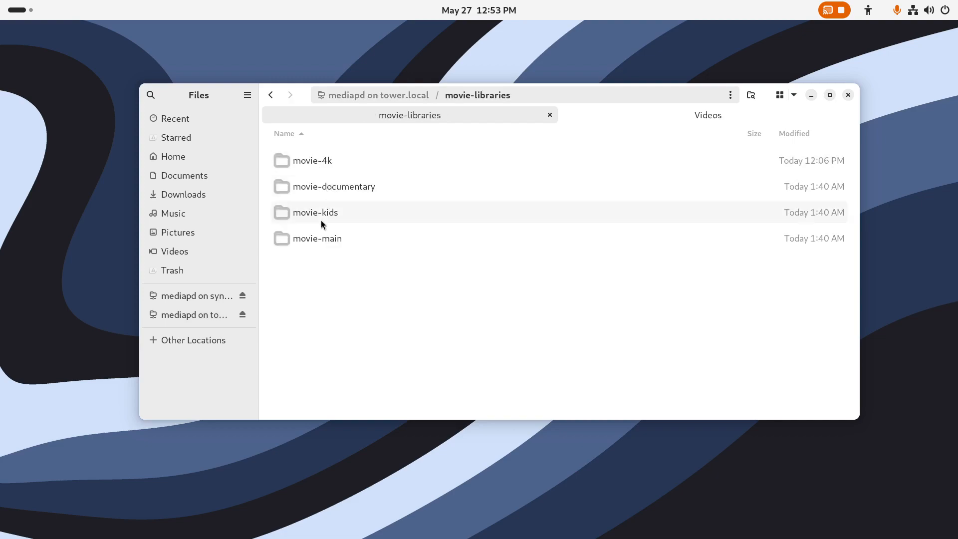
click(270, 95)
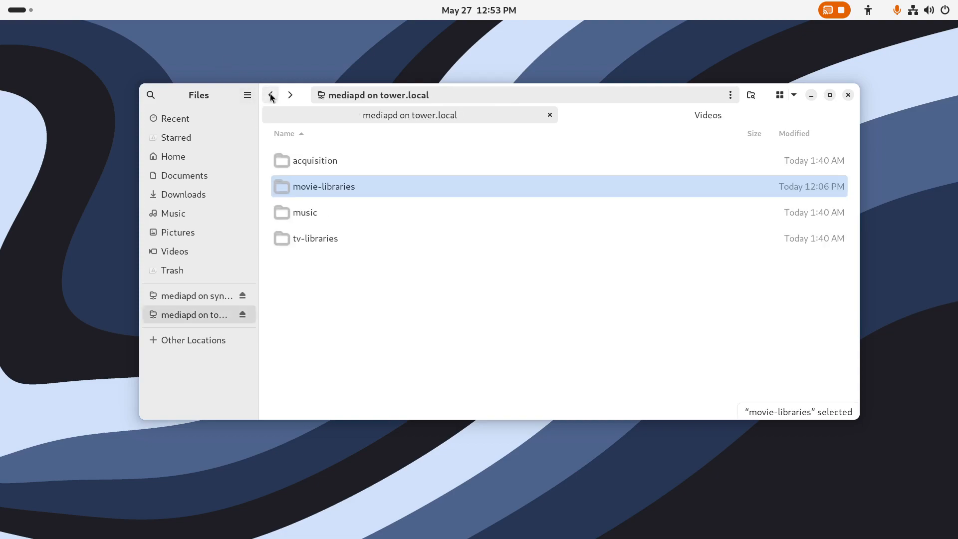
Look inside the share's music folder and its music-main subfolder, and return to the share's root
double_click(310, 212)
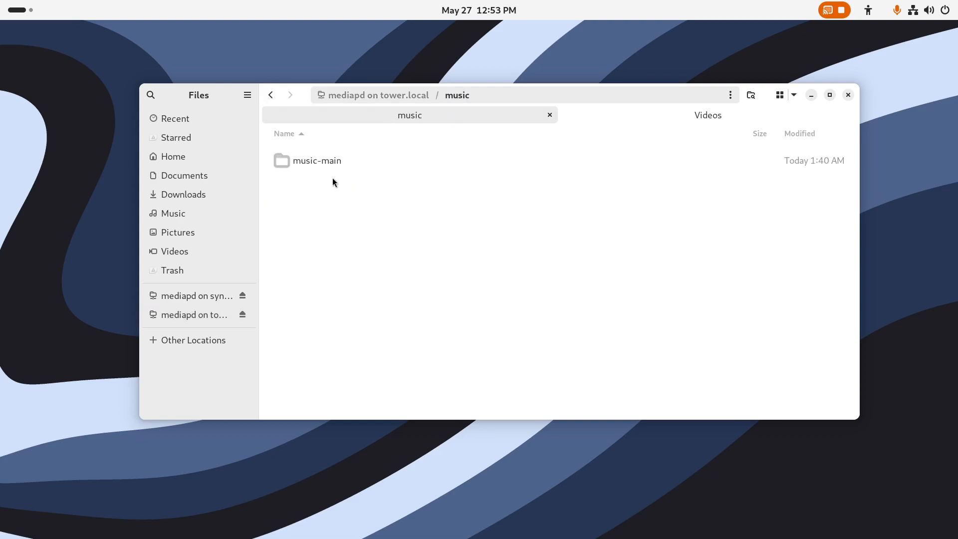
double_click(333, 163)
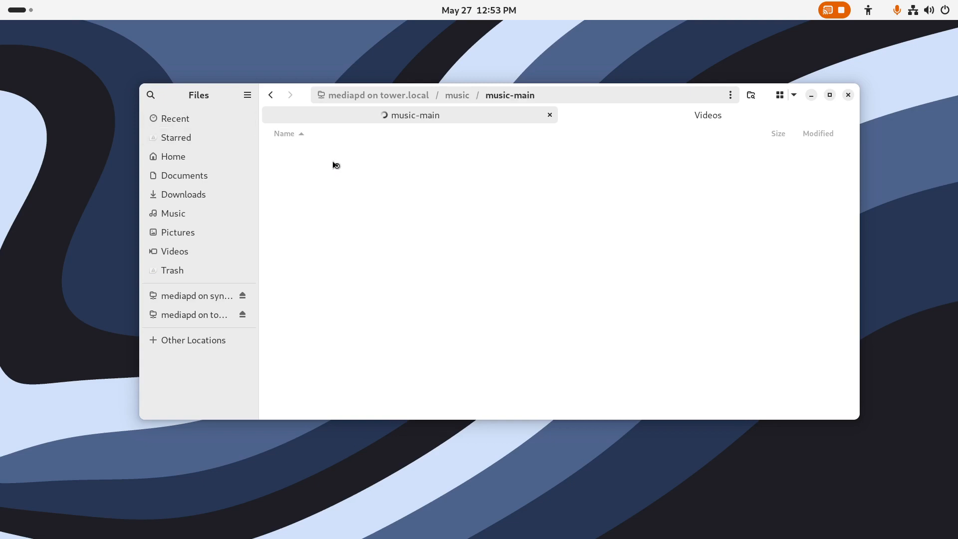
click(272, 95)
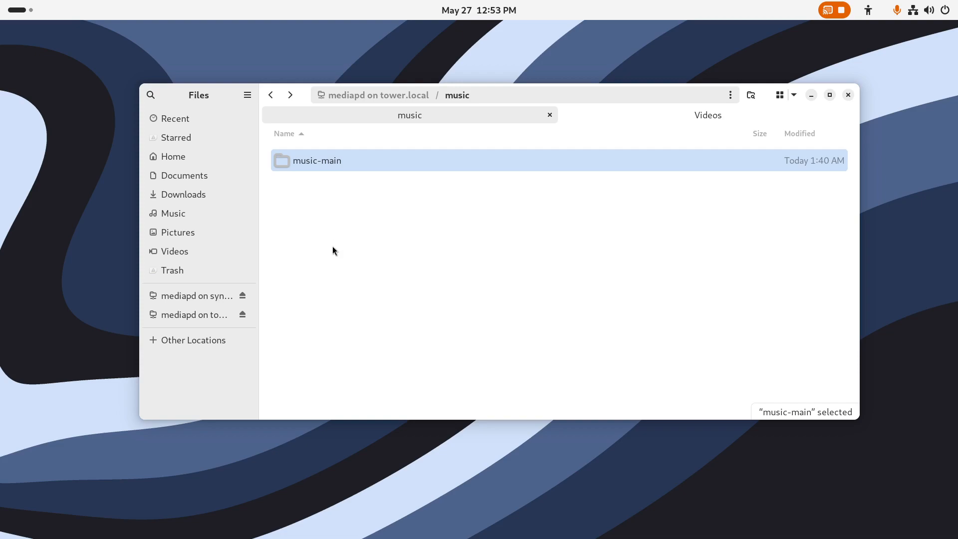
click(271, 96)
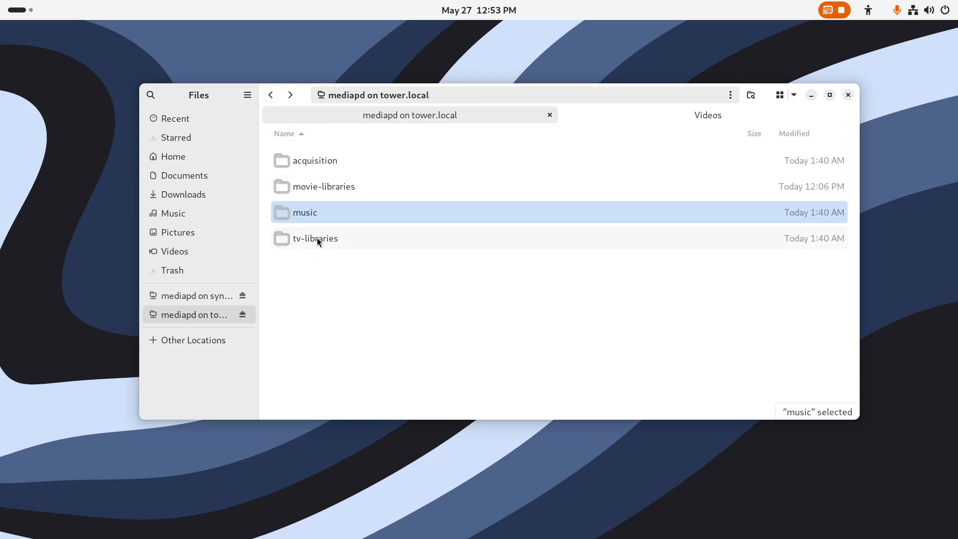
Create a new folder named tv-anime inside the share's tv-libraries folder
double_click(317, 239)
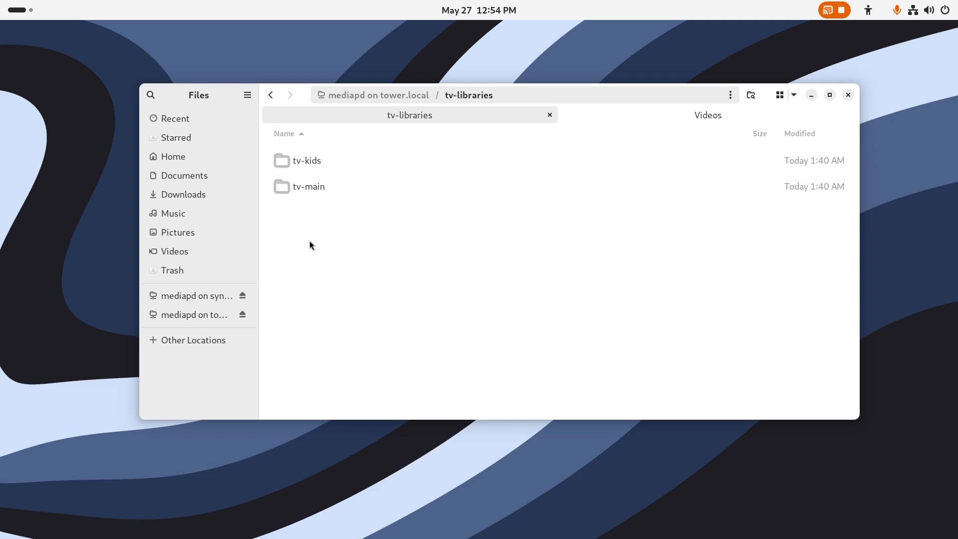
right_click(363, 263)
click(380, 273)
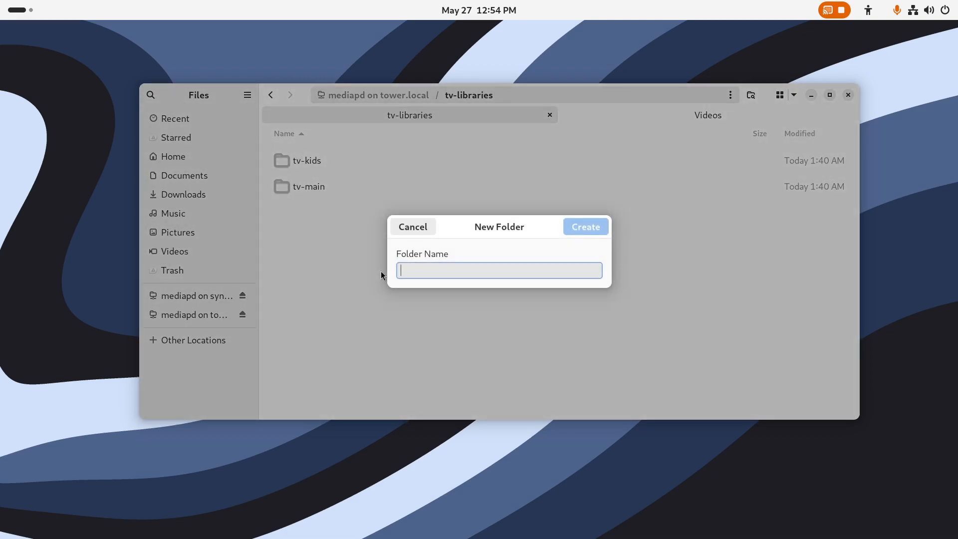
text(tv-)
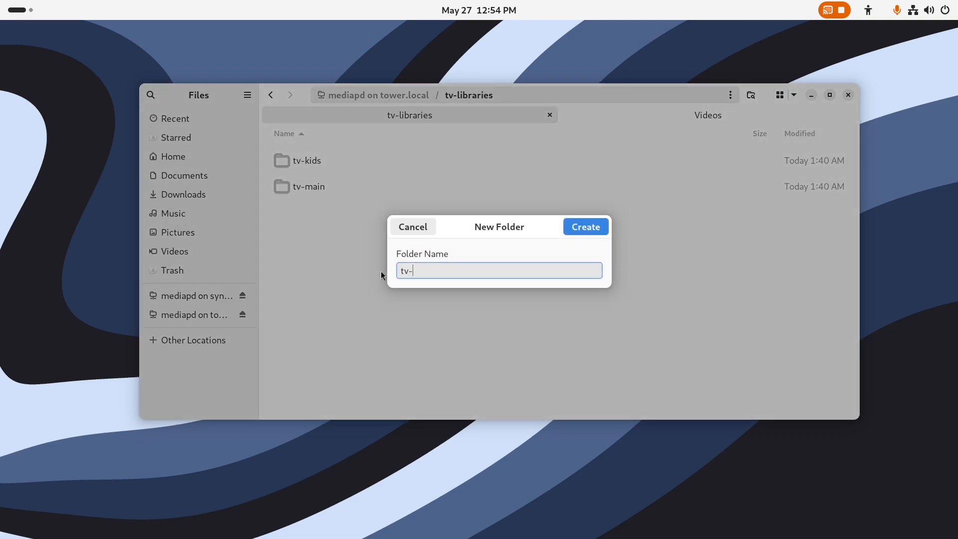
text(anime)
key(Return)
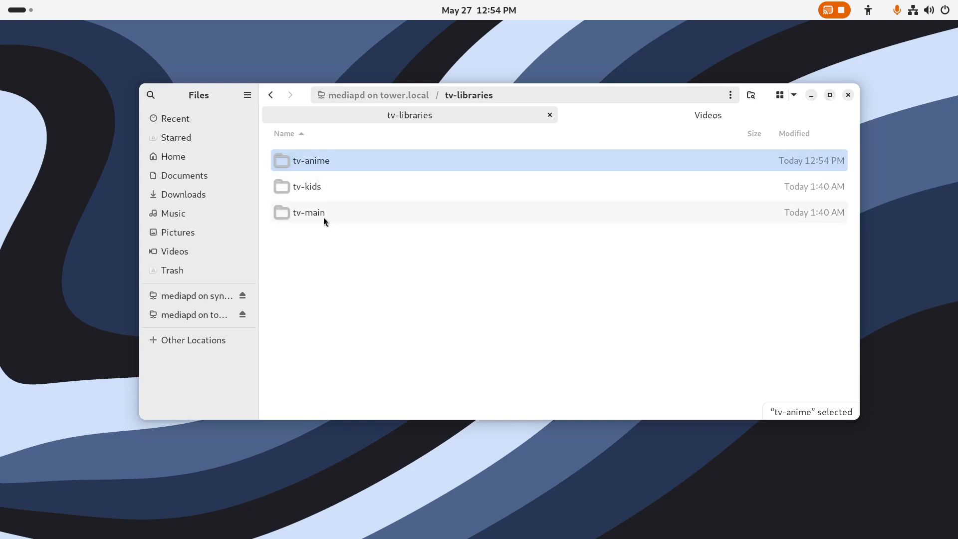
Select the tv-kids and tv-main folders for review, and go back to the tower.local Windows shares list
key(Down)
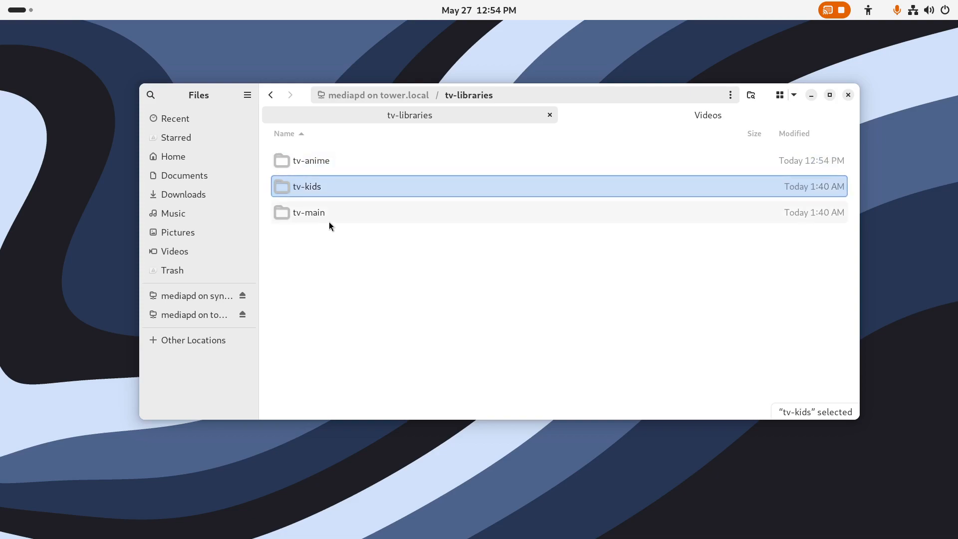
ctrl+click(319, 214)
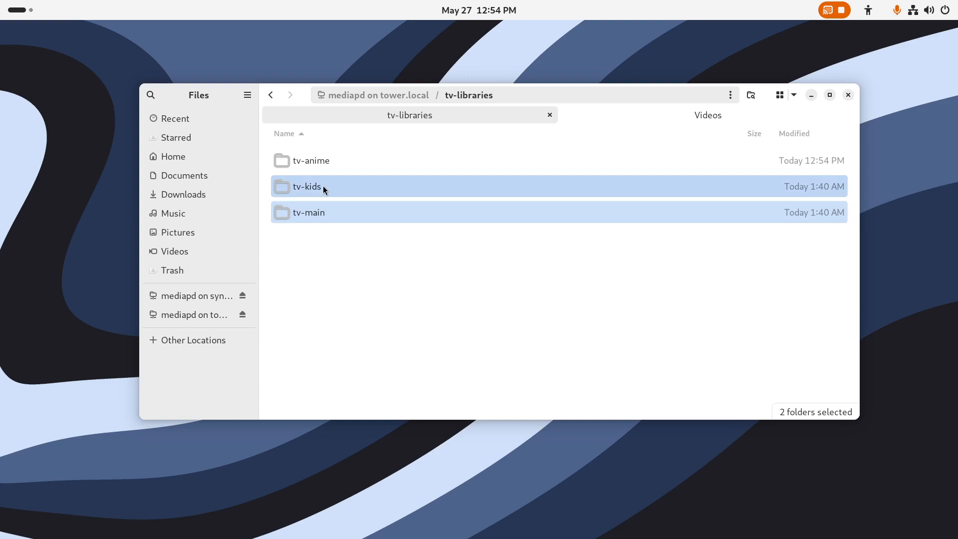
click(273, 99)
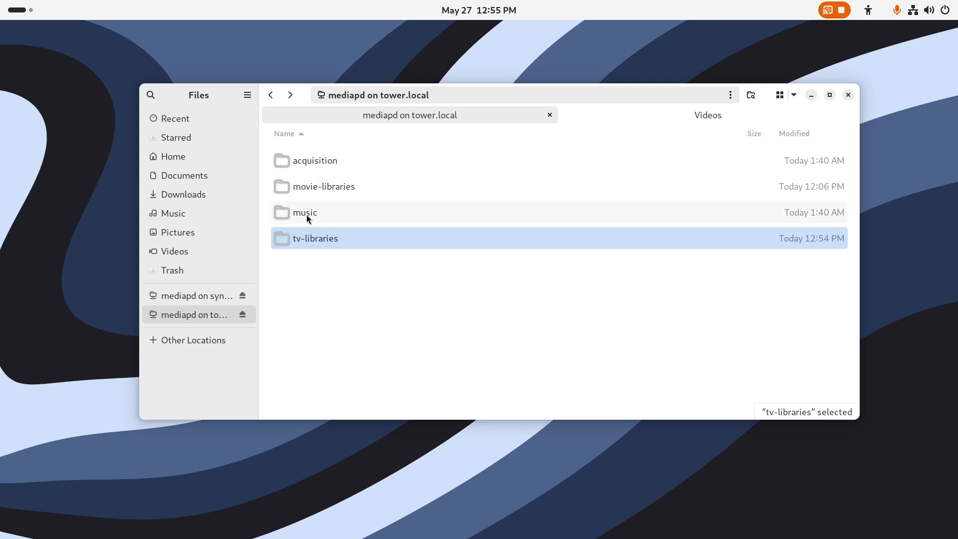
click(319, 272)
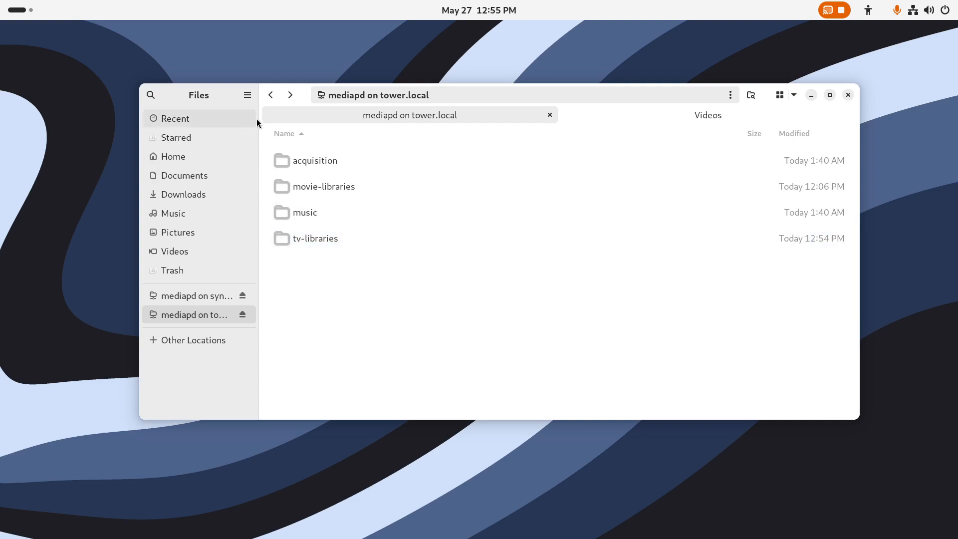
click(270, 94)
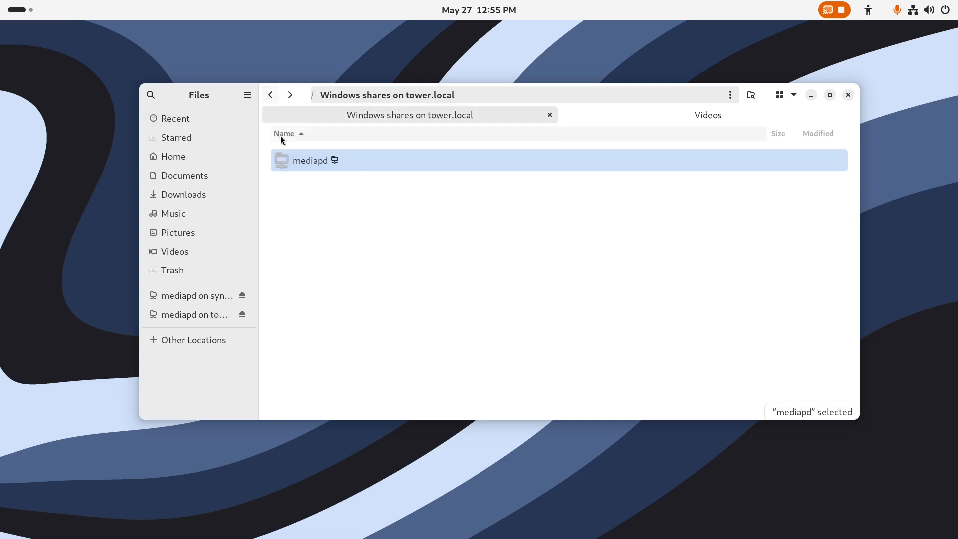
Create a new folder named photo-libraries in the root of the mediapd share
double_click(297, 164)
right_click(316, 285)
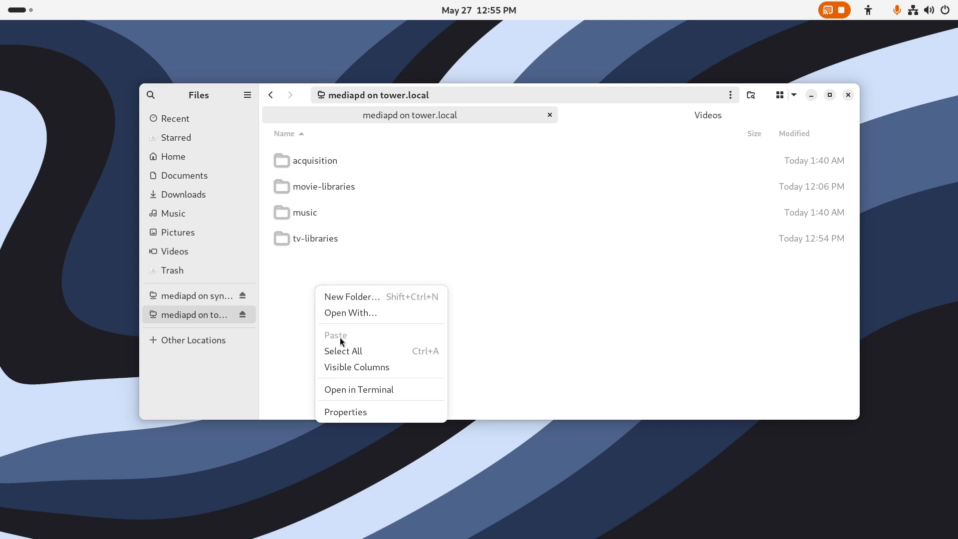
click(349, 298)
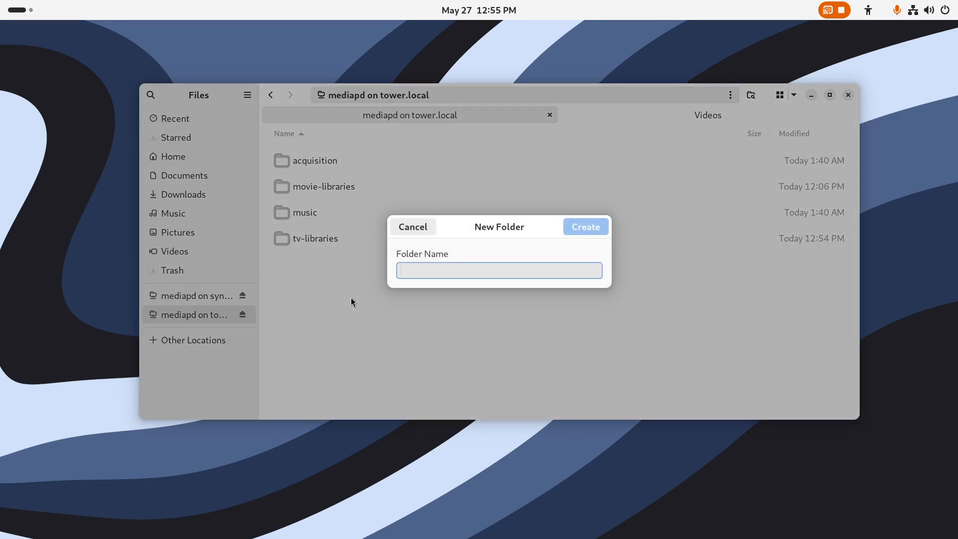
text(phot)
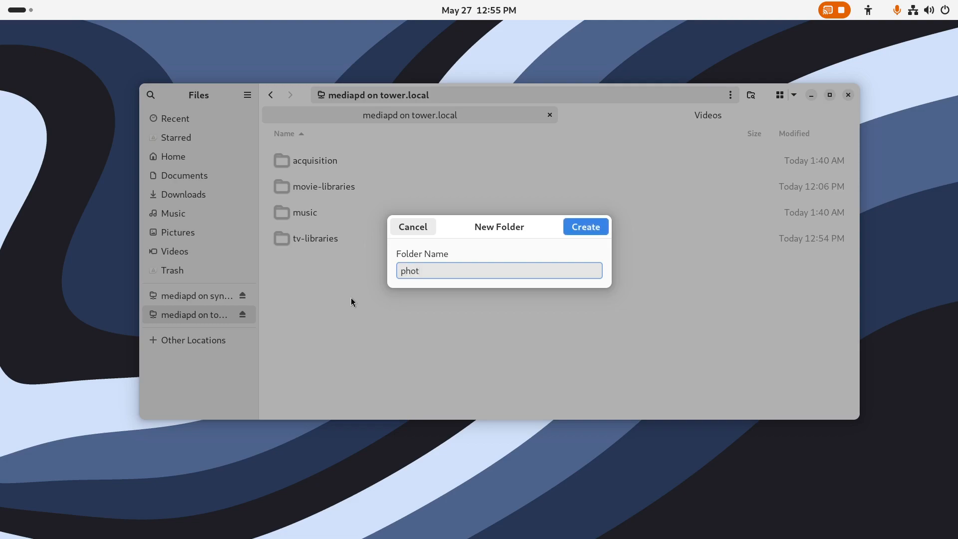
text(o-libraries)
key(Return)
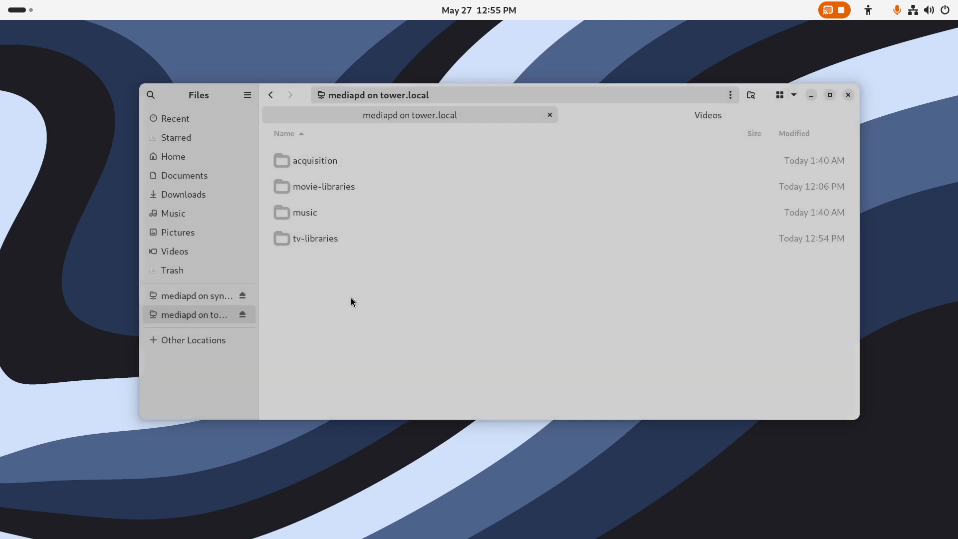
Create a folder named other-libraries in the mediapd root, and return to the tower.local Windows shares list
right_click(313, 344)
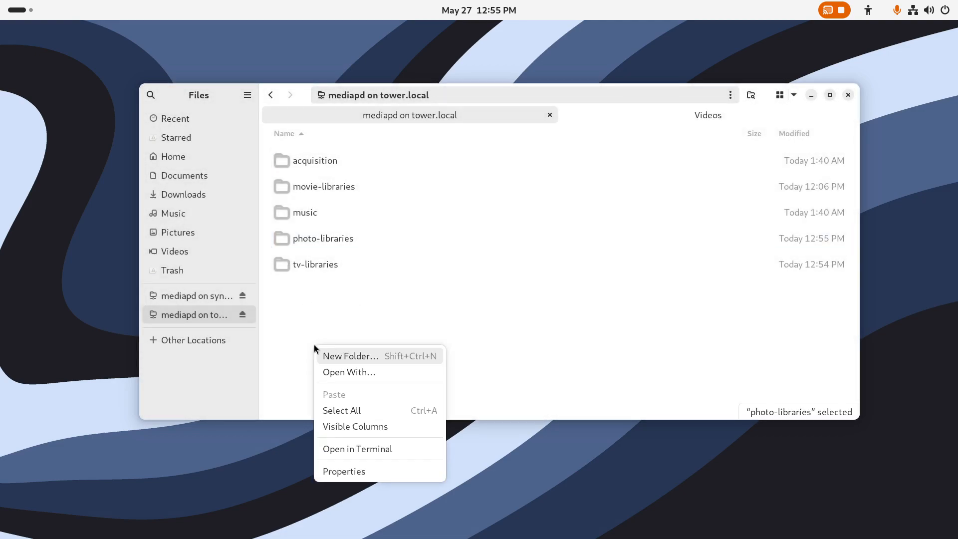
click(323, 354)
text(o)
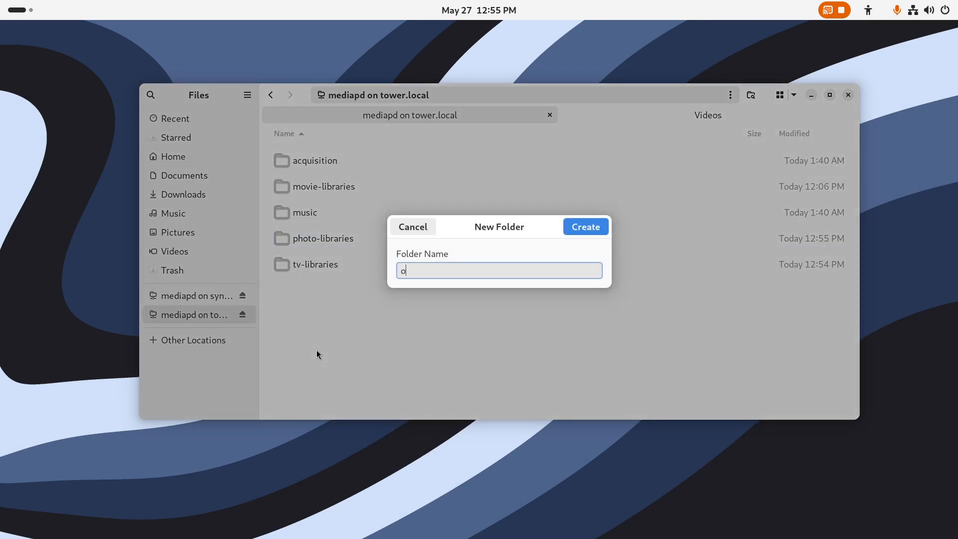
text(ther-libraries)
key(Return)
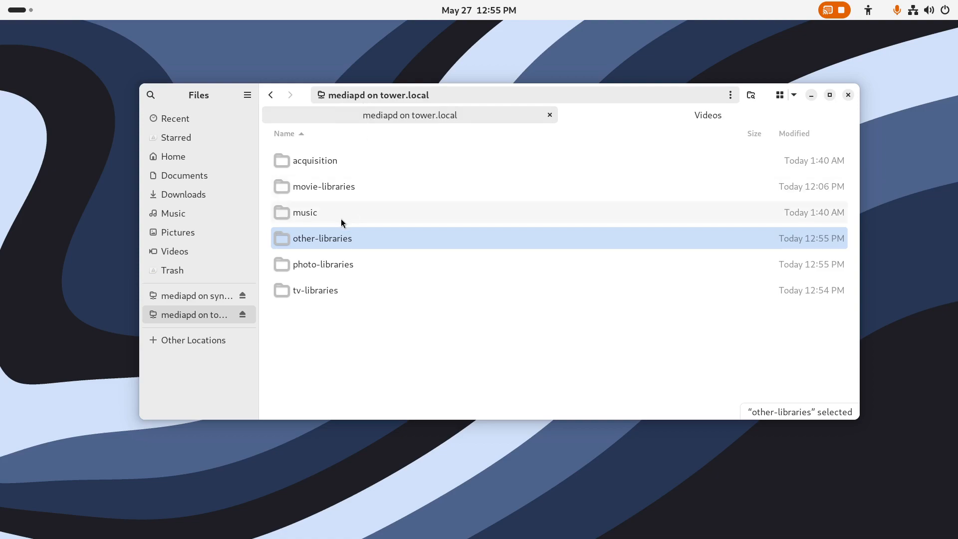
click(271, 96)
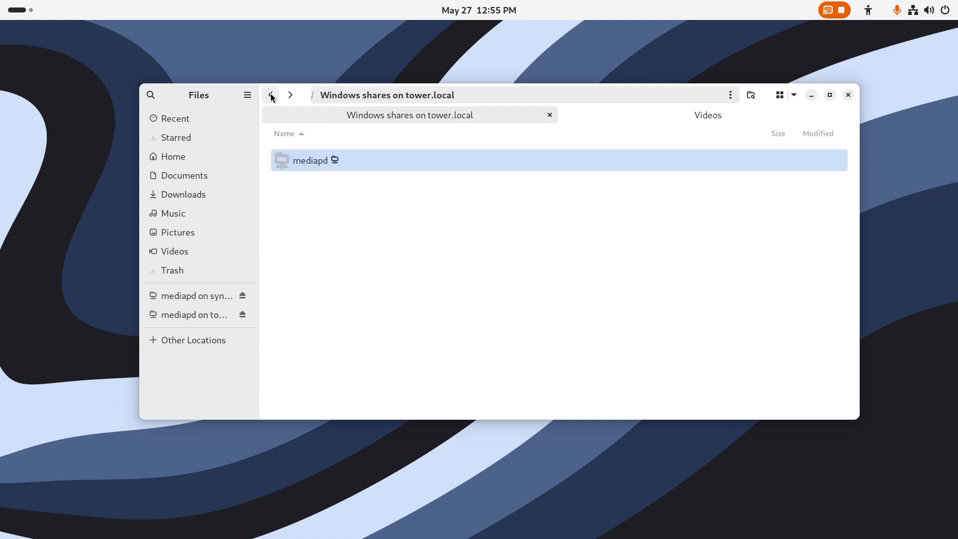
Move the Files window off the visible screen and switch to the Unraid page in Chrome
drag(305, 97, 957, 215)
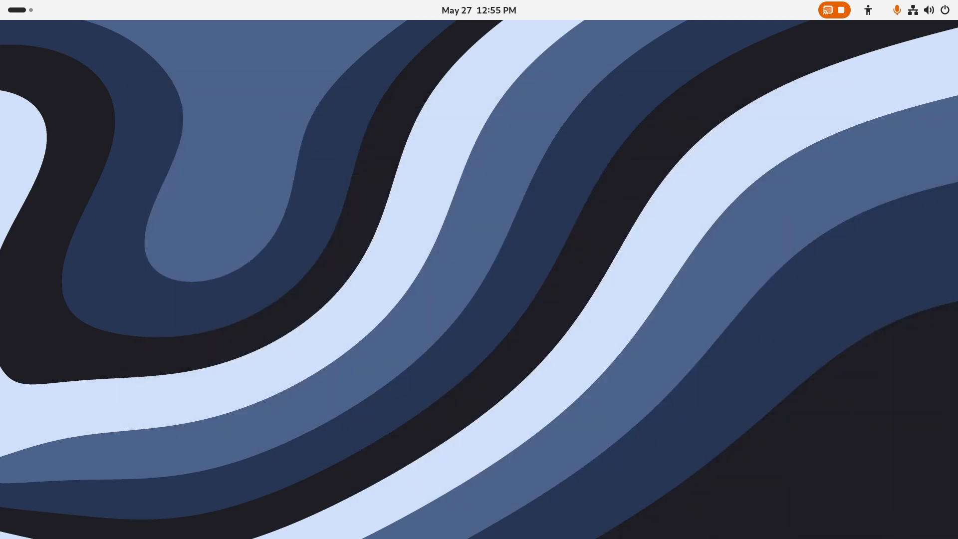
click(23, 14)
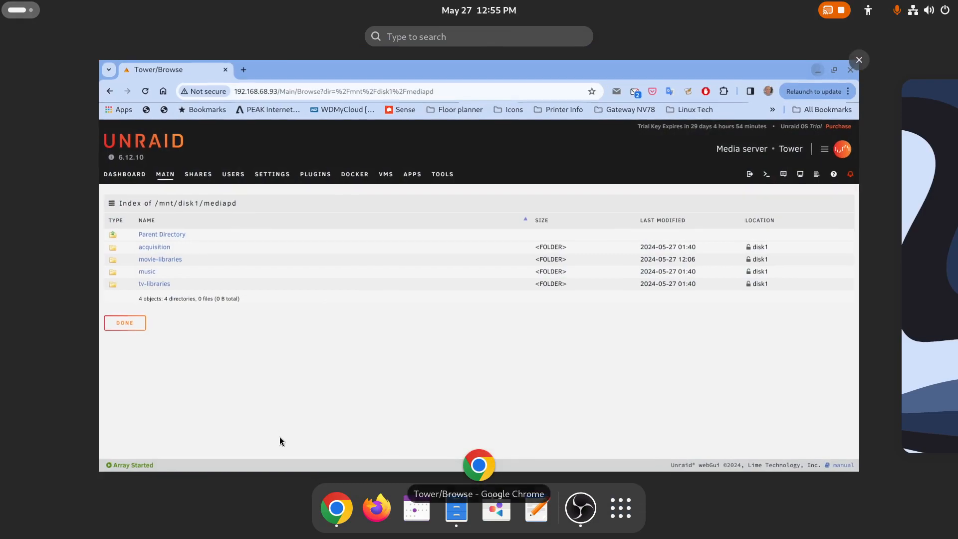
click(329, 508)
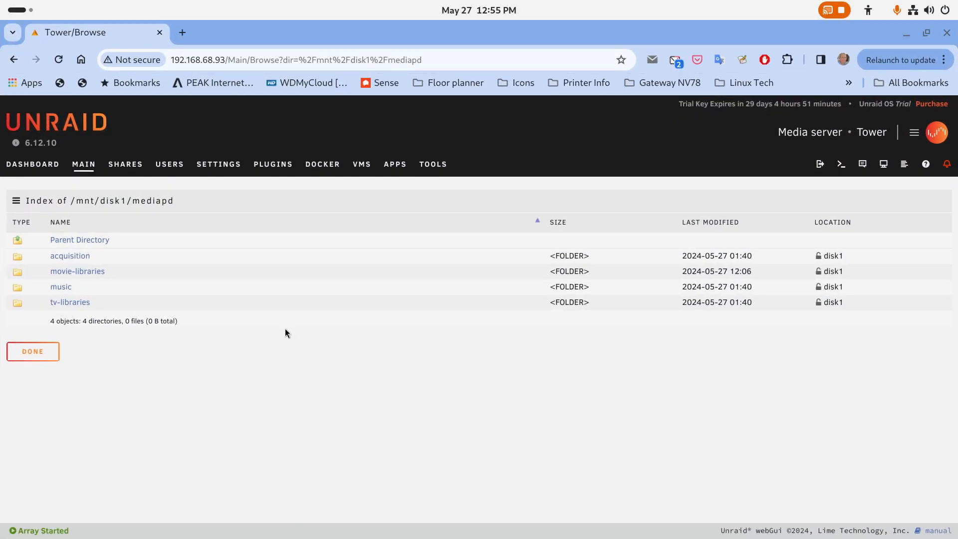
Review the Display Settings page from Unraid's settings overview, and return to the overview
click(227, 169)
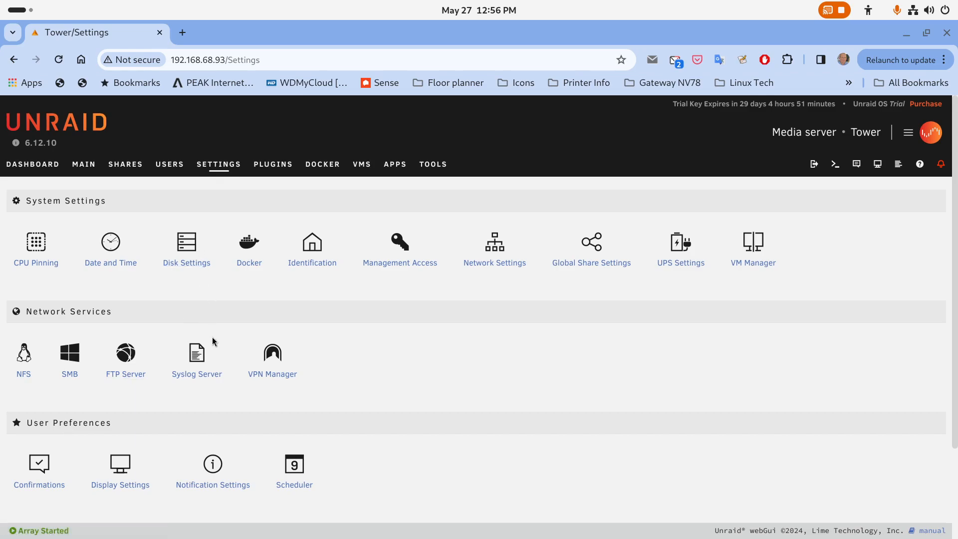
click(128, 466)
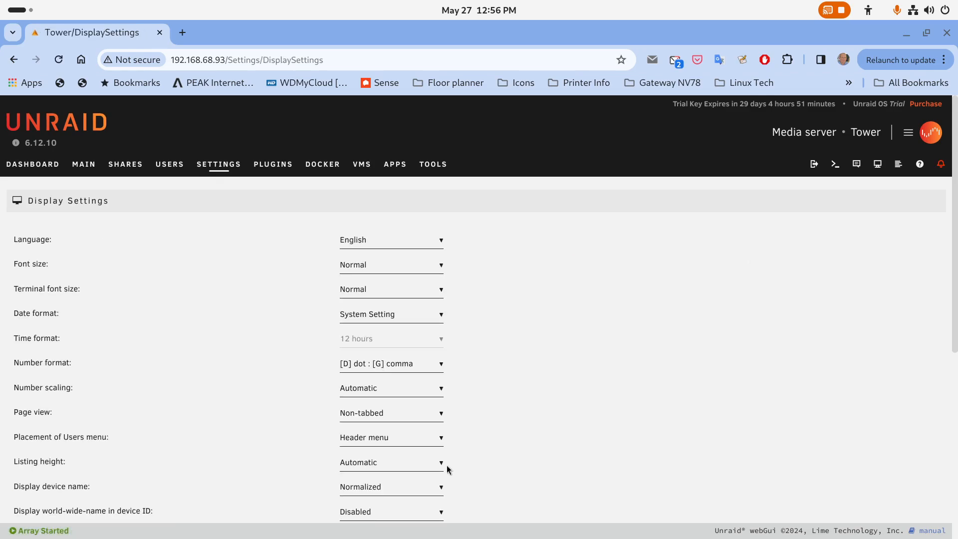
scroll(449, 469, down, 7)
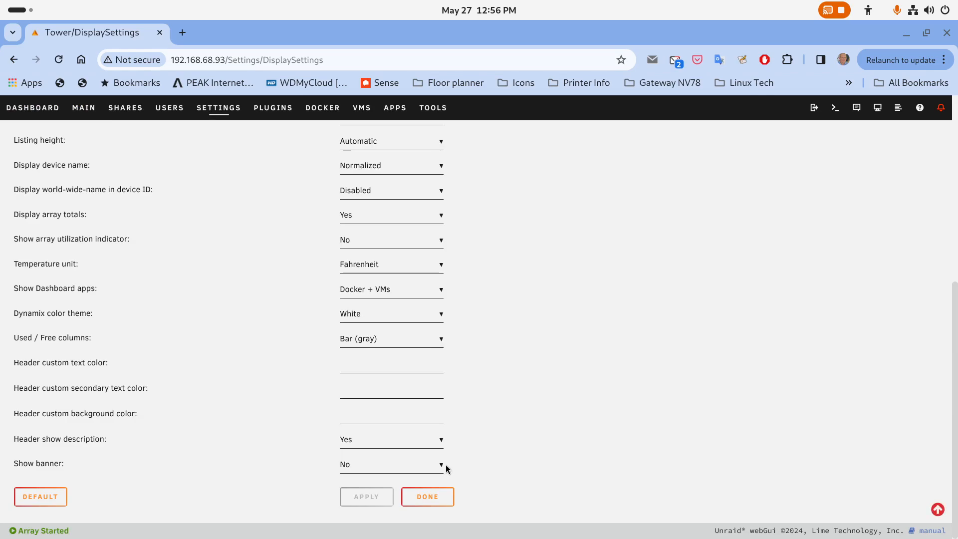
scroll(449, 469, up, 3)
scroll(448, 469, down, 3)
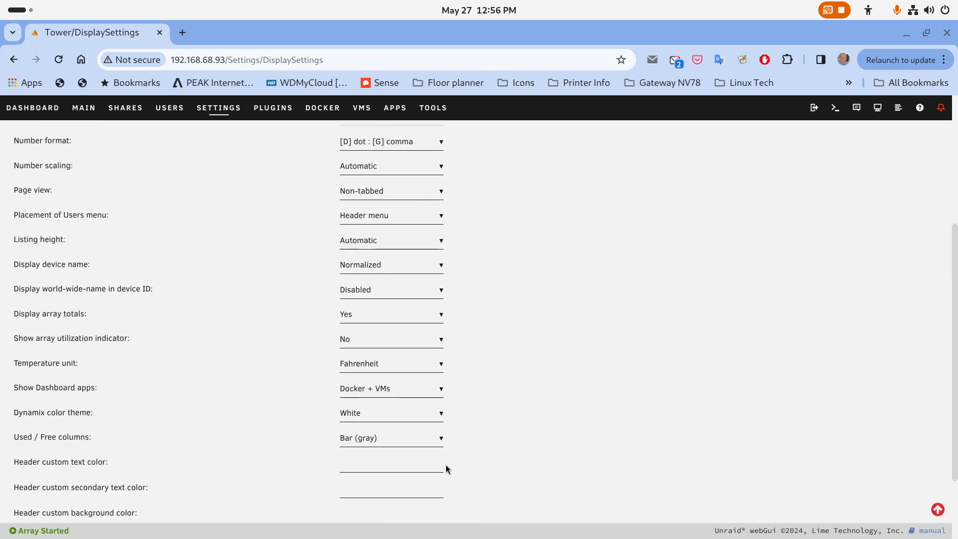
click(13, 59)
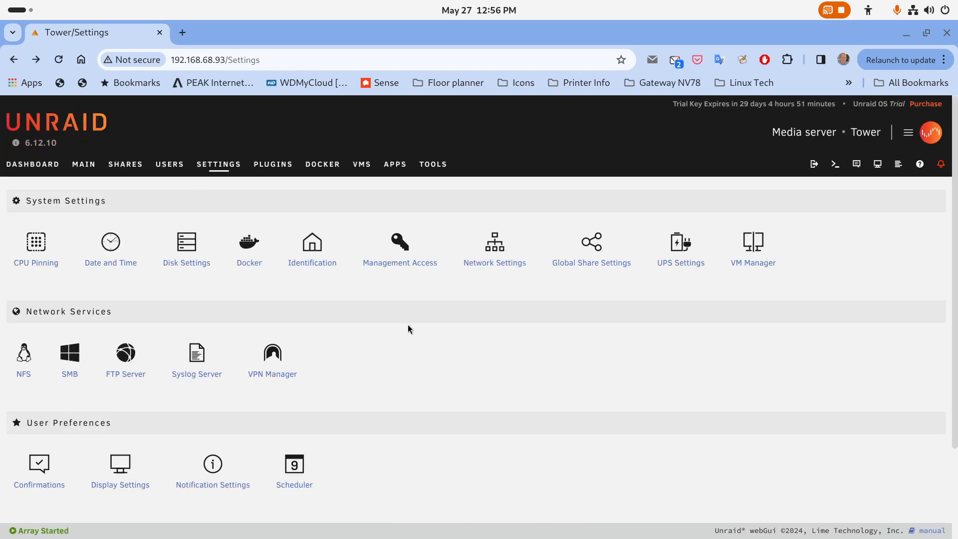
Review the Date and Time settings and the Disk Settings, returning to the settings overview after each
click(110, 242)
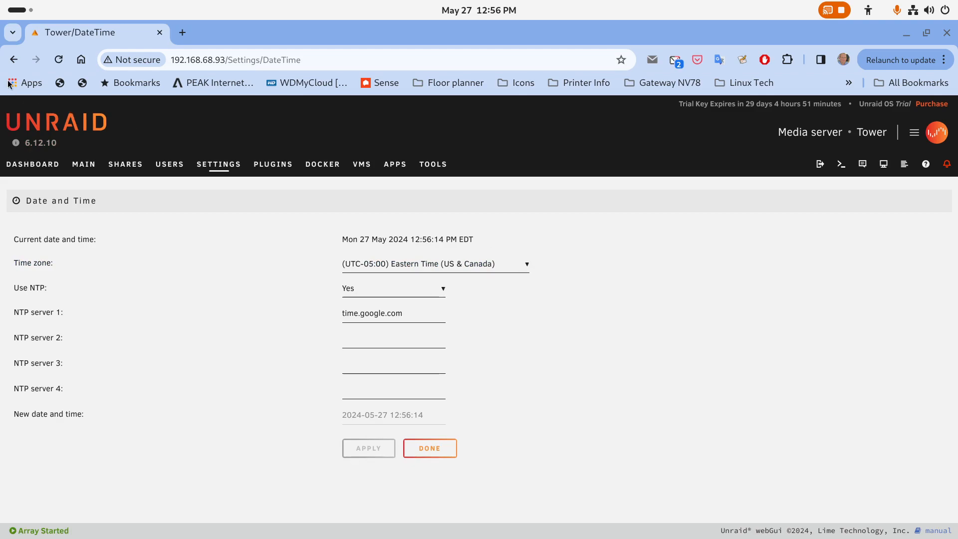
click(14, 60)
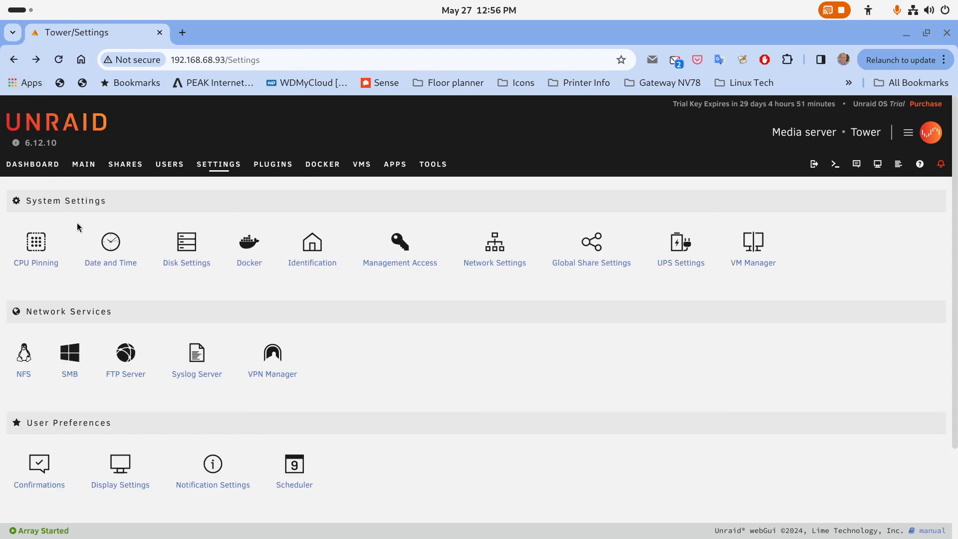
click(186, 247)
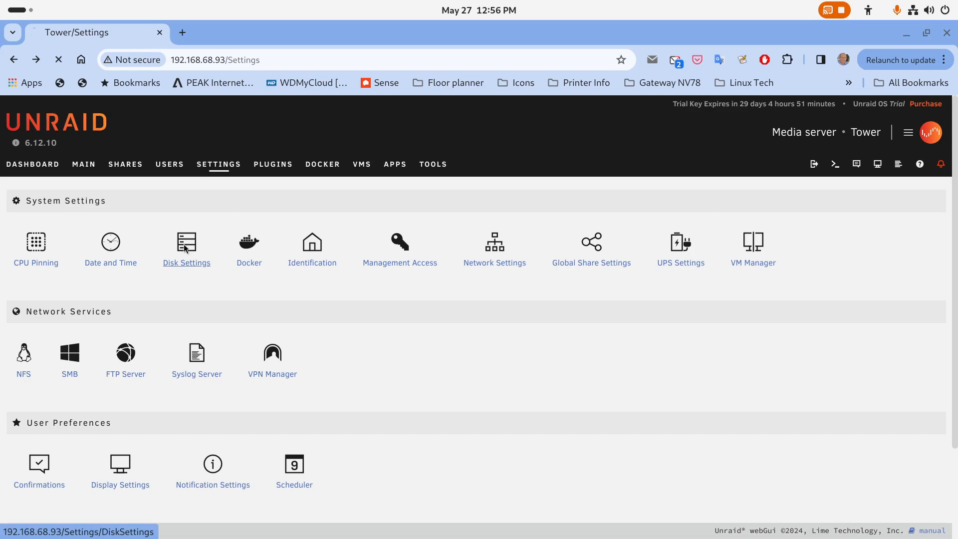
scroll(204, 286, down, 2)
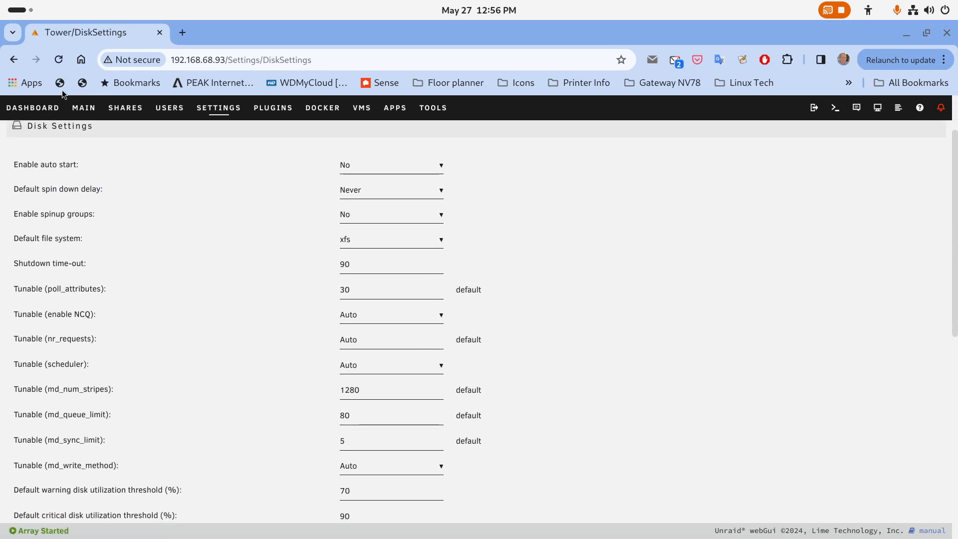
click(12, 59)
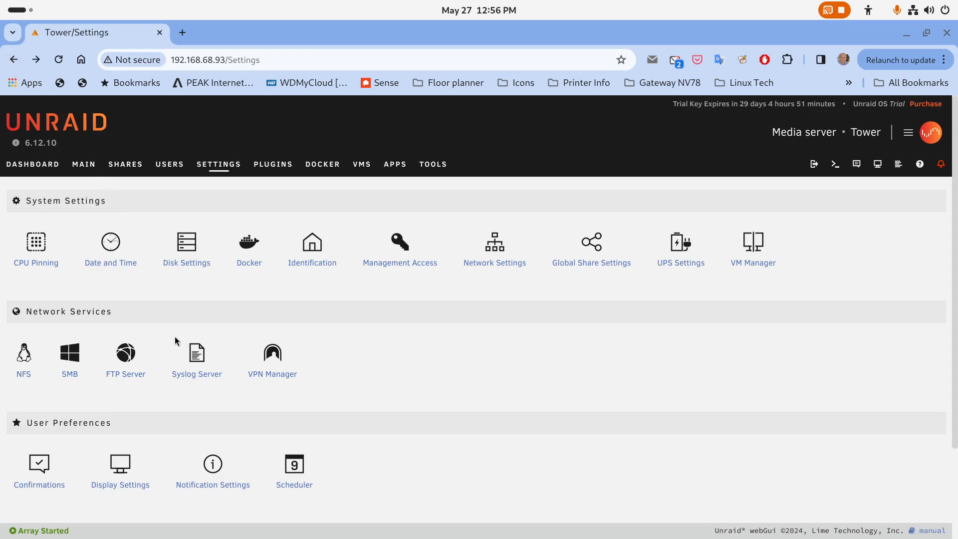
Examine the Cache pool device's settings through to its SMART options, and return to the main device overview
click(83, 166)
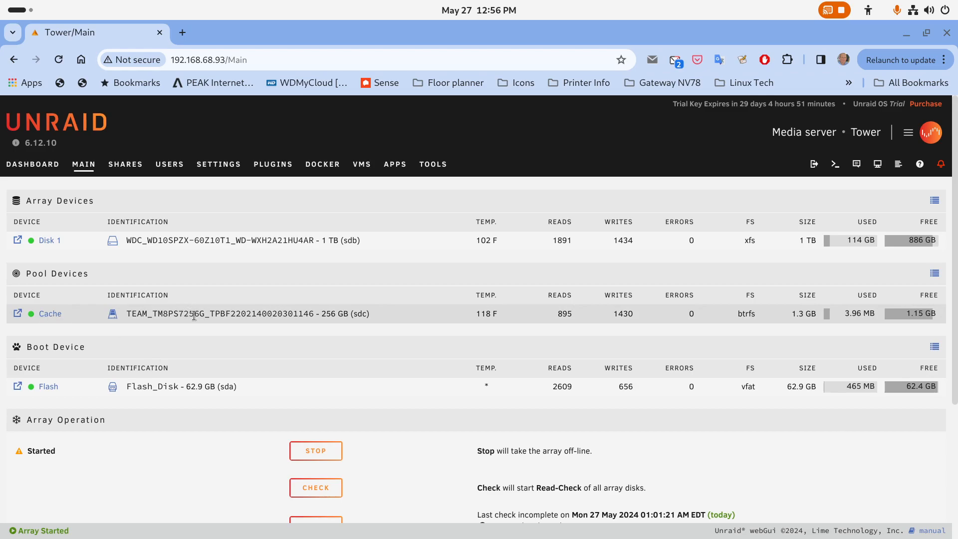
click(50, 313)
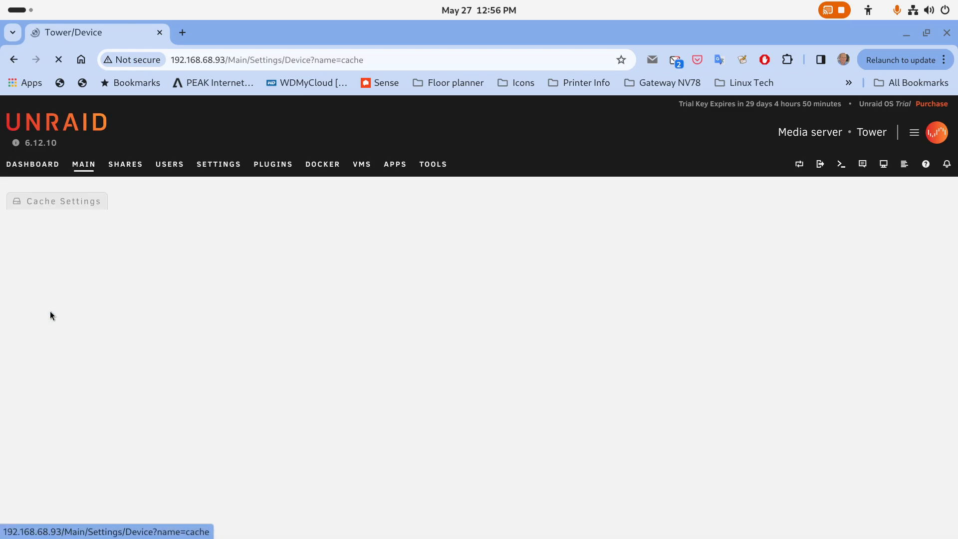
scroll(229, 371, down, 3)
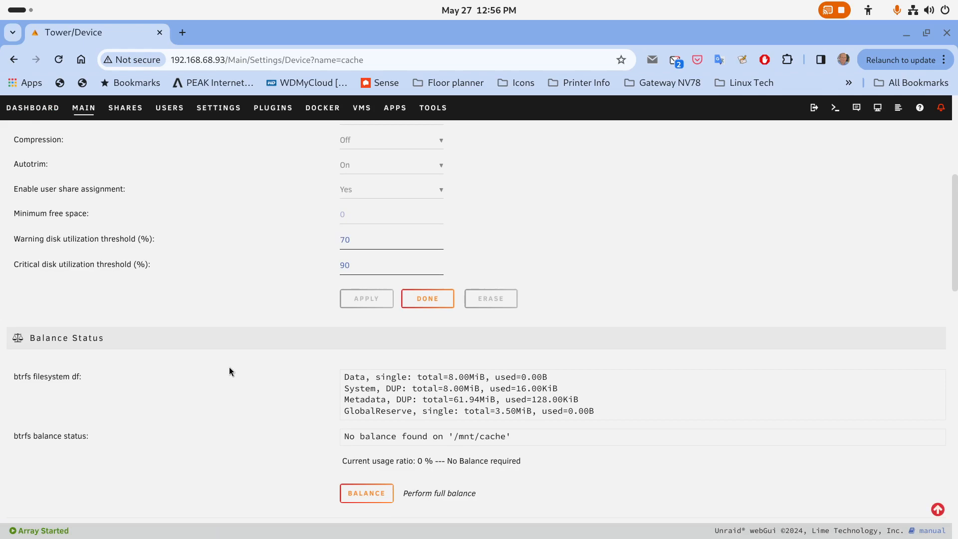
scroll(230, 372, down, 5)
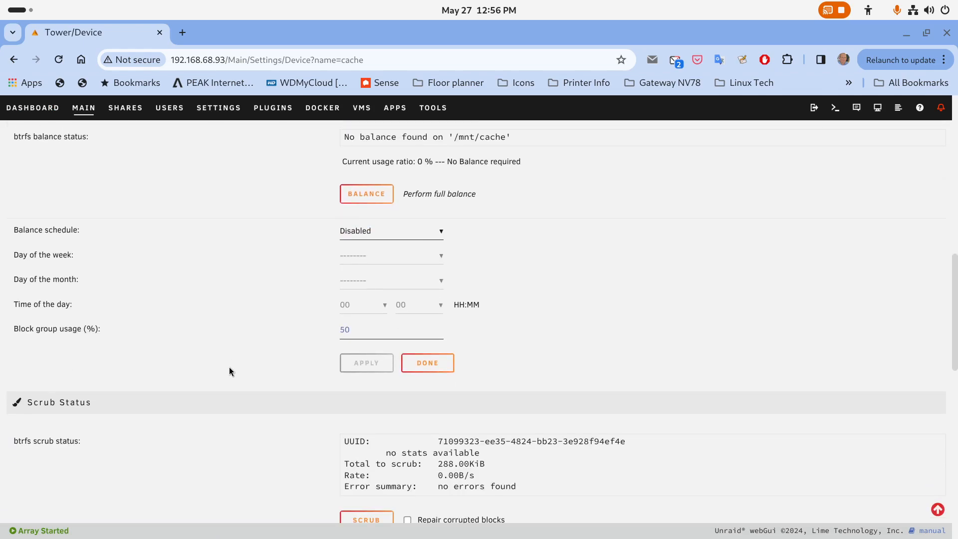
scroll(229, 372, down, 4)
scroll(229, 371, down, 7)
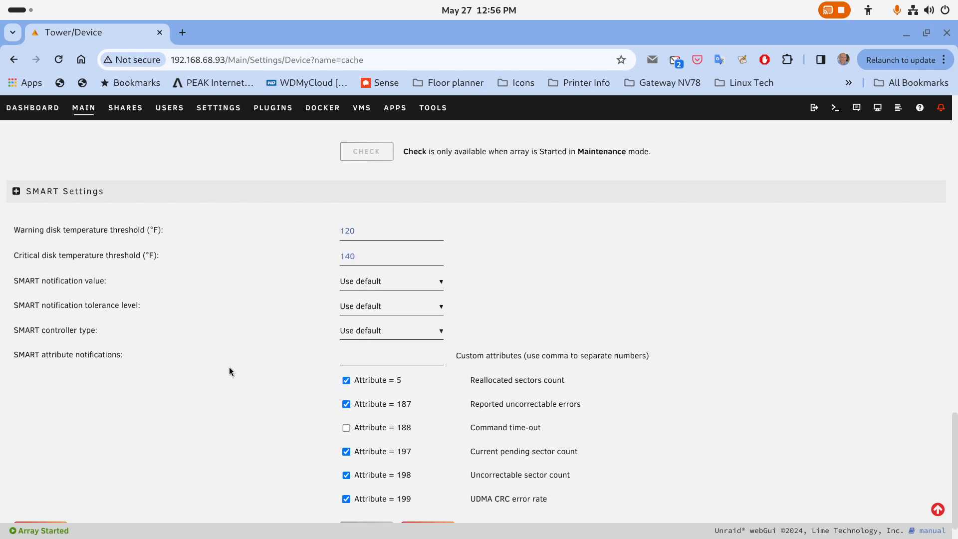
scroll(229, 367, down, 1)
scroll(229, 367, up, 20)
scroll(229, 364, up, 3)
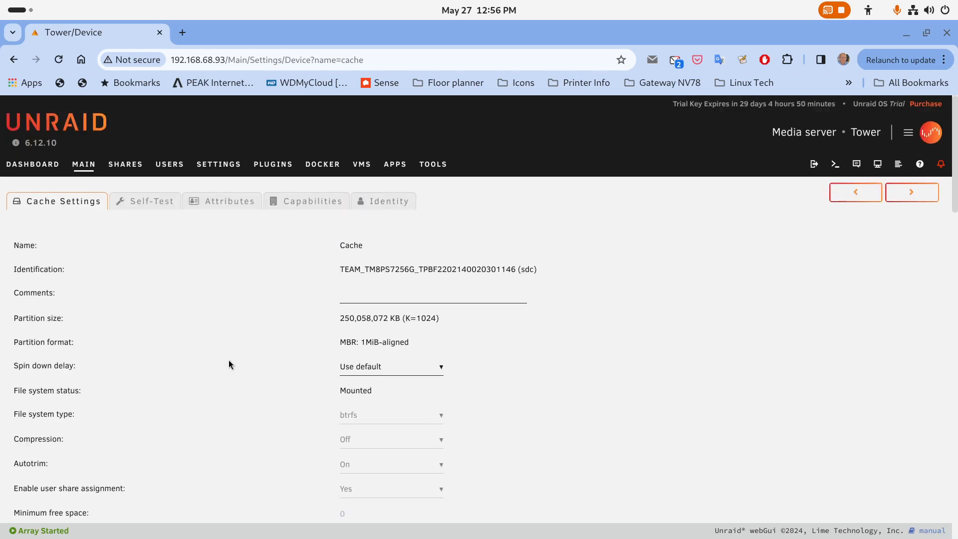
click(14, 59)
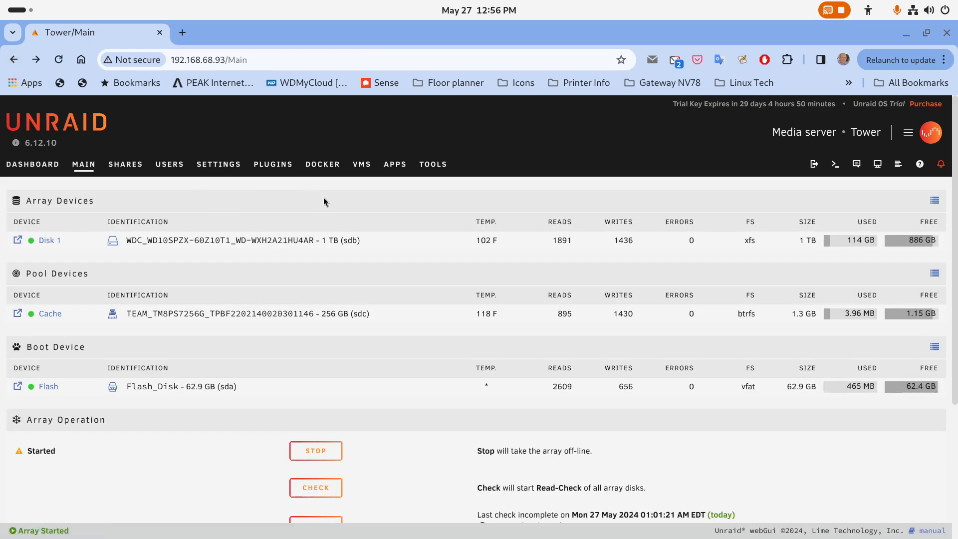
Remove the stopped plex Docker container together with its image
click(329, 168)
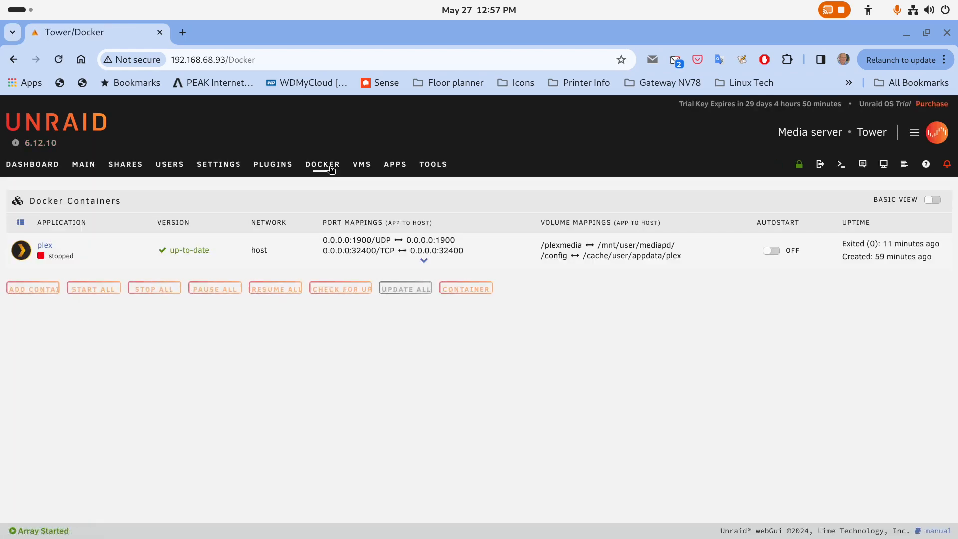
click(23, 252)
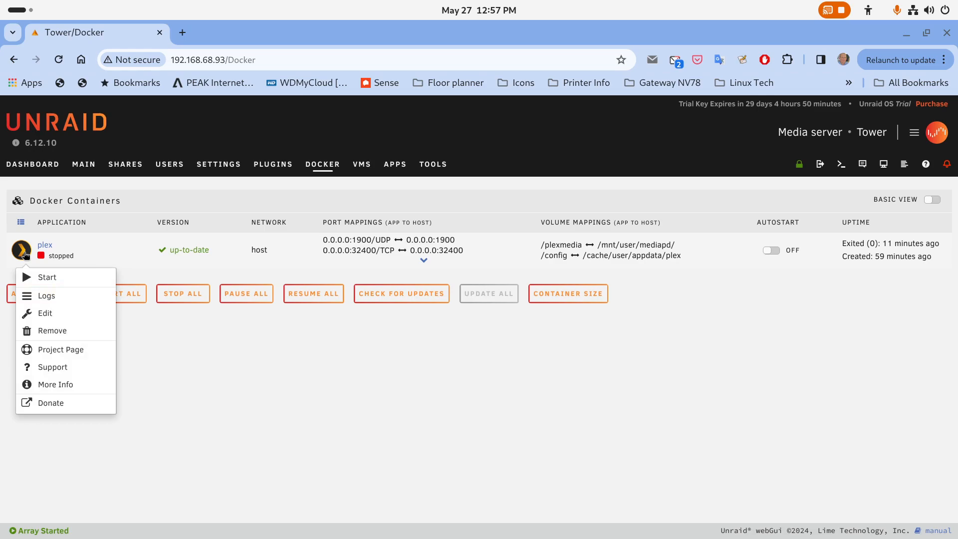
click(46, 338)
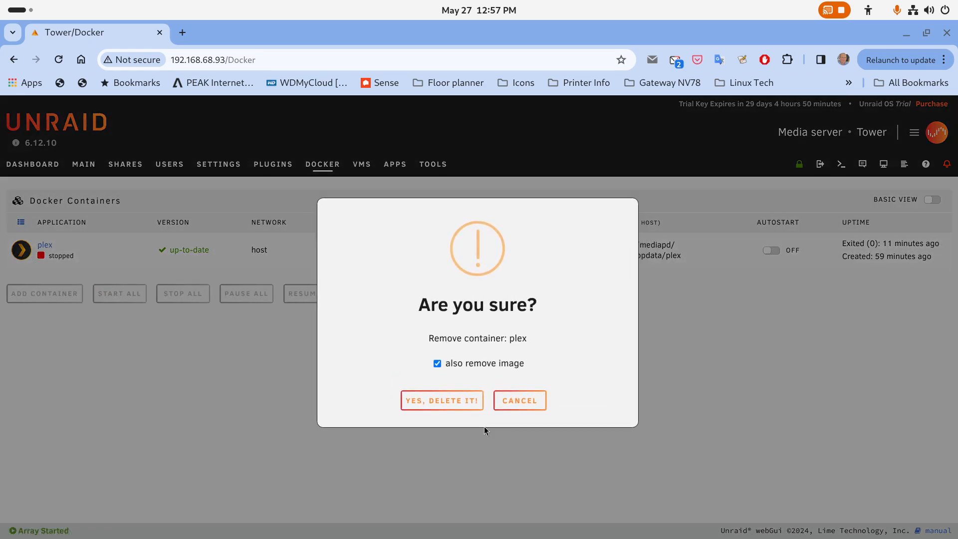
click(454, 404)
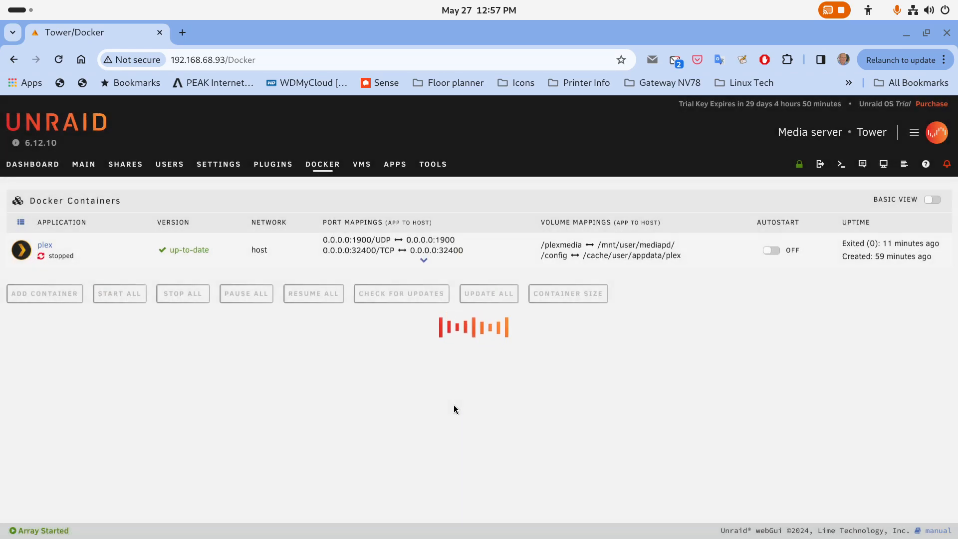
Open Text Editor with the Internet Fix.txt notes and move its window off the visible screen
click(23, 11)
text(t)
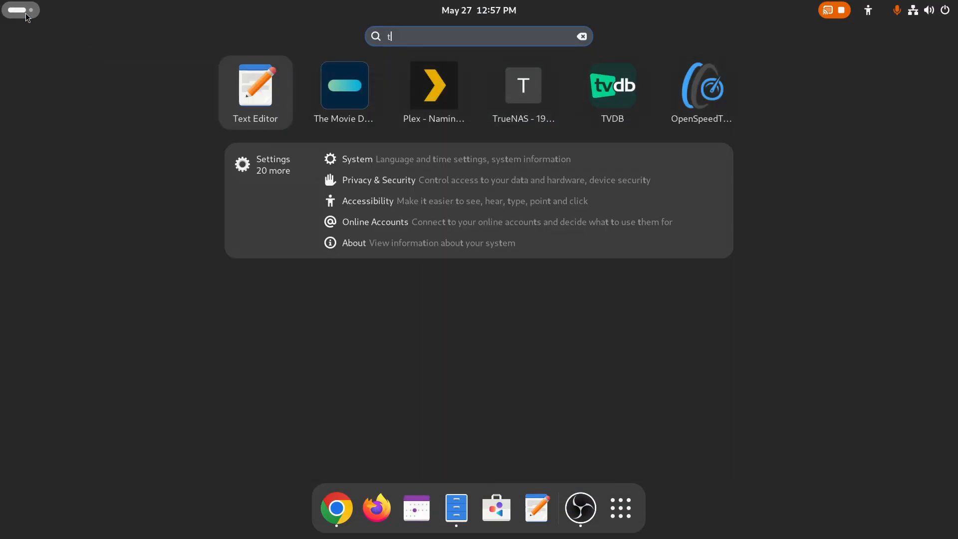
text(ex)
click(447, 98)
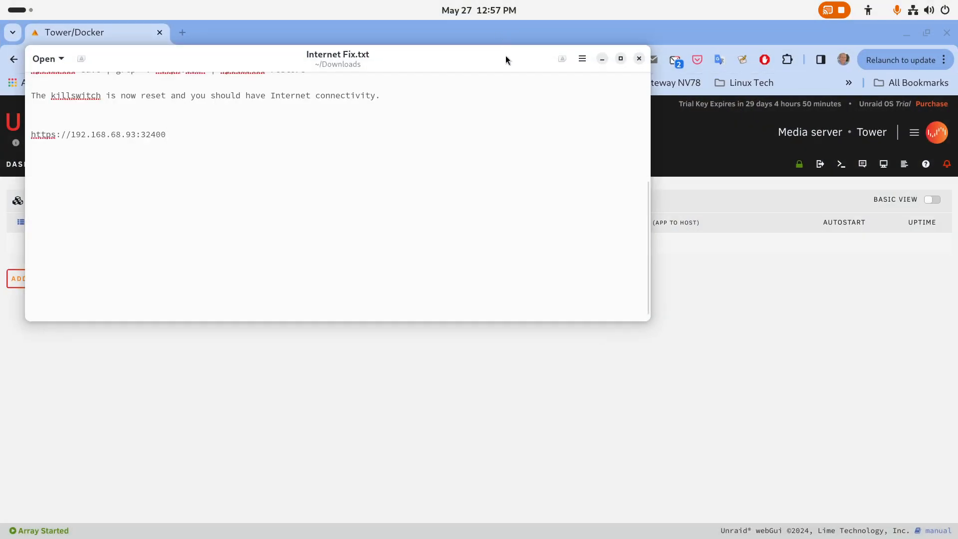
drag(505, 56, 957, 133)
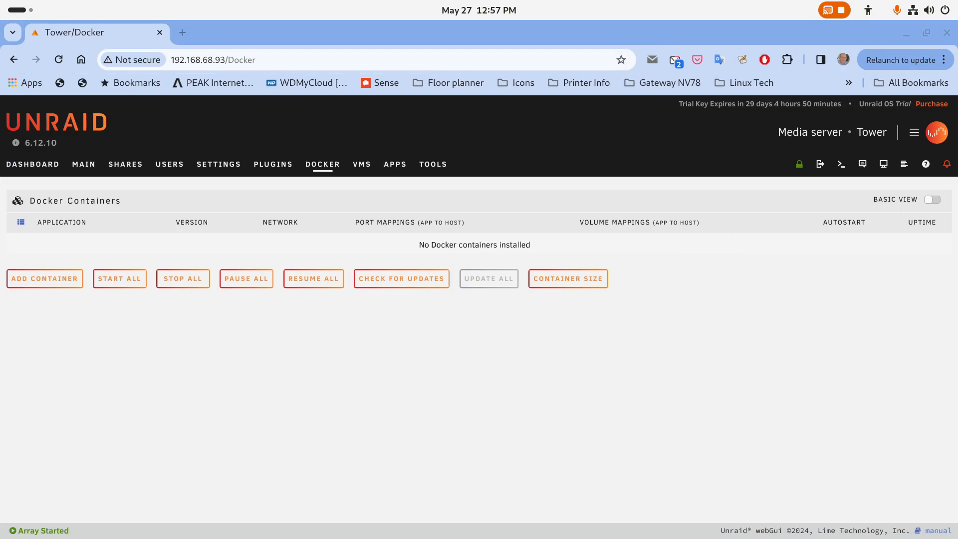
Switch to the UNRAID63 server and open its plex Docker container's configuration for editing
click(15, 14)
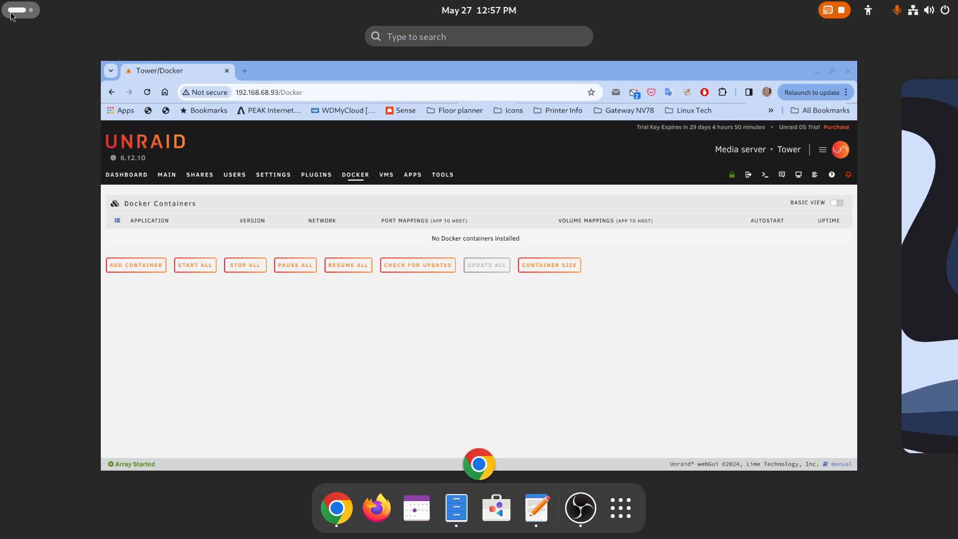
text(unr)
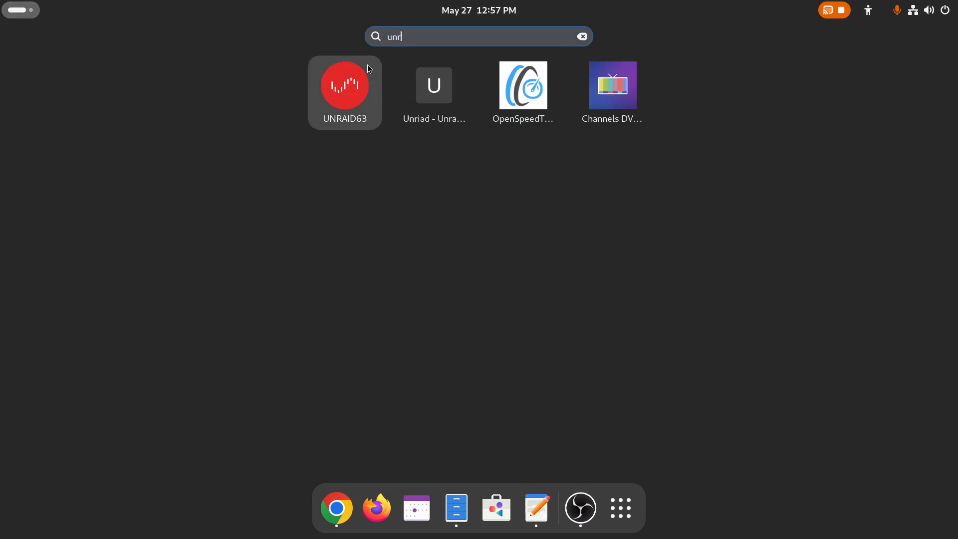
click(368, 97)
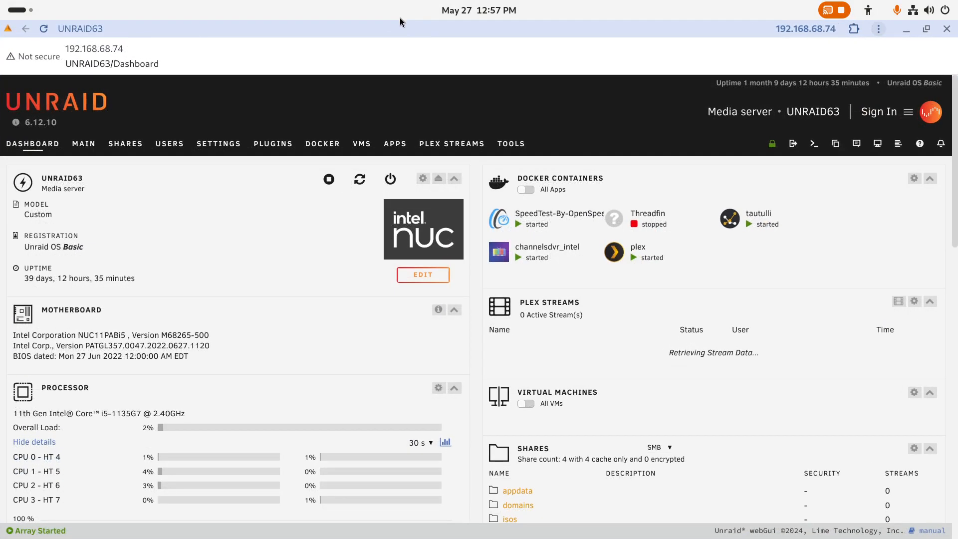
click(331, 149)
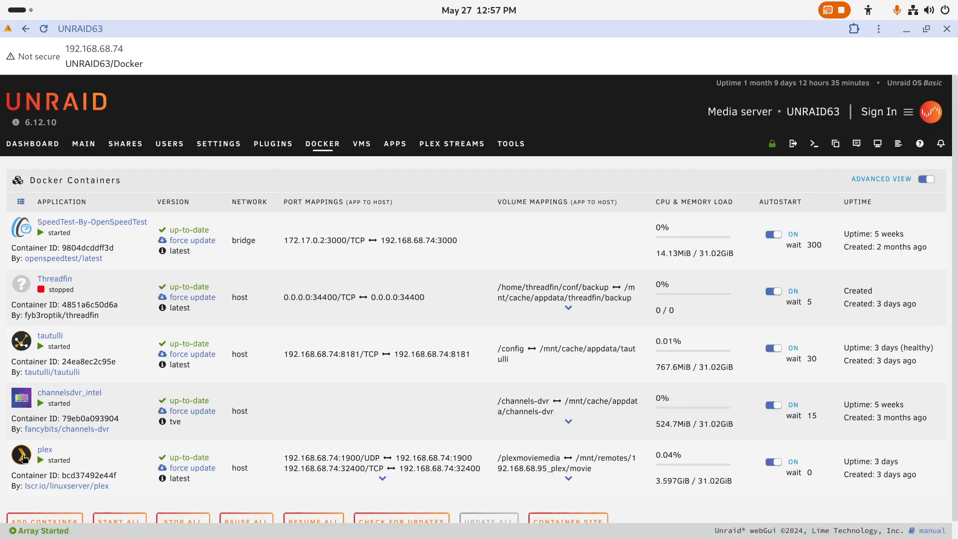
click(24, 458)
scroll(47, 483, down, 2)
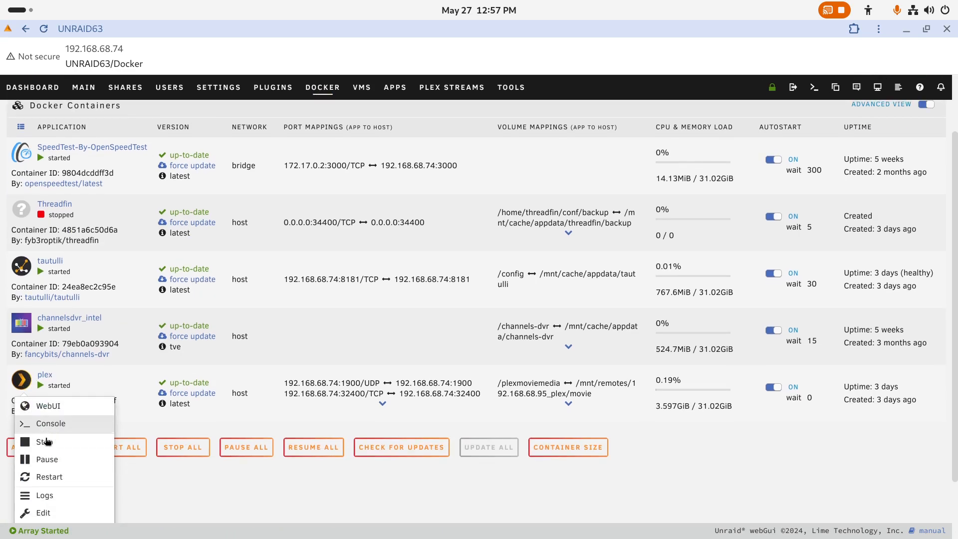
click(44, 513)
Show the plex container's advanced view and additional settings, and examine its media paths and Extra Parameters
scroll(347, 312, down, 5)
scroll(367, 314, up, 3)
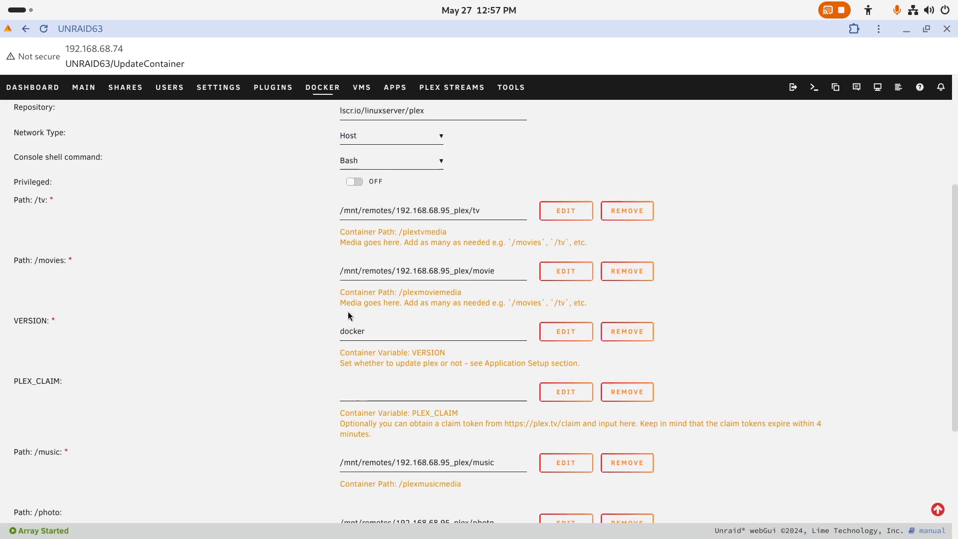
scroll(864, 146, up, 2)
click(927, 178)
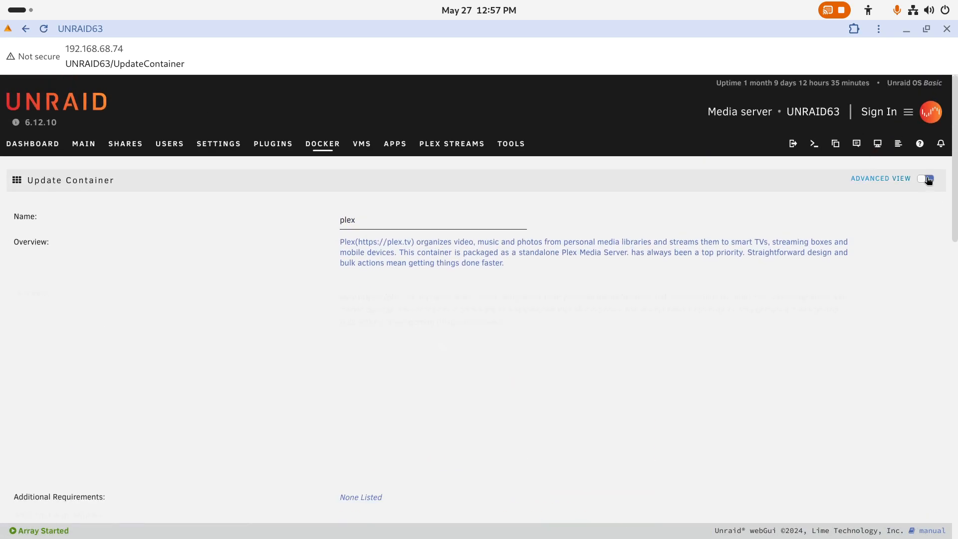
scroll(798, 331, down, 2)
scroll(443, 430, down, 15)
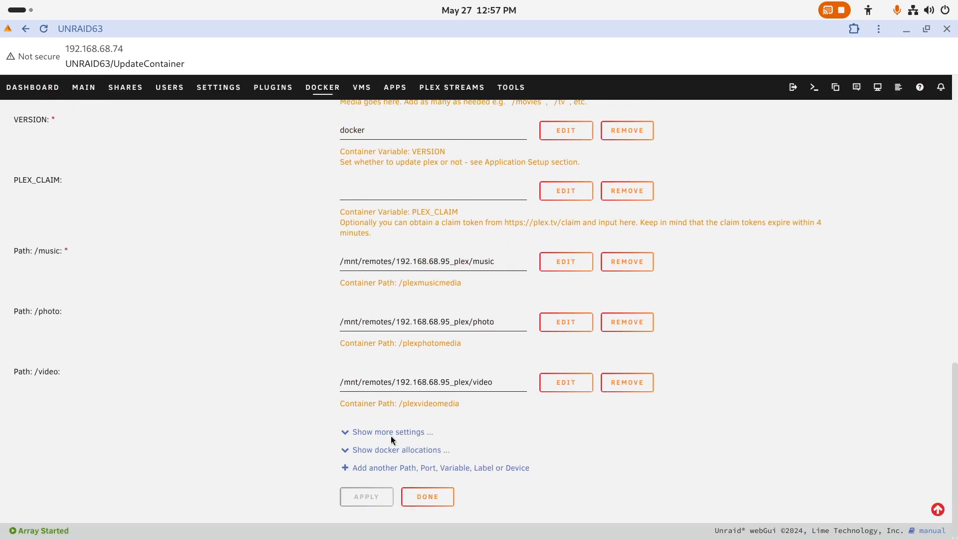
click(365, 432)
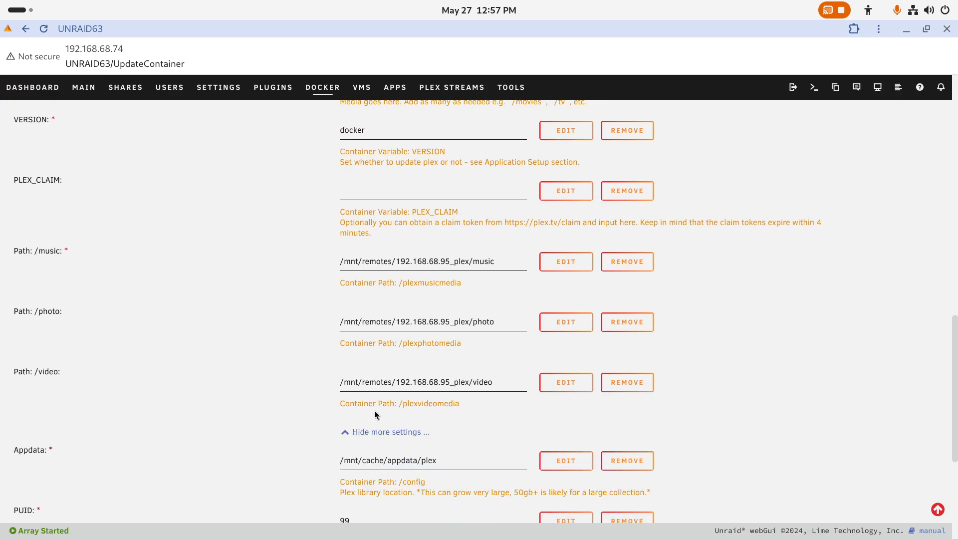
scroll(374, 410, up, 6)
scroll(374, 409, up, 3)
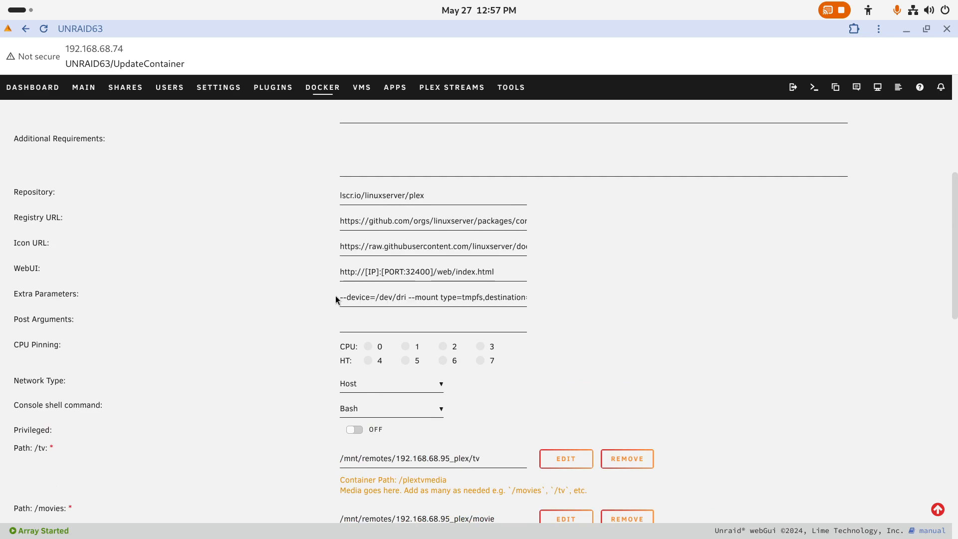
Copy --device=/dev/dri from the Extra Parameters, try it as the field's only value, and undo the replacement
drag(344, 297, 407, 300)
key(ctrl+c)
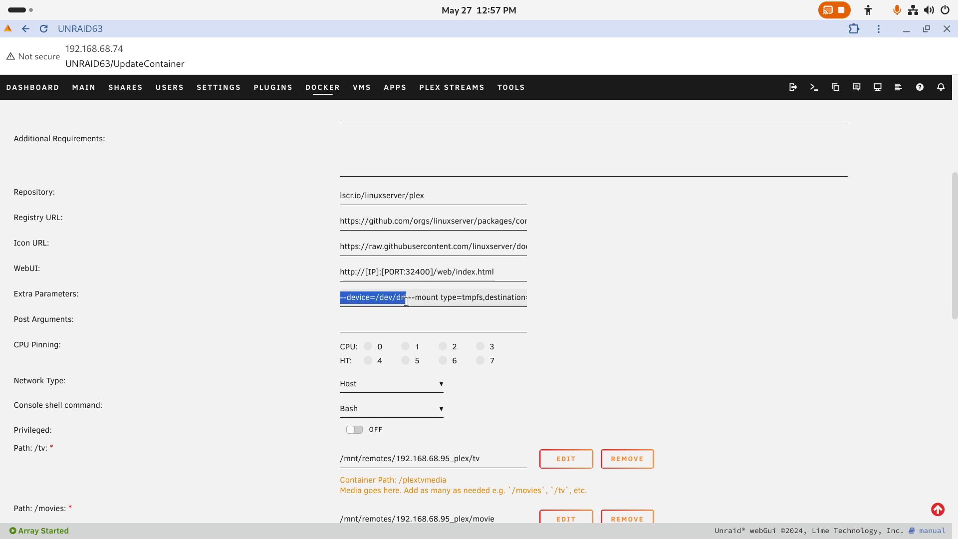
drag(410, 298, 532, 305)
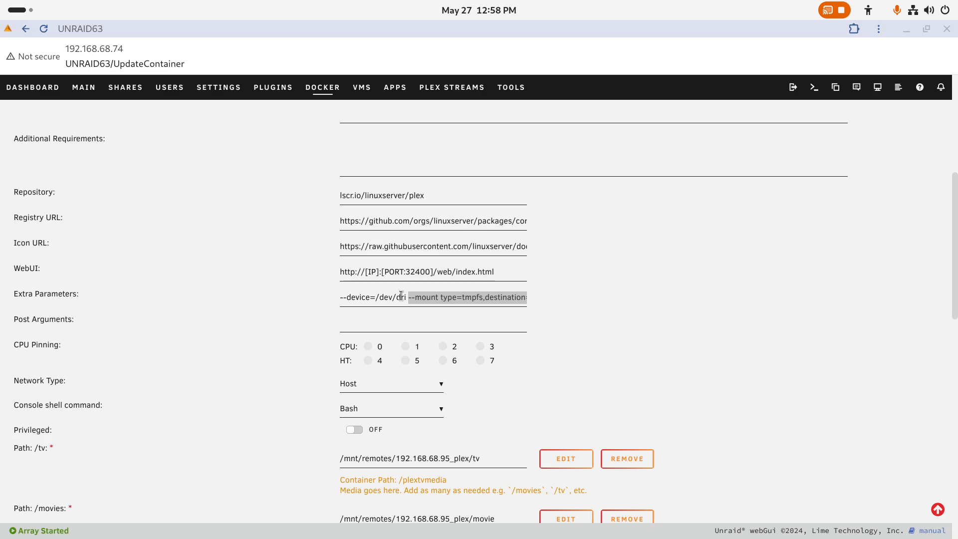
click(366, 298)
drag(341, 300, 604, 313)
key(ctrl+v)
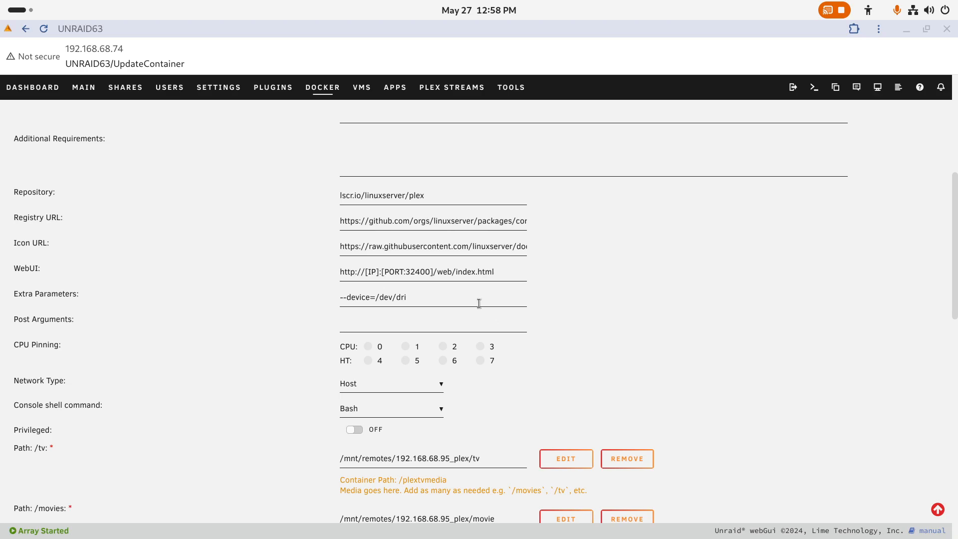
key(ctrl+z)
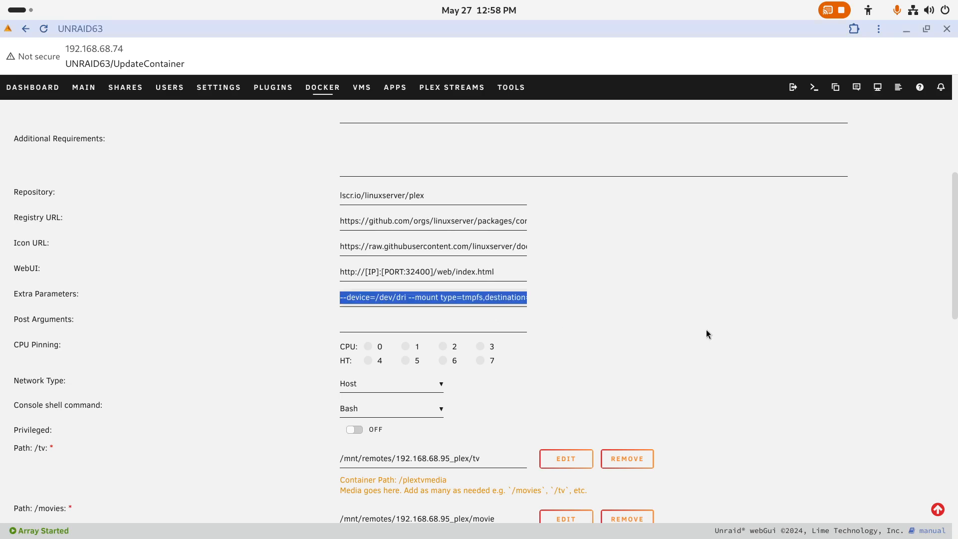
drag(339, 297, 633, 312)
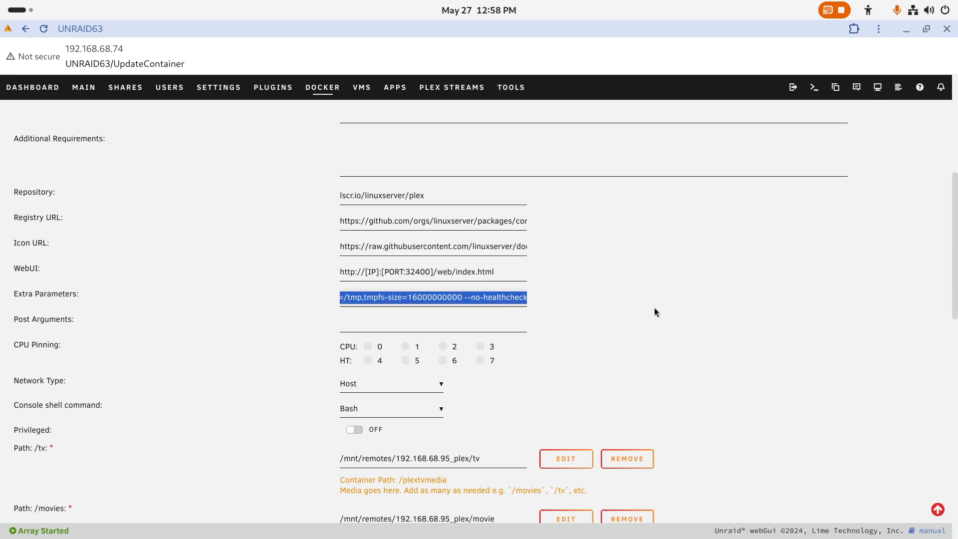
key(alt+Tab)
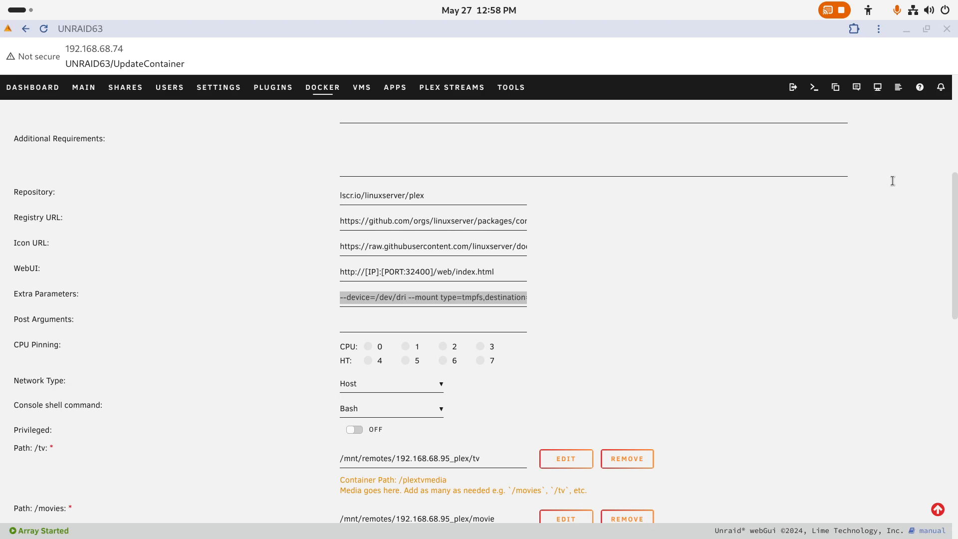
drag(957, 124, 316, 132)
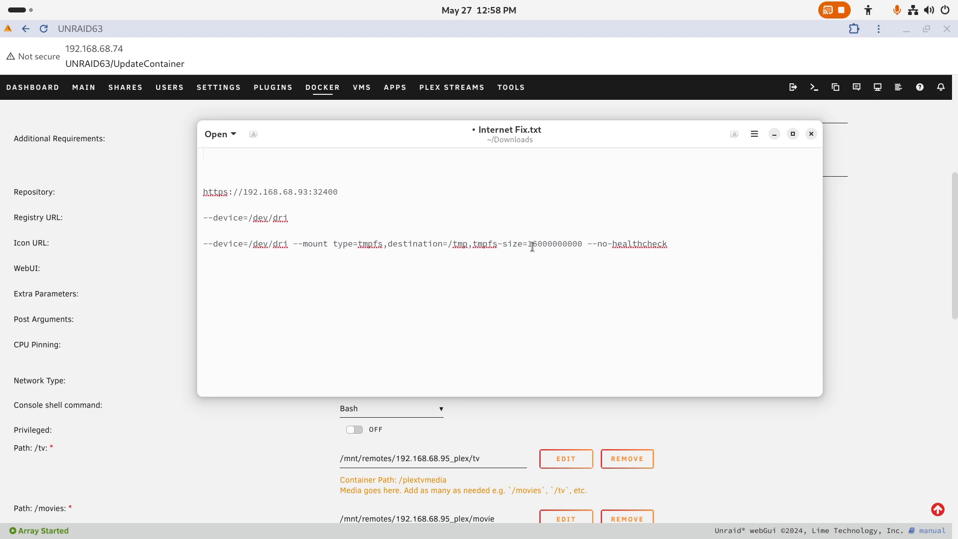
drag(528, 244, 536, 244)
text(8)
drag(400, 126, 957, 270)
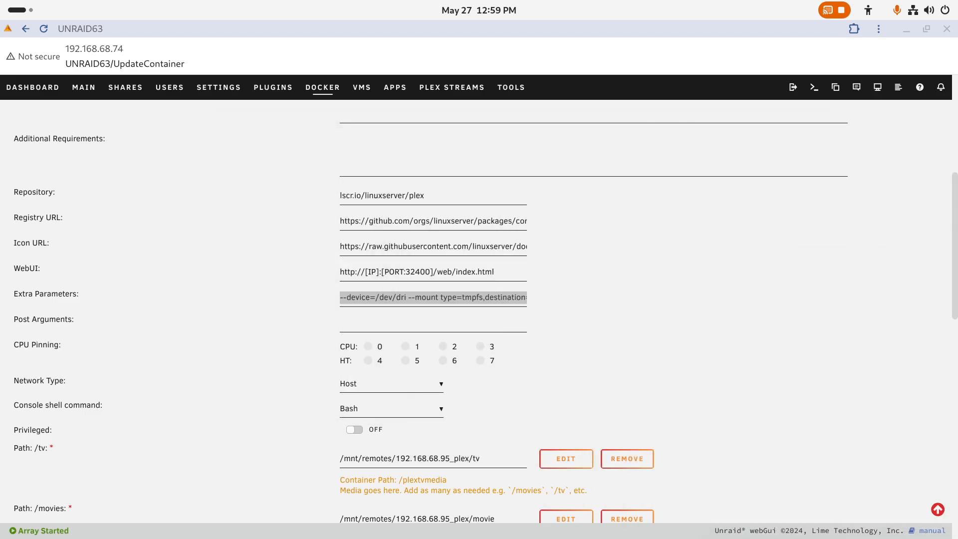
Recheck the parameter strings in the Internet Fix.txt notes, move the notes aside again, and close the UNRAID63 window
drag(957, 155, 526, 192)
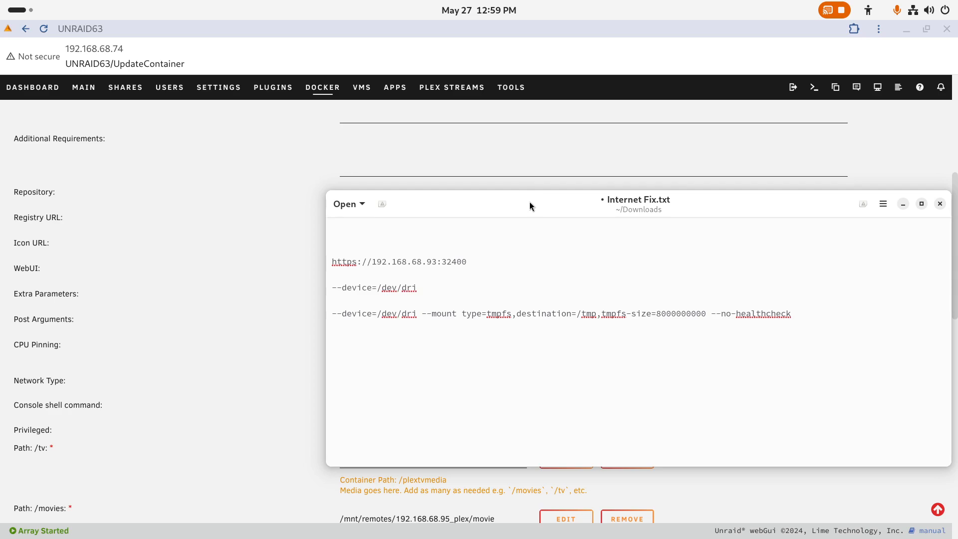
drag(530, 202, 957, 197)
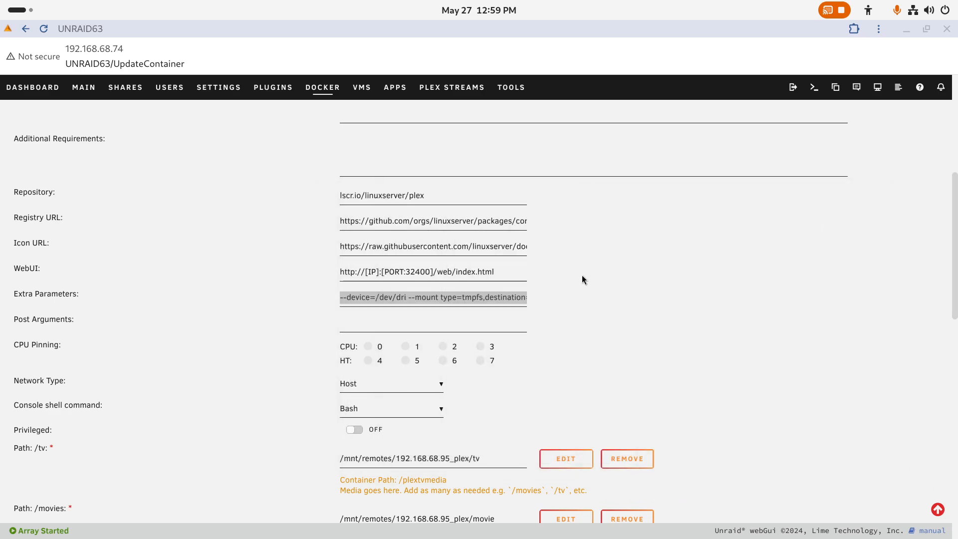
click(142, 11)
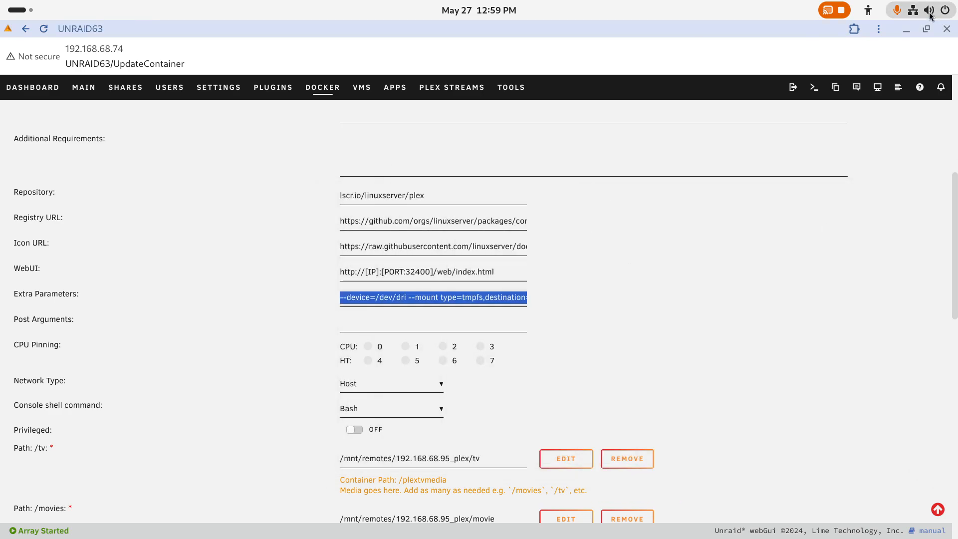
click(946, 30)
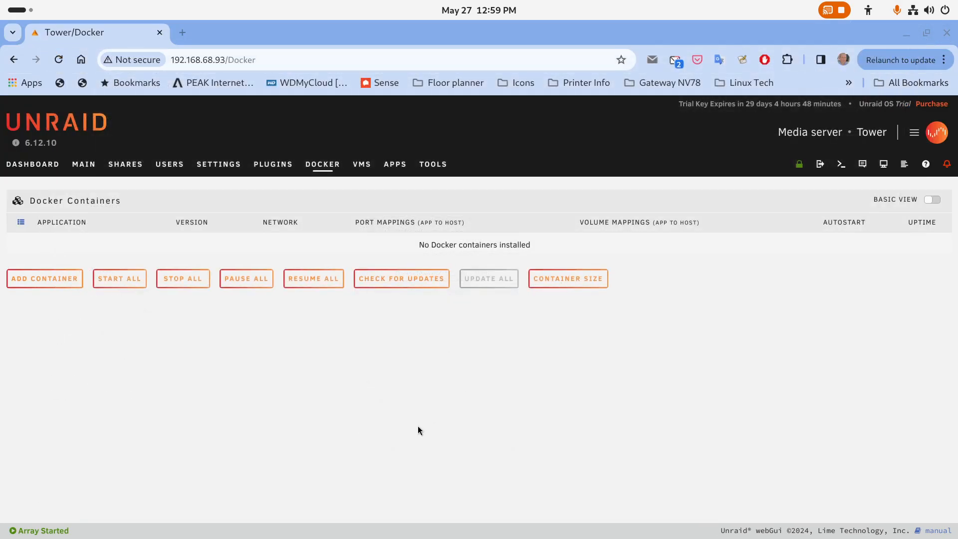
Search the Tower server's Apps for plex and start installing the container from linuxserver's repository
click(398, 168)
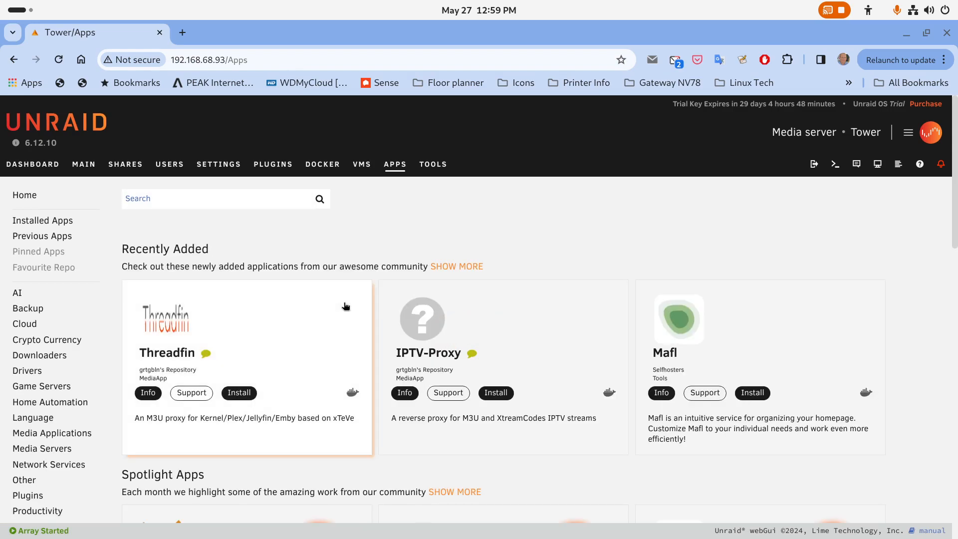
click(174, 201)
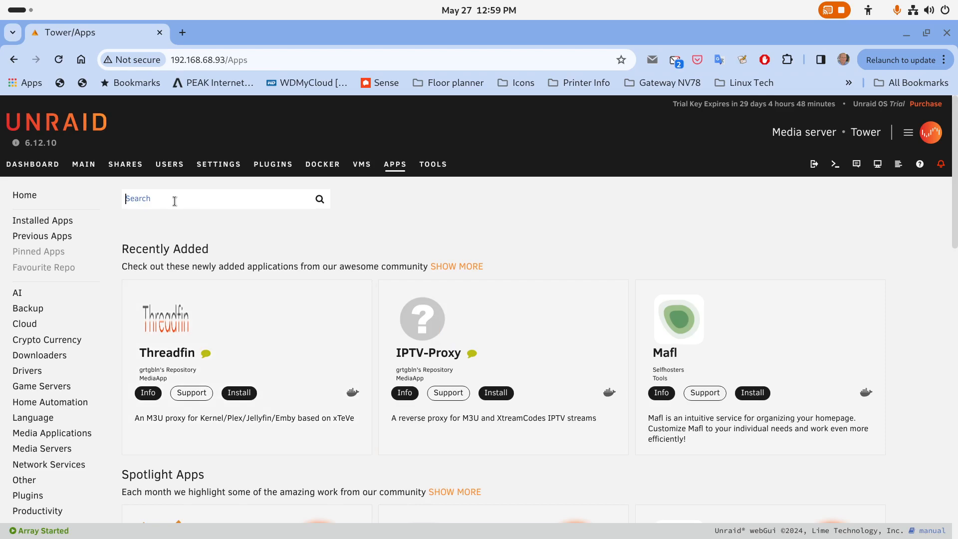
text(plex)
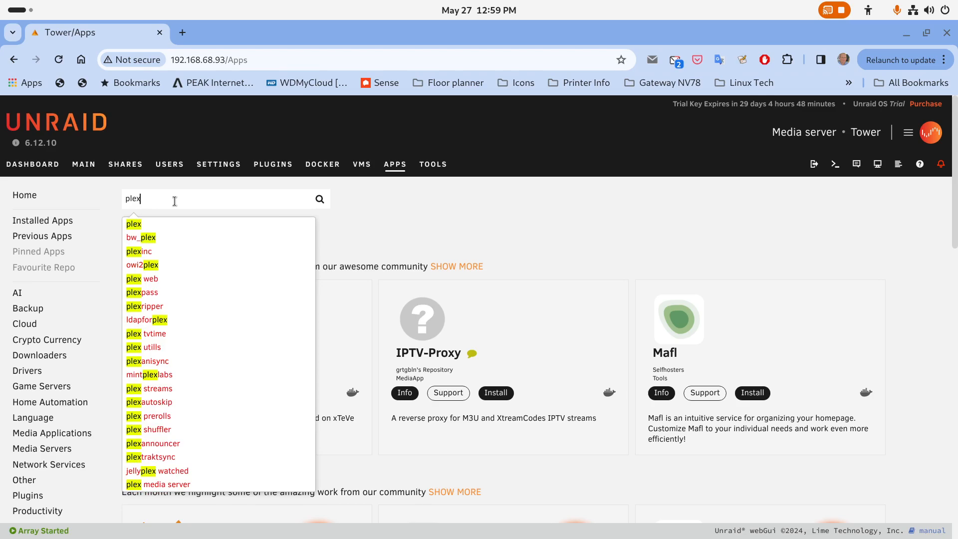
key(Return)
scroll(323, 329, down, 2)
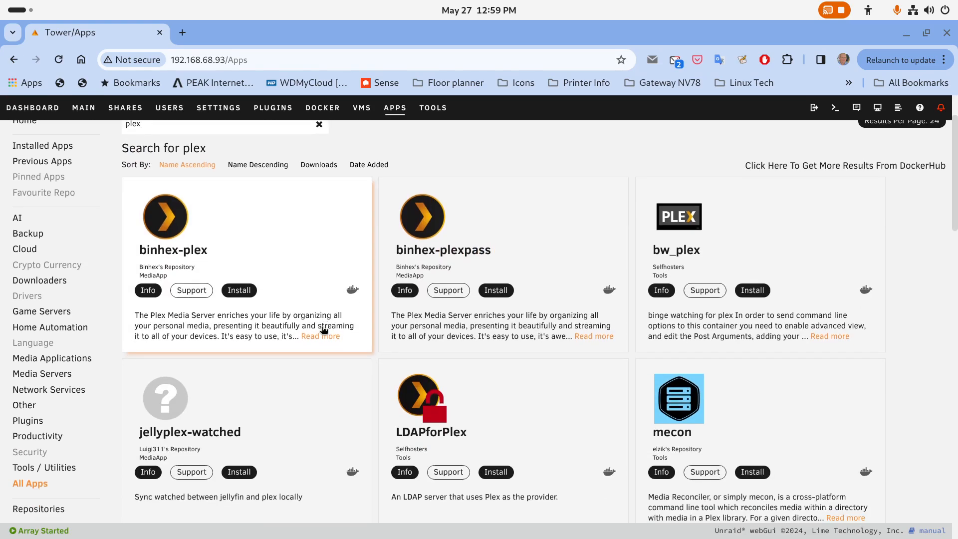
scroll(323, 330, down, 3)
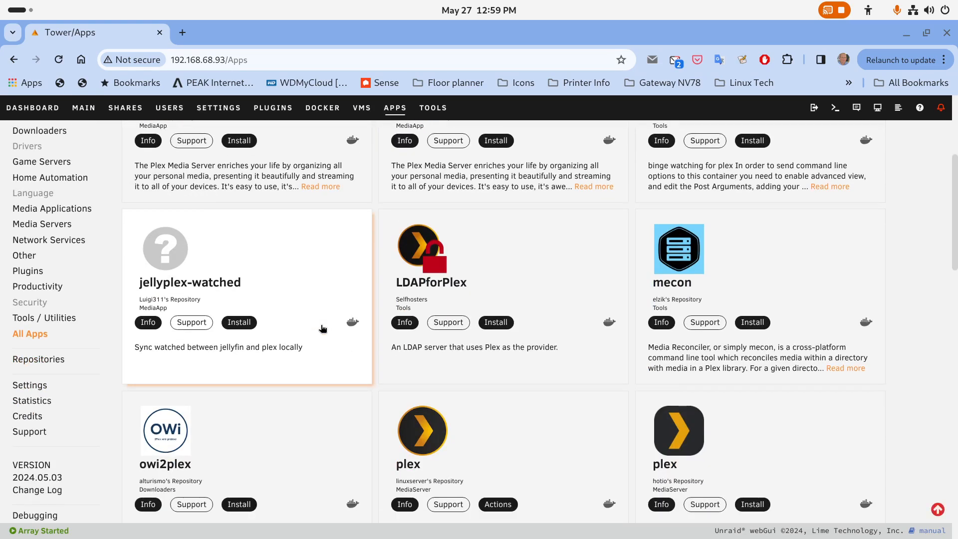
scroll(322, 328, down, 3)
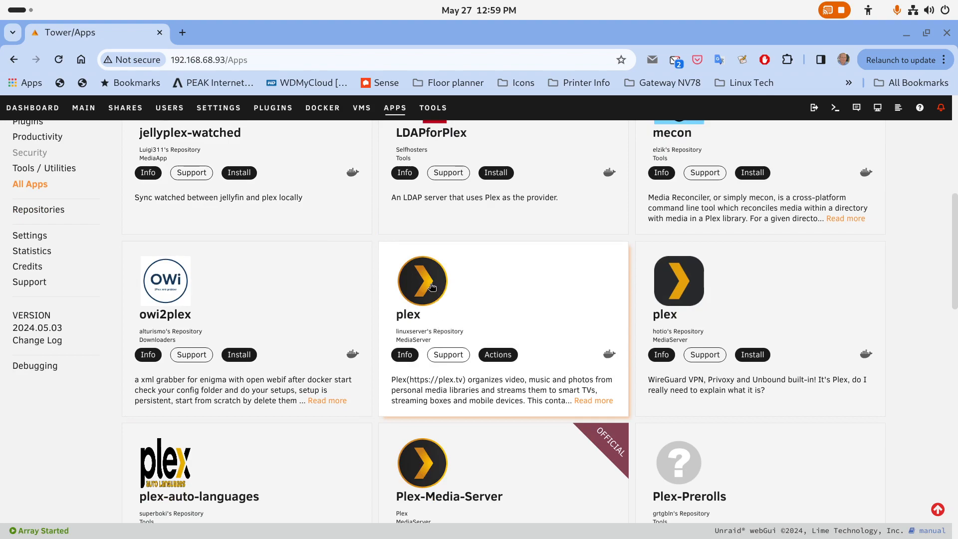
click(432, 286)
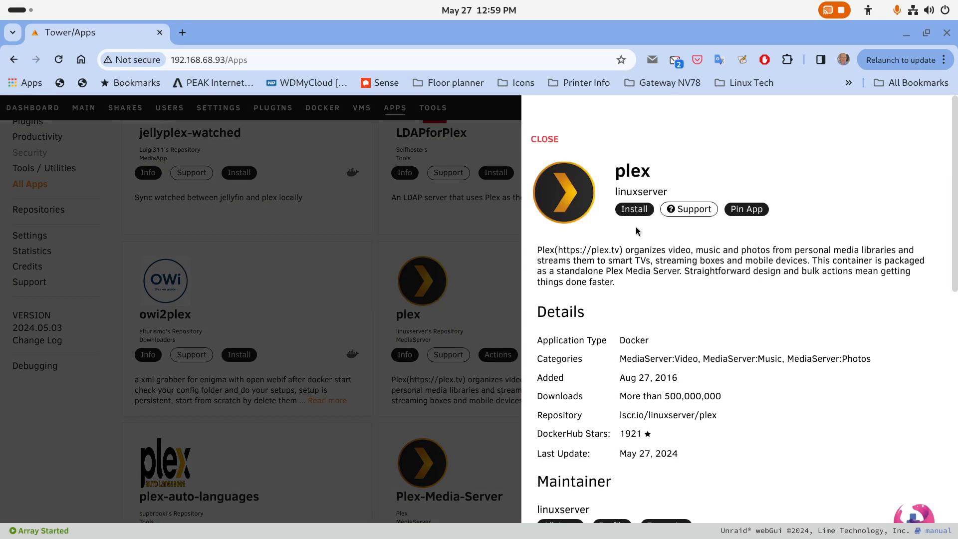
click(639, 210)
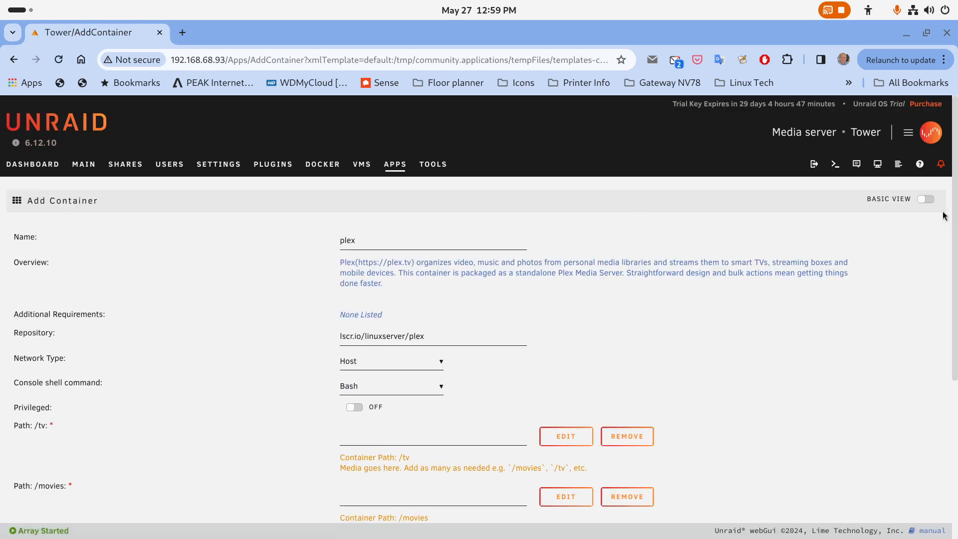
Switch the new plex container's template to advanced view and expand its additional settings
click(927, 201)
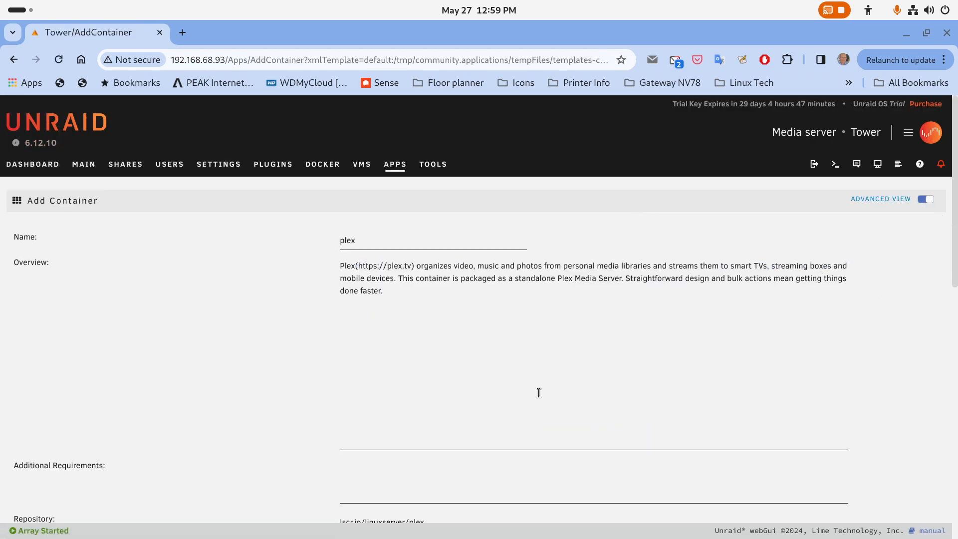
scroll(537, 392, down, 10)
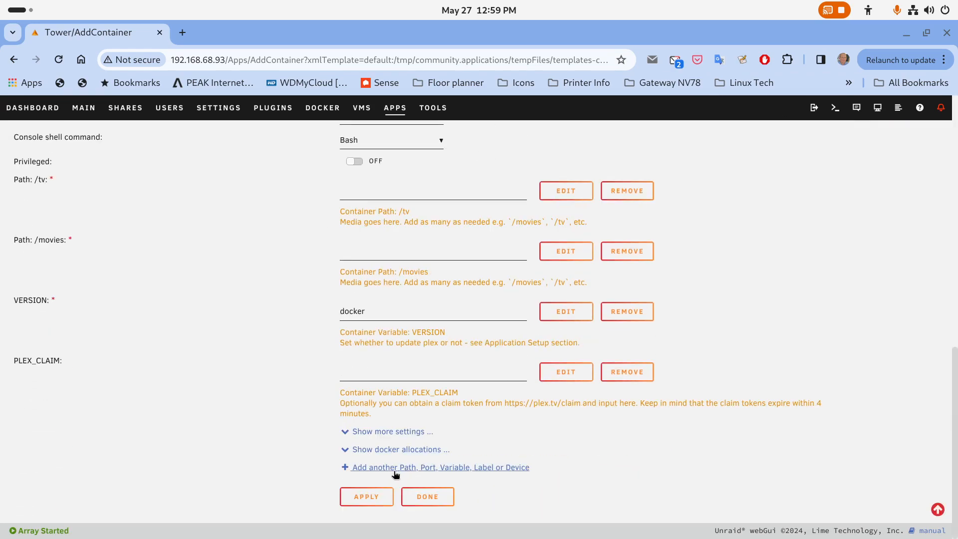
click(365, 431)
scroll(402, 423, up, 10)
scroll(403, 423, up, 4)
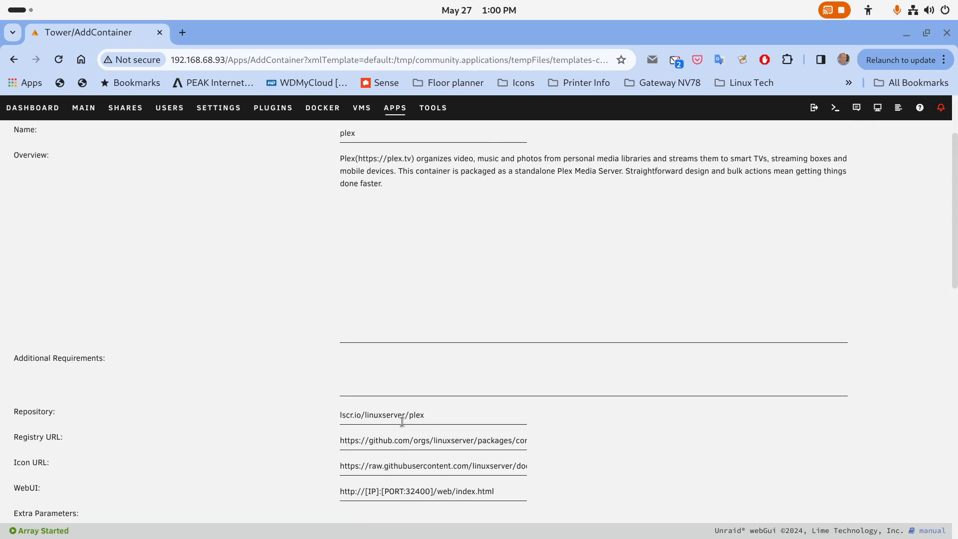
scroll(402, 423, down, 5)
scroll(402, 423, up, 4)
scroll(402, 426, down, 2)
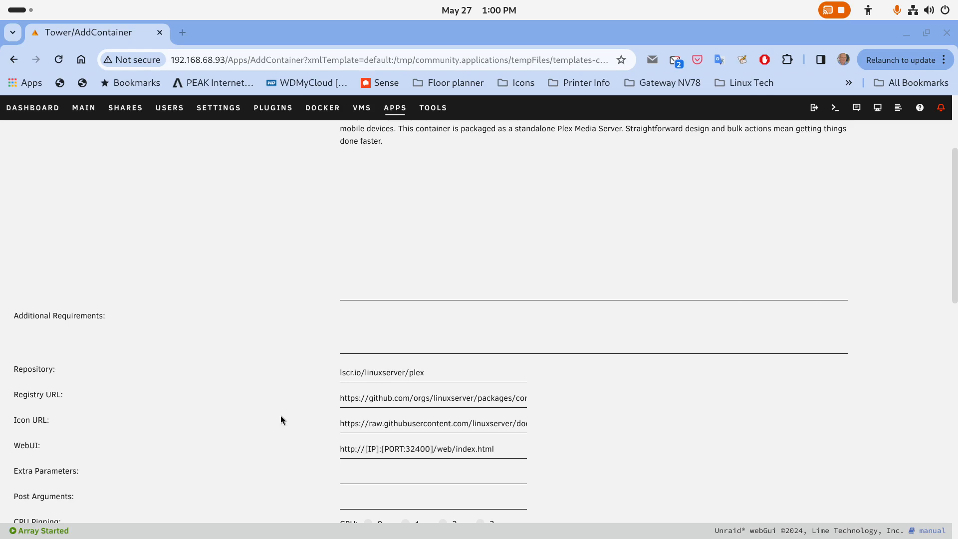
scroll(280, 417, down, 3)
click(358, 323)
key(ctrl+v)
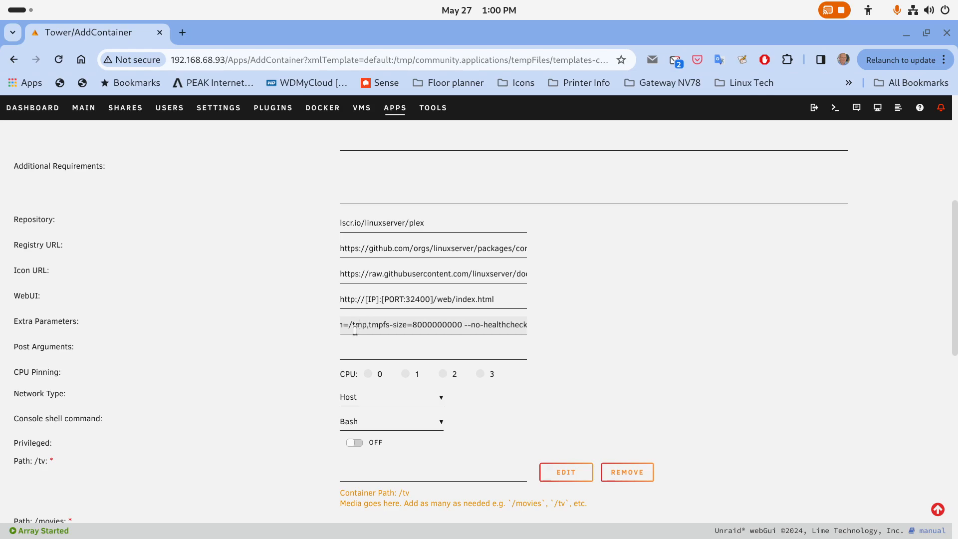
Remove the template's /movies path, then rename the /tv path entry to Path: /media with container path /plexmedia
scroll(342, 365, down, 5)
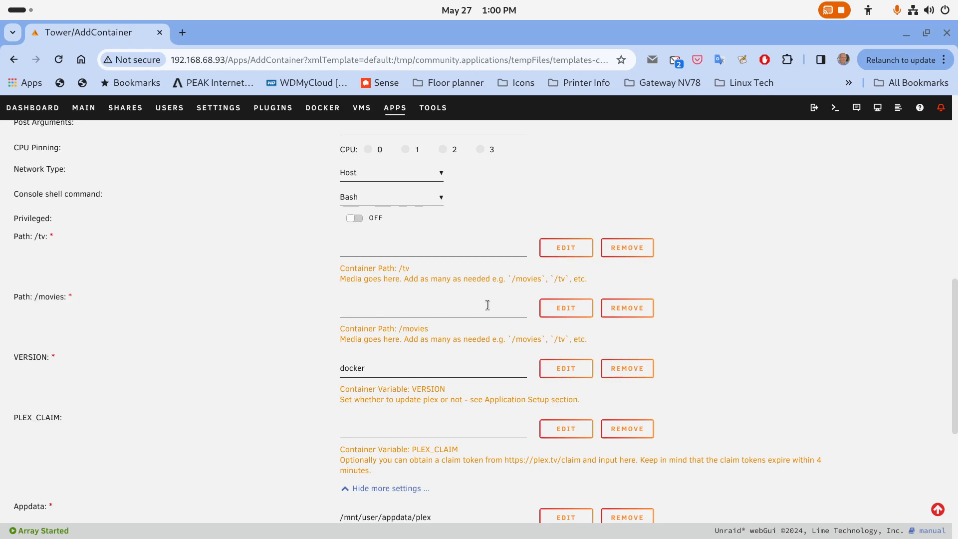
click(640, 311)
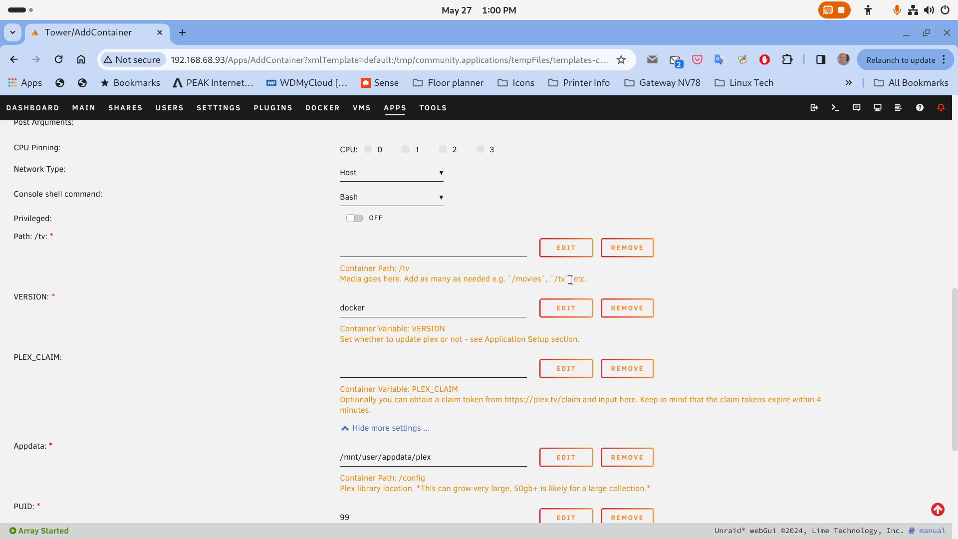
click(567, 249)
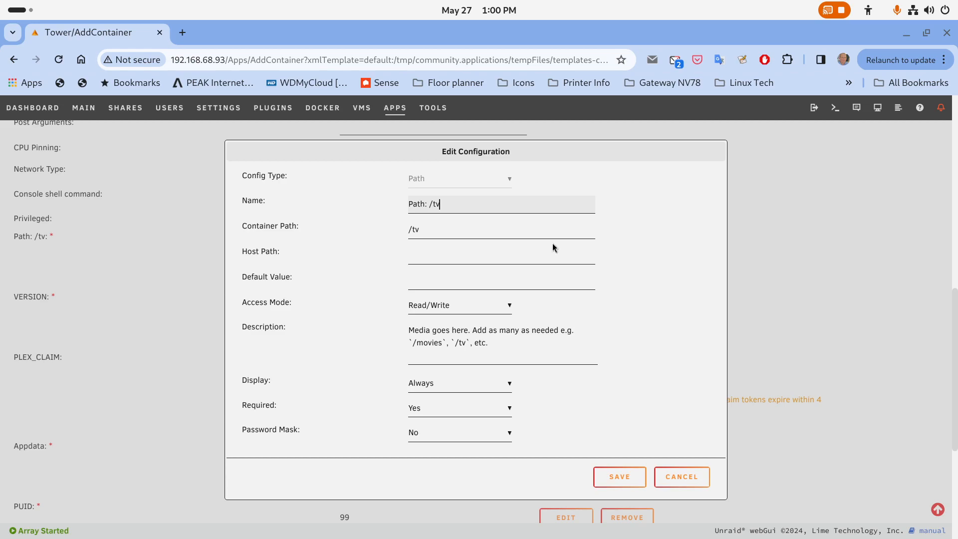
drag(452, 208, 432, 202)
text(media)
click(426, 229)
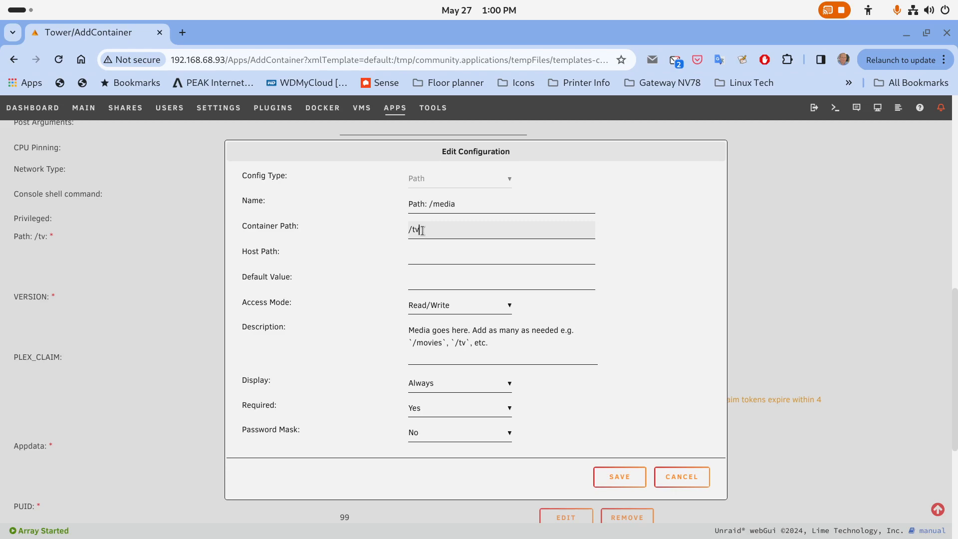
drag(423, 230, 413, 230)
text(plexmedia)
Choose the mediapd share as the /media path's host path, giving /mnt/user/mediapd/
click(420, 258)
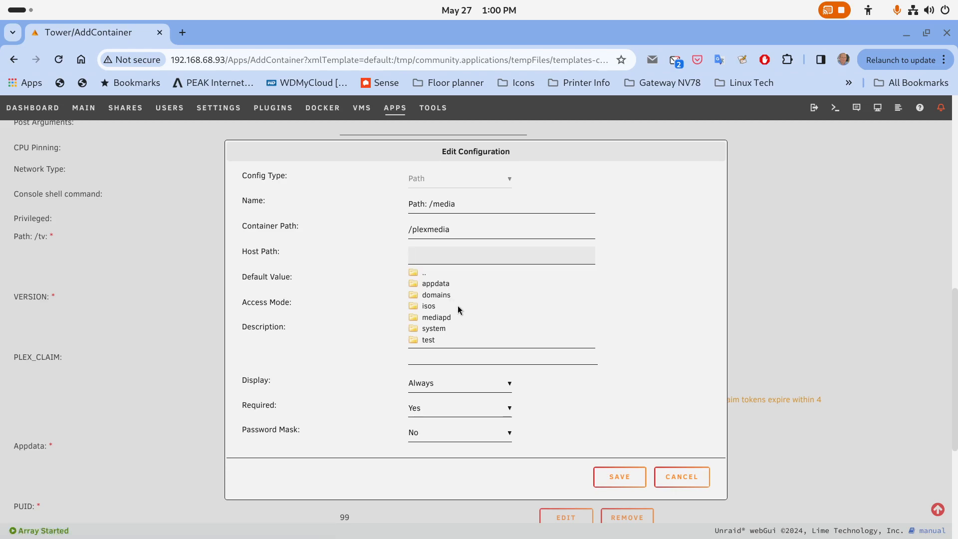
click(431, 319)
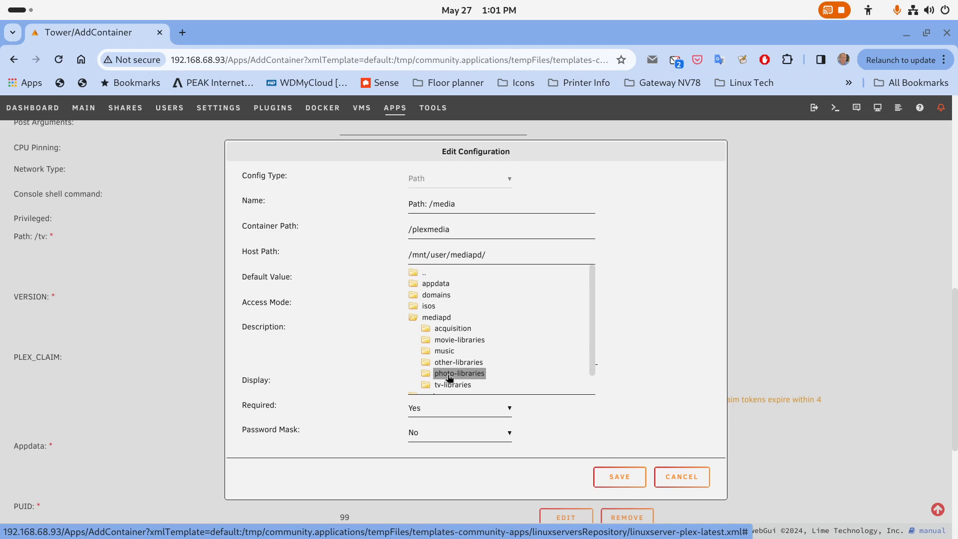
click(701, 368)
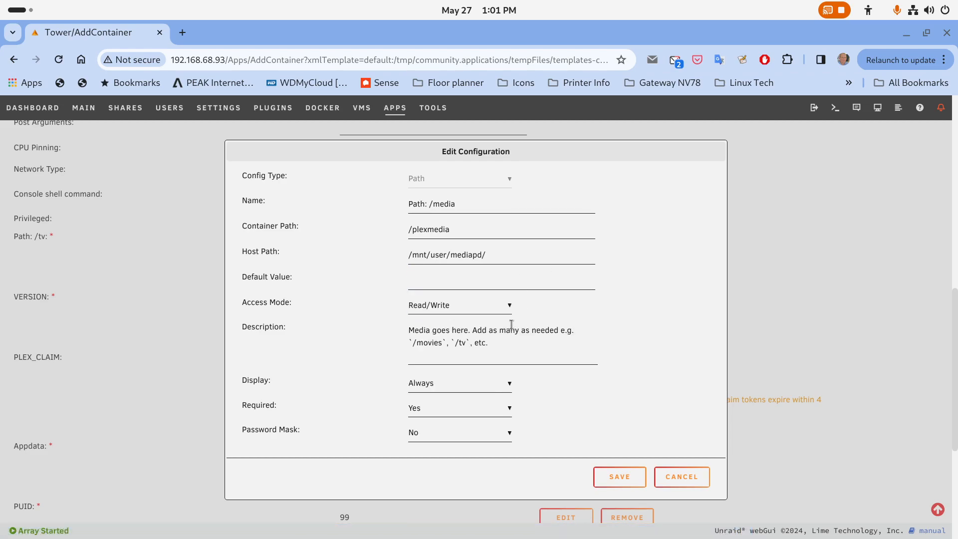
scroll(512, 325, down, 3)
scroll(511, 323, up, 2)
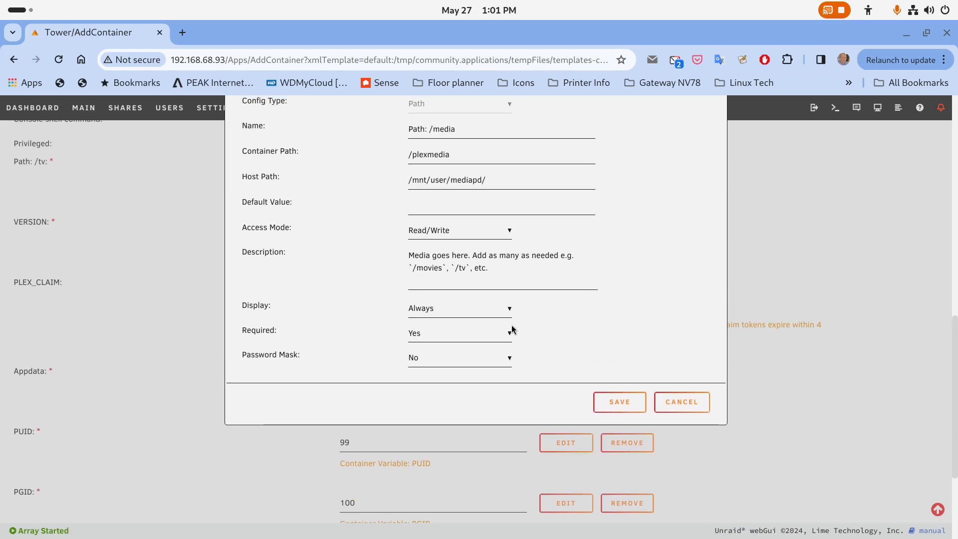
scroll(511, 325, up, 2)
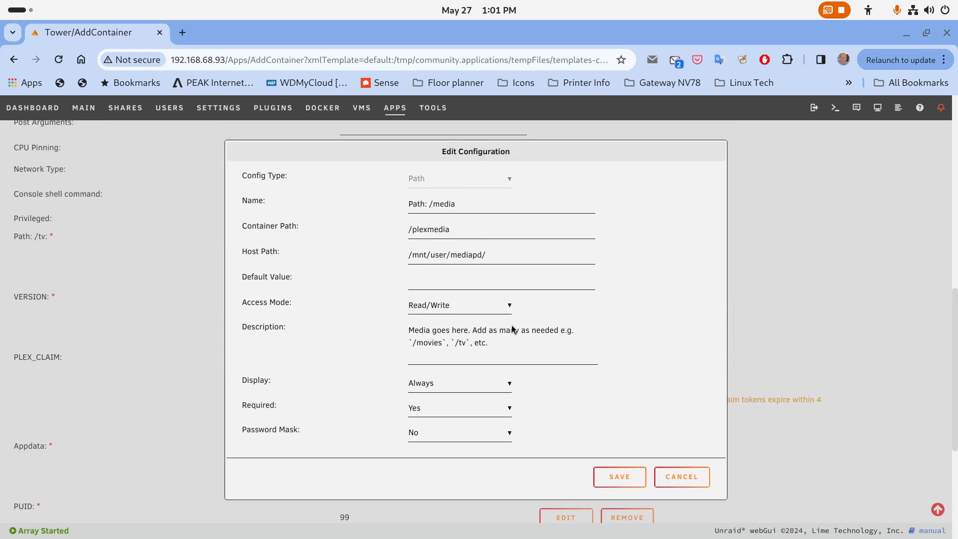
Try changing the /media path's host path to /cache/user/mediapd/
click(426, 255)
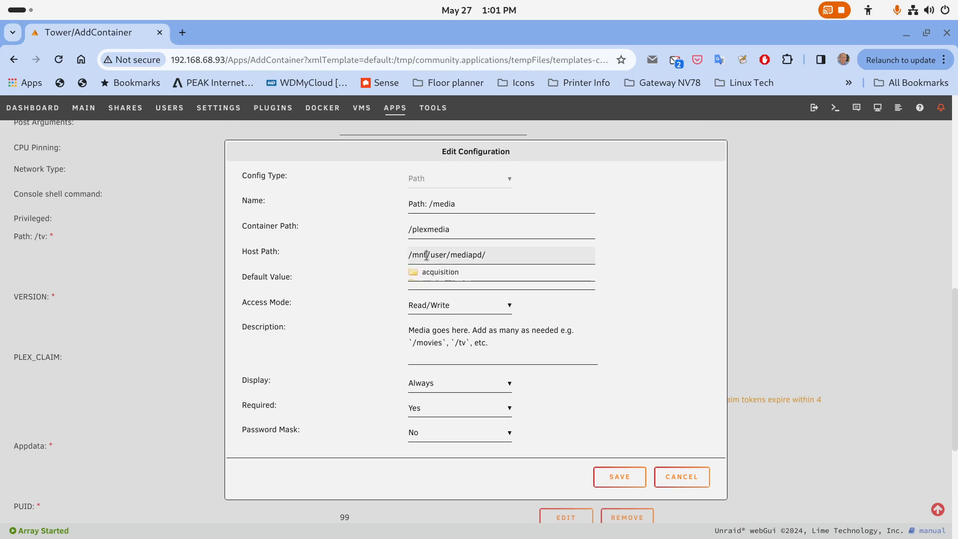
drag(427, 255, 413, 259)
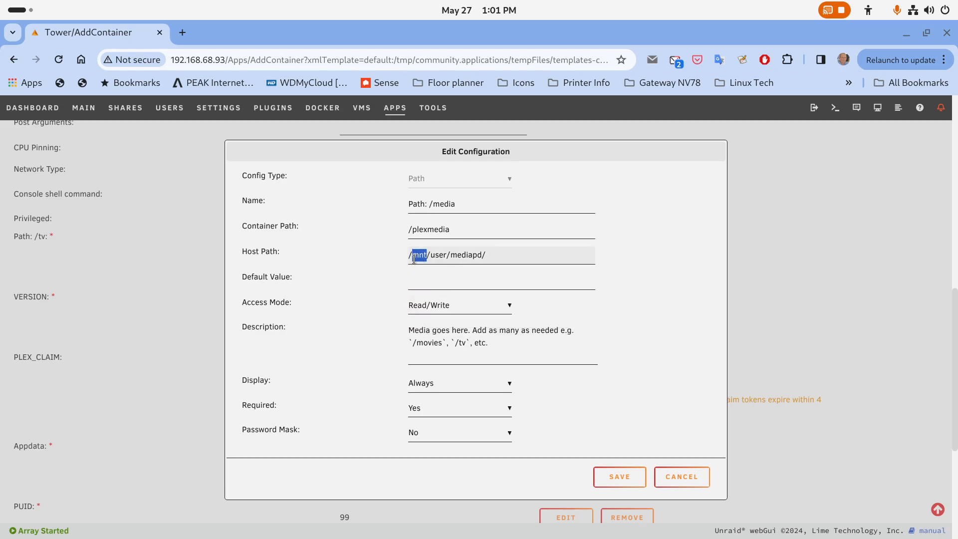
text(rad)
key(BackSpace)
key(BackSpace)
key(BackSpace)
text(cache)
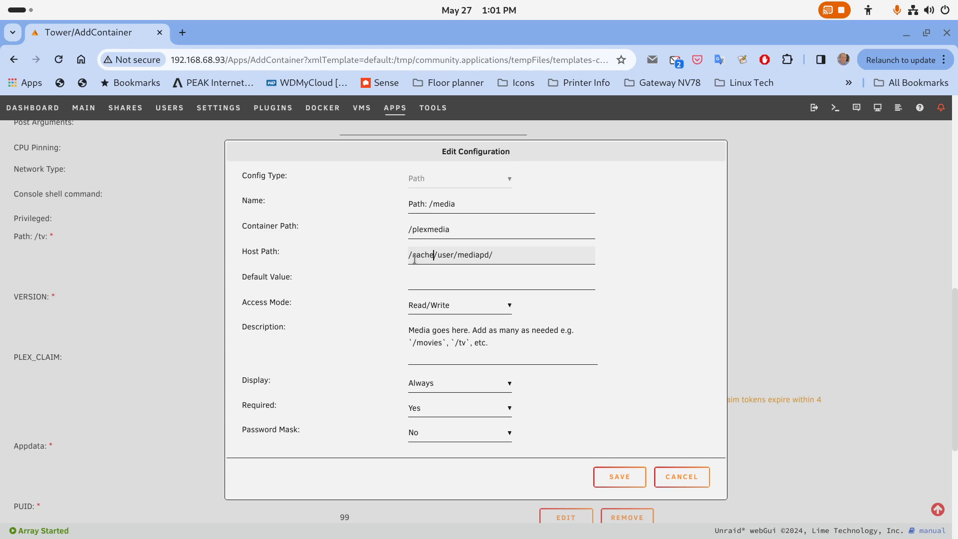
click(524, 259)
click(632, 274)
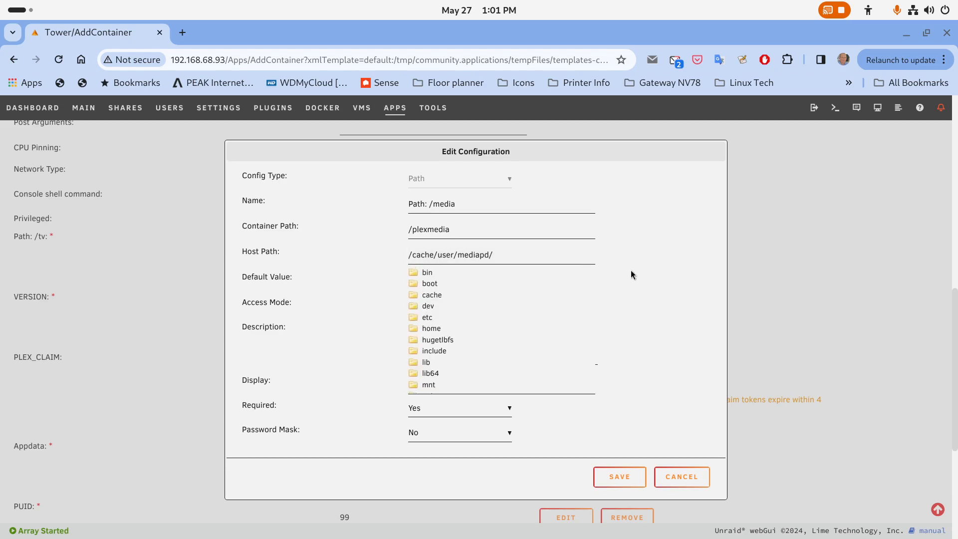
Switch to the UNRAID63 server, examine its plex container's path and Appdata settings, and move that window aside
click(27, 14)
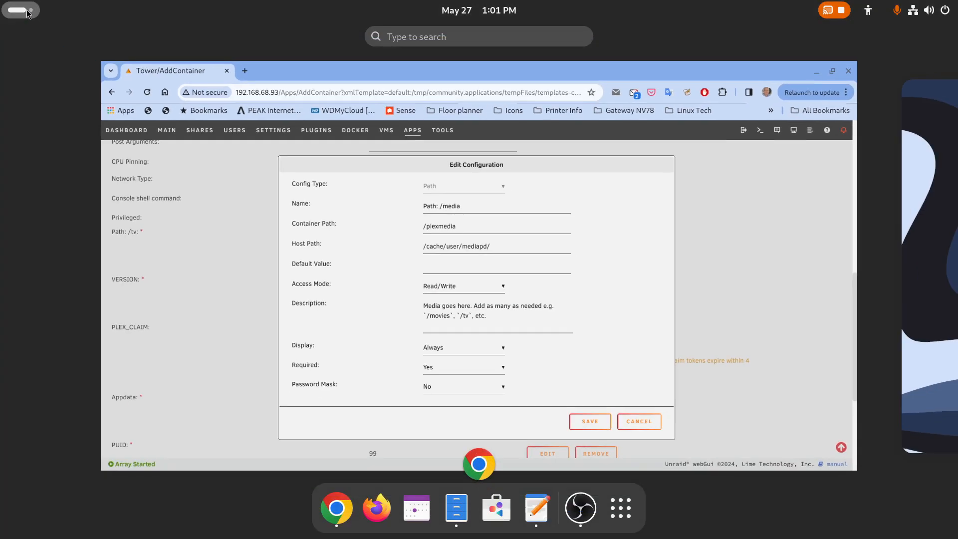
text(unr)
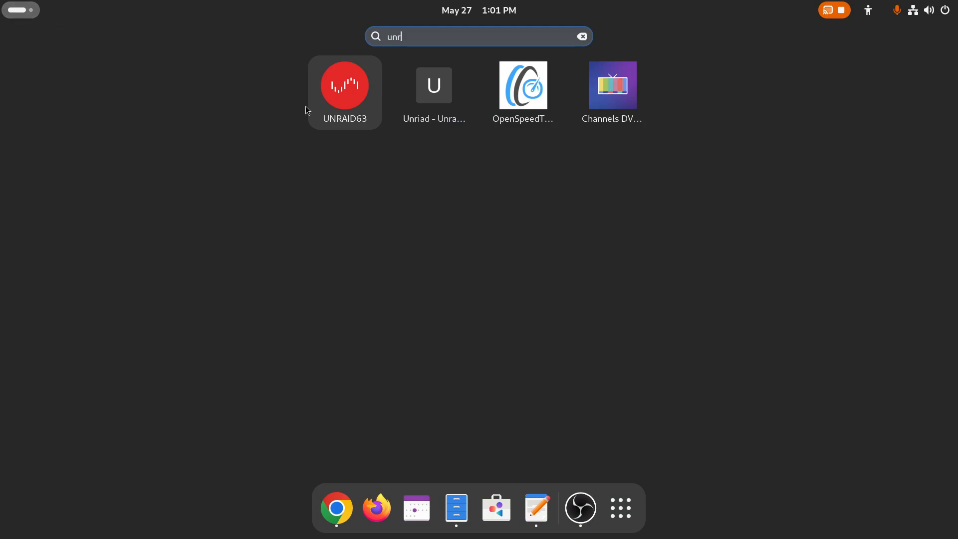
click(339, 97)
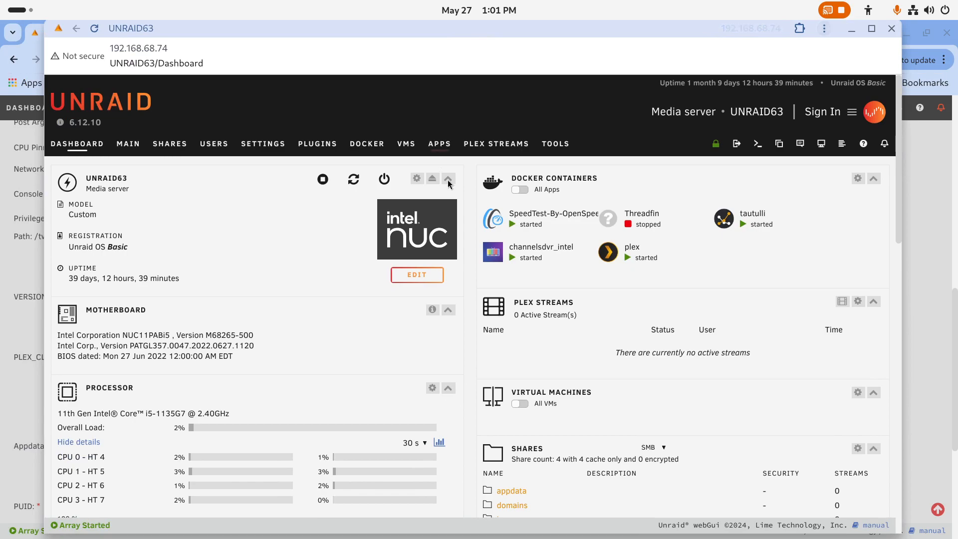
click(357, 145)
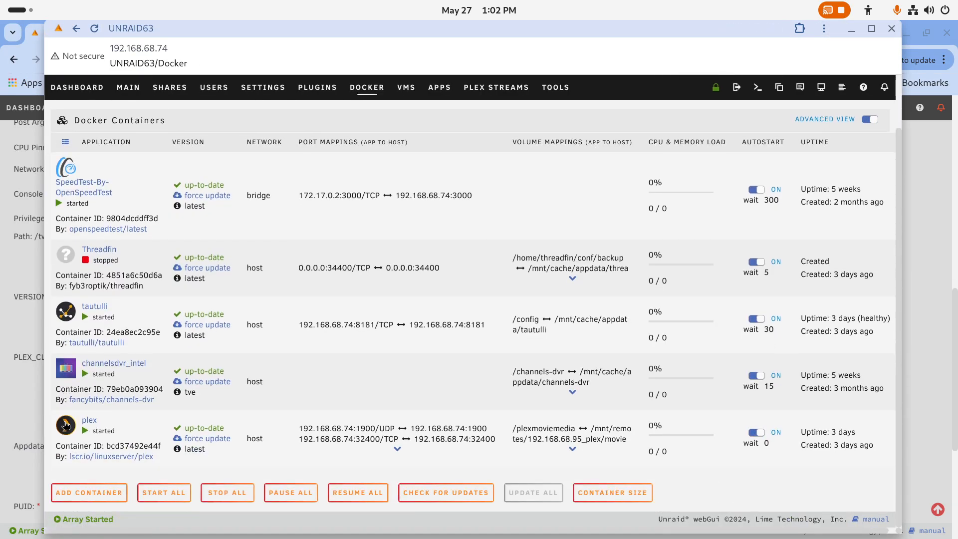
click(66, 428)
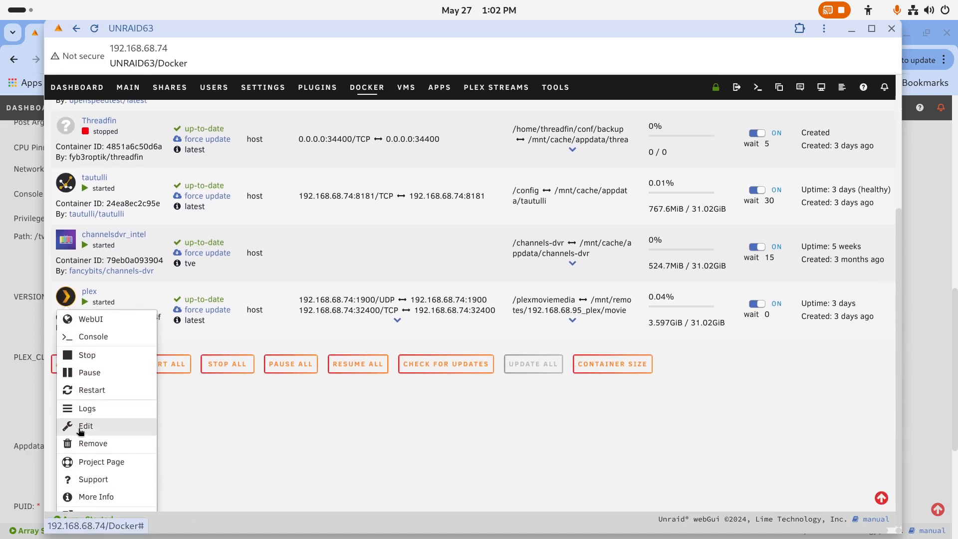
click(66, 425)
click(870, 180)
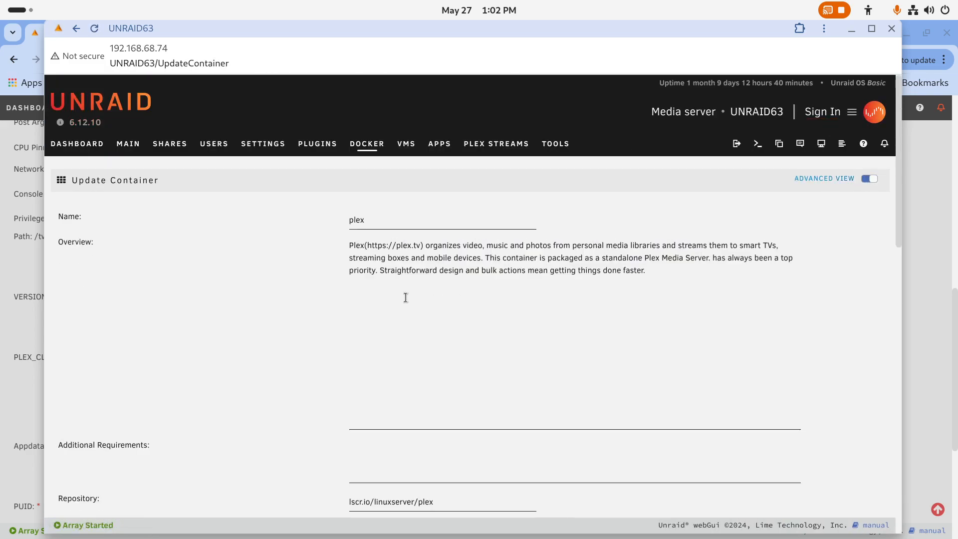
scroll(382, 350, down, 15)
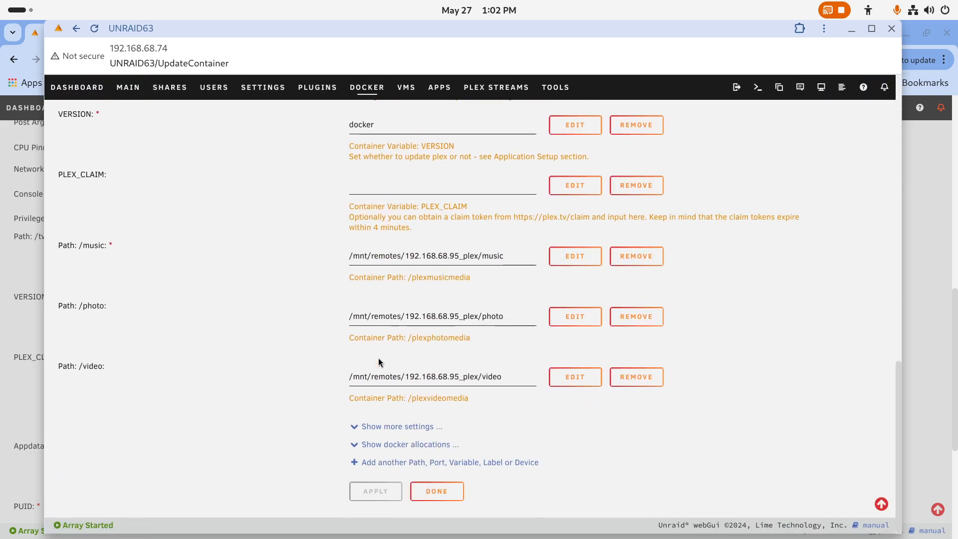
click(374, 427)
scroll(386, 400, down, 3)
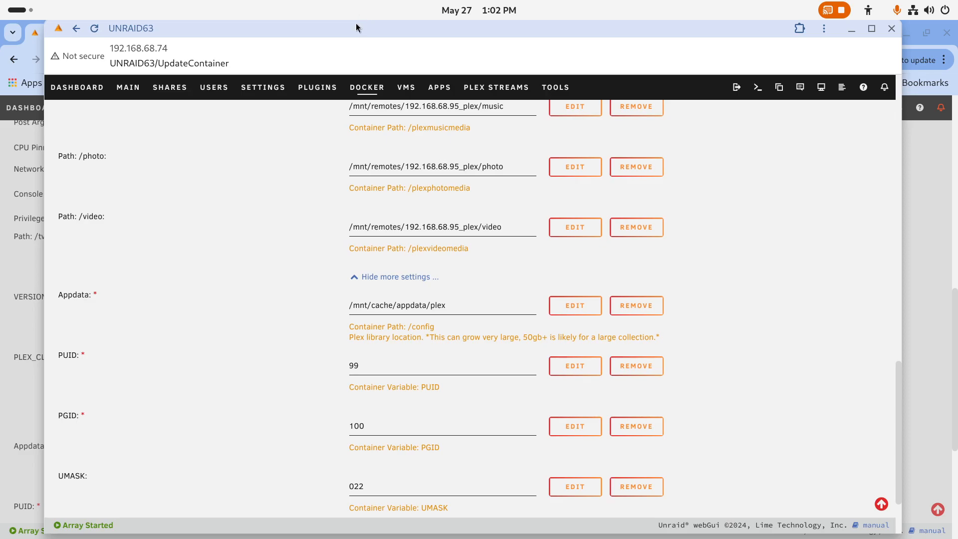
drag(355, 28, 957, 55)
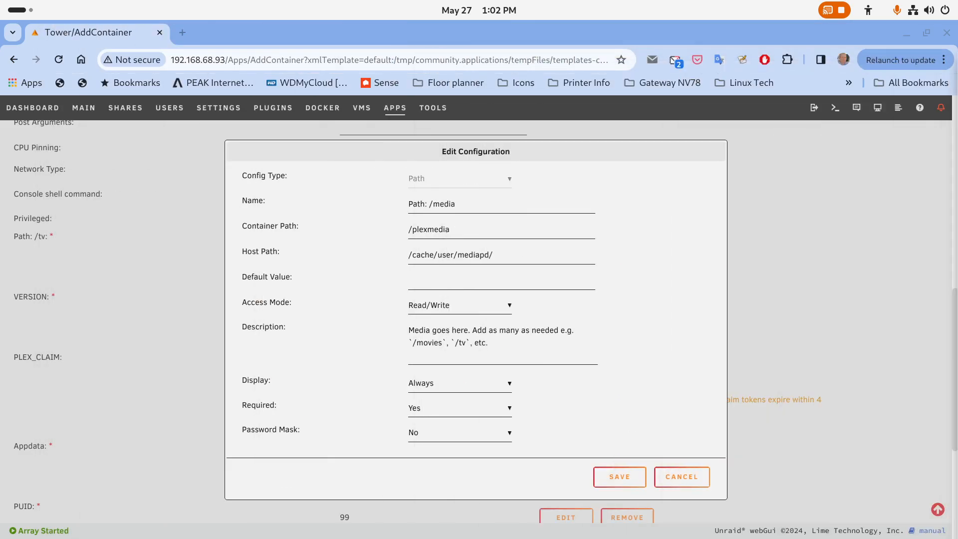
Try setting the /media path's host path to /mnt/cache/appdata/mediapd/
drag(433, 255, 412, 255)
text(mnt)
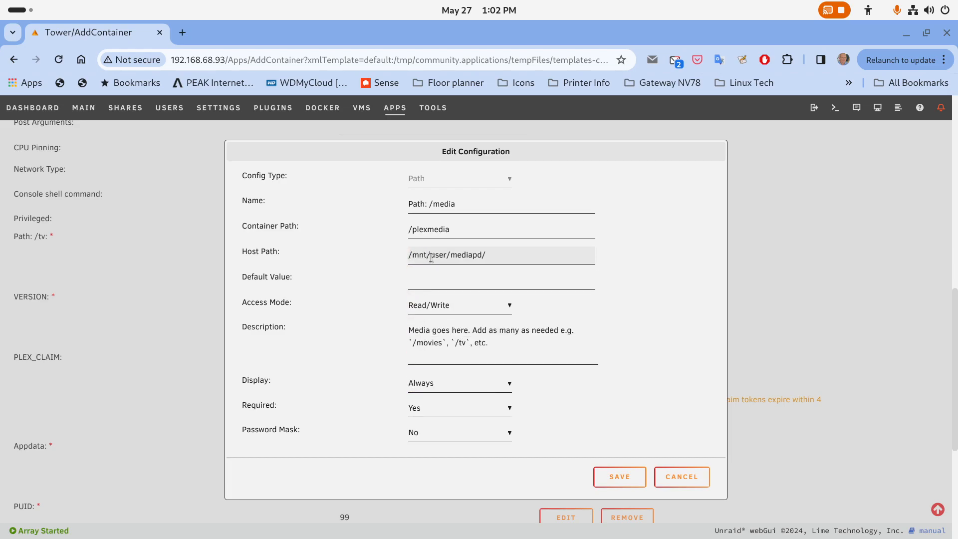
drag(430, 257, 447, 258)
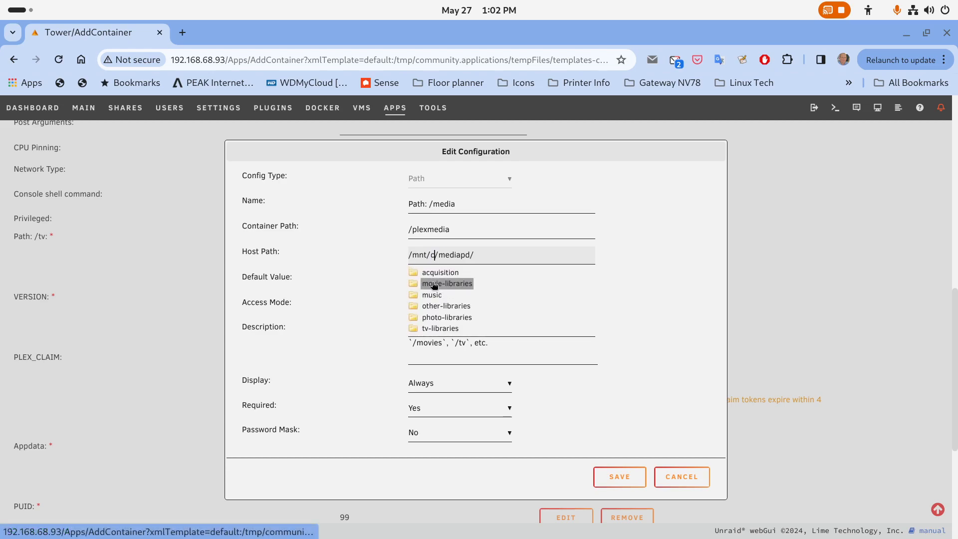
text(cache)
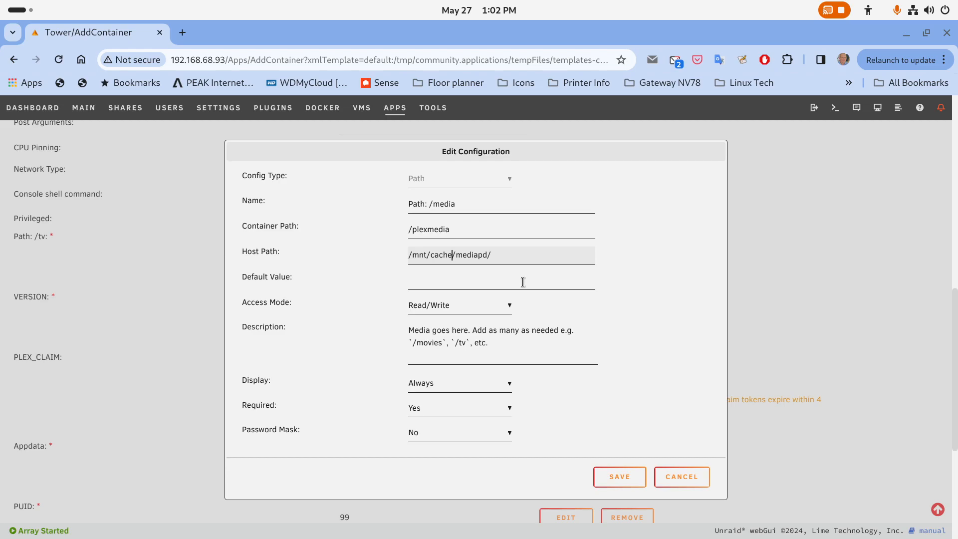
click(457, 256)
text(appdata/)
Clear the host path, choose the mediapd share so it reads /mnt/user/mediapd/, and save the path configuration
drag(532, 255, 333, 255)
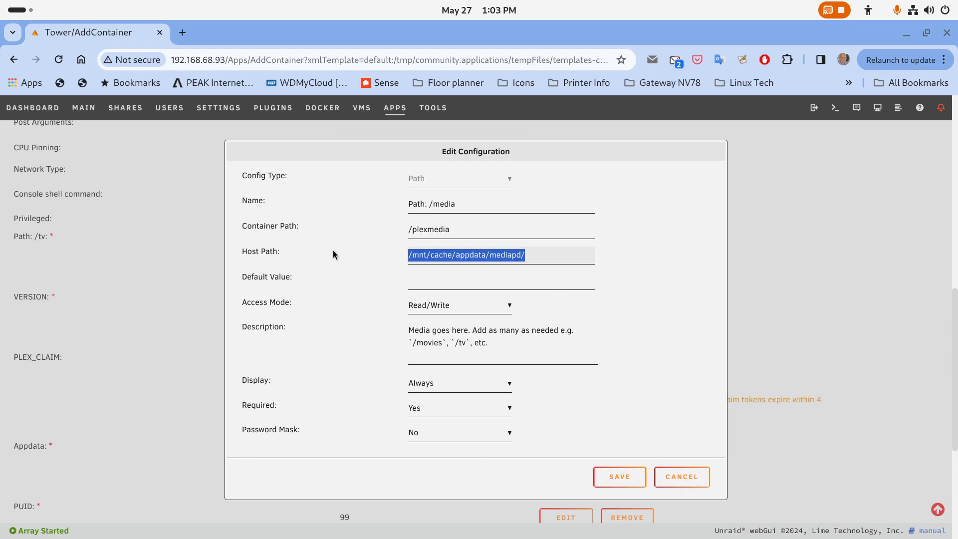
key(BackSpace)
click(426, 260)
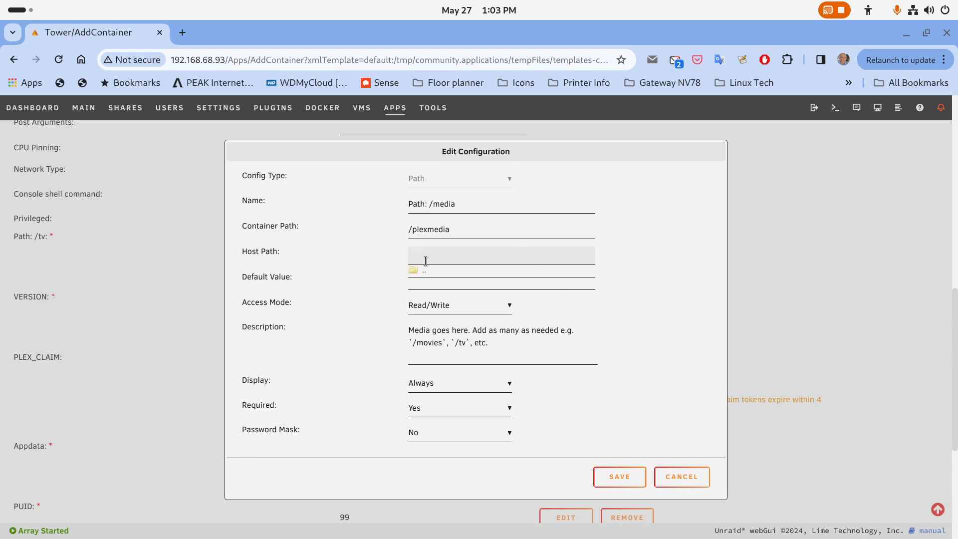
click(436, 317)
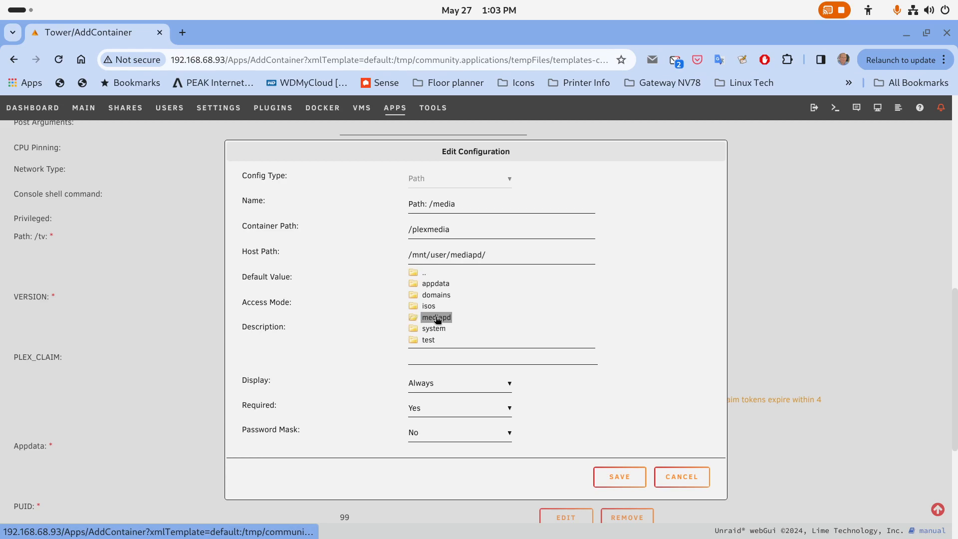
scroll(504, 306, down, 2)
scroll(663, 324, down, 5)
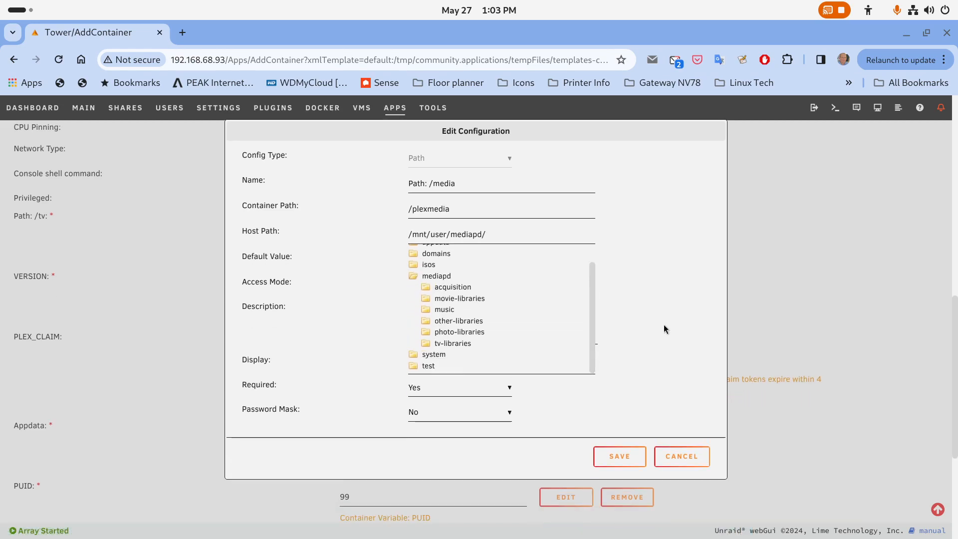
scroll(664, 324, up, 3)
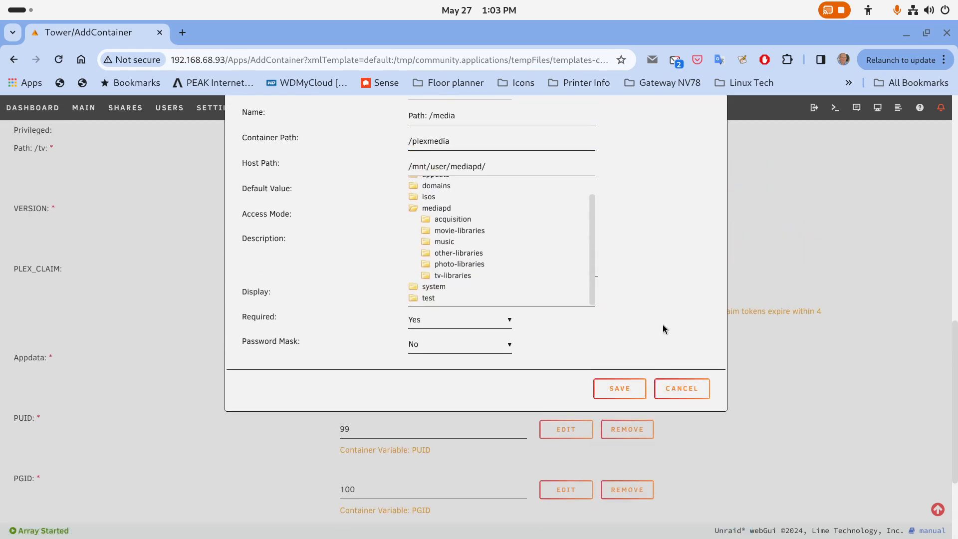
click(627, 388)
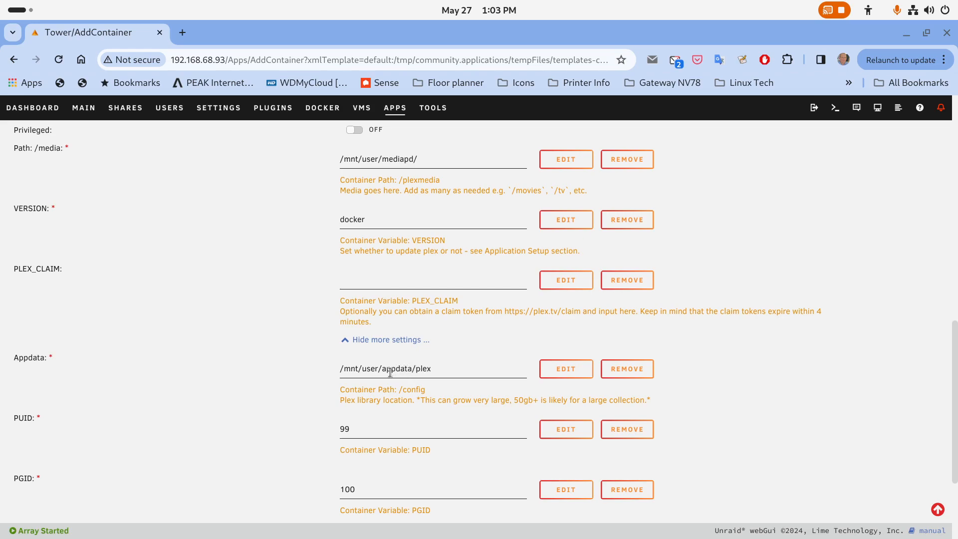
Set the plex container's Appdata host path to /mnt/cache/appdata/plex
click(375, 370)
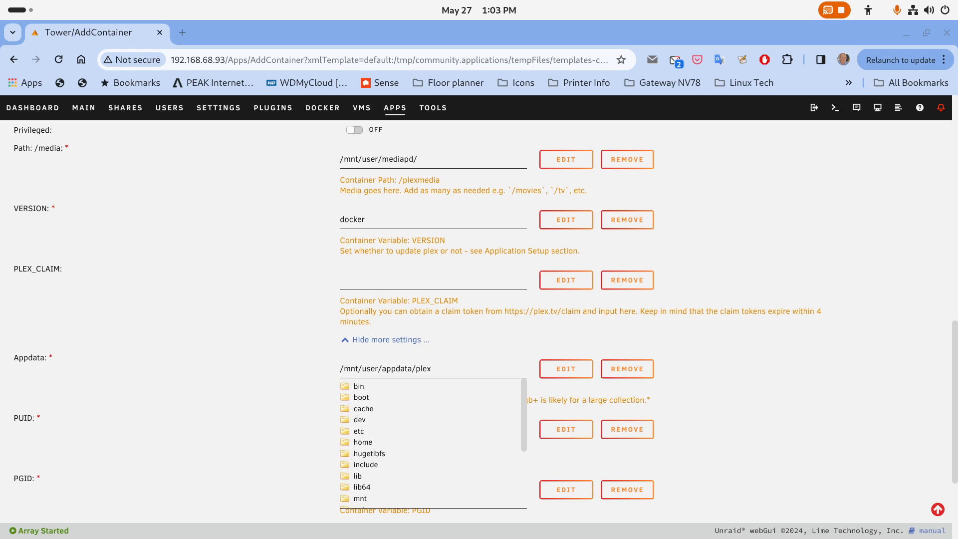
click(890, 291)
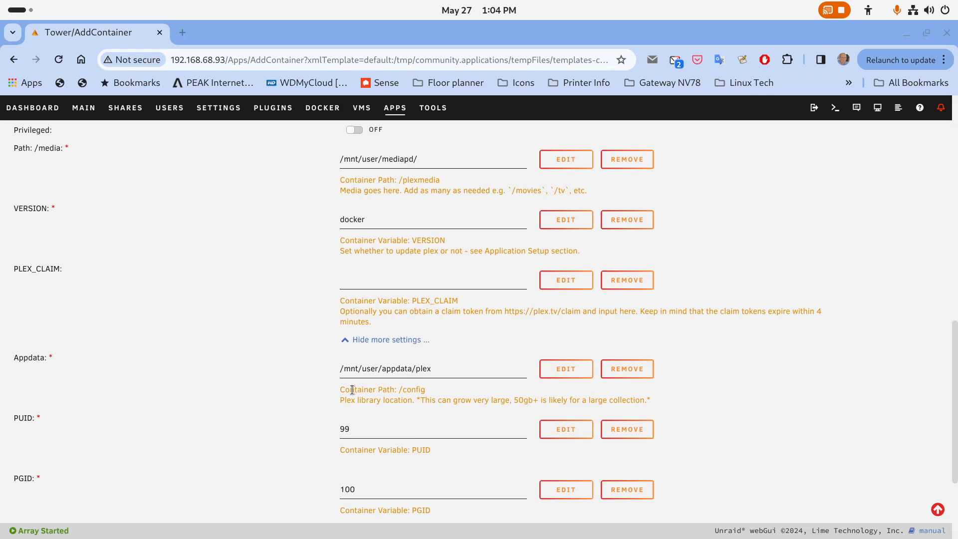
click(365, 371)
drag(363, 372, 378, 372)
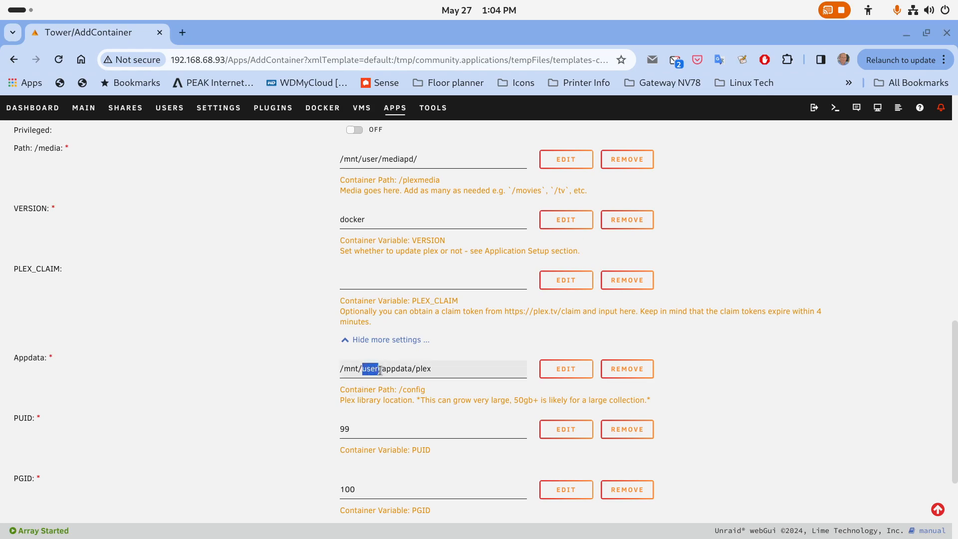
text(CACHE)
key(BackSpace)
key(BackSpace)
key(BackSpace)
key(BackSpace)
key(BackSpace)
text(cache)
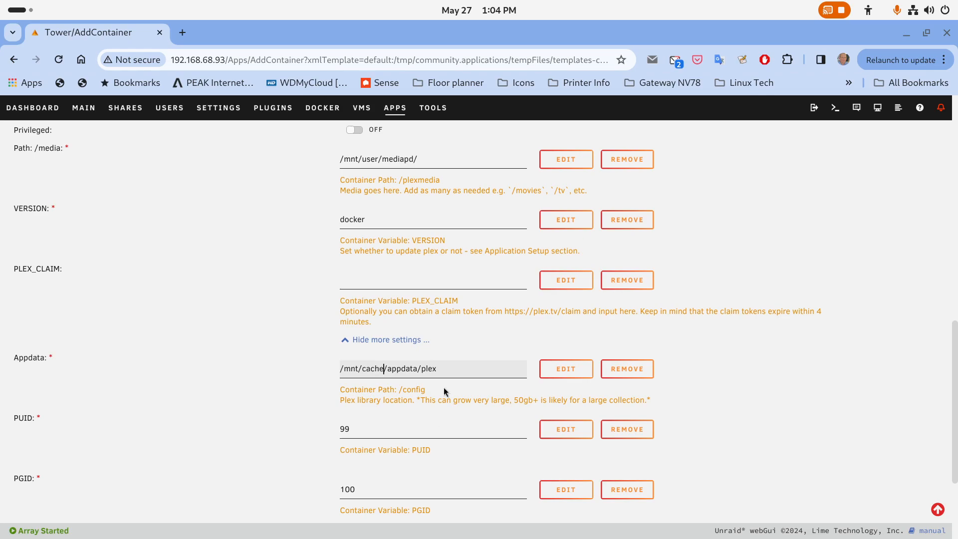
Review the plex container's Appdata, PUID, PGID and UMASK settings
scroll(445, 399, down, 1)
scroll(444, 400, down, 2)
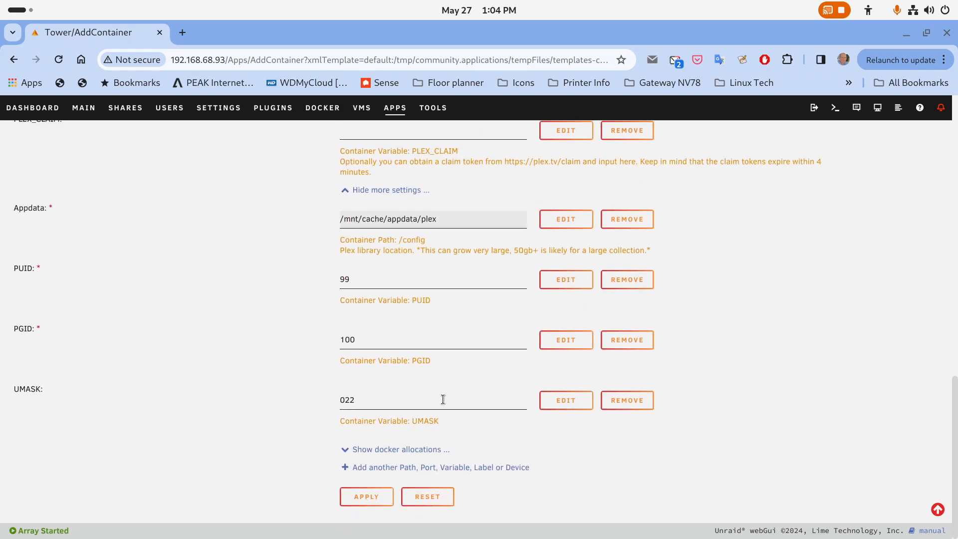
scroll(459, 392, up, 3)
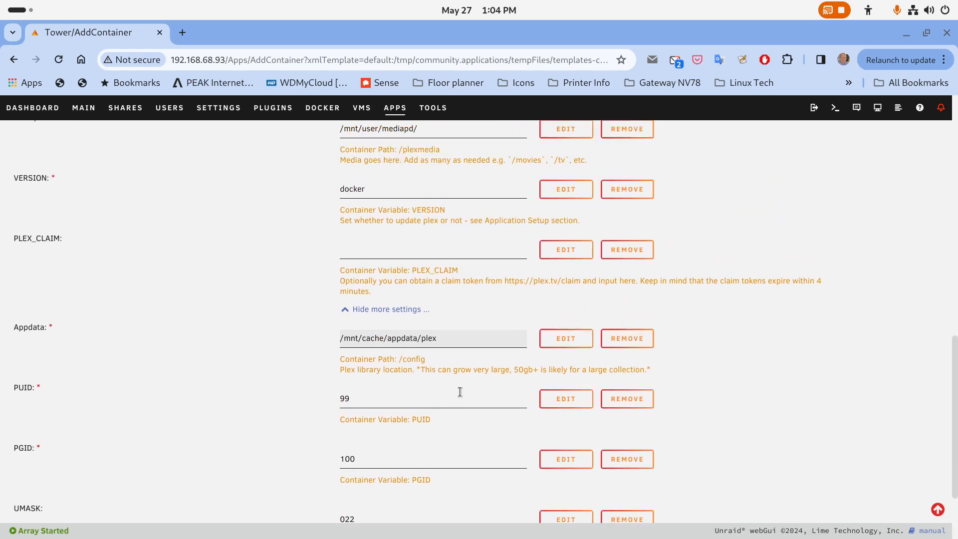
click(451, 371)
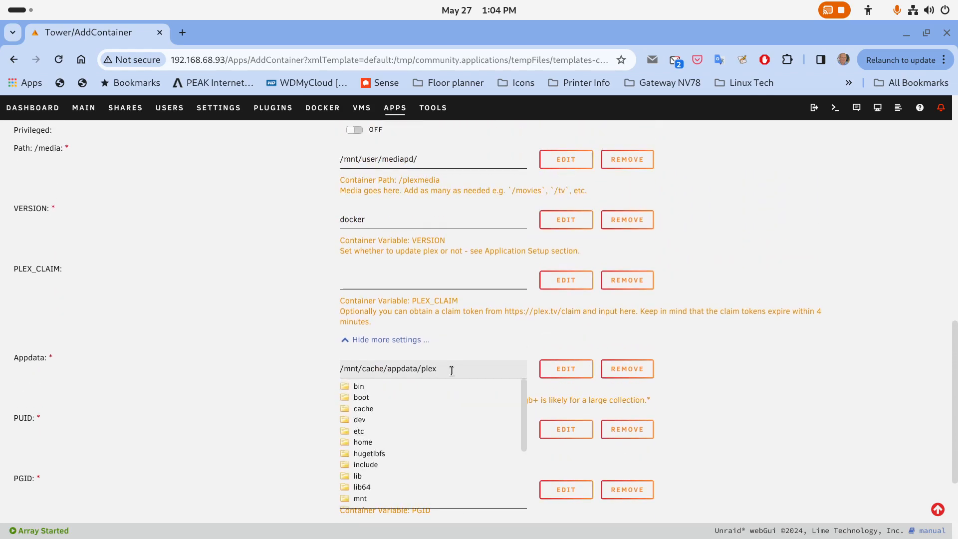
click(270, 337)
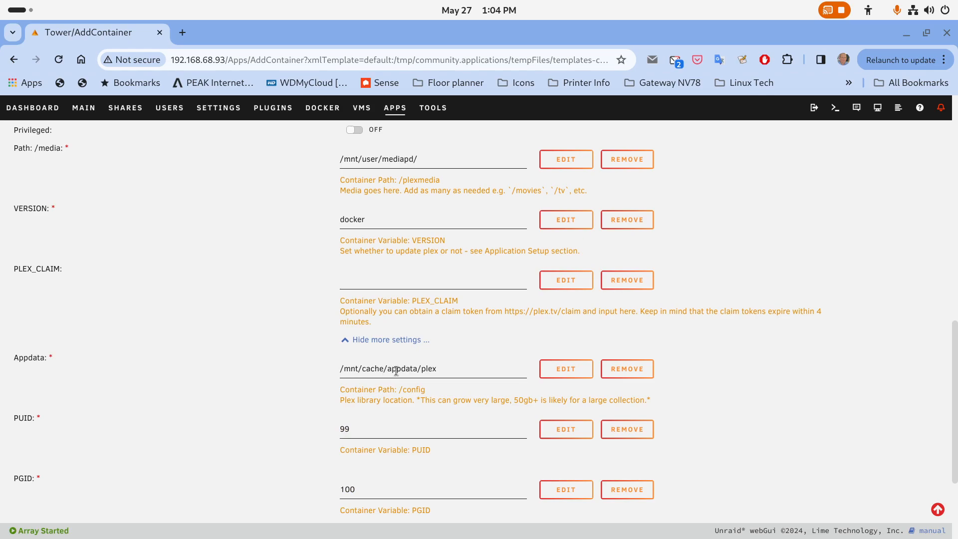
Reselect the mediapd share as the /media path's host path, /mnt/user/mediapd/, and apply the template to install the plex container
scroll(397, 371, up, 3)
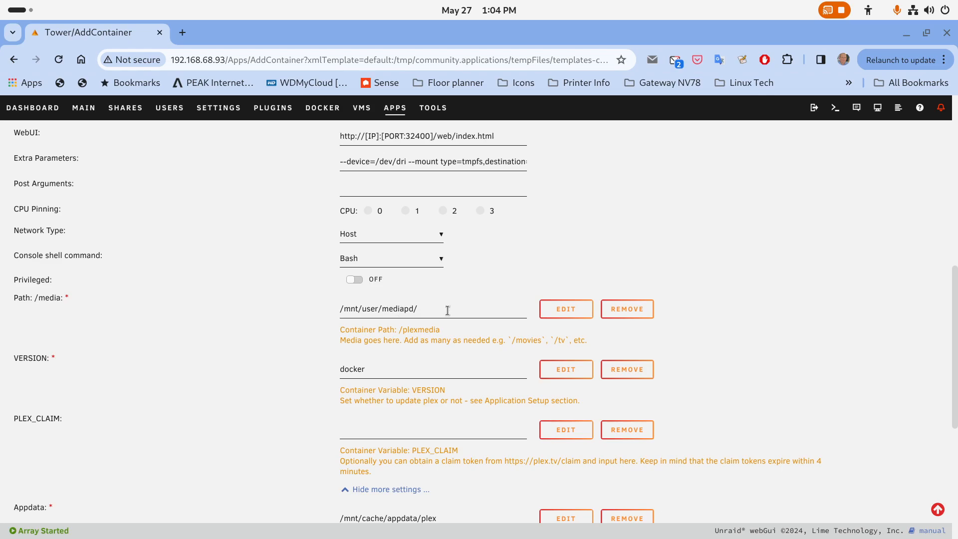
click(549, 310)
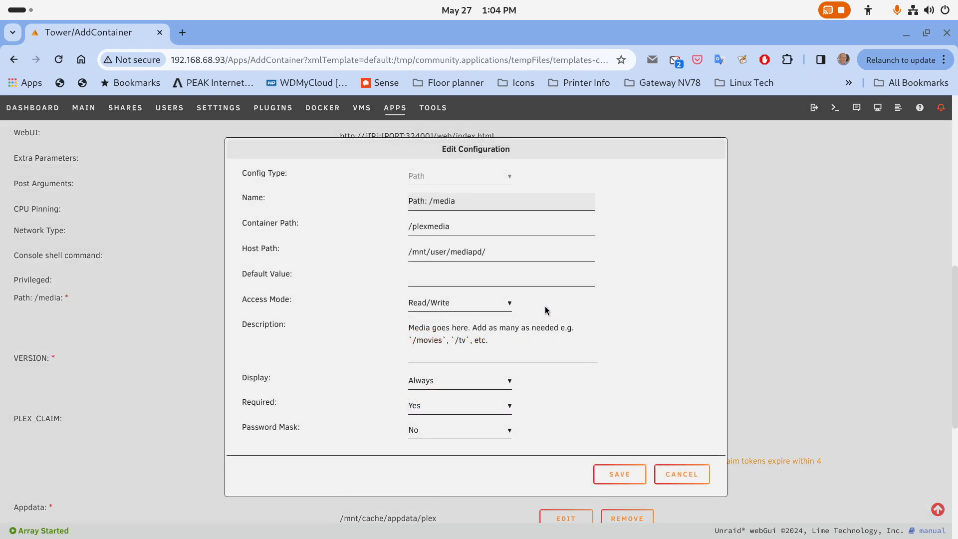
drag(486, 255, 369, 253)
key(BackSpace)
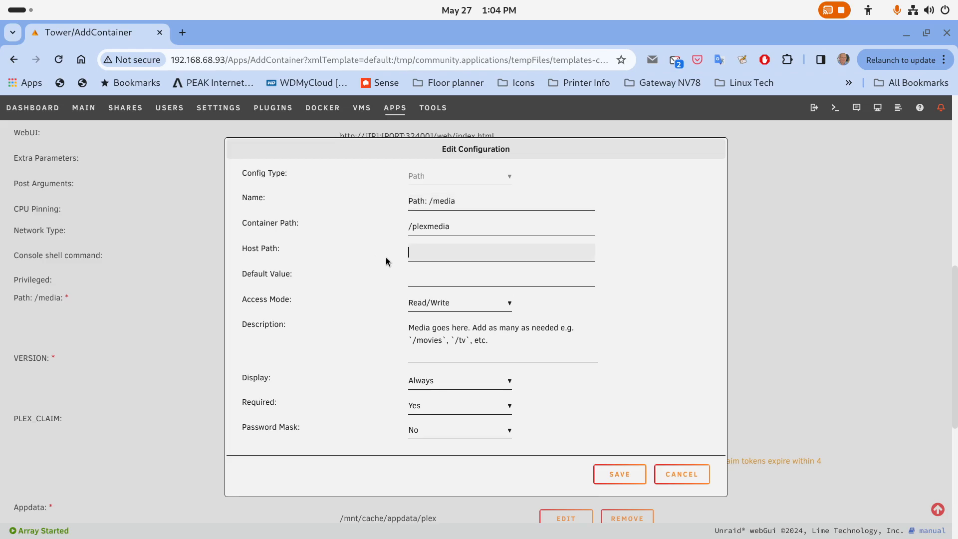
click(414, 255)
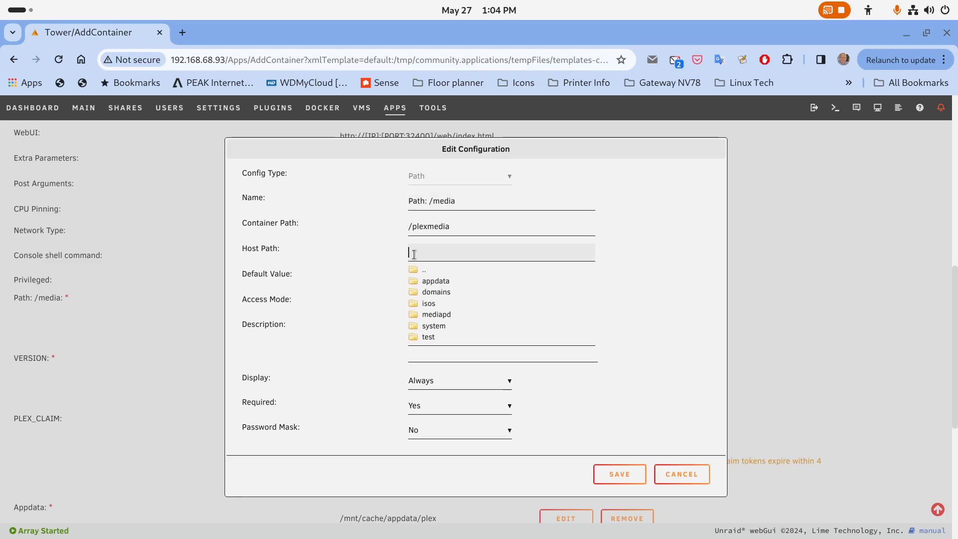
click(438, 314)
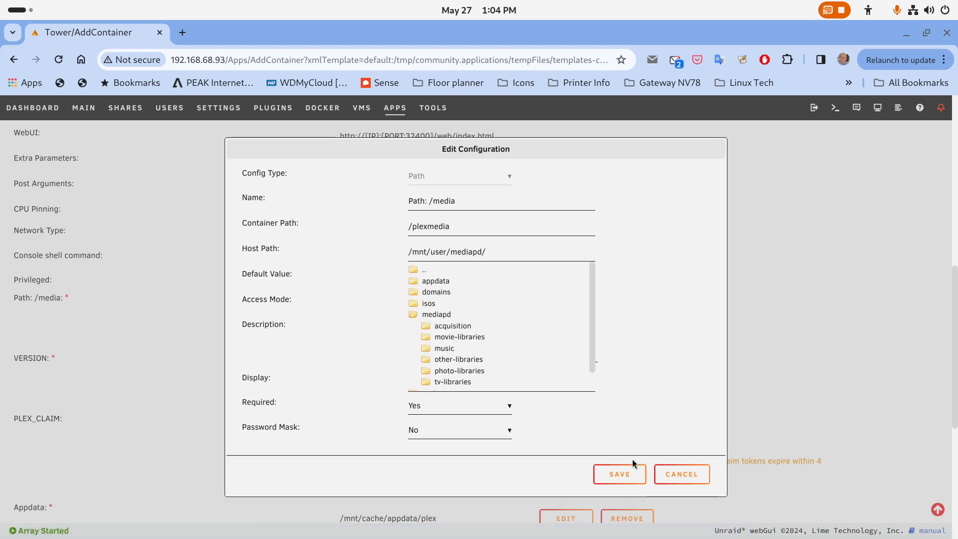
click(622, 473)
scroll(673, 319, down, 5)
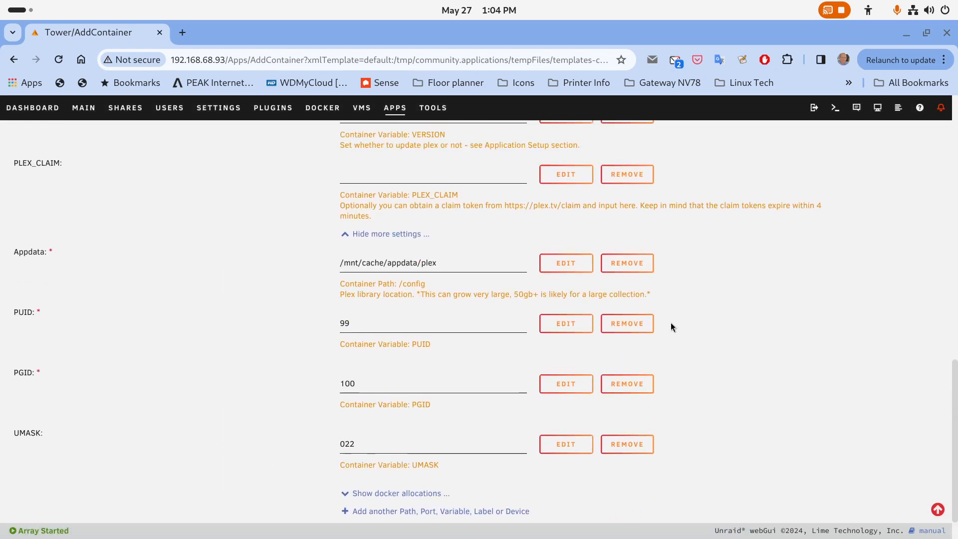
click(380, 514)
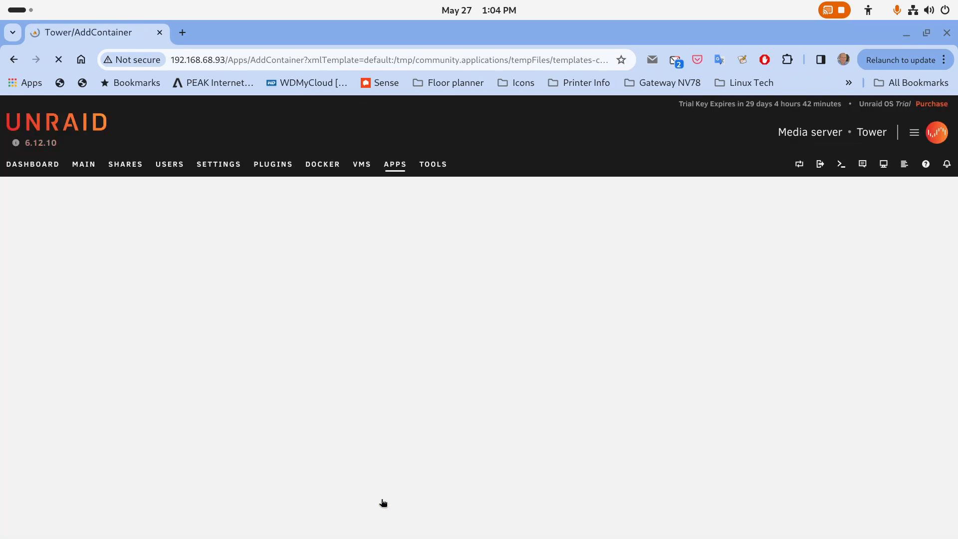
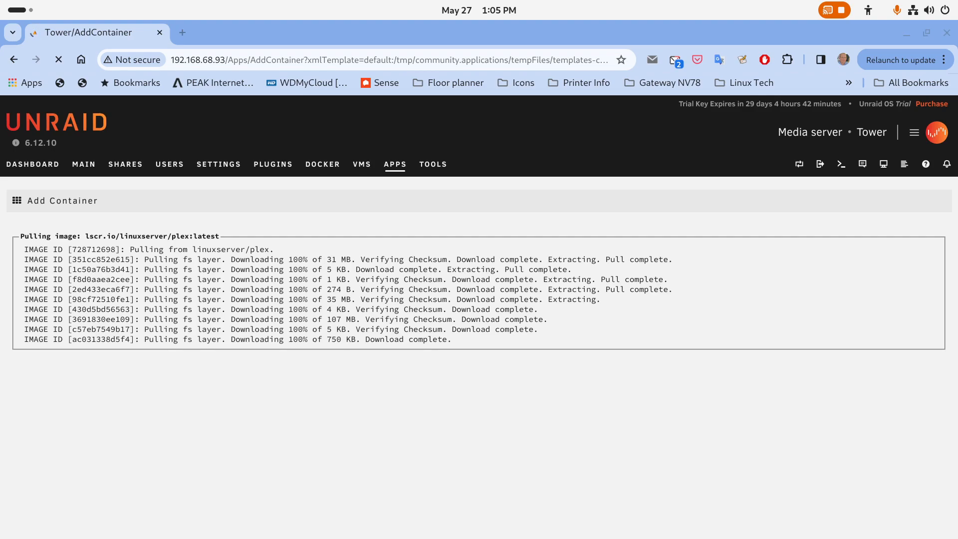
Switch to the UNRAID63 server's window and show its Docker containers
drag(957, 48, 327, 2)
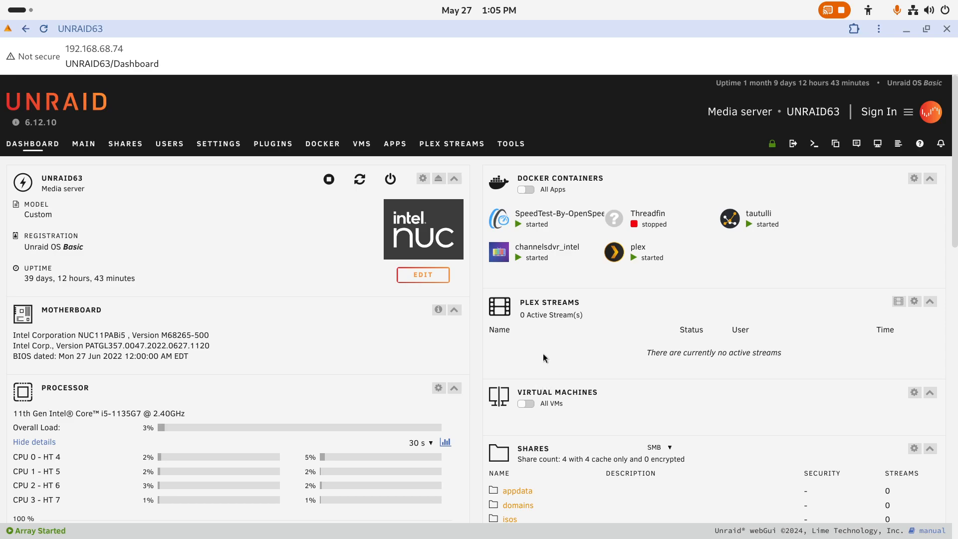
click(325, 144)
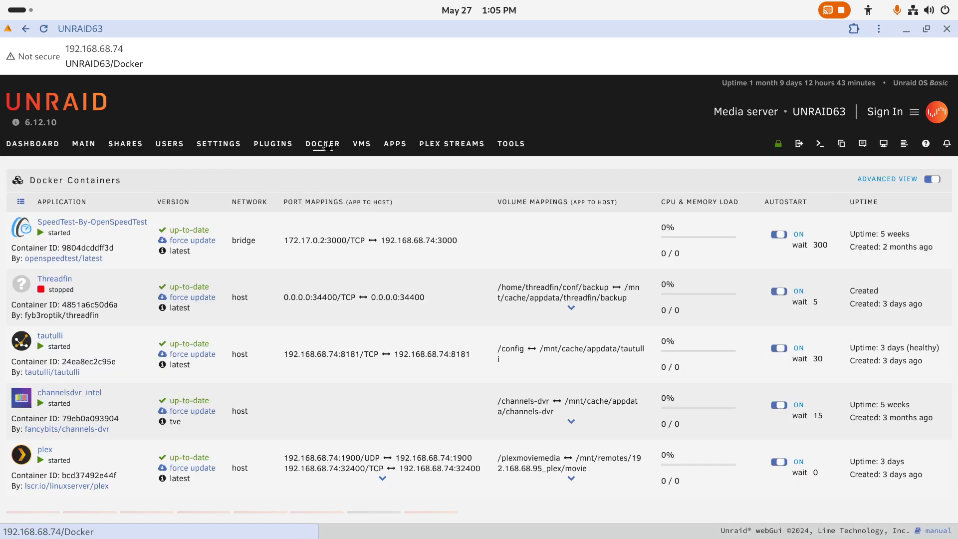
scroll(330, 300, down, 1)
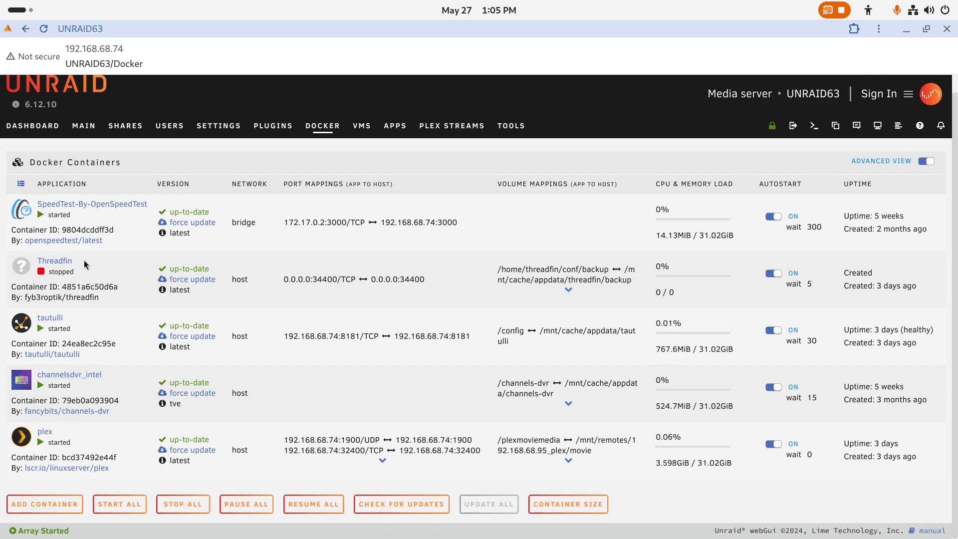
right_click(58, 263)
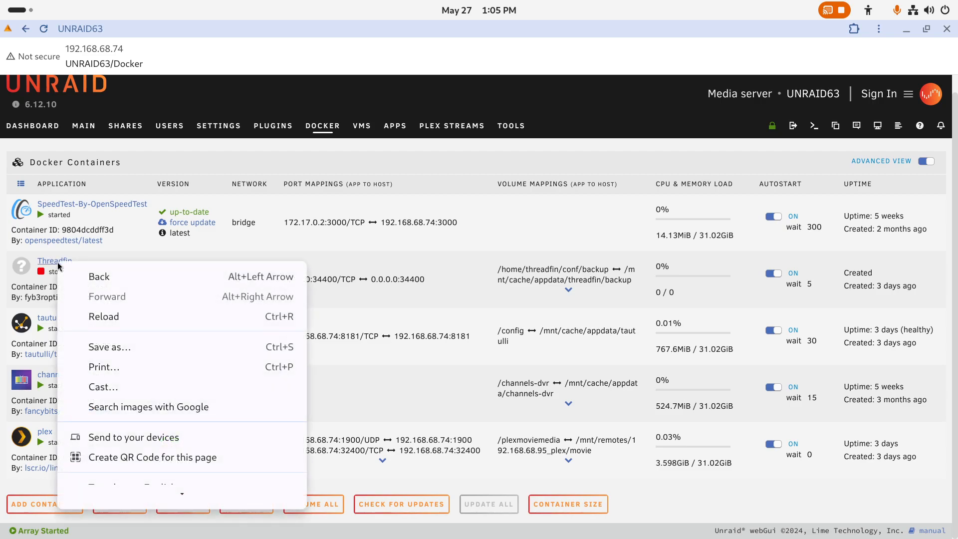
click(58, 262)
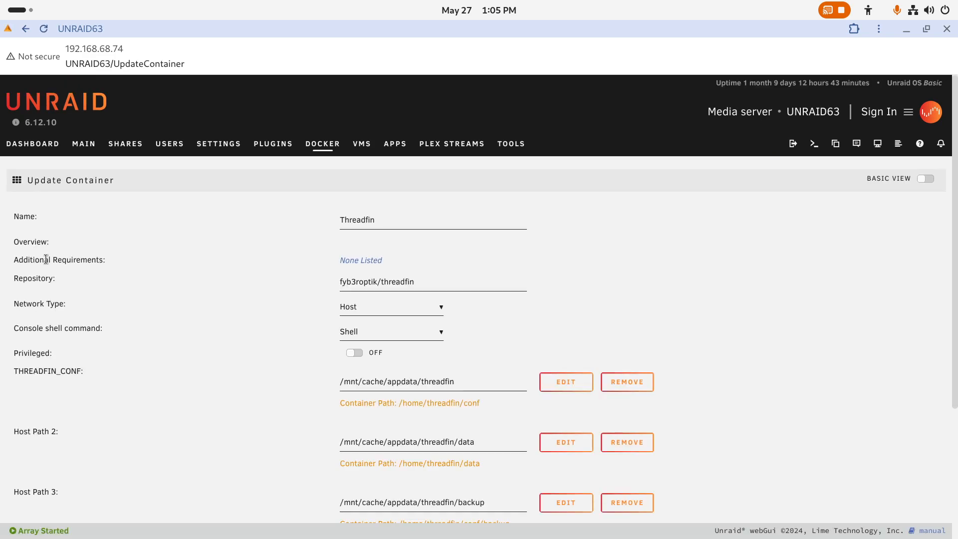
click(26, 29)
Remove the stopped Threadfin container from UNRAID63 together with its image
click(23, 288)
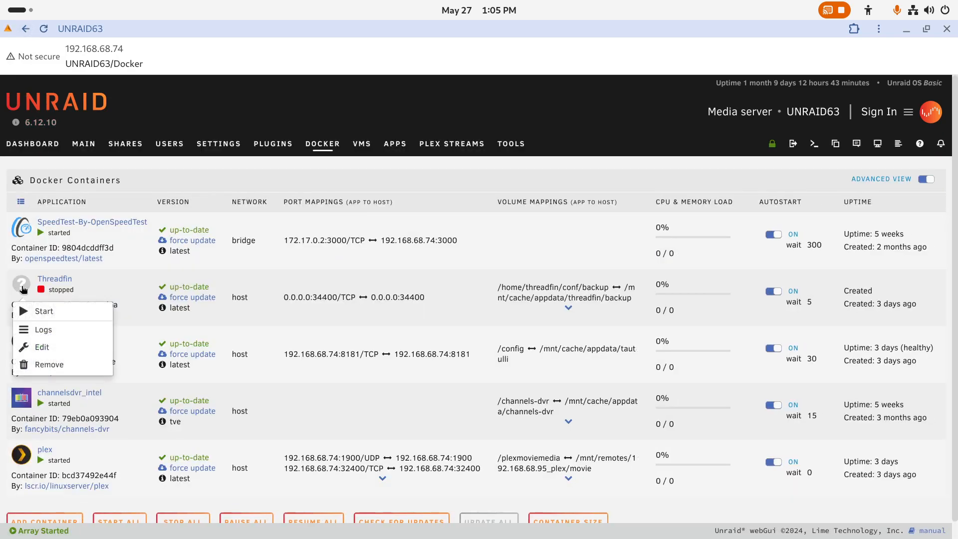
click(39, 364)
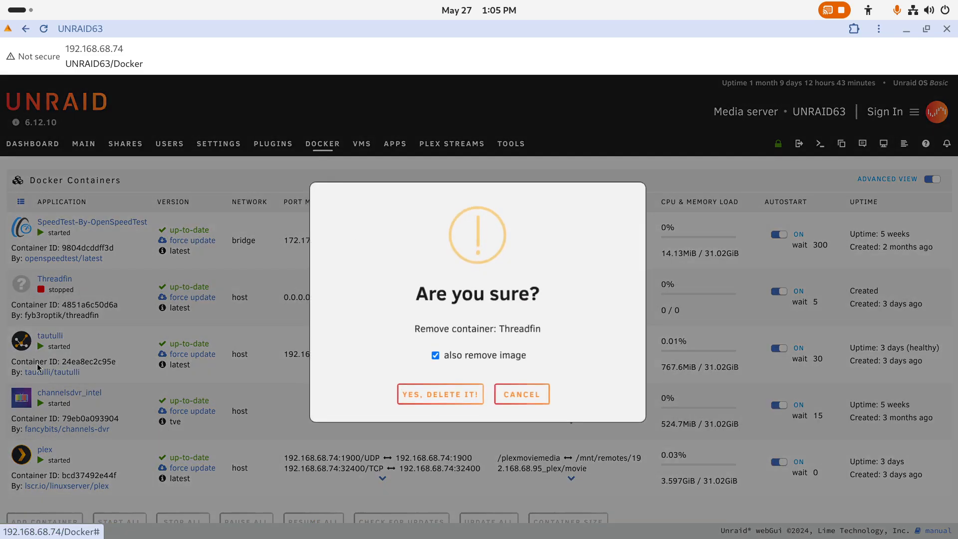
click(429, 391)
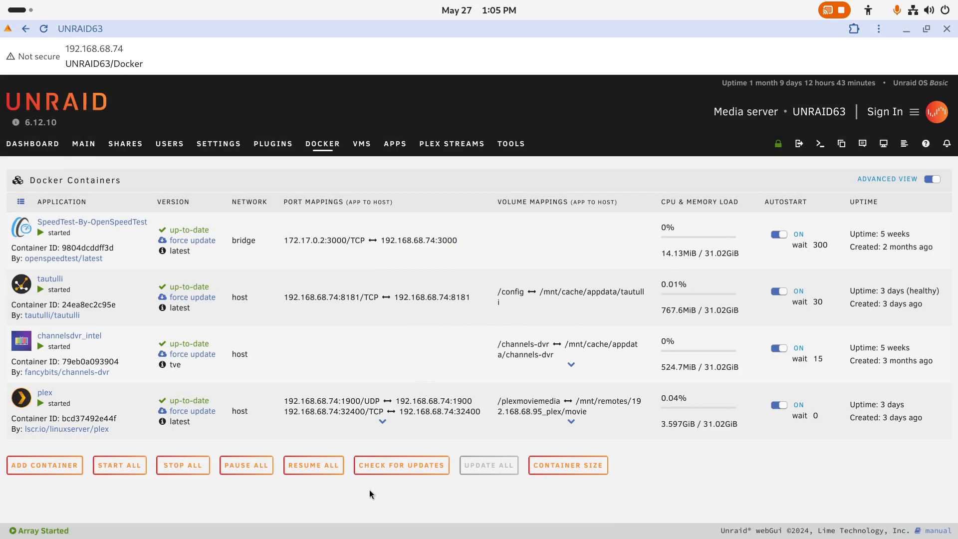
Check UNRAID63's Docker containers for updates and apply the update to its plex container
click(399, 468)
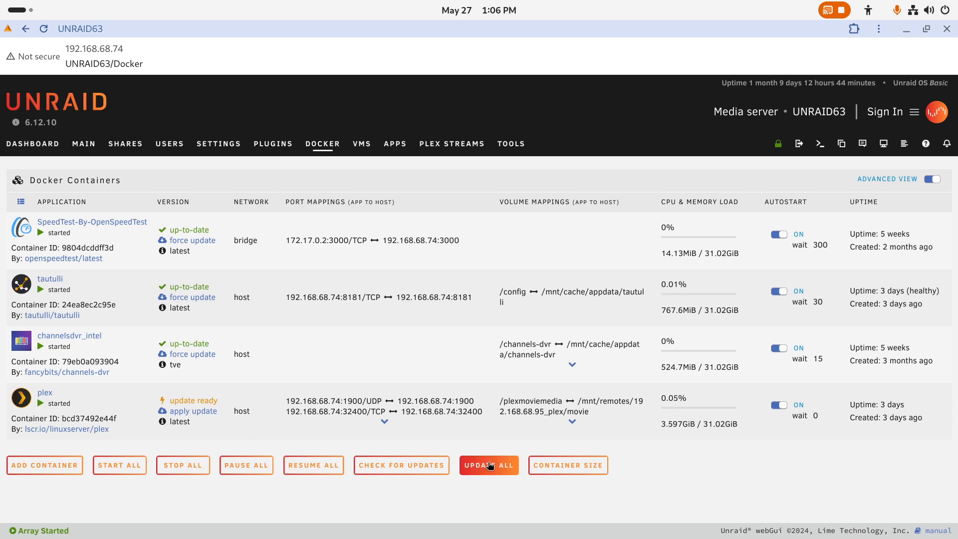
click(198, 413)
click(459, 382)
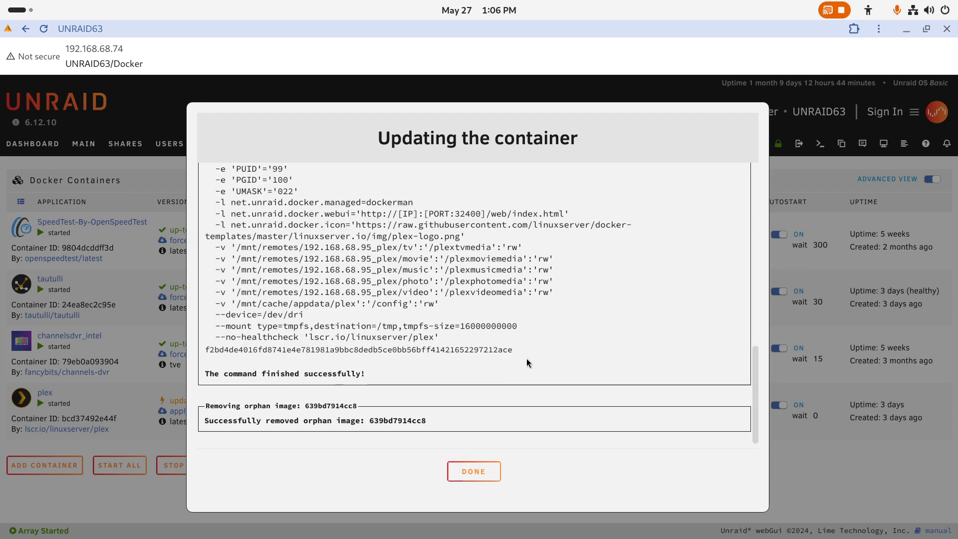
click(463, 470)
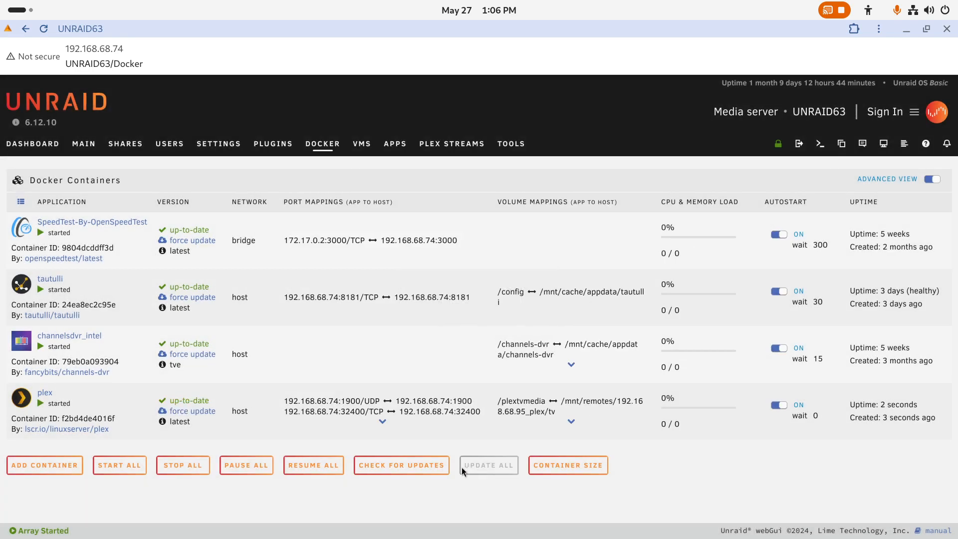
click(22, 397)
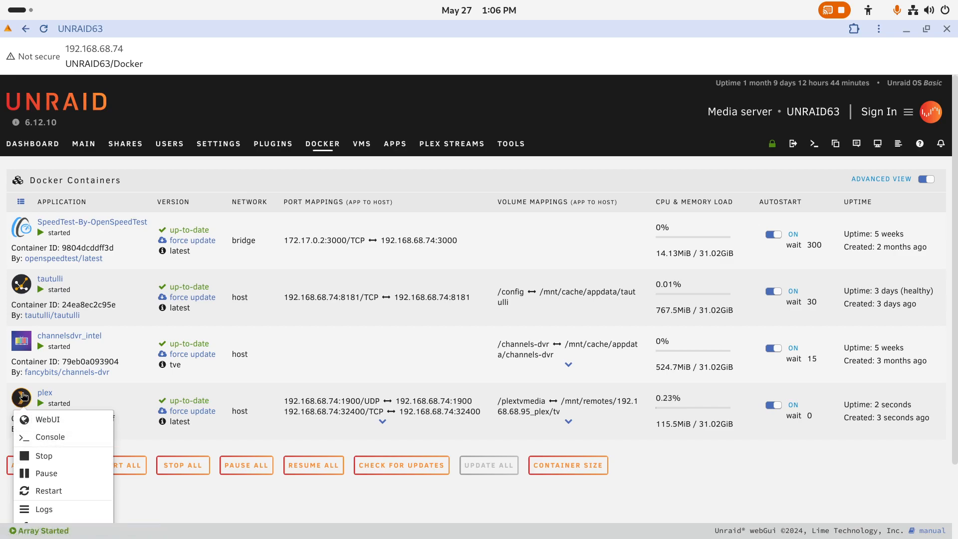
click(24, 396)
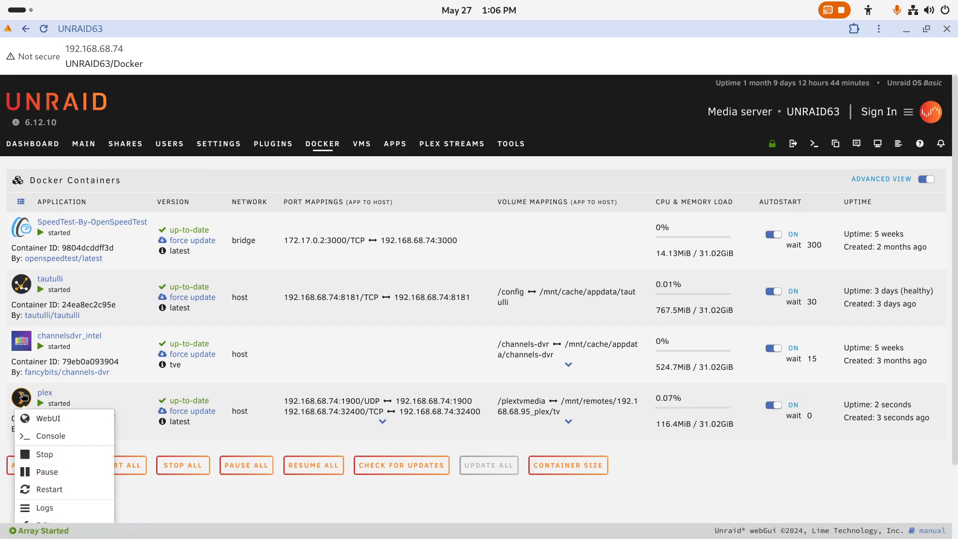
click(119, 385)
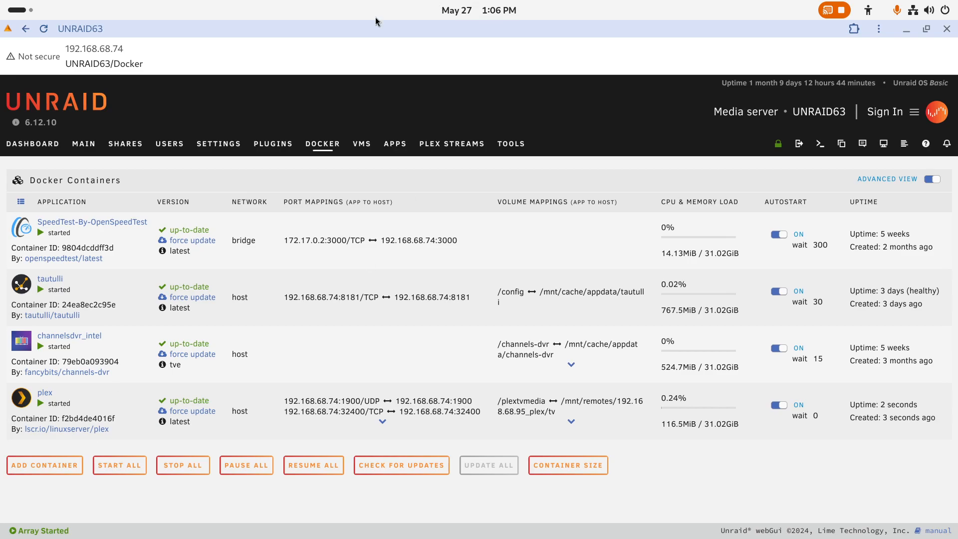
Move the UNRAID63 window aside and close Tower's plex installation log and app details
double_click(362, 28)
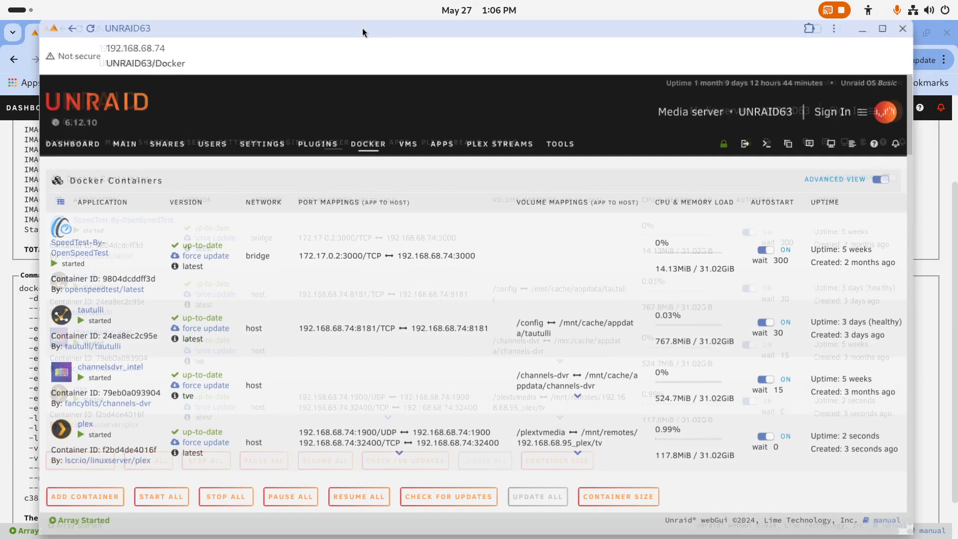
drag(363, 31, 957, 107)
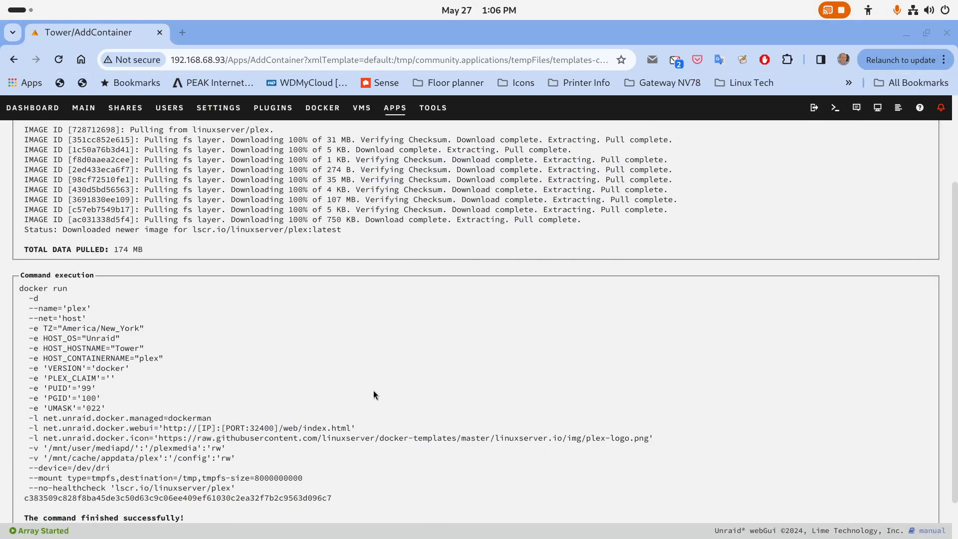
scroll(374, 395, down, 2)
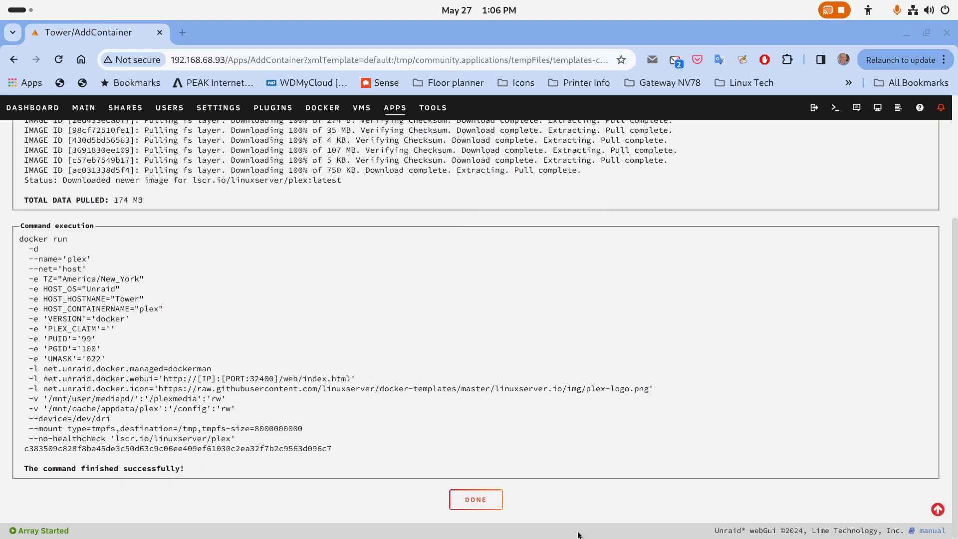
click(479, 499)
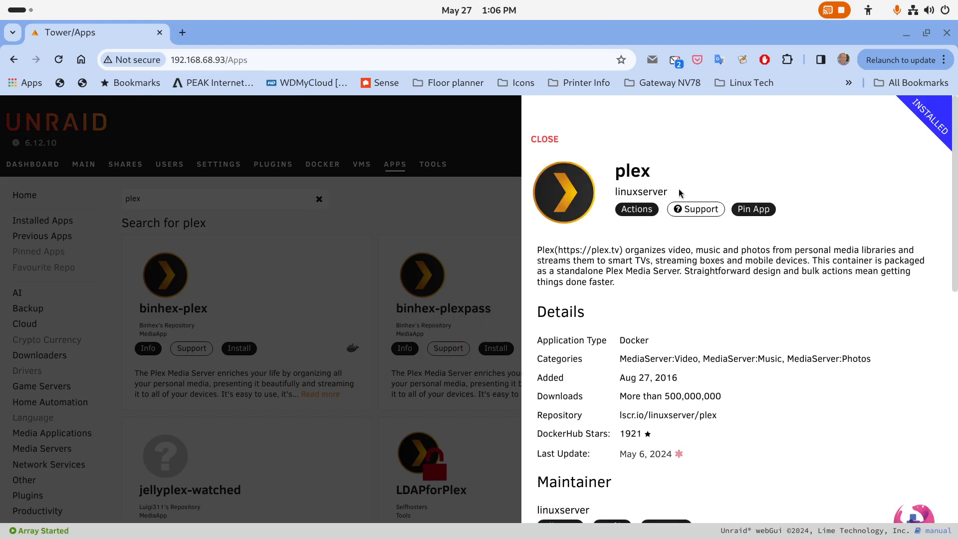
click(495, 144)
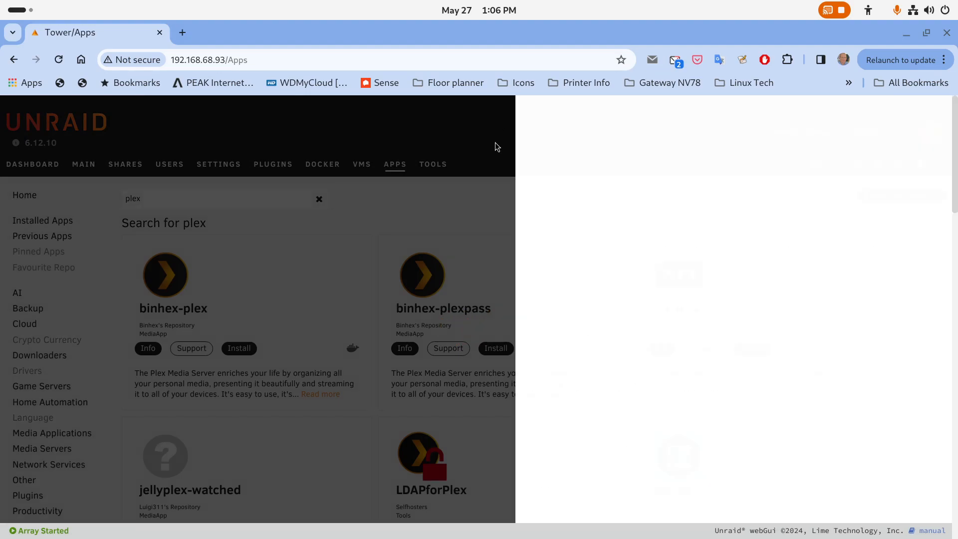
Show Tower's Docker containers and open the plex container's WebUI
click(330, 168)
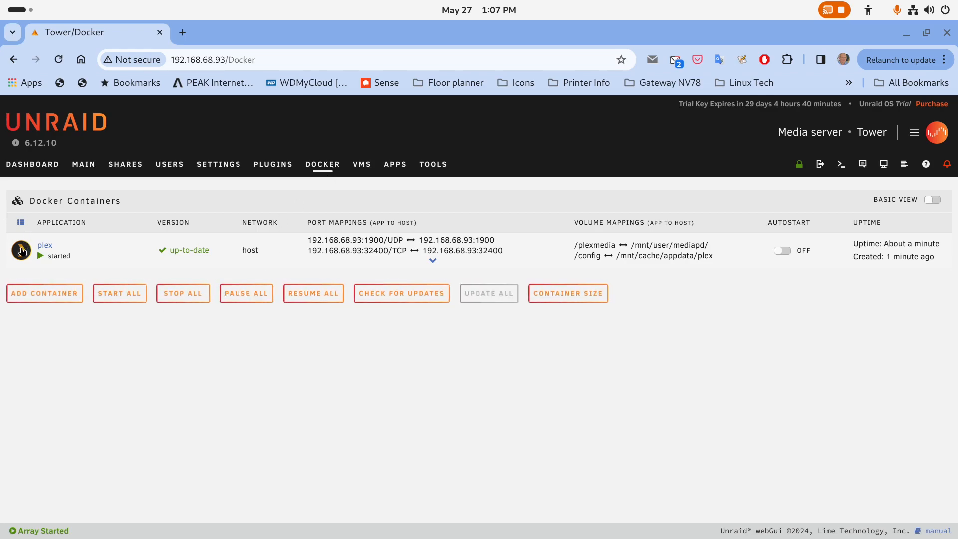
click(22, 251)
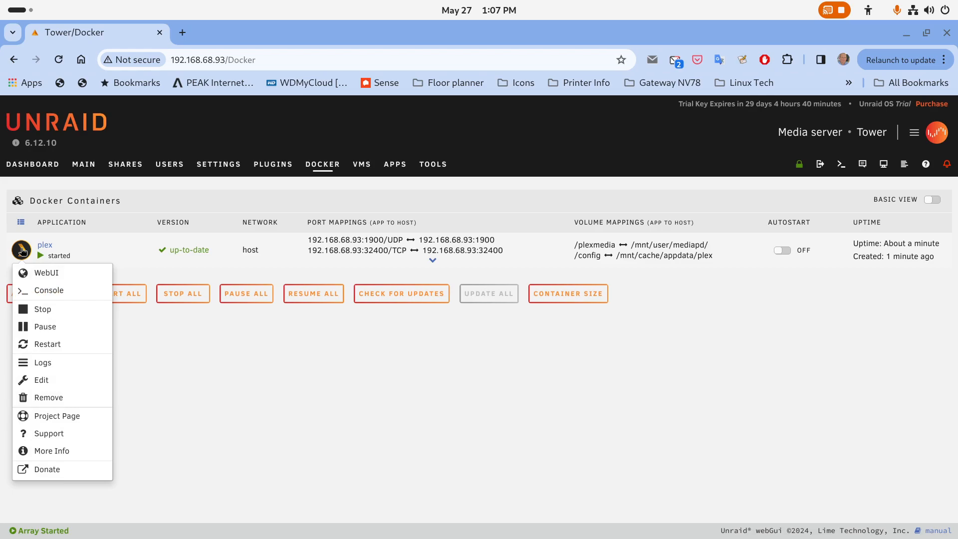
click(39, 276)
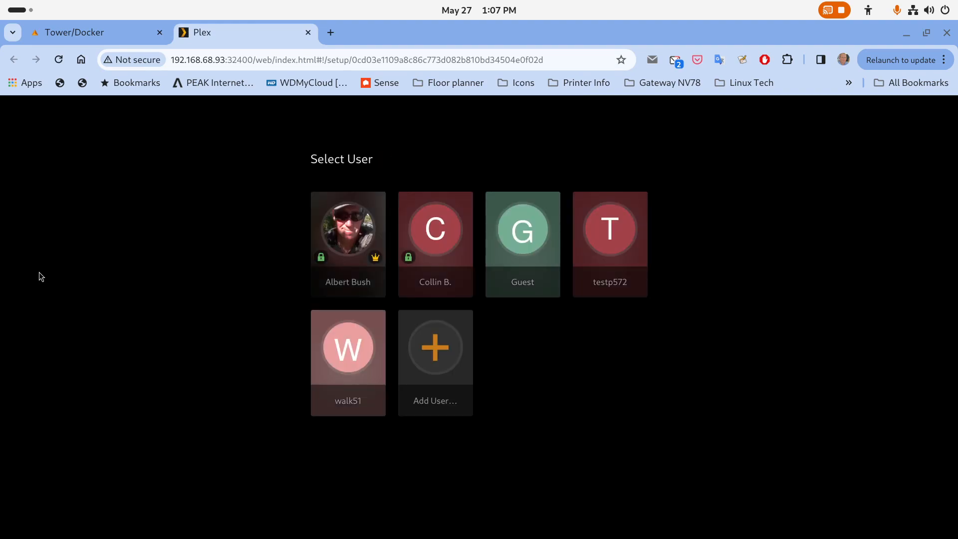
Select the owner's Plex user profile, enter its PIN and dismiss the How Plex Works introduction
click(354, 232)
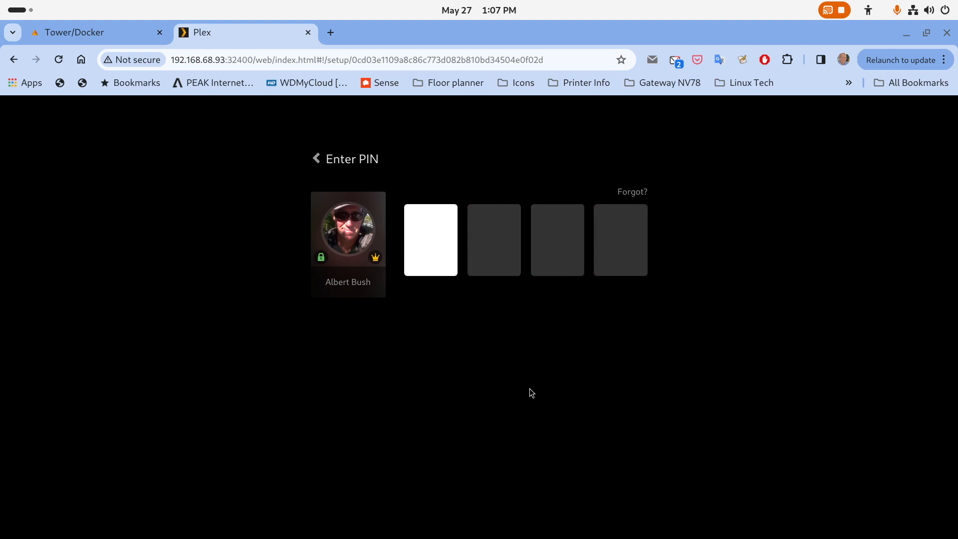
text(****)
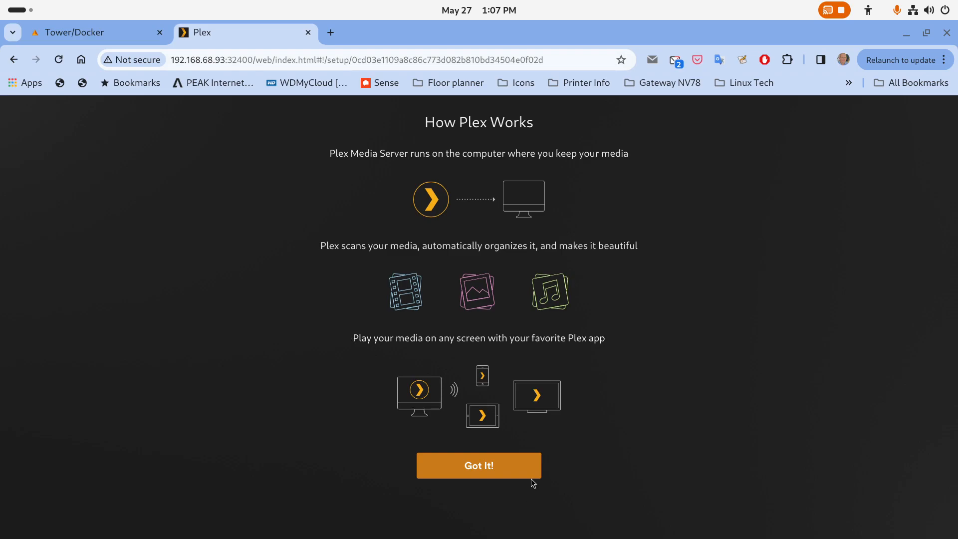
click(510, 471)
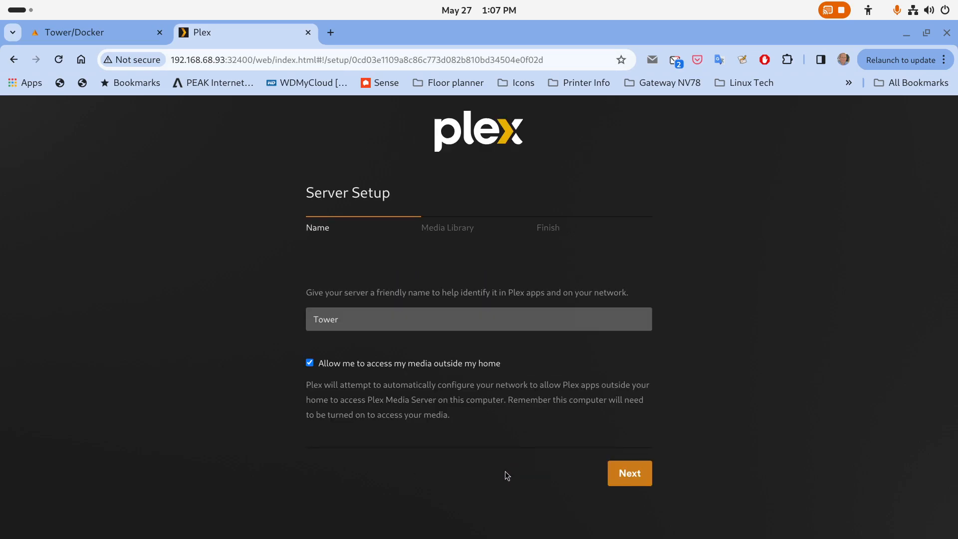
Name the Plex server Tower-Unraid, disable media access outside the home and continue to the media library setup
click(349, 322)
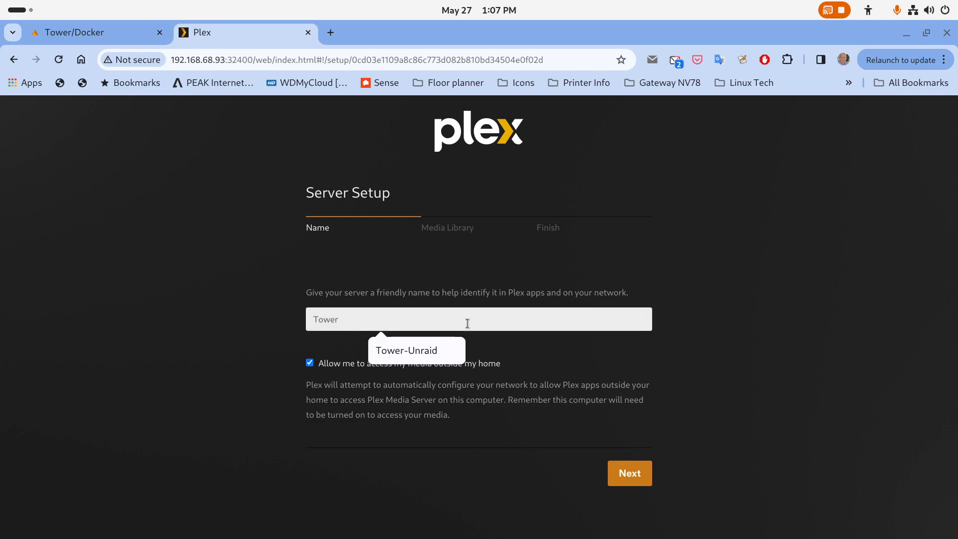
text(-Unraid)
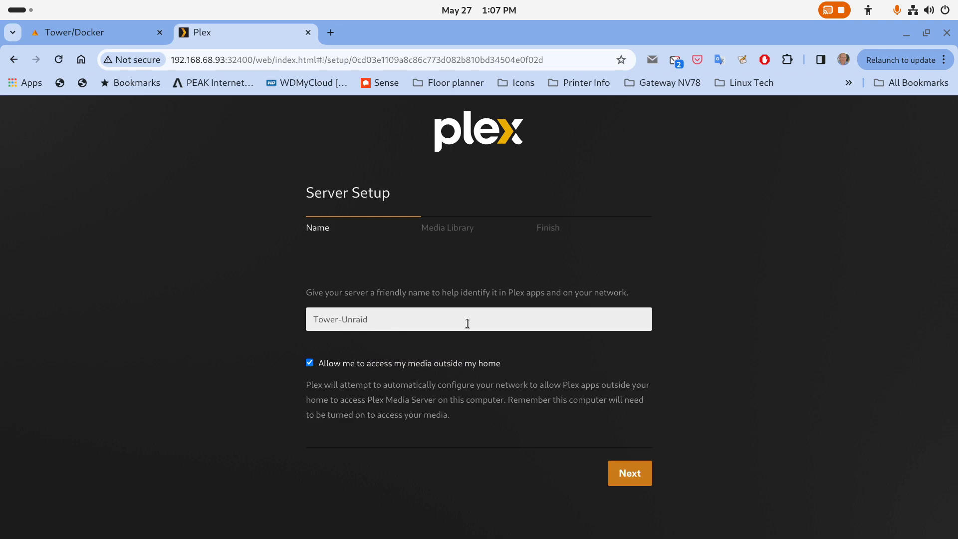
click(310, 364)
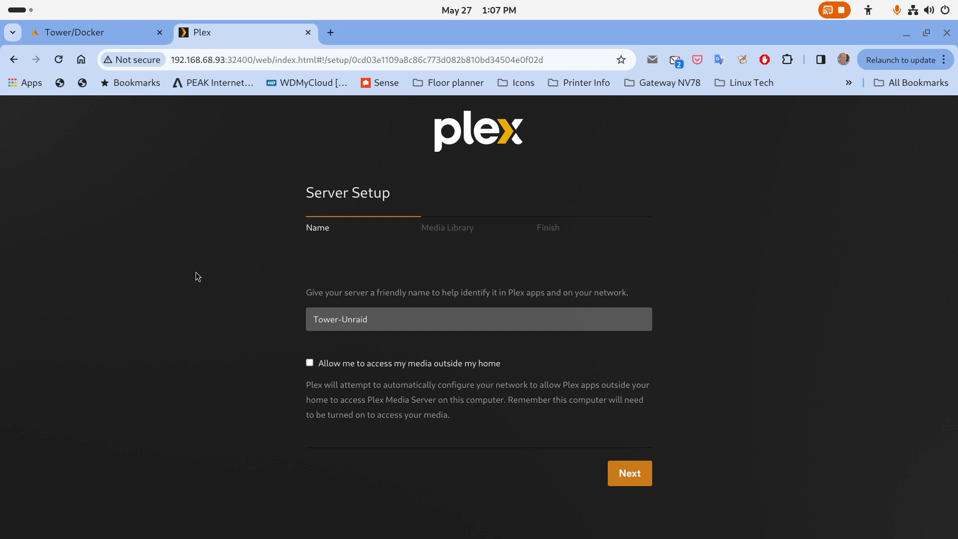
click(651, 481)
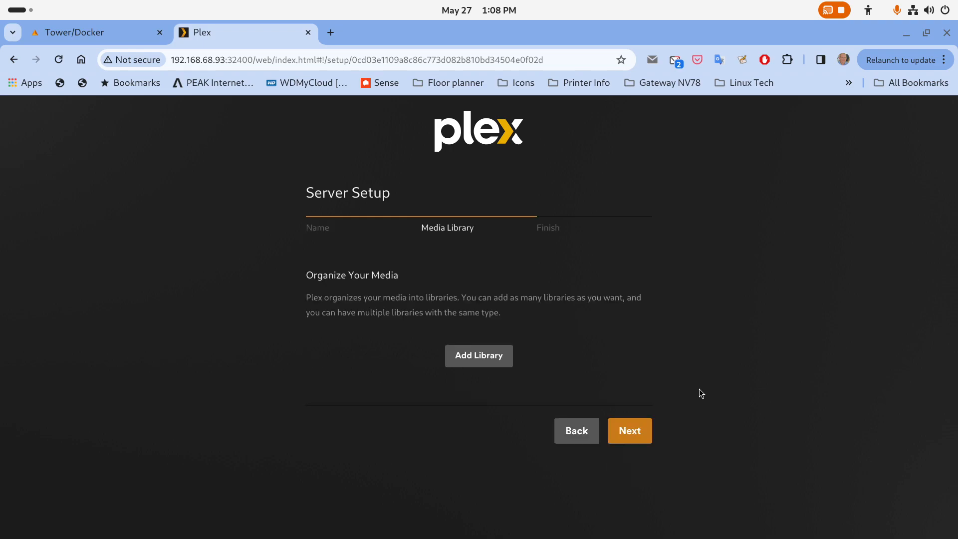
Start a new library of type Movies and open the browser for its media folder
click(477, 356)
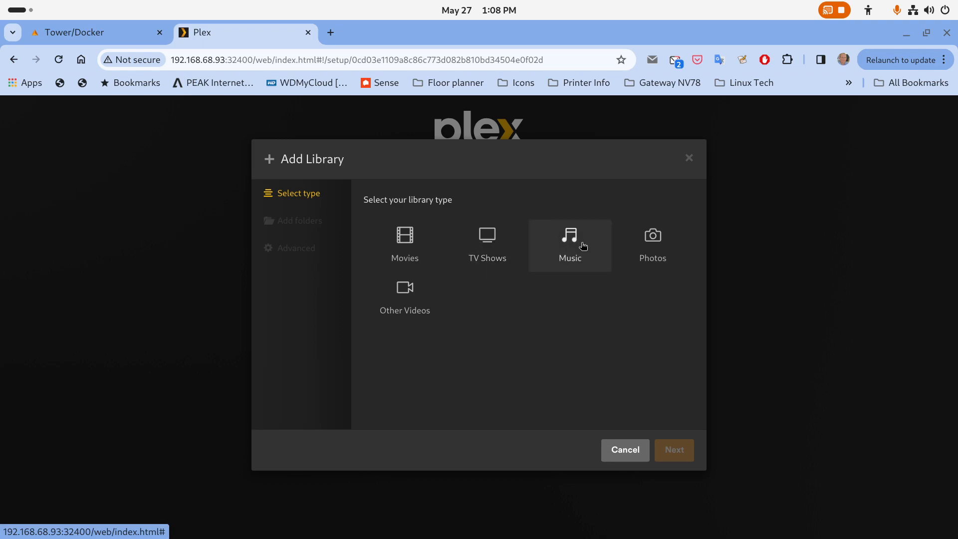
click(410, 239)
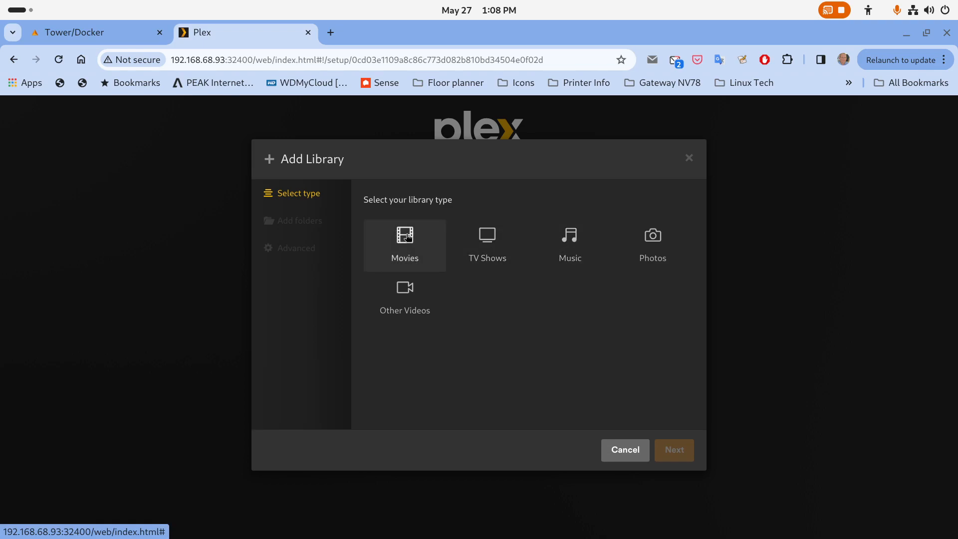
click(680, 450)
click(518, 233)
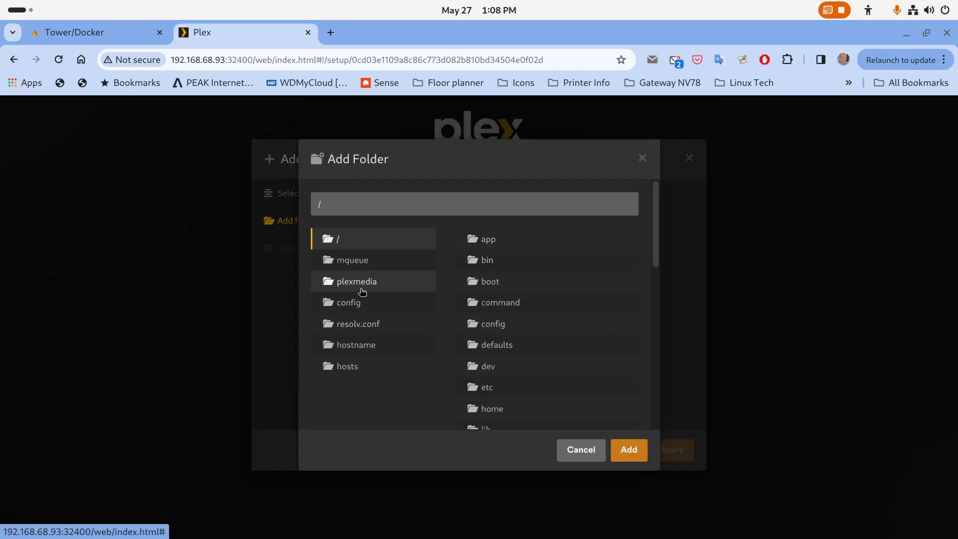
Check the container path and host path of the plex container's media mapping in Unraid, then return to the Plex setup
click(106, 26)
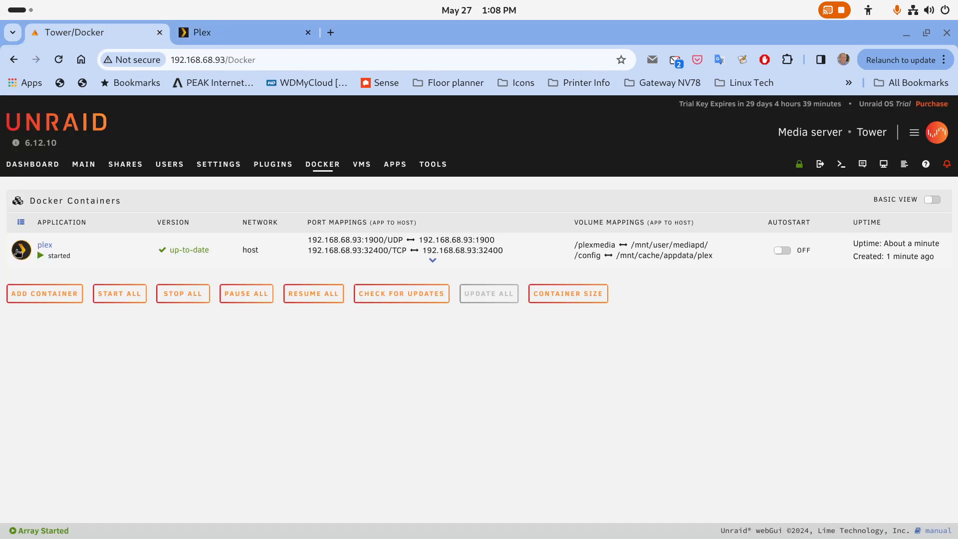
click(18, 251)
click(40, 382)
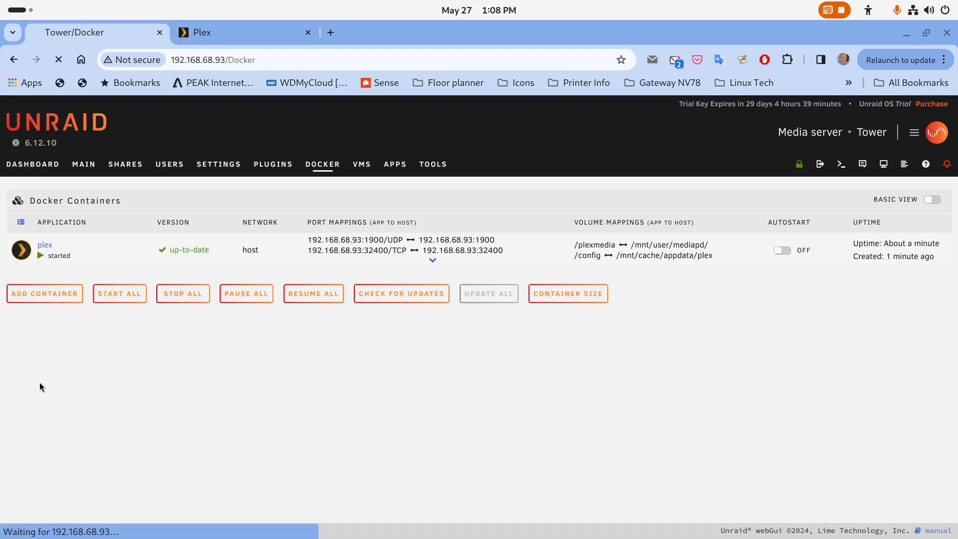
scroll(220, 294, down, 1)
scroll(221, 291, down, 3)
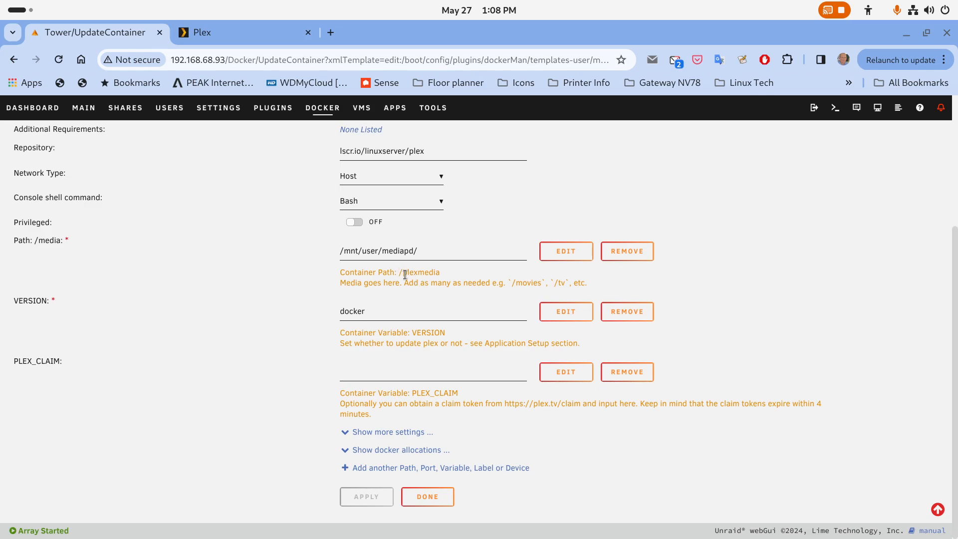
drag(402, 272, 442, 274)
click(566, 251)
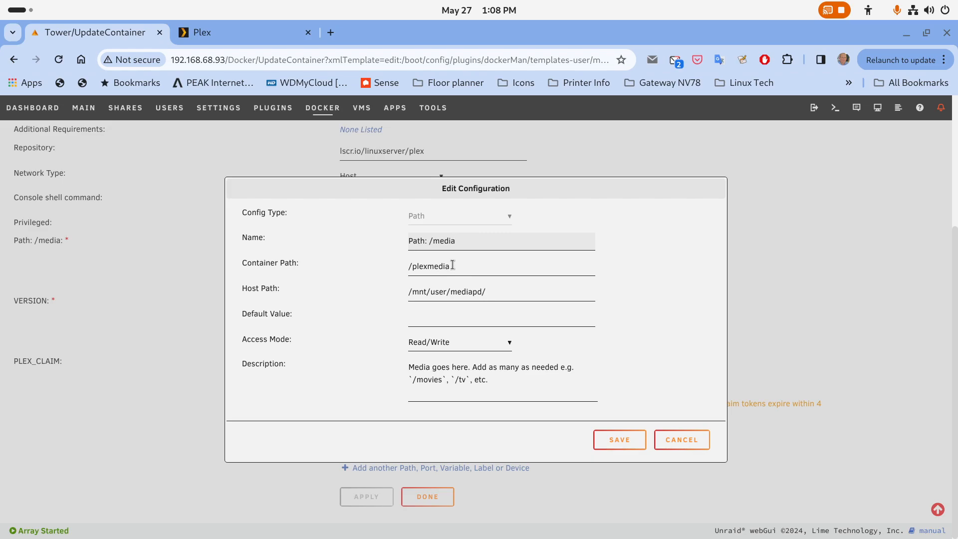
click(682, 440)
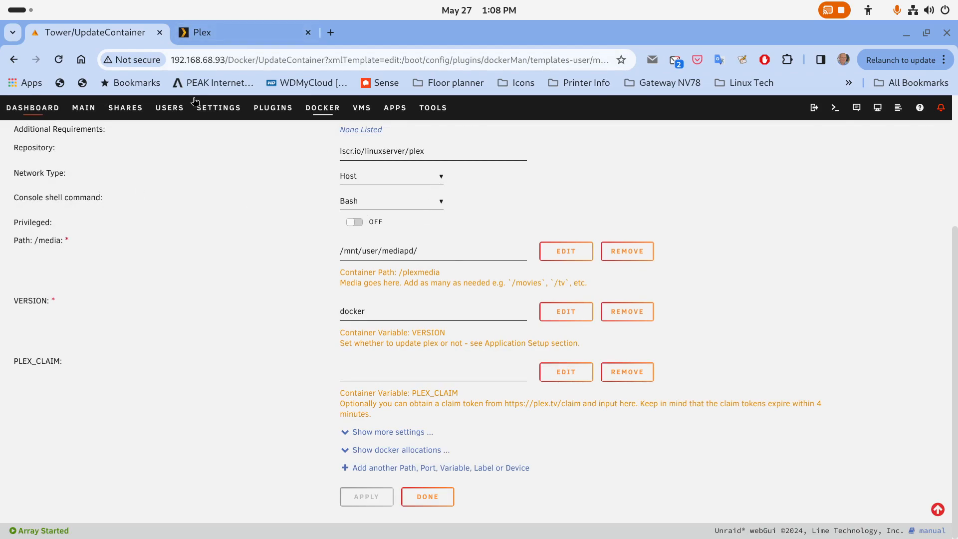
click(322, 108)
click(230, 31)
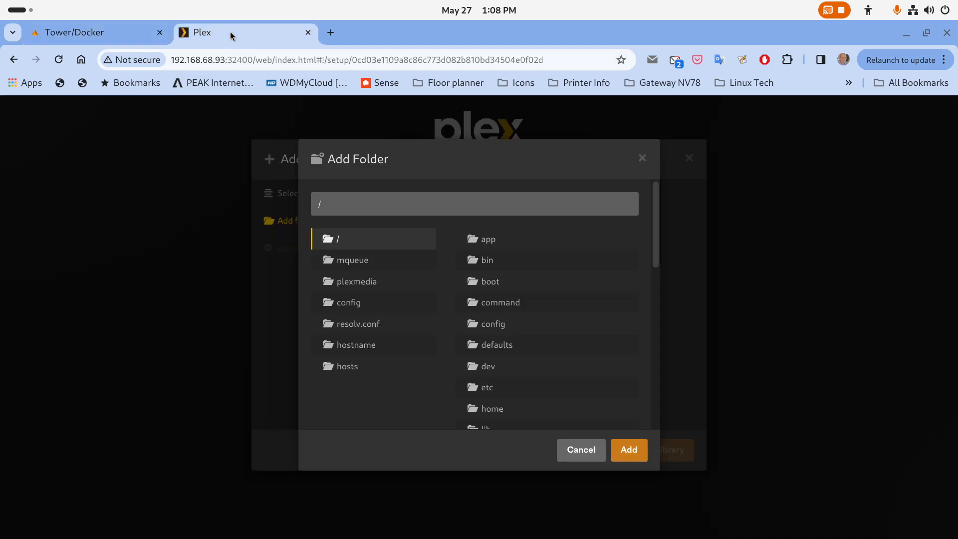
Add the folder /plexmedia/movie-libraries/movie-main to the Movies library, leaving it as the only folder
click(371, 282)
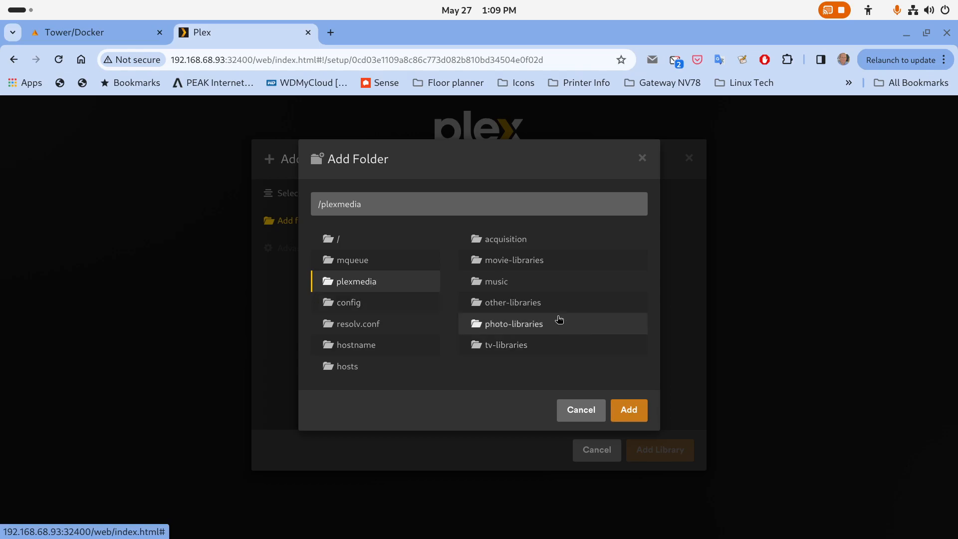
click(519, 263)
click(503, 323)
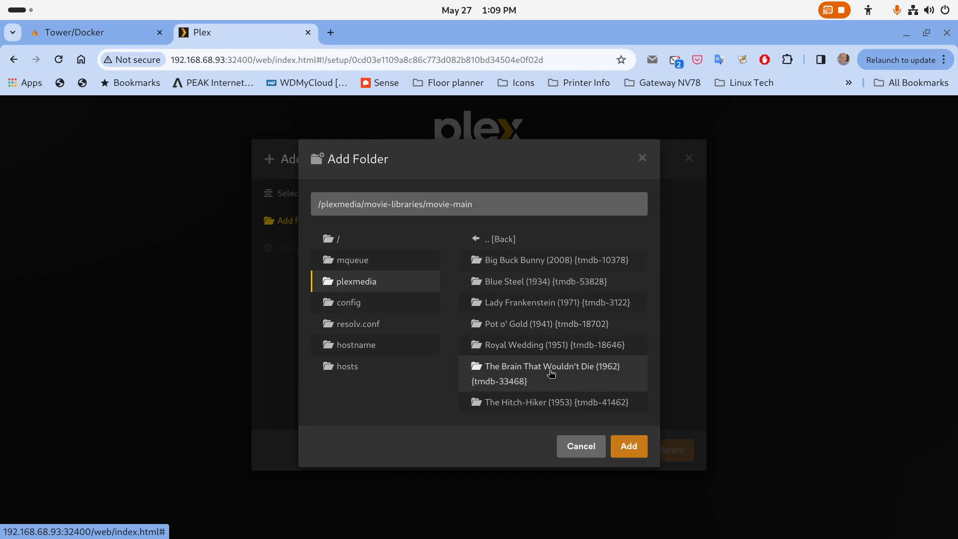
click(626, 453)
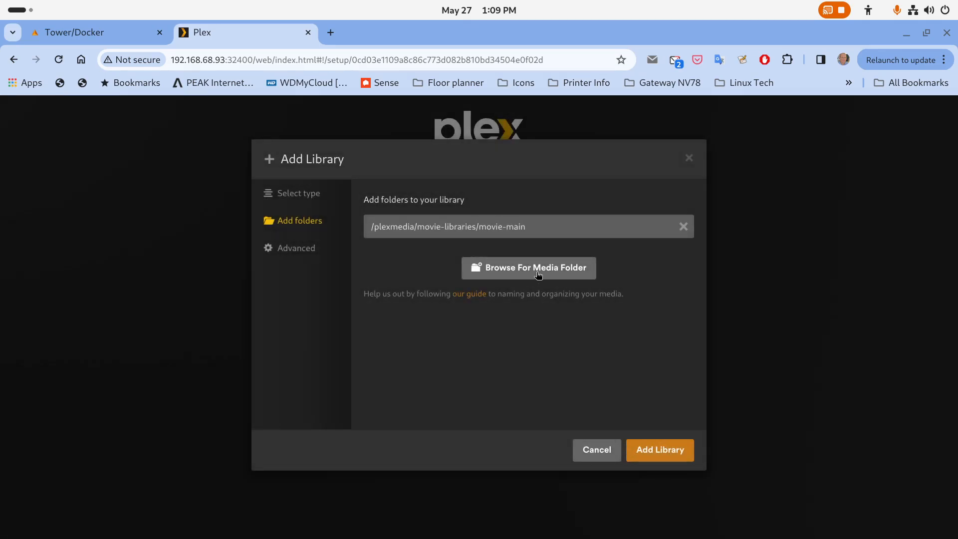
click(537, 274)
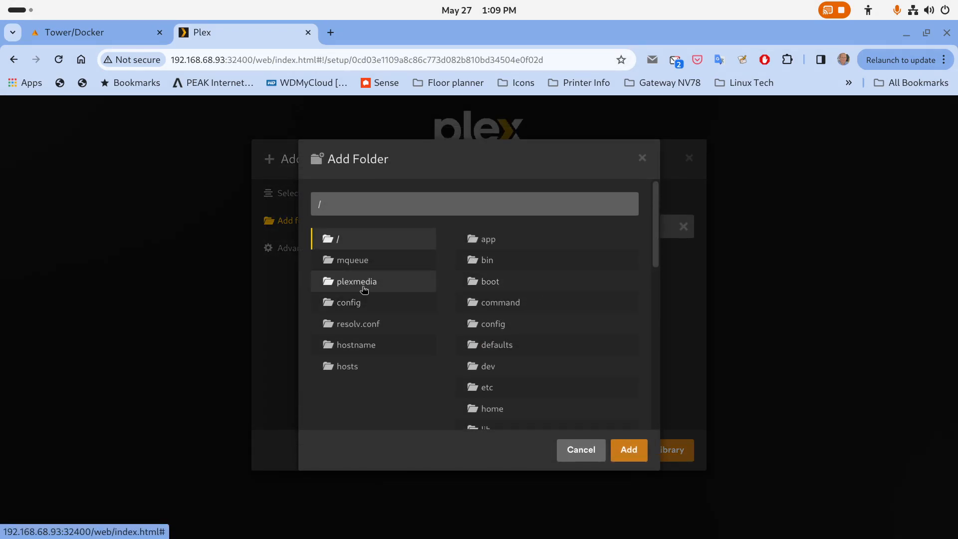
click(592, 454)
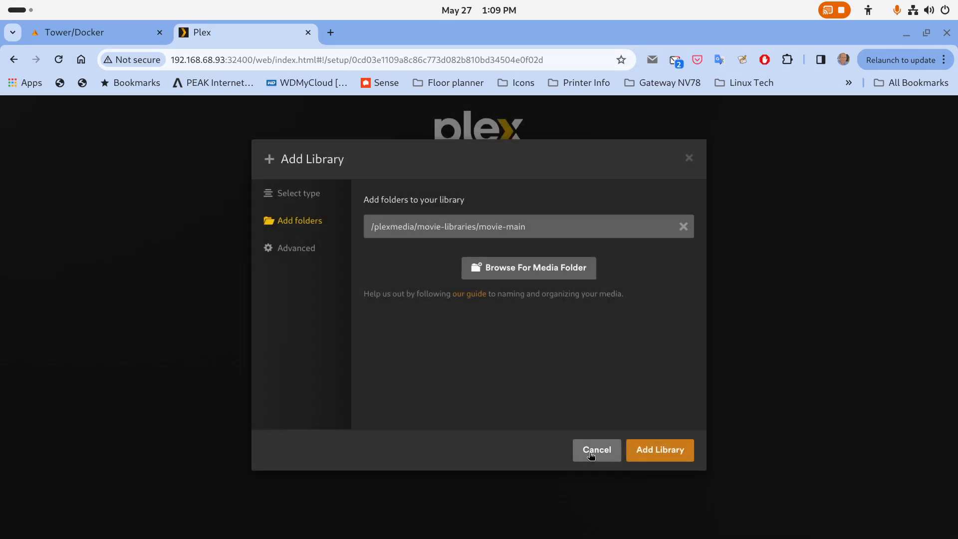
Set the Movies library's minimum automatic collection size to 2 in its advanced options and add the library
click(310, 252)
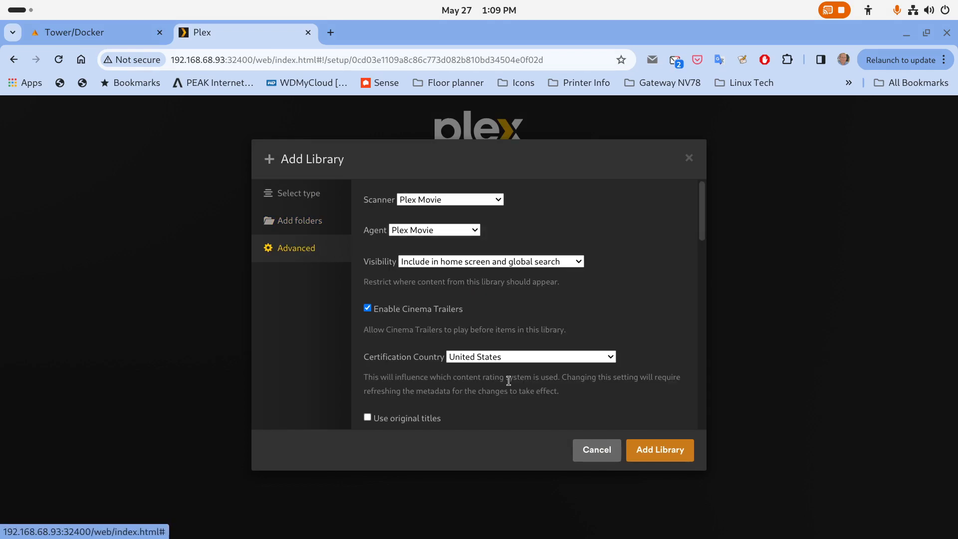
scroll(508, 381, down, 10)
scroll(507, 373, up, 4)
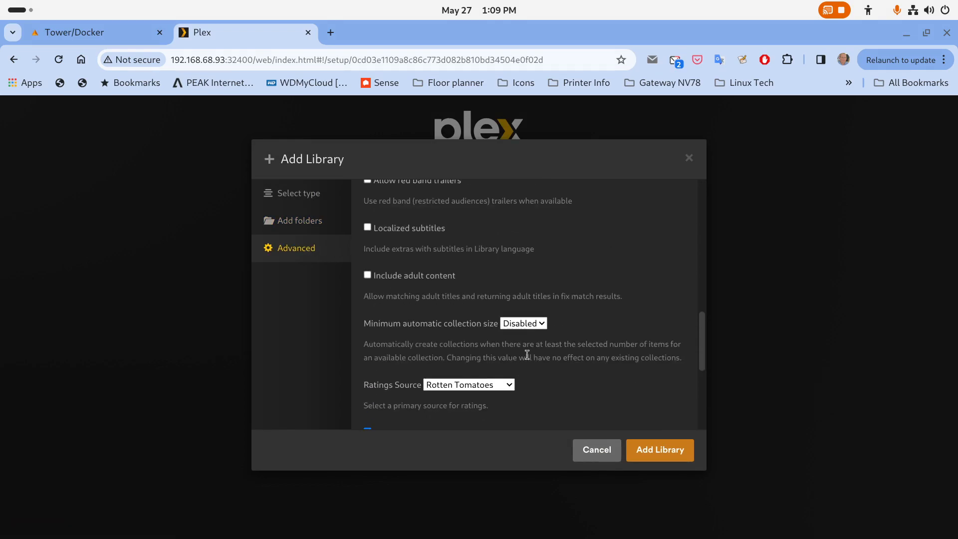
click(539, 324)
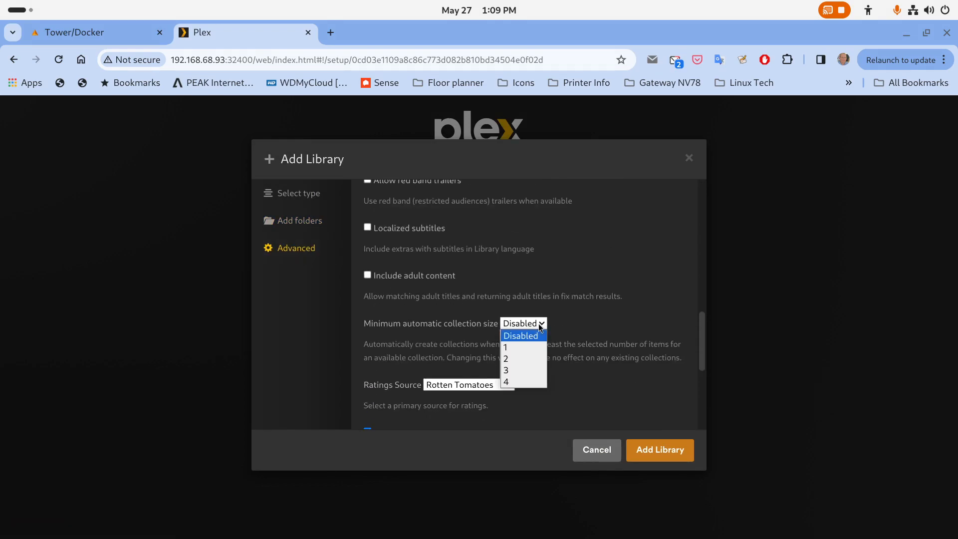
click(510, 359)
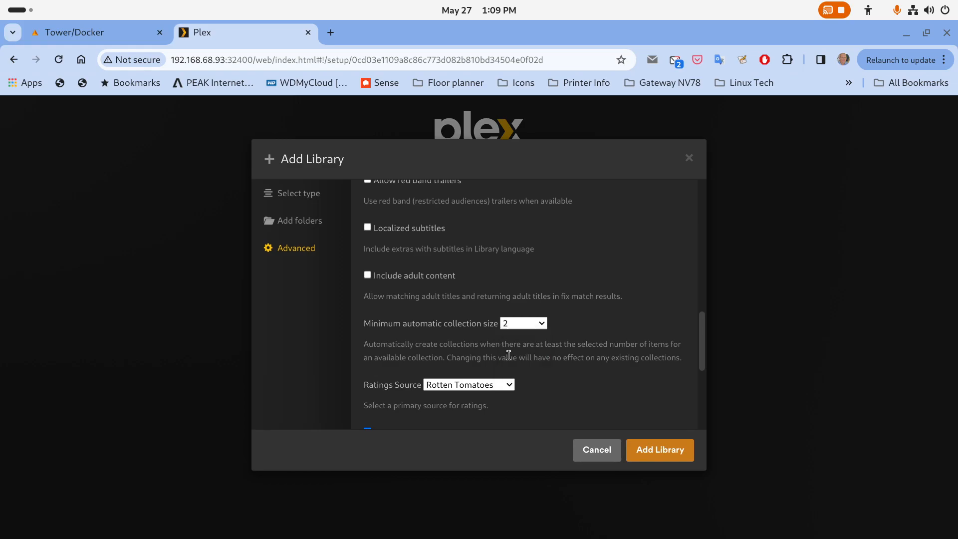
click(674, 451)
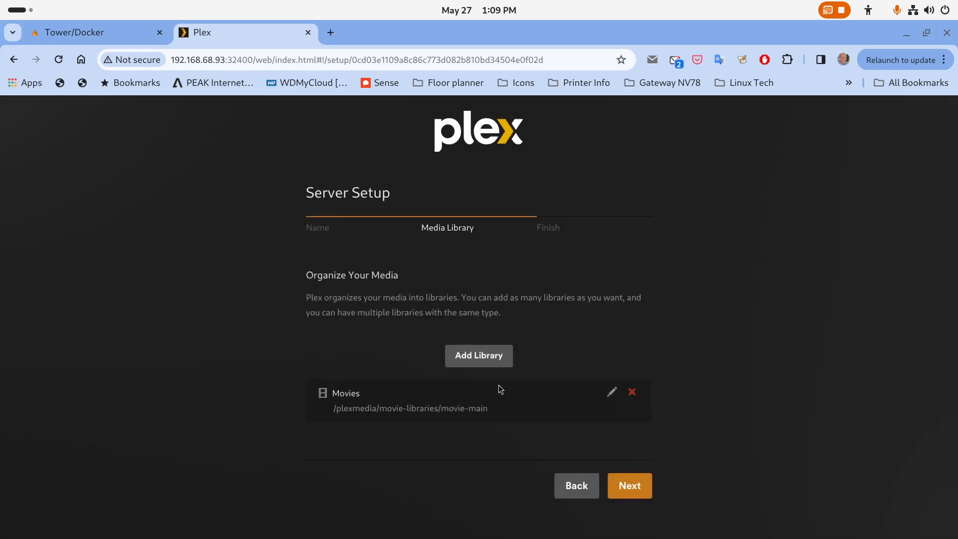
Start a second Movies-type library named "Movies - 4K" and open the browser for its media folder
click(489, 361)
click(412, 244)
click(417, 367)
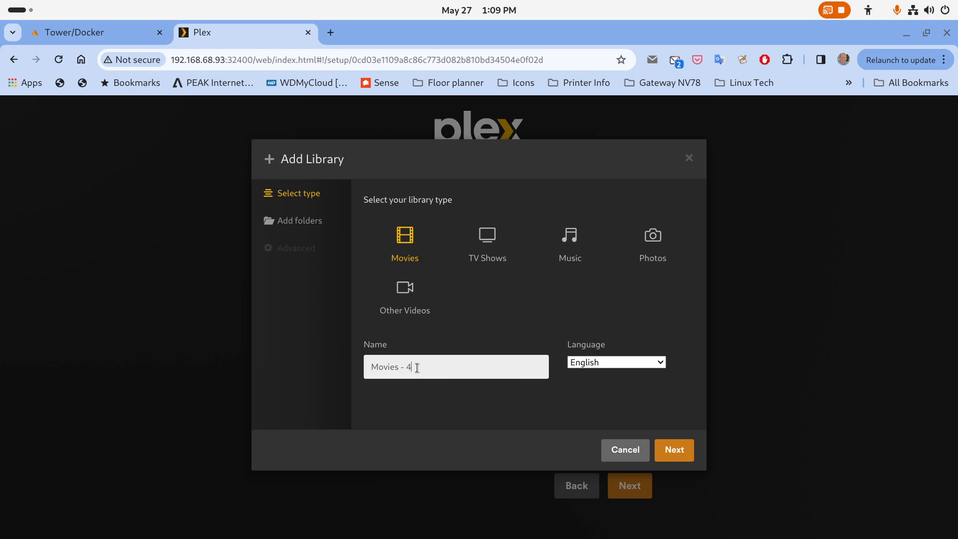
text(- 4K)
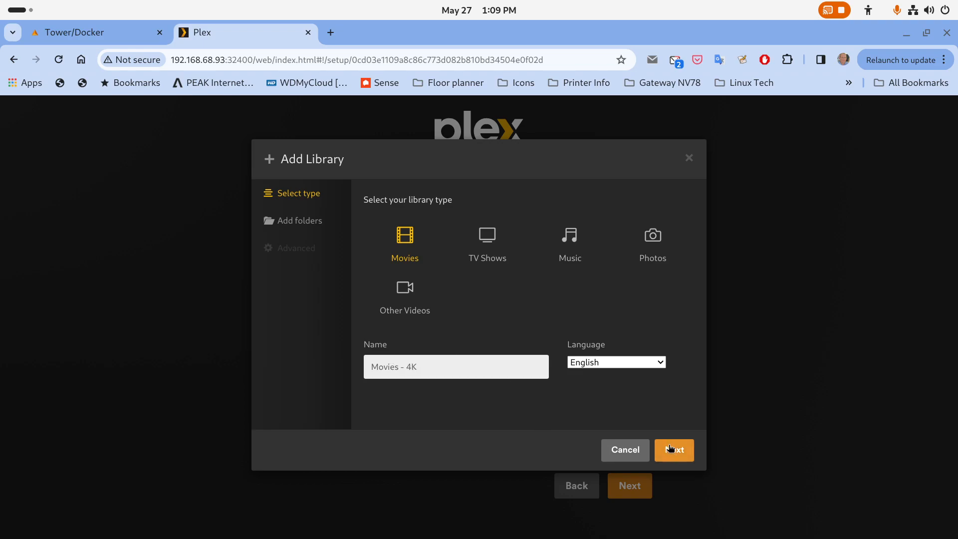
click(674, 450)
click(544, 239)
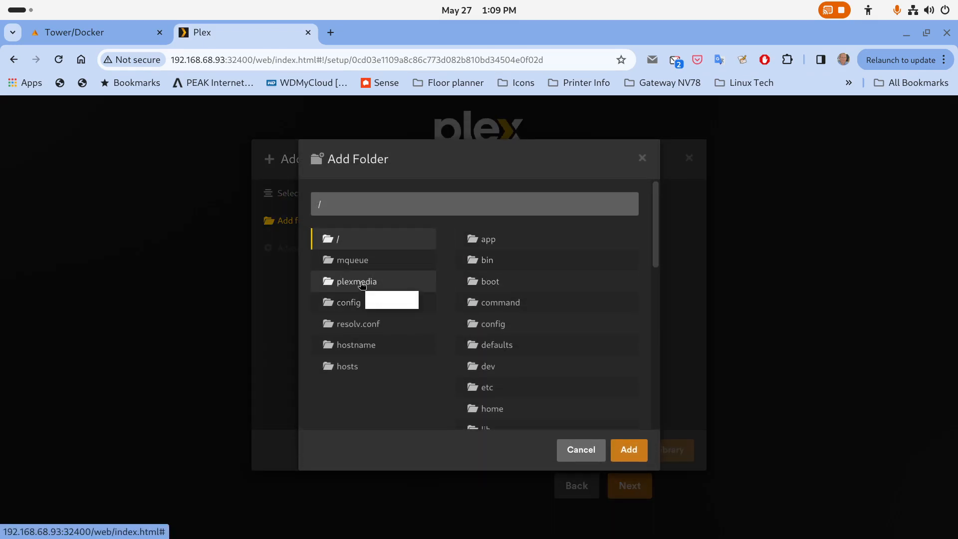
Assign the /plexmedia/movie-libraries/movie-4k folder to the new 4K movie library and create the library
click(362, 282)
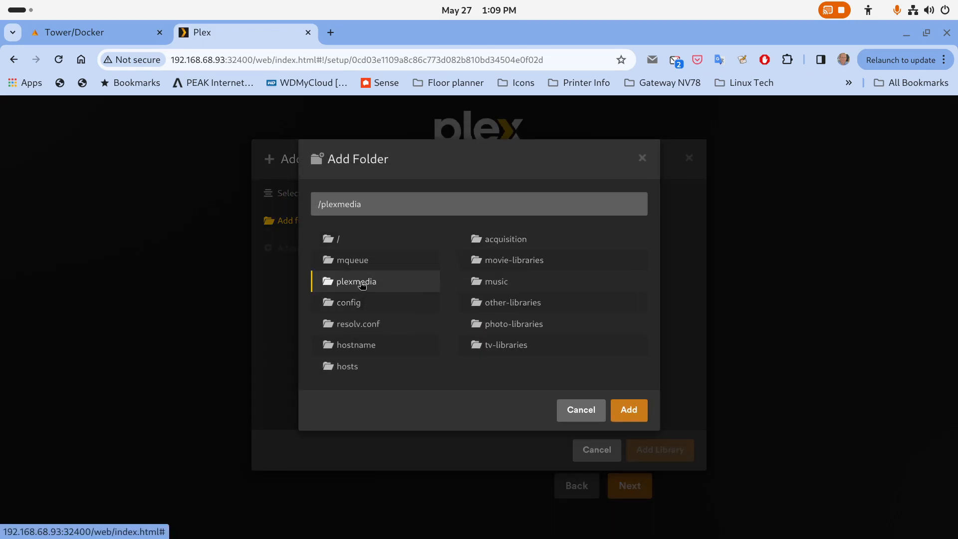
click(509, 263)
click(509, 262)
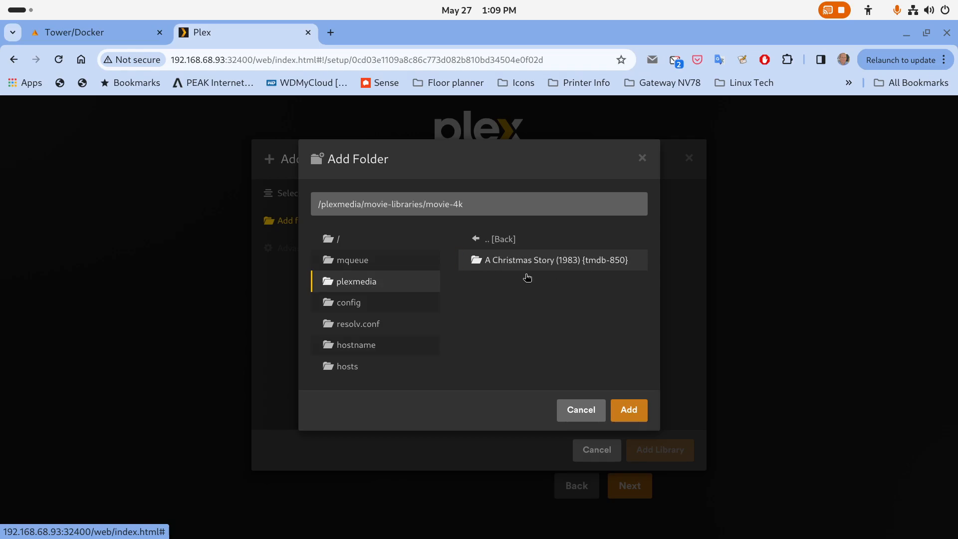
click(628, 410)
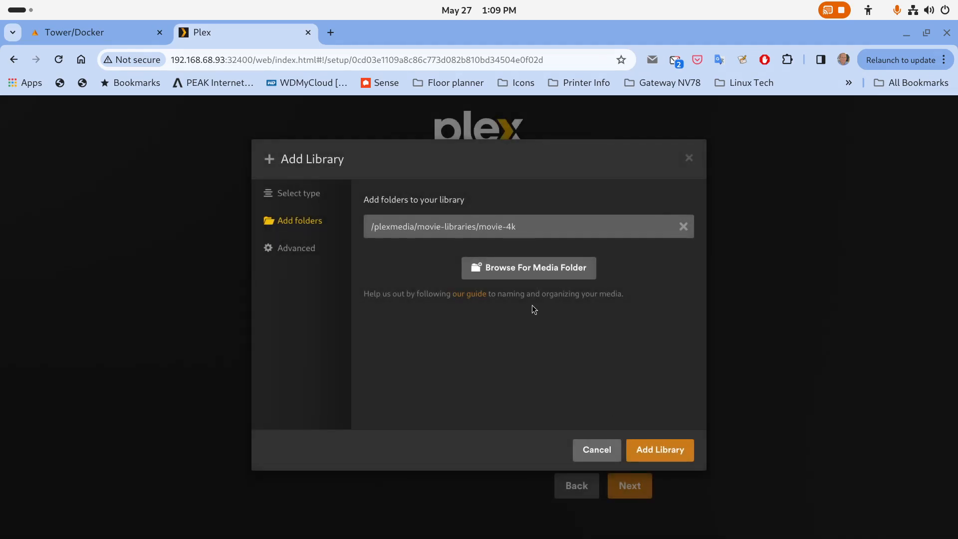
click(644, 450)
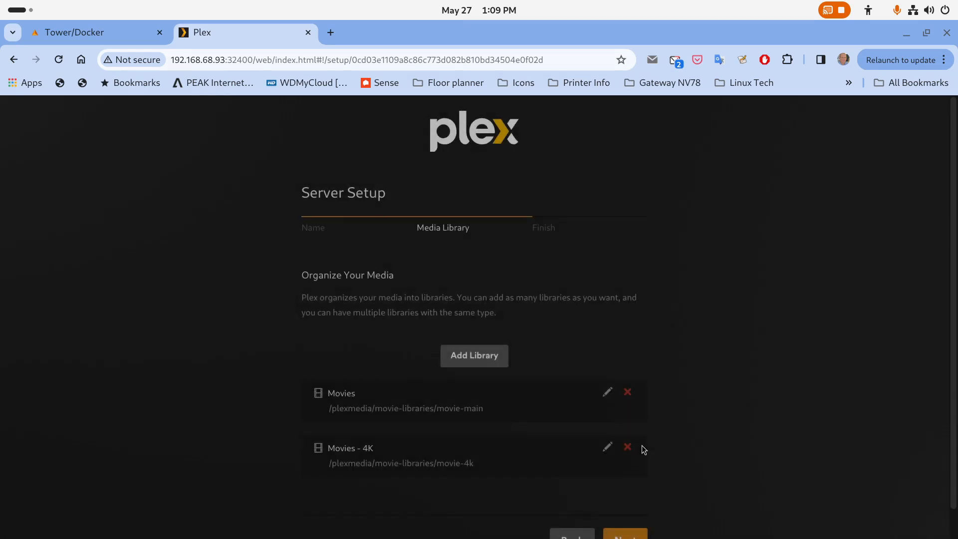
Start another library of type Movies named "Movies - Kids" and proceed to its folder selection
click(485, 353)
click(398, 261)
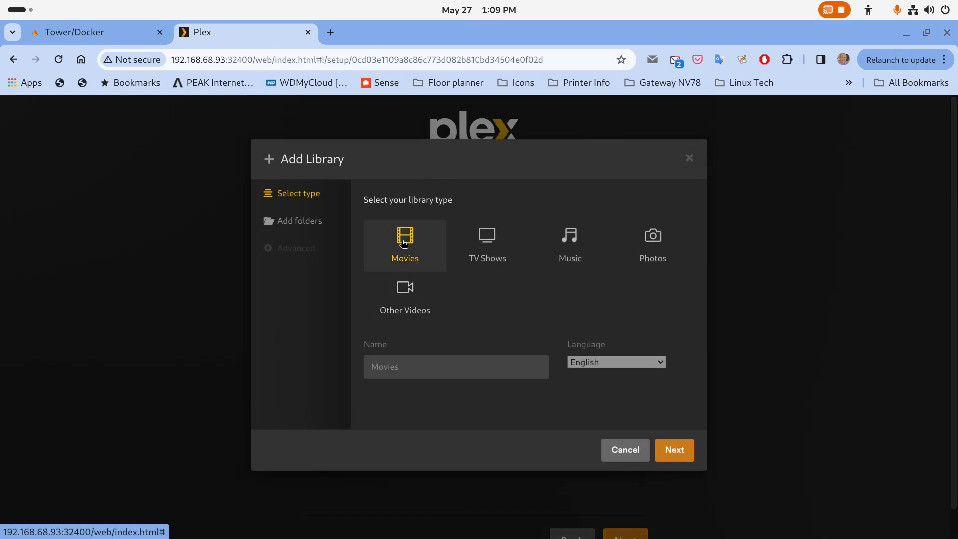
click(418, 363)
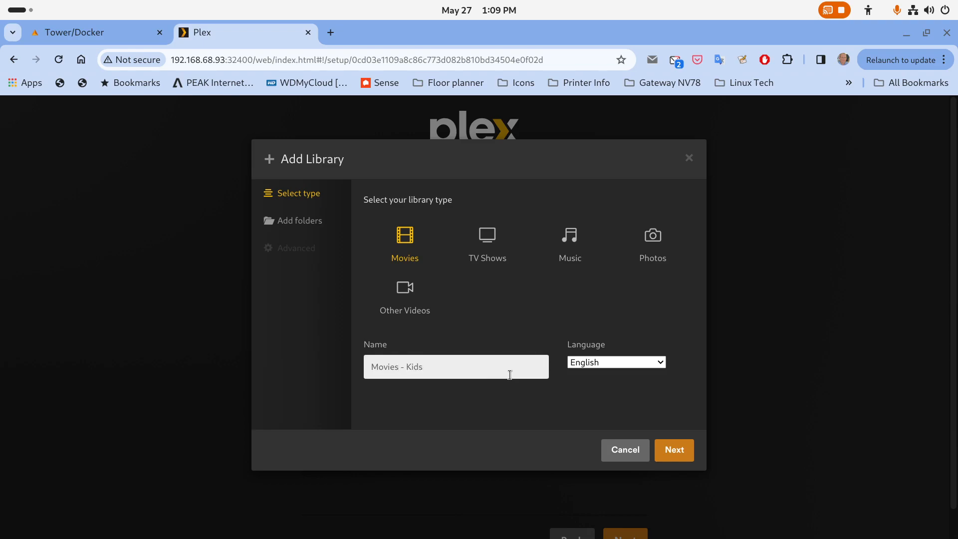
click(684, 449)
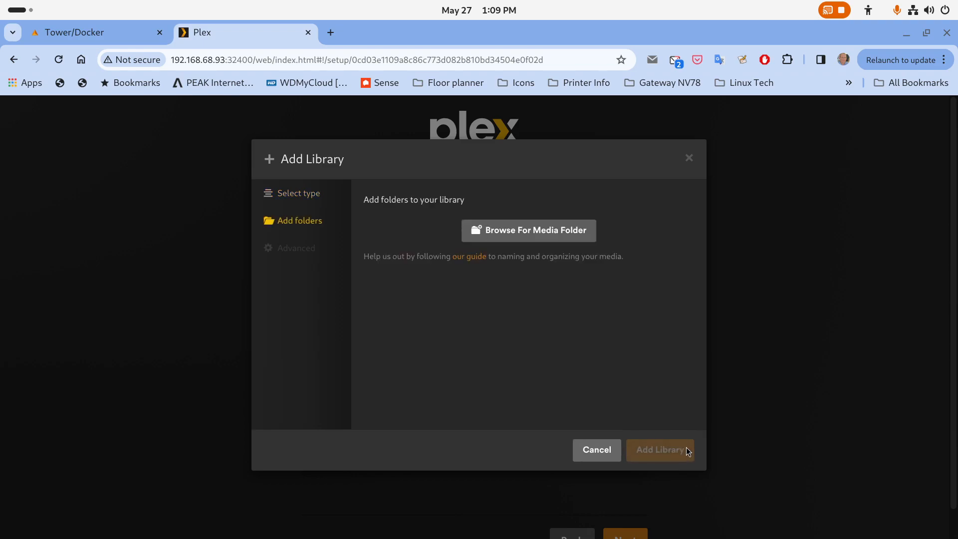
Assign the /plexmedia/movie-libraries/movie-kids folder to the kids' movie library and create the library
click(534, 232)
click(353, 284)
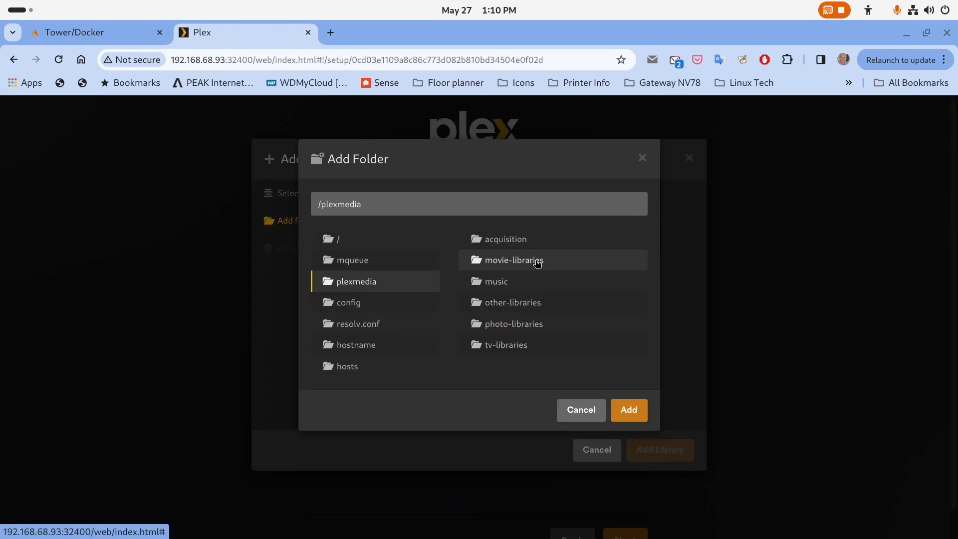
click(537, 263)
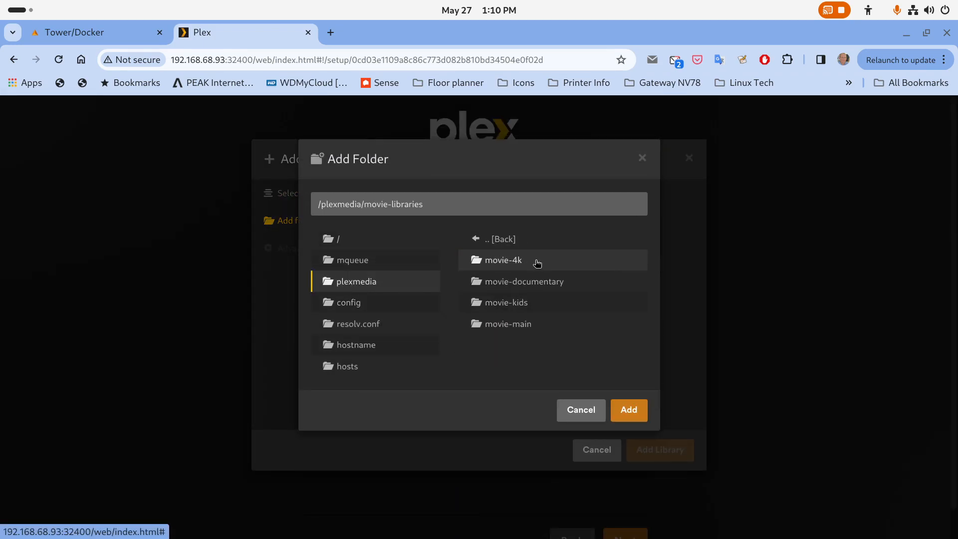
click(508, 303)
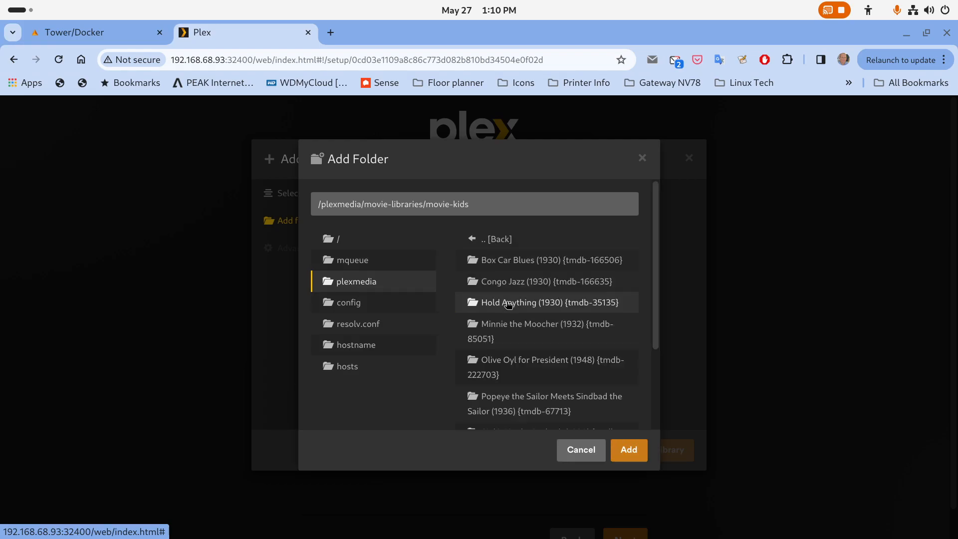
click(627, 451)
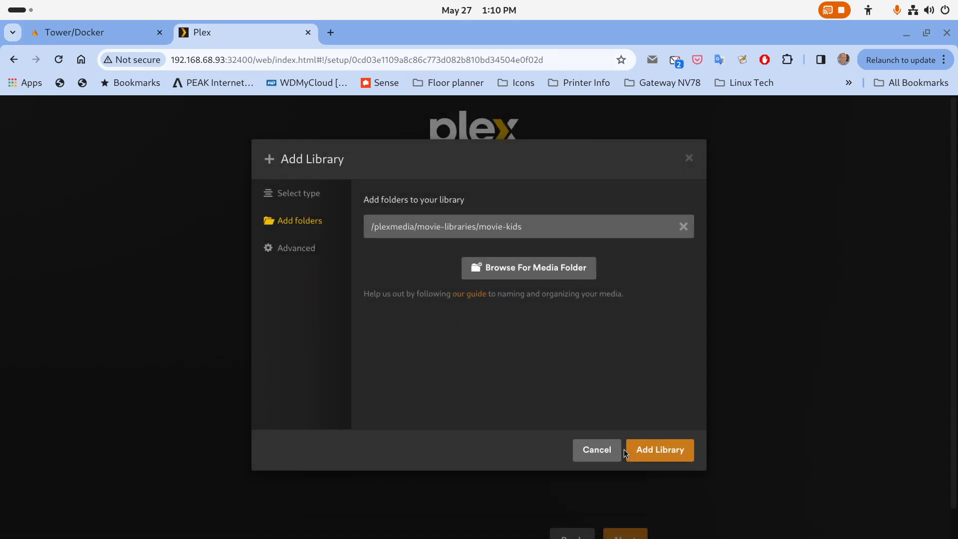
click(651, 452)
Start a library of type TV Shows with the default name and proceed to its folder selection
click(463, 359)
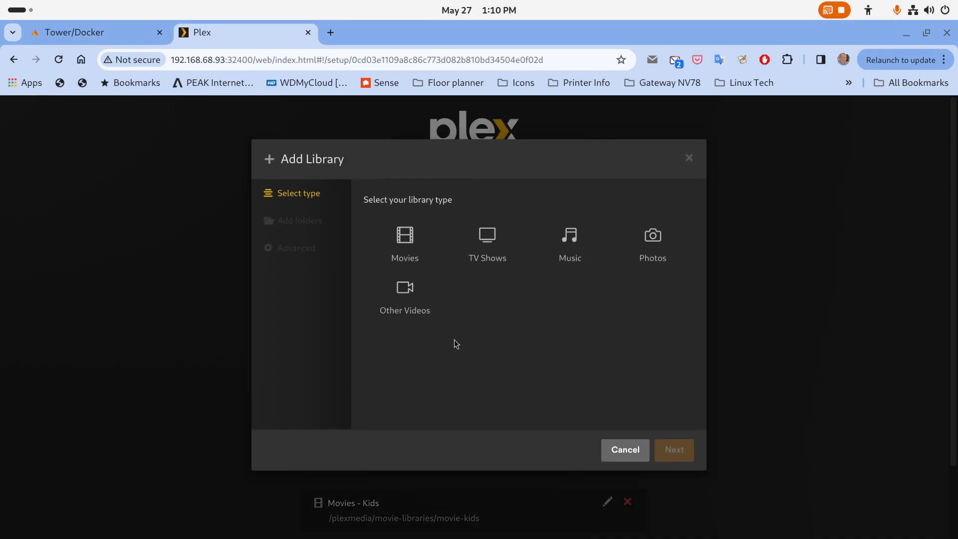
click(490, 259)
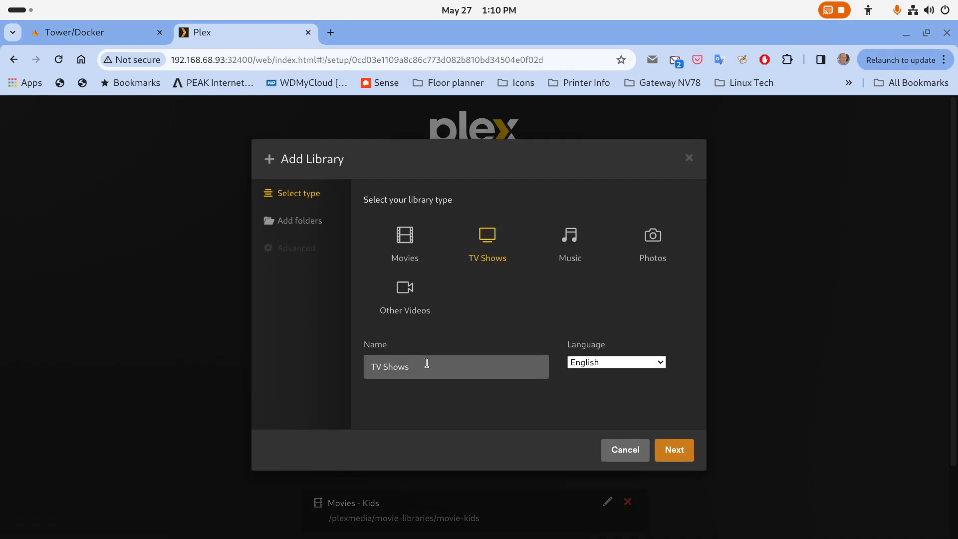
click(669, 449)
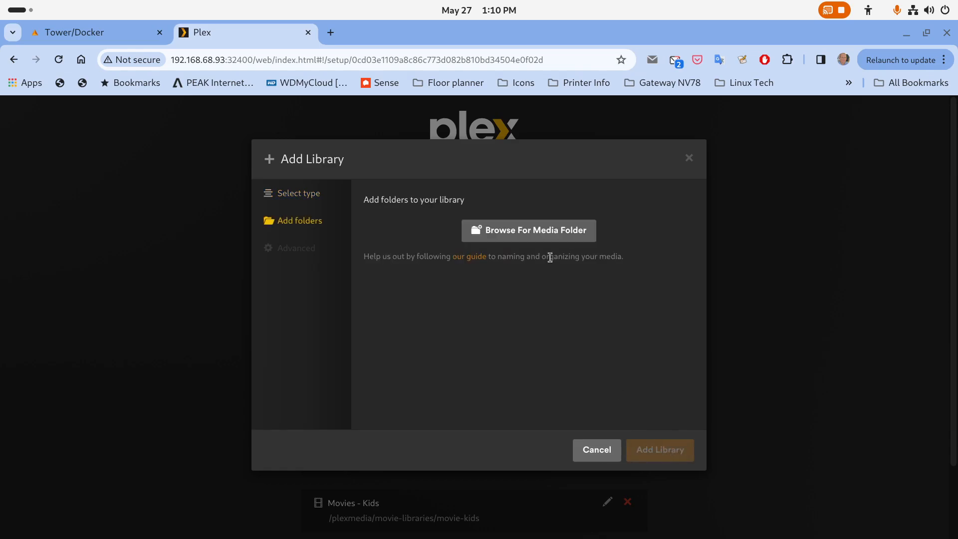
Assign the /plexmedia/tv-libraries/tv-main folder to the TV Shows library and create the library
click(546, 230)
click(358, 281)
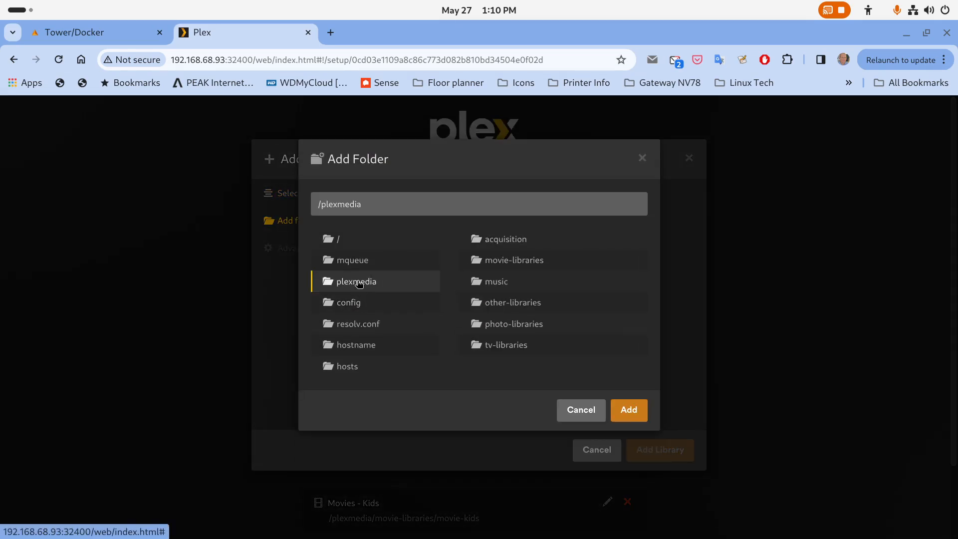
click(503, 350)
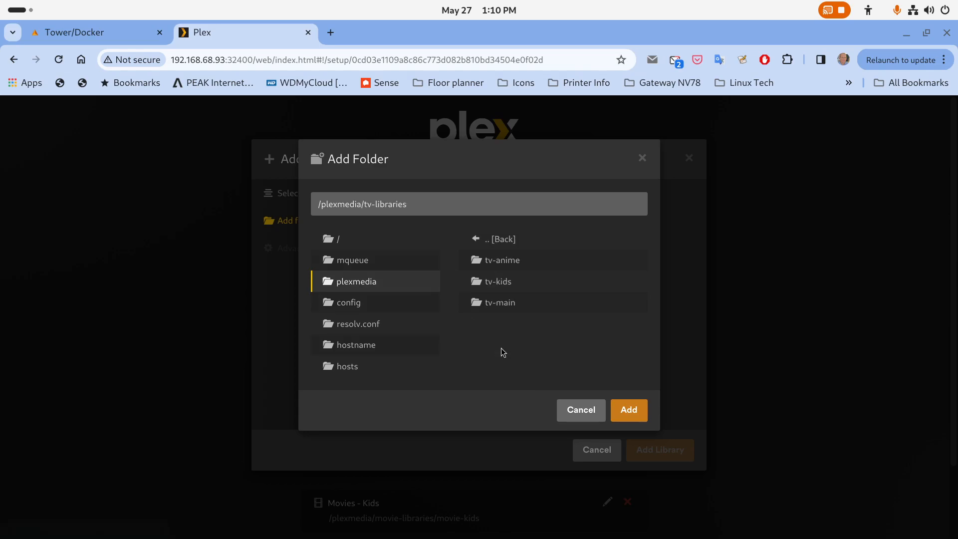
click(494, 302)
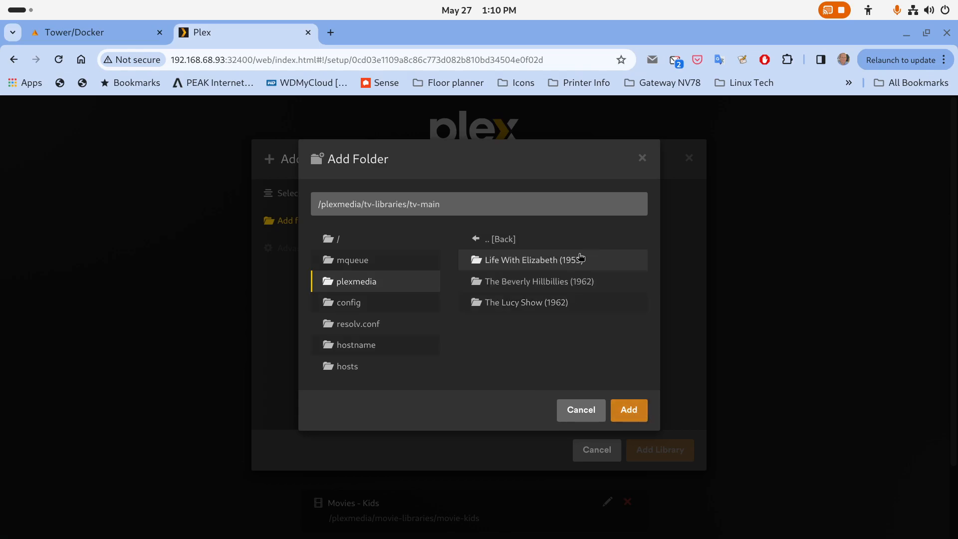
click(623, 409)
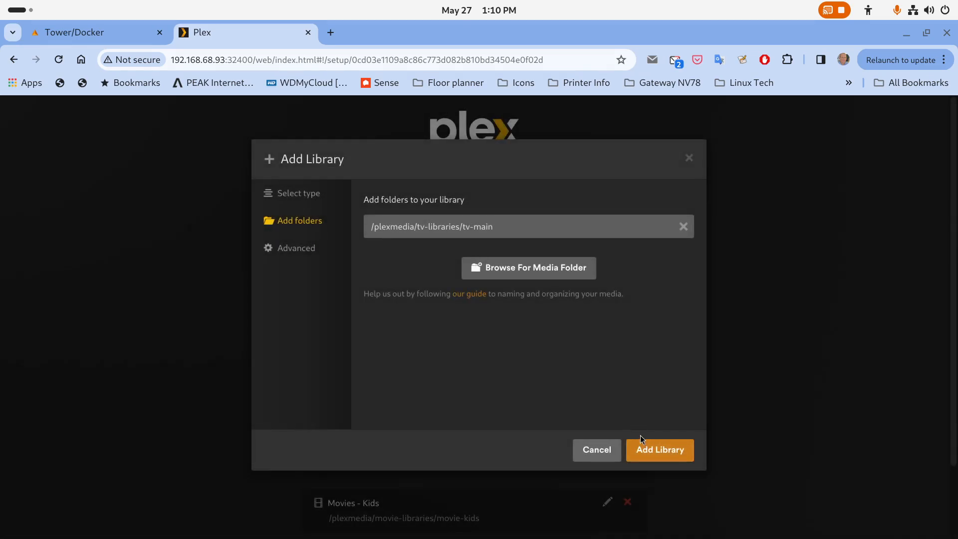
click(646, 450)
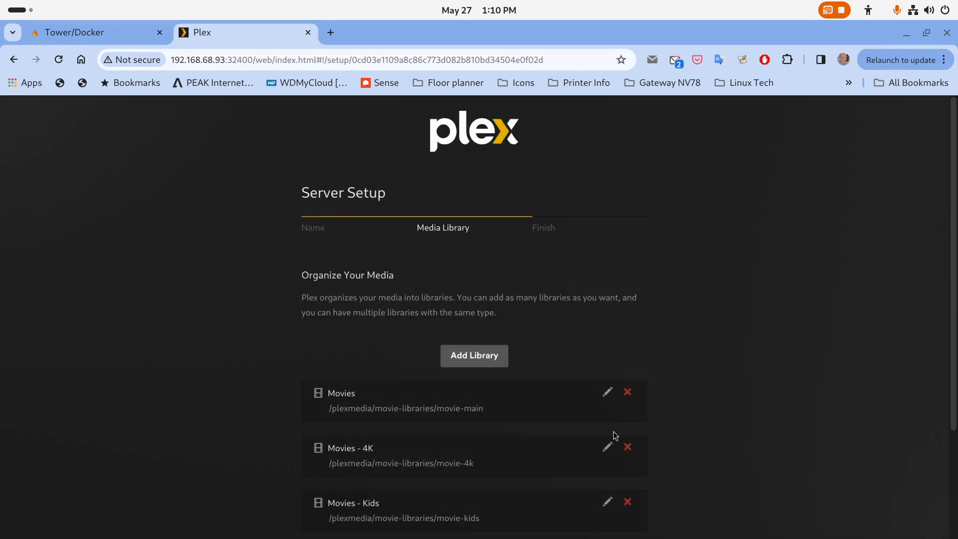
Start another library of type TV Shows named "TV Shows - Kids" and proceed to its folder selection
click(490, 356)
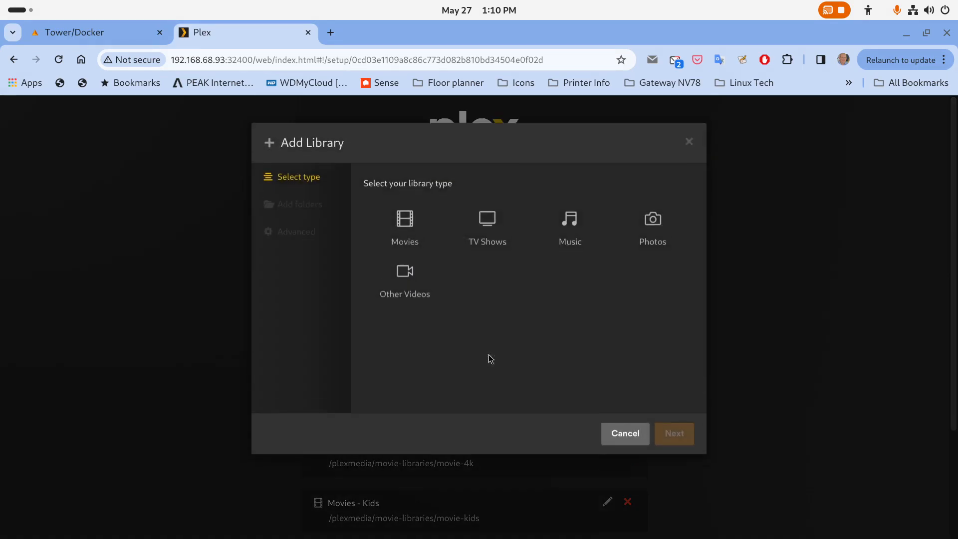
click(481, 234)
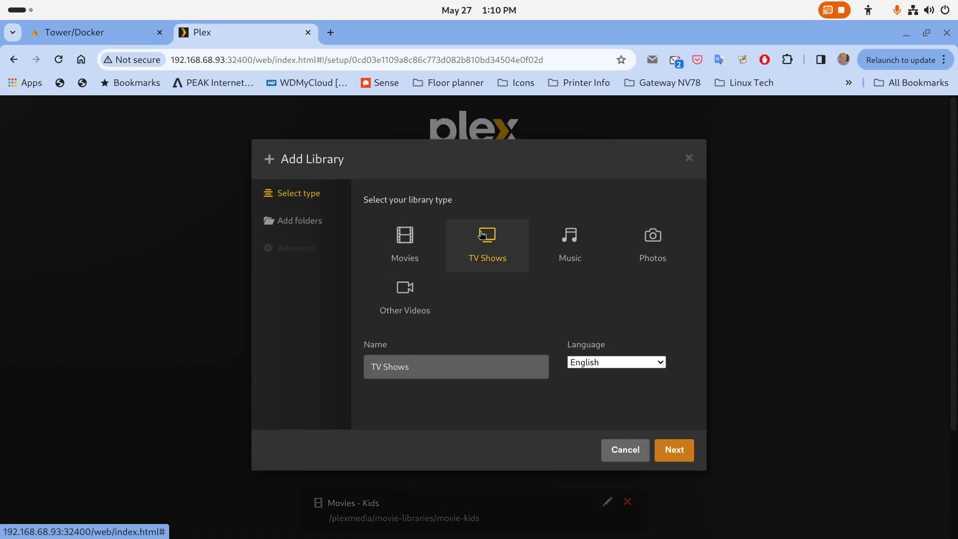
click(435, 361)
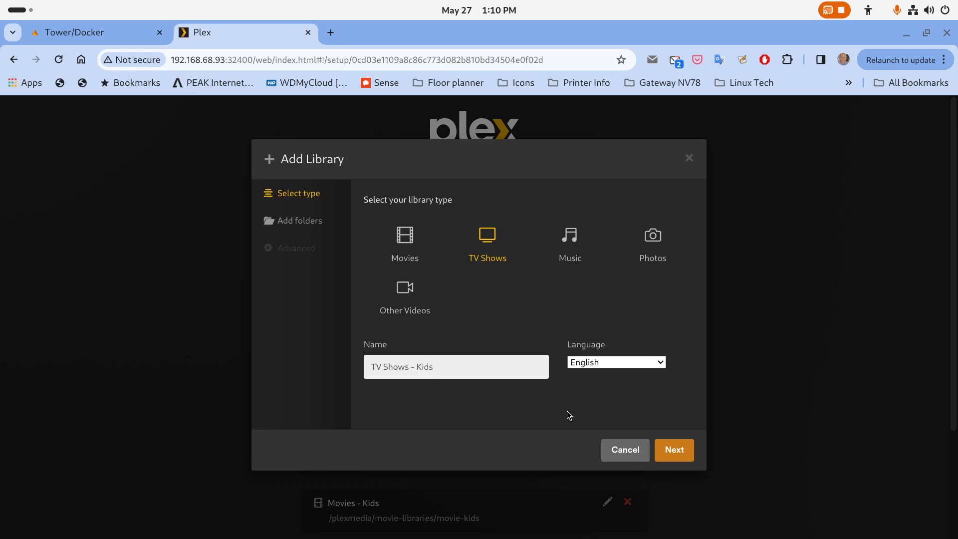
click(674, 450)
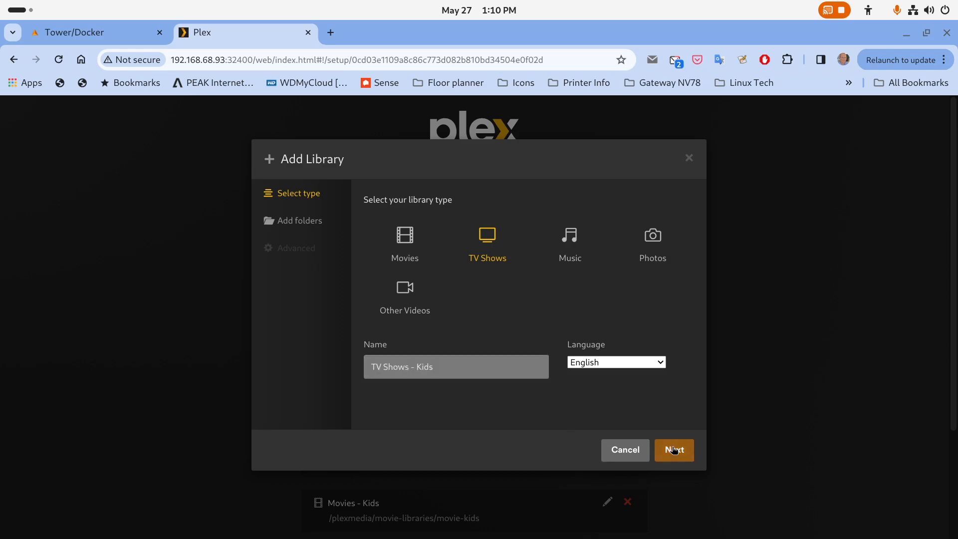
Assign the /plexmedia/tv-libraries/tv-kids folder to the "TV Shows - Kids" library
click(507, 229)
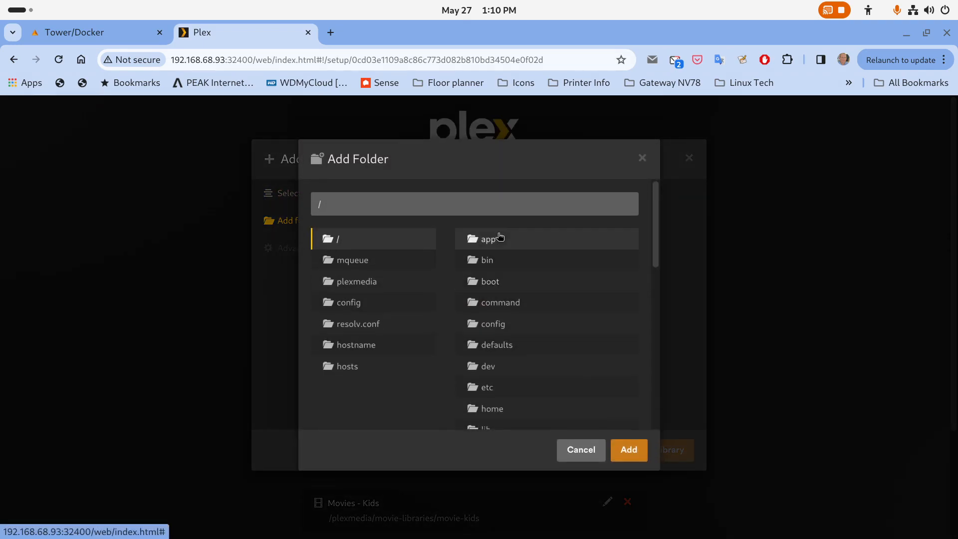
click(336, 278)
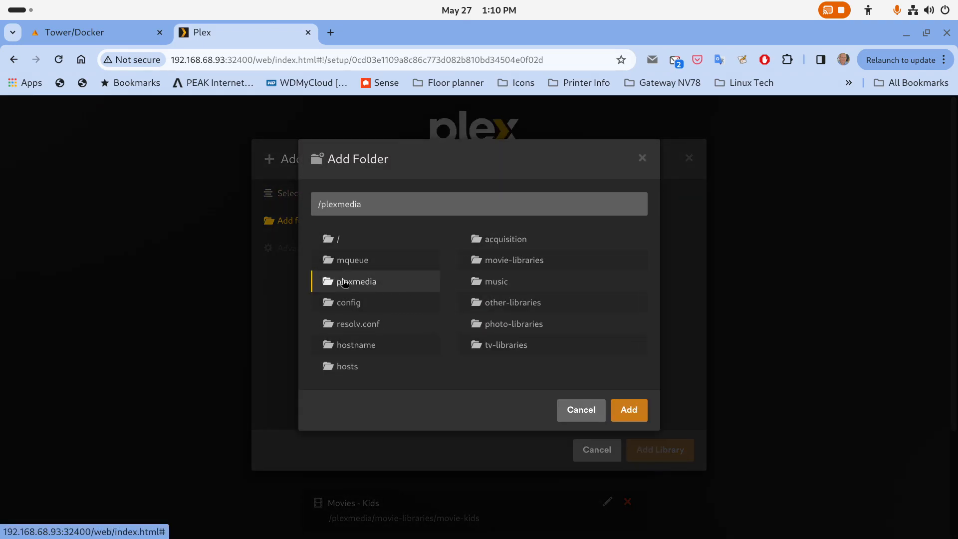
click(505, 347)
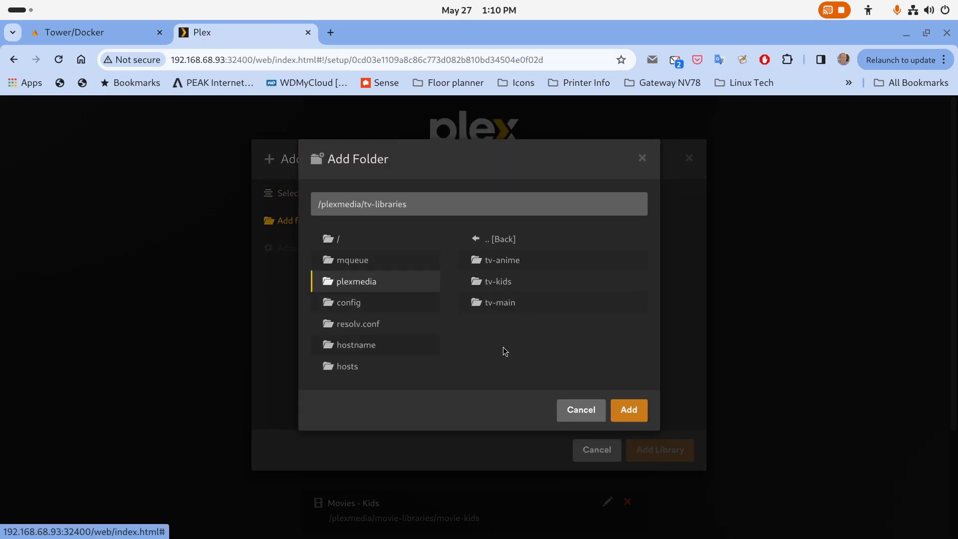
click(501, 282)
click(620, 402)
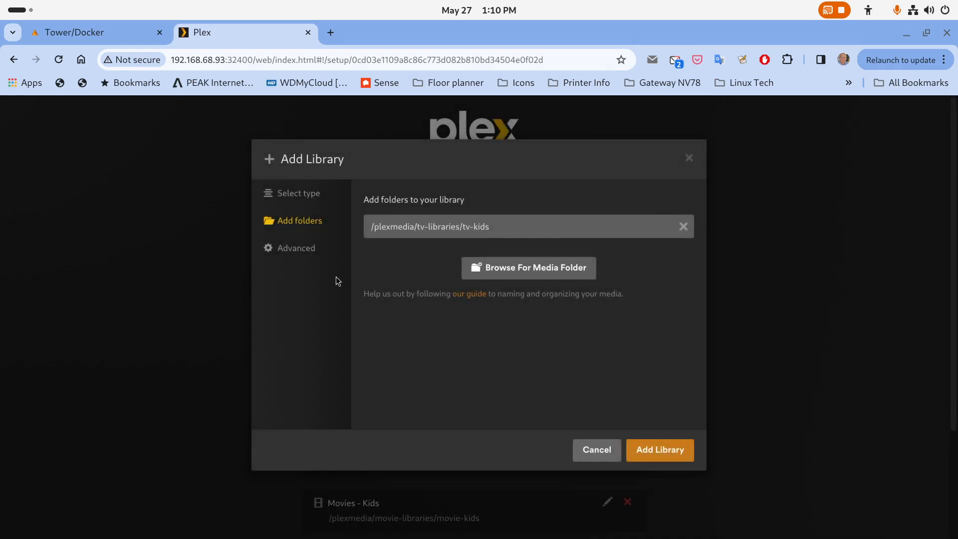
Set the episode ordering of the "TV Shows - Kids" library to TheTVDB in its advanced settings and create the library
click(310, 251)
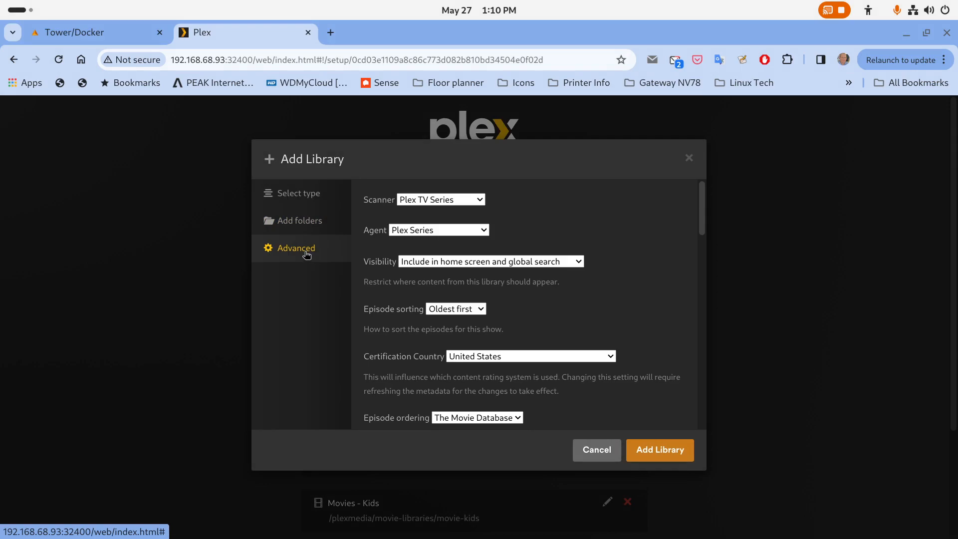
scroll(413, 311, down, 7)
scroll(517, 337, up, 3)
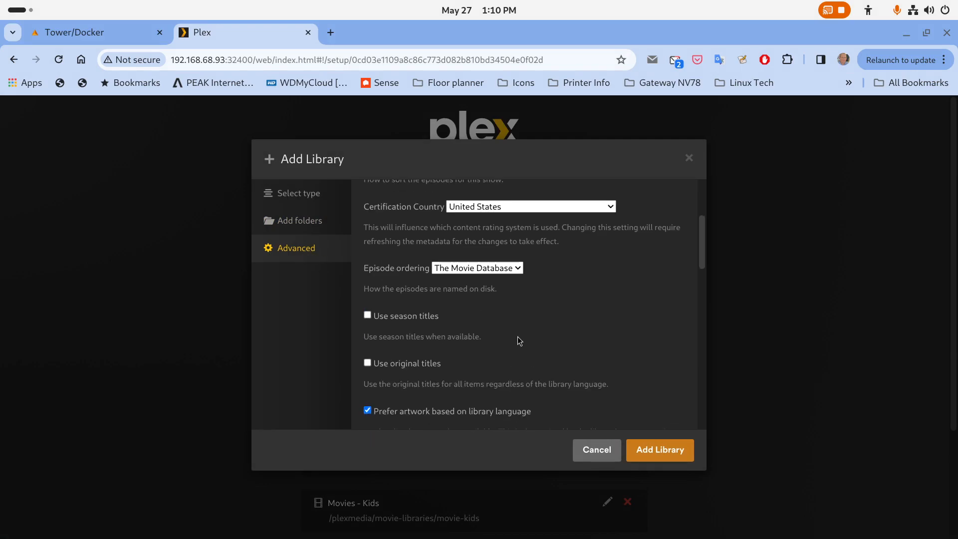
click(519, 270)
click(465, 293)
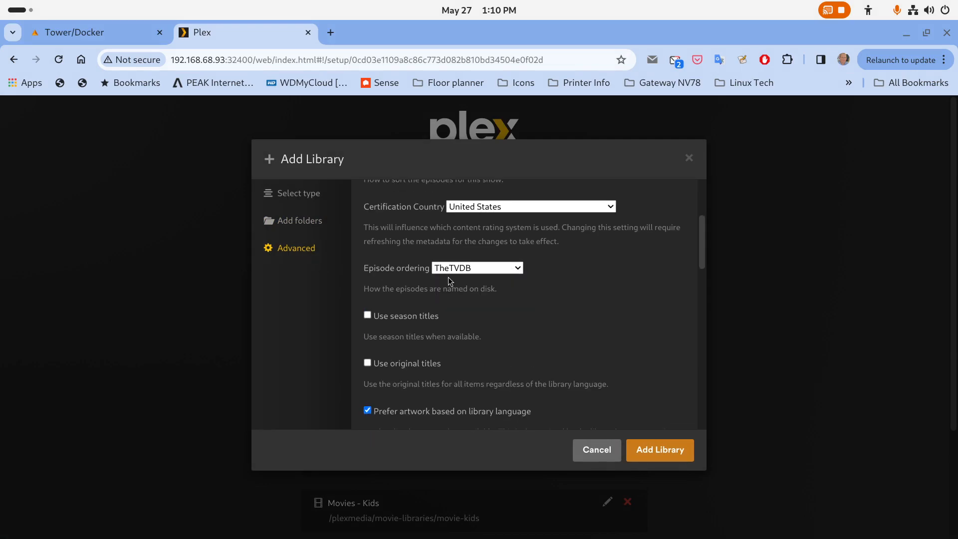
click(651, 450)
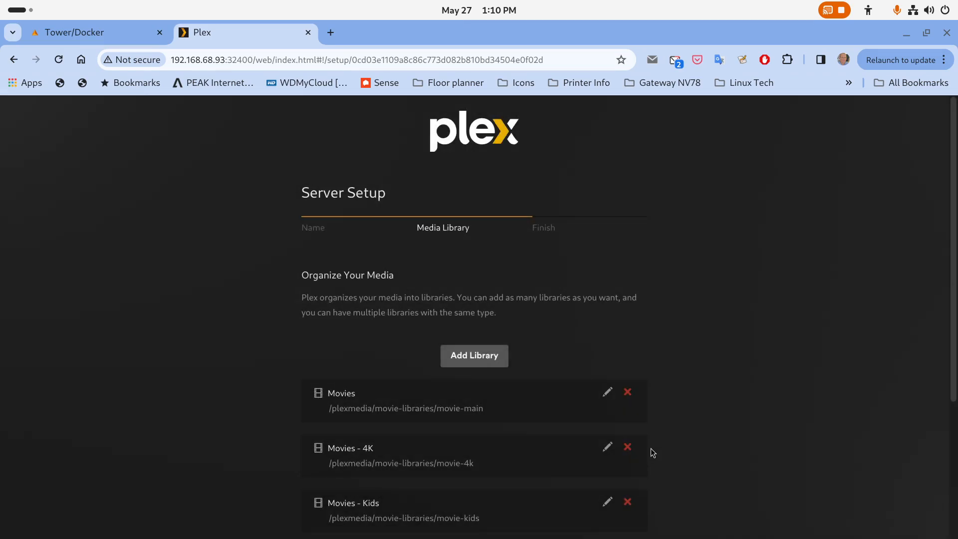
Edit the existing TV Shows library to use TheTVDB for episode ordering and save the changes
scroll(650, 448, down, 3)
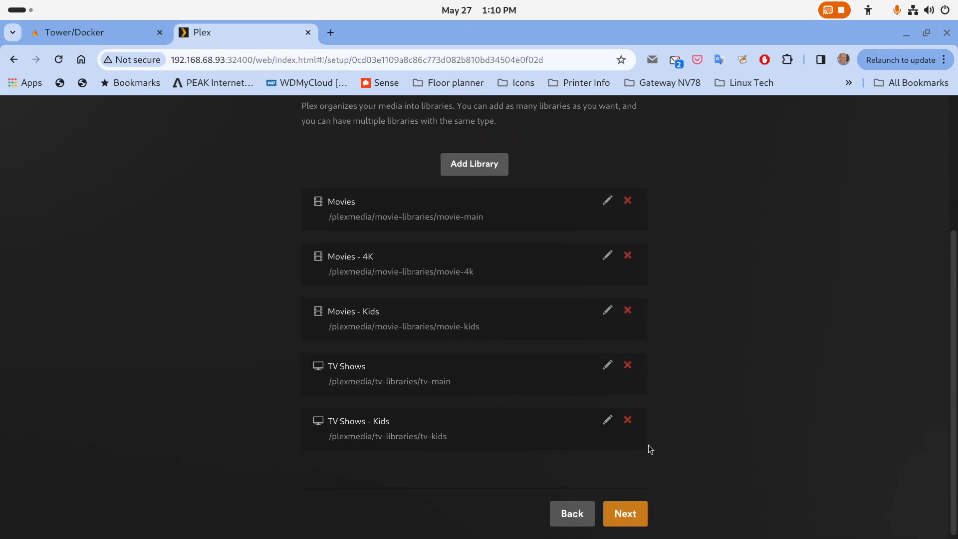
click(606, 364)
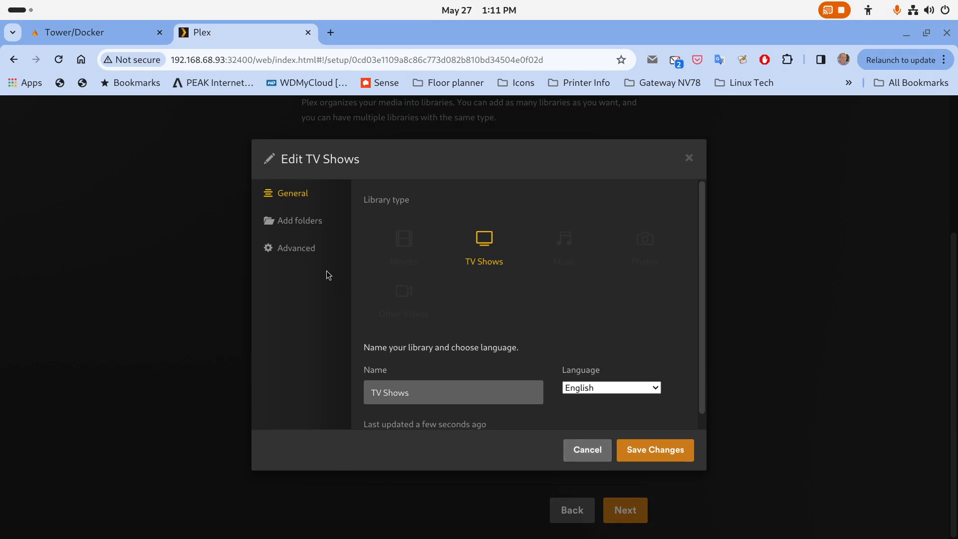
click(314, 256)
scroll(543, 392, down, 3)
click(516, 270)
click(487, 292)
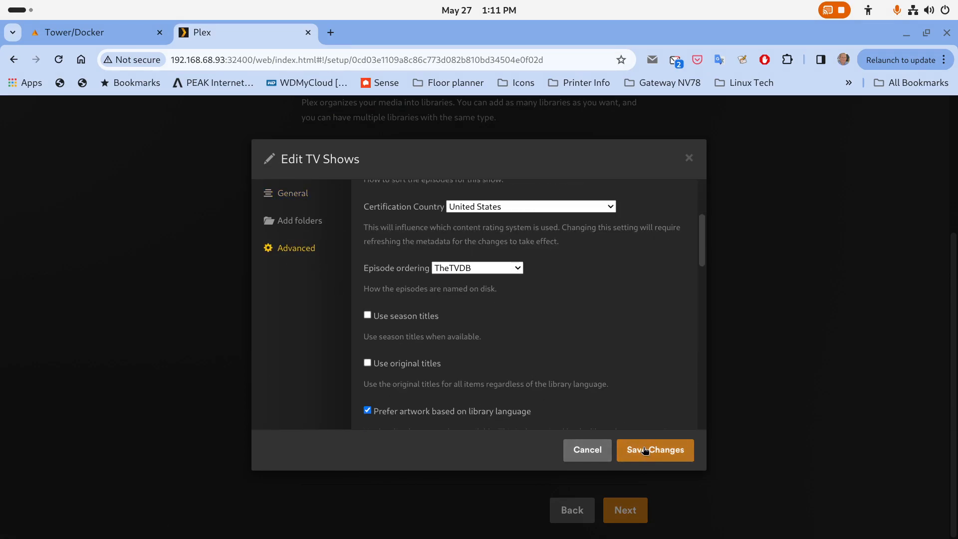
click(644, 450)
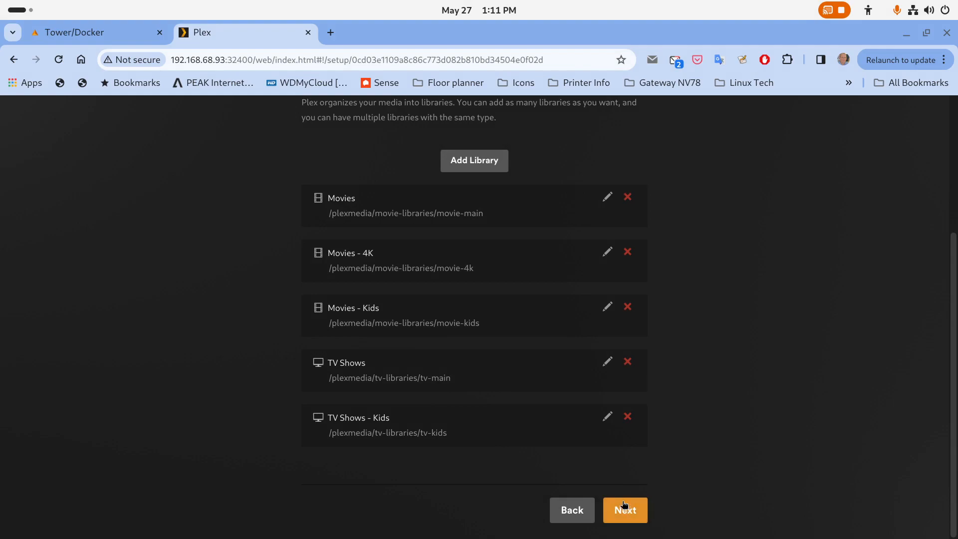
Create a library of type Music that uses the /plexmedia/music/music-main folder
click(489, 161)
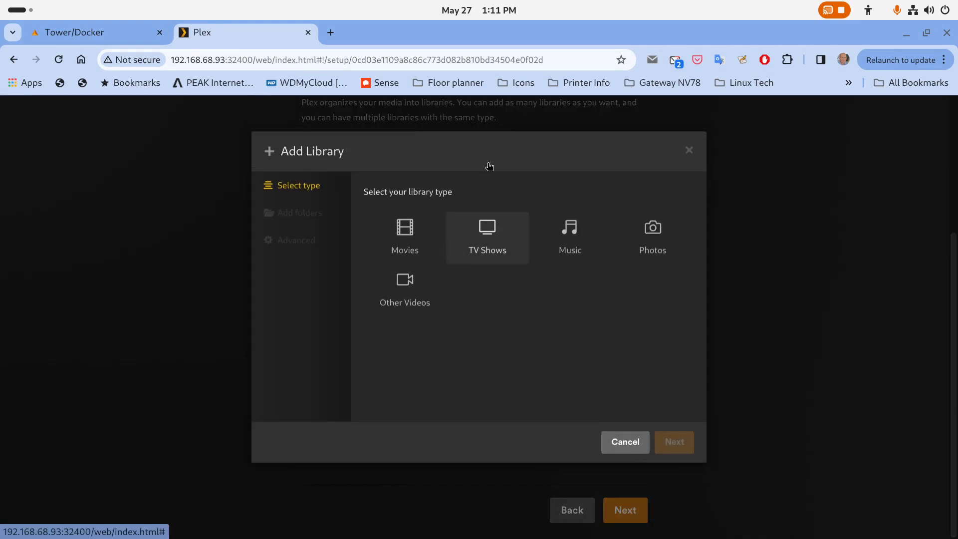
click(569, 244)
click(298, 220)
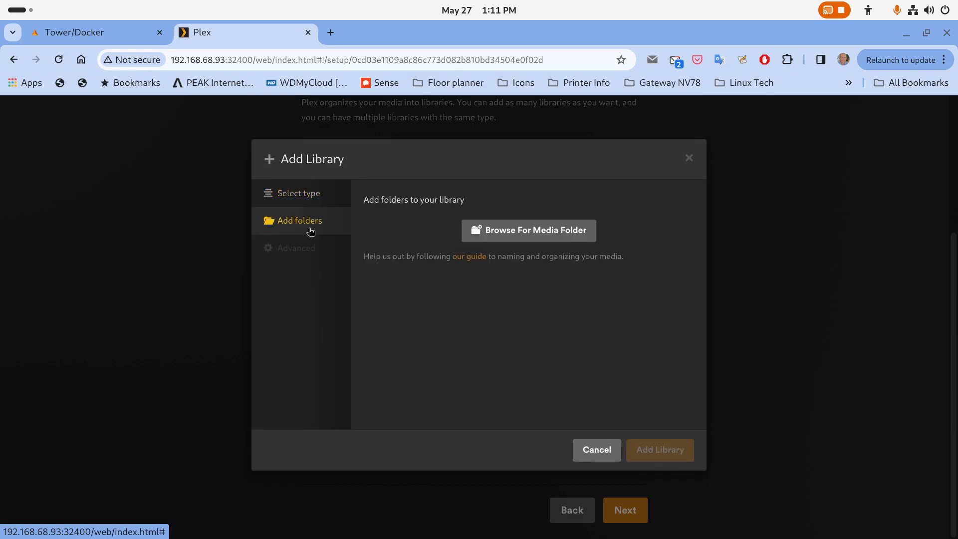
click(508, 237)
click(354, 281)
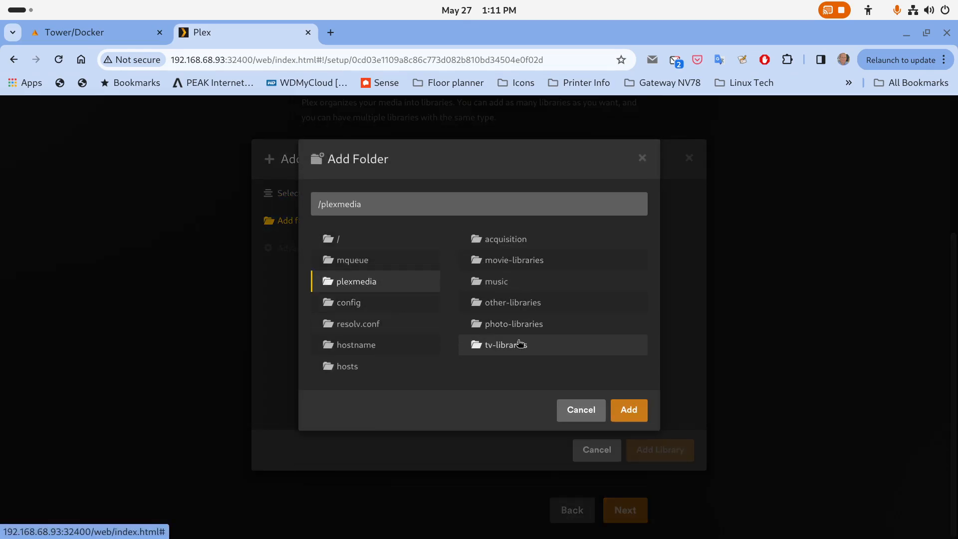
click(493, 282)
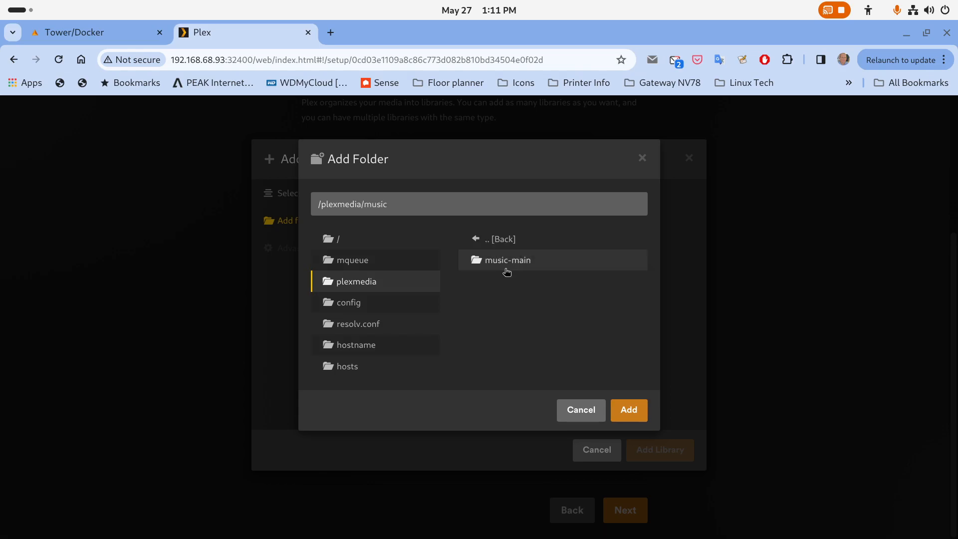
click(509, 264)
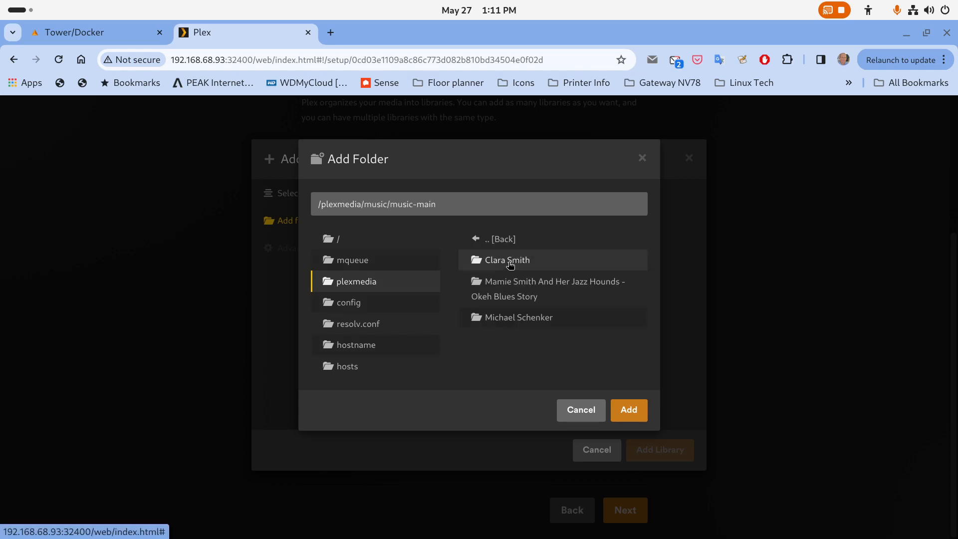
click(634, 409)
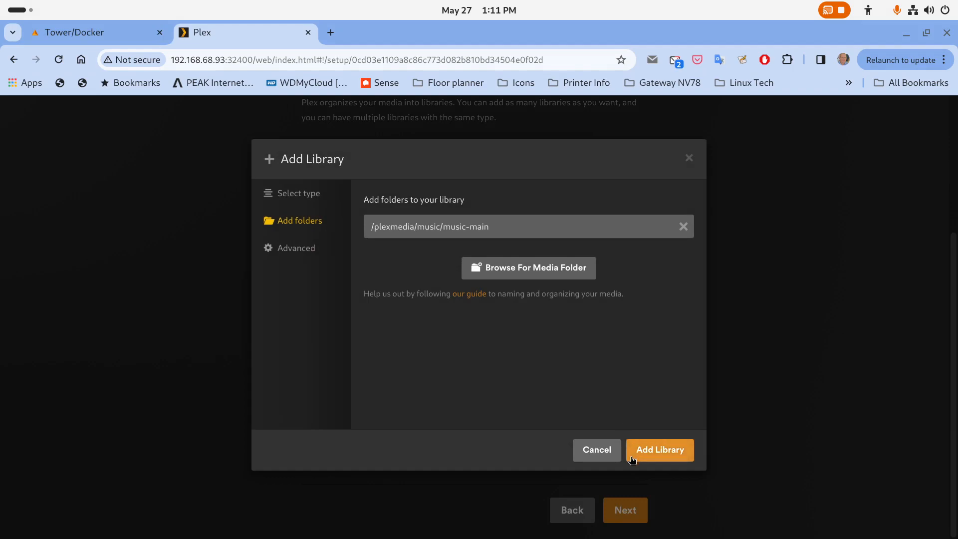
click(653, 450)
Accept the list of libraries and finish the server setup wizard
scroll(644, 433, down, 3)
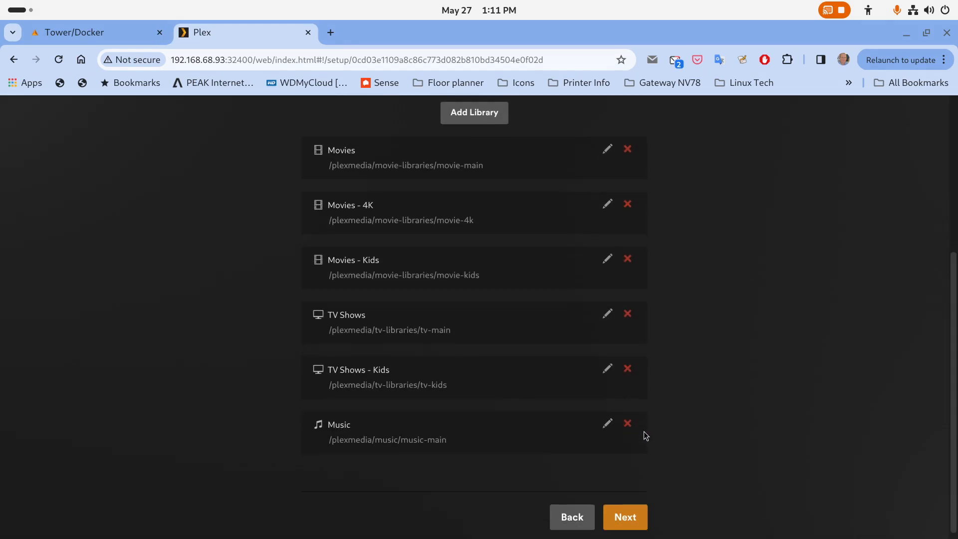
click(627, 508)
click(620, 472)
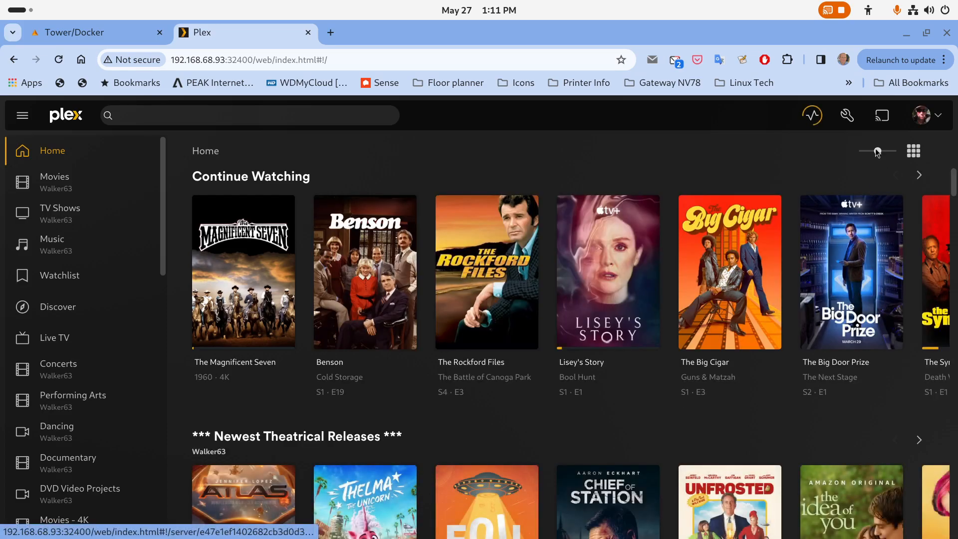
Select the Tower-Unraid server in the Plex settings and show its library management page
click(852, 118)
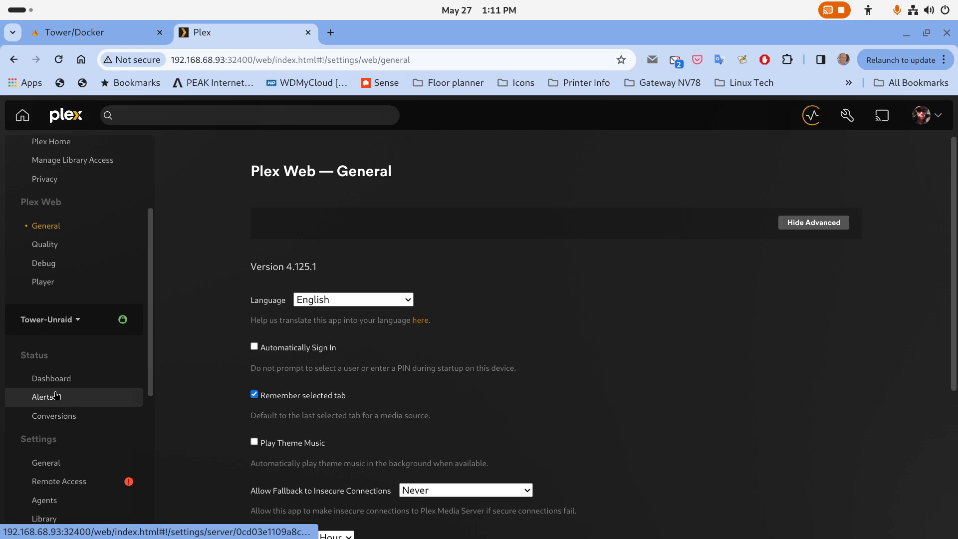
click(70, 321)
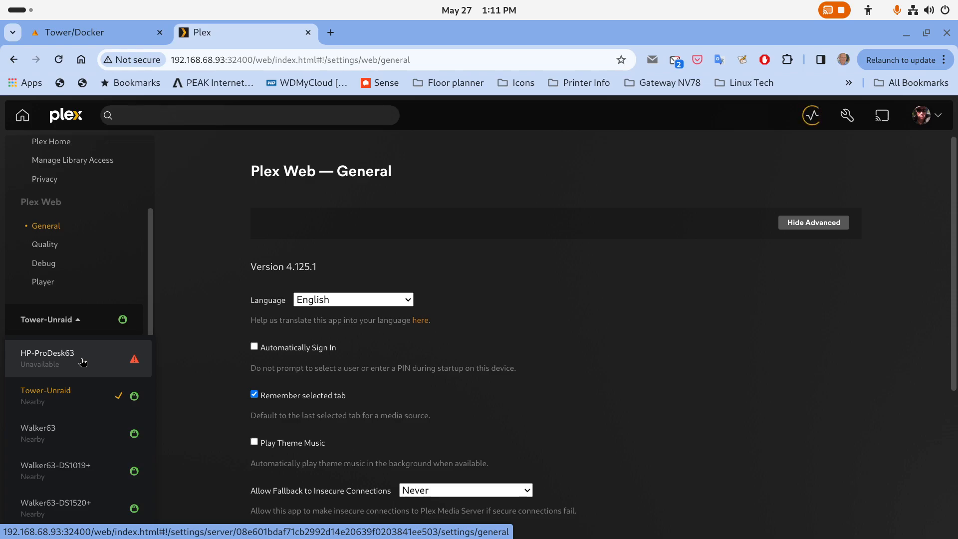
click(60, 396)
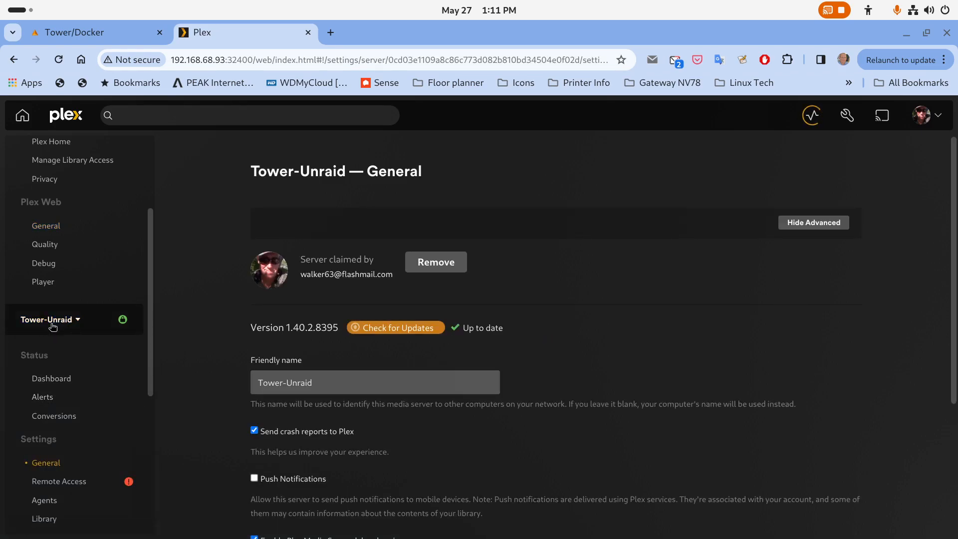
scroll(52, 327, down, 5)
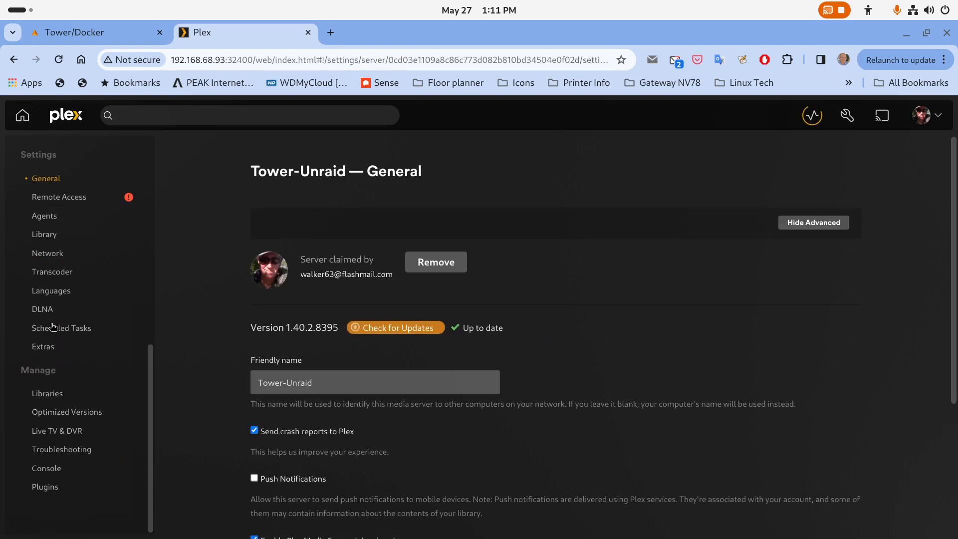
click(50, 399)
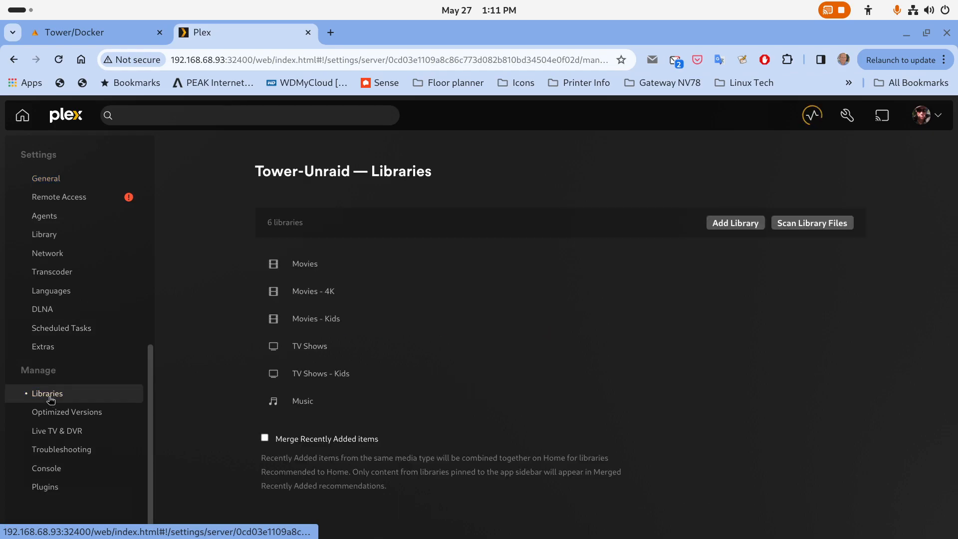
Examine the contents of the Movies, Movies - 4K and Movies - Kids libraries on Tower-Unraid
click(304, 264)
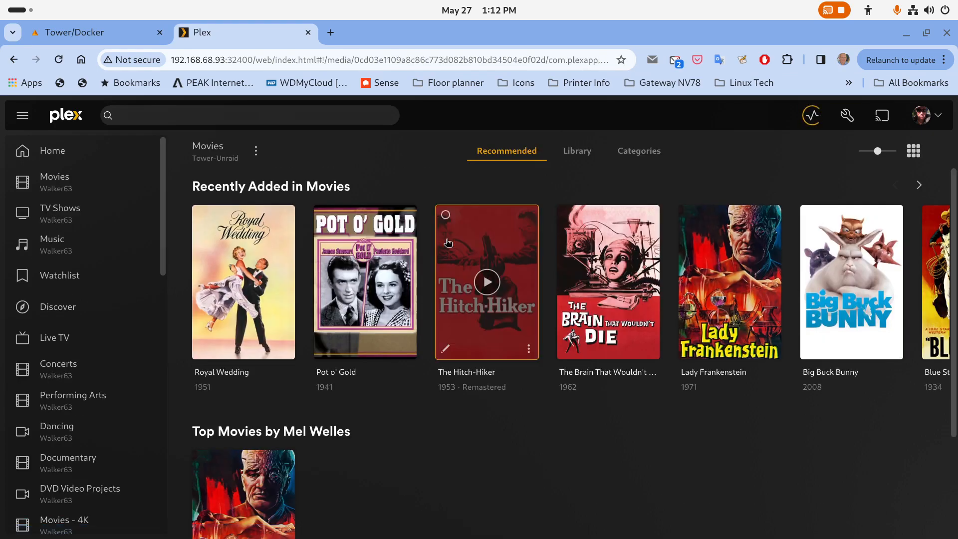
click(14, 59)
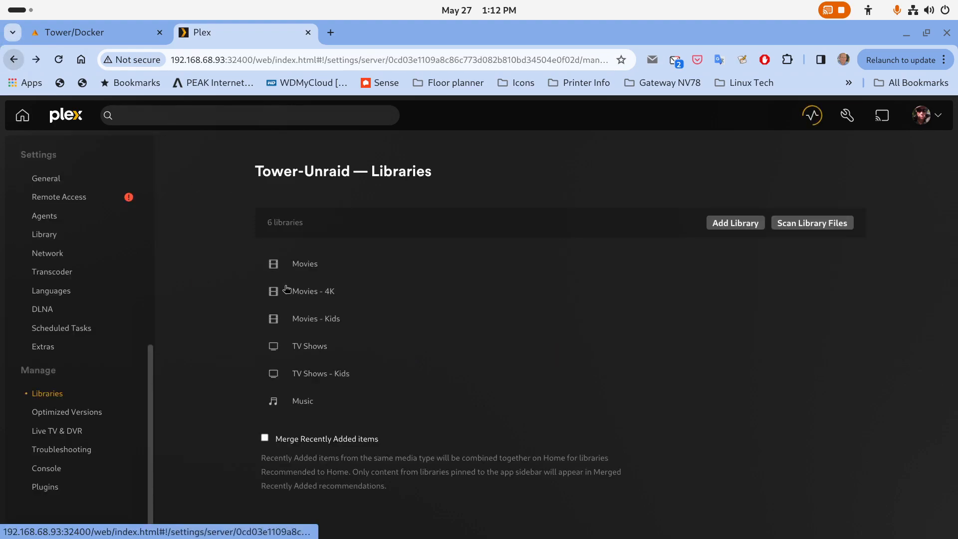
click(308, 310)
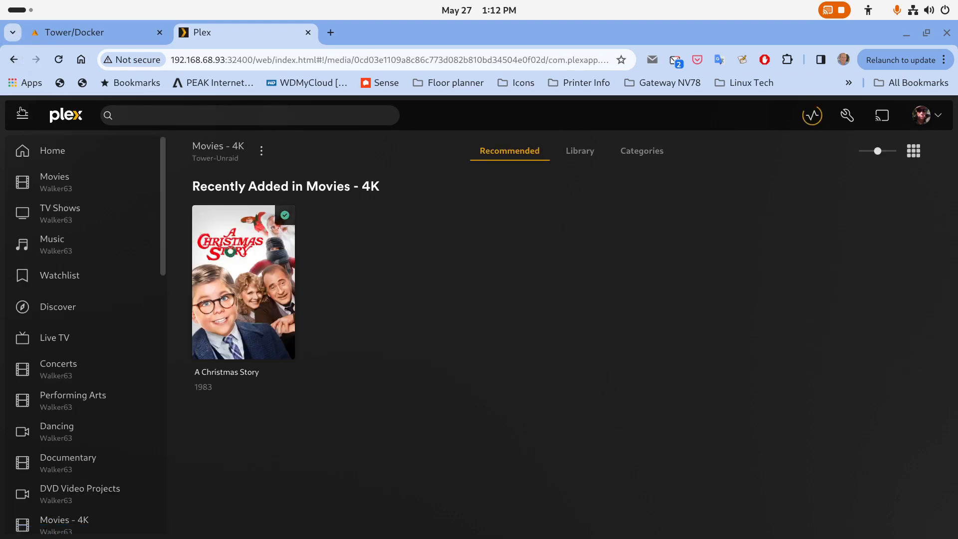
click(13, 59)
click(309, 315)
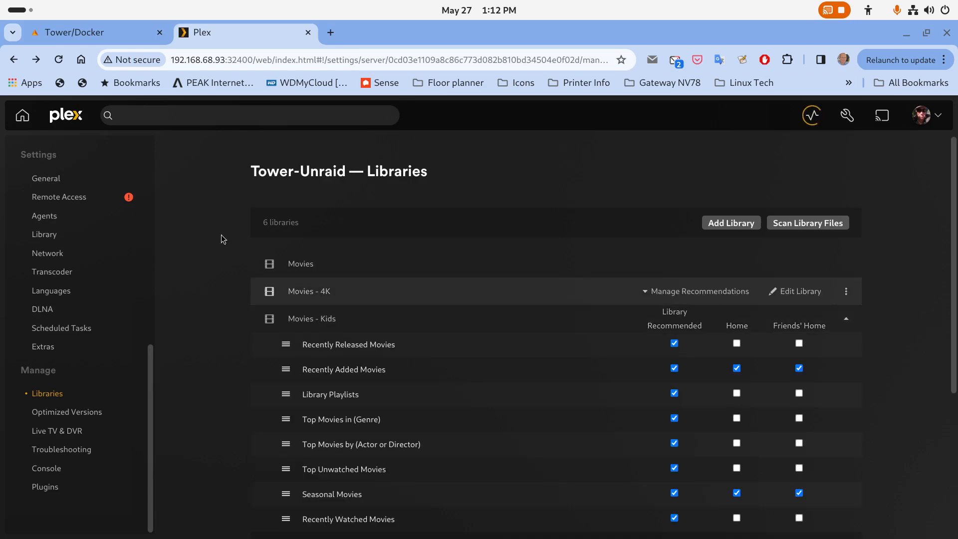
click(298, 319)
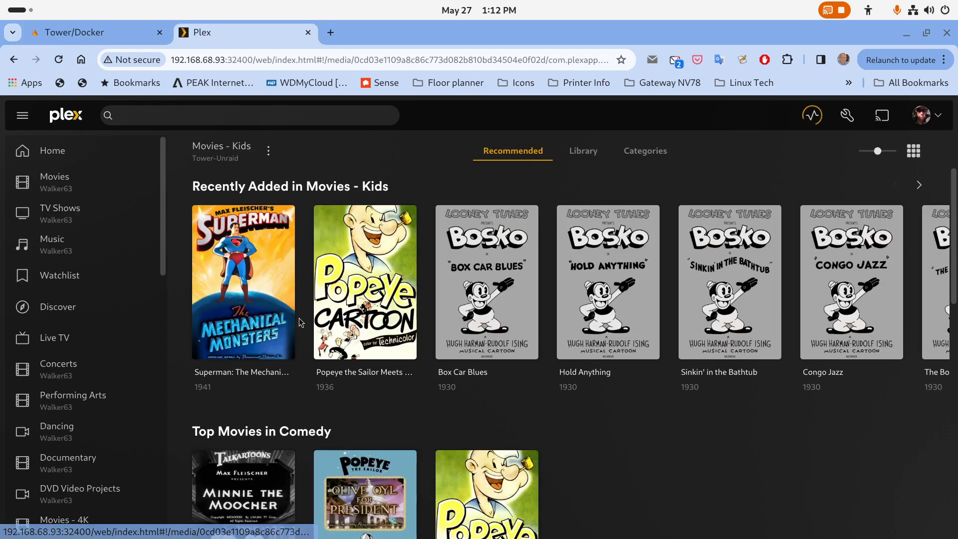
click(19, 63)
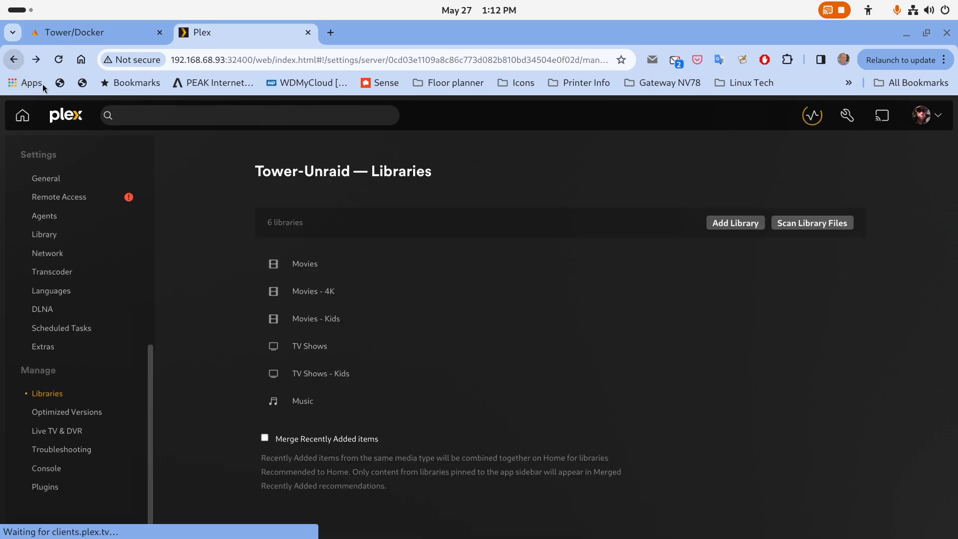
Examine the contents of the TV Shows, TV Shows - Kids and Music libraries on Tower-Unraid
click(300, 351)
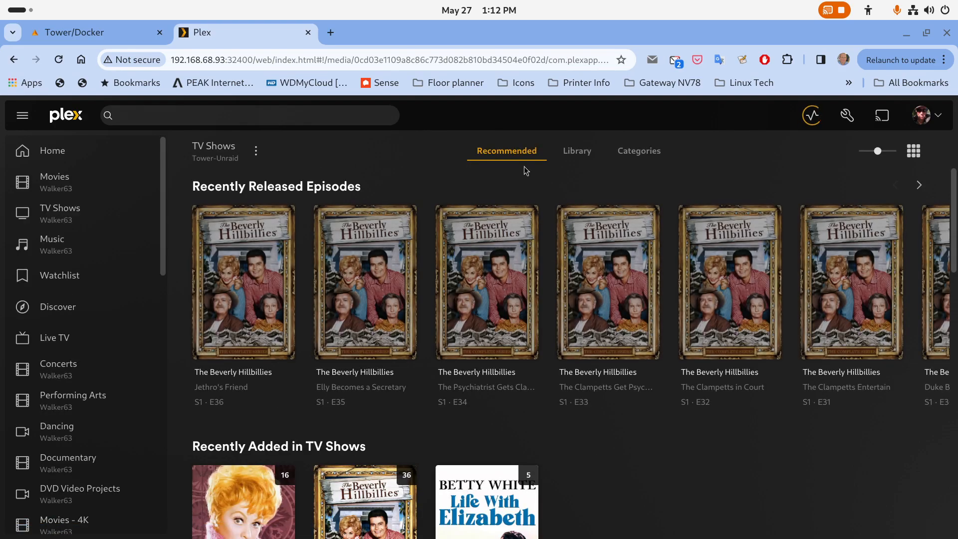
click(577, 151)
click(13, 60)
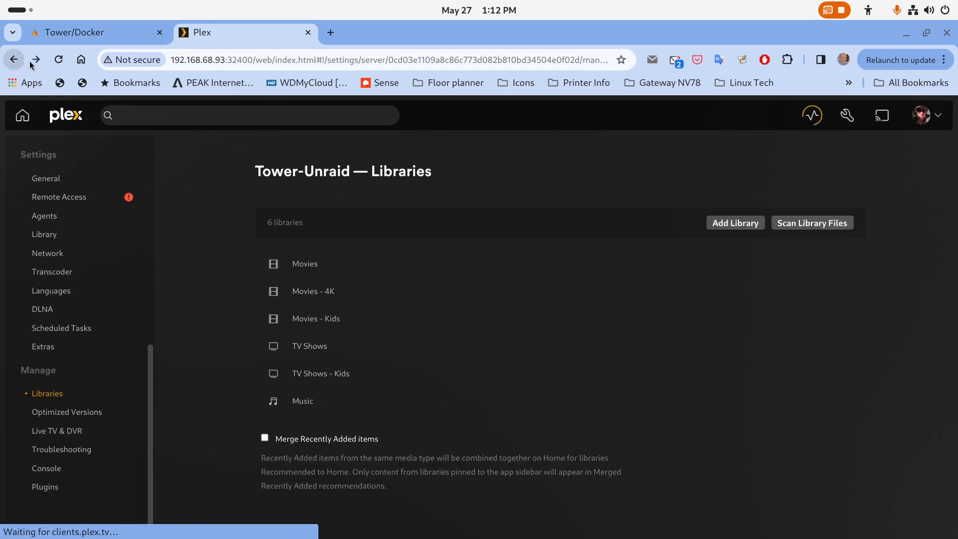
click(340, 379)
click(590, 153)
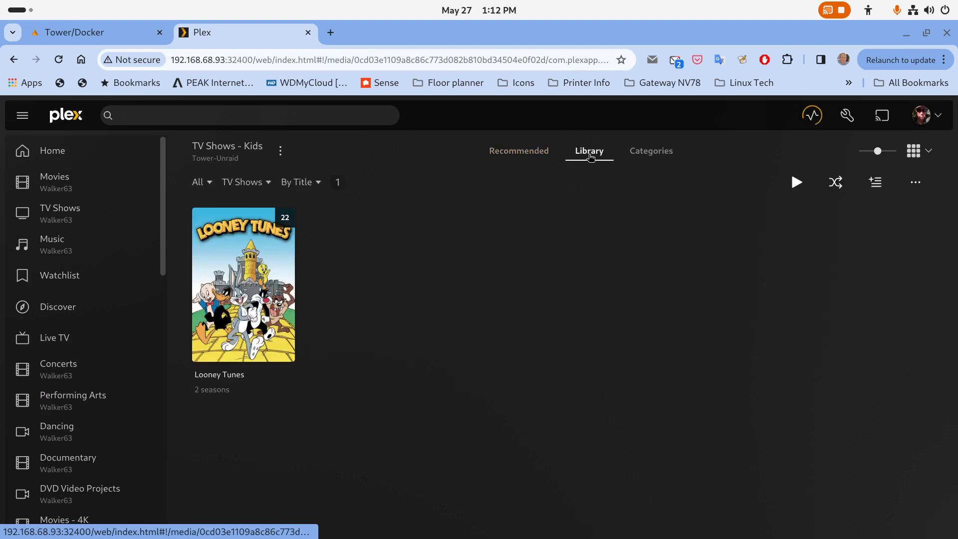
click(13, 59)
click(295, 402)
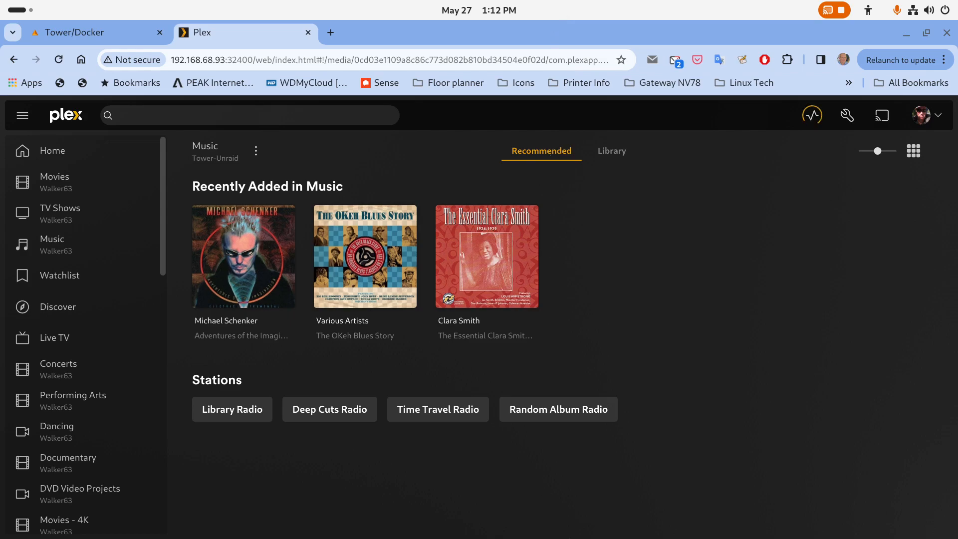
Find and launch the Plex HTPC application, and maximize its window
click(25, 12)
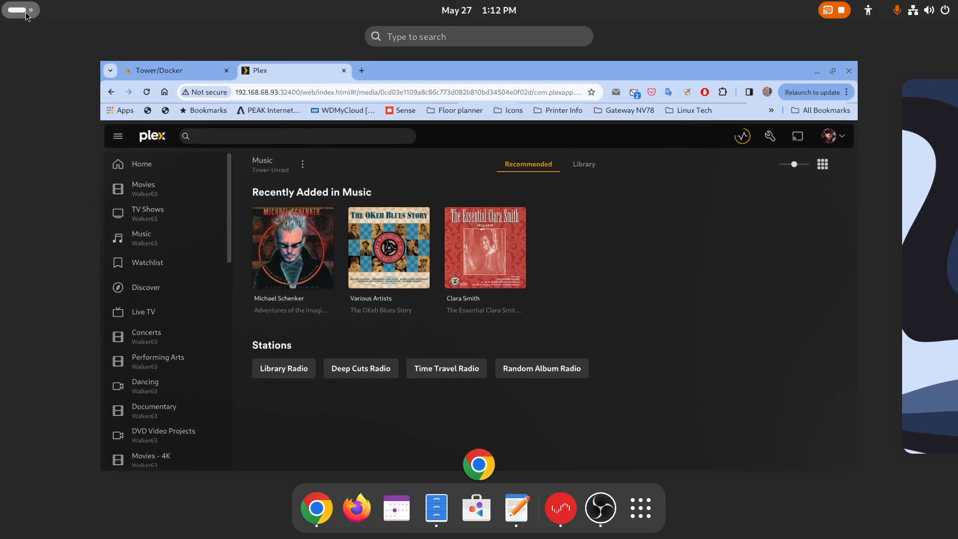
text(htpv)
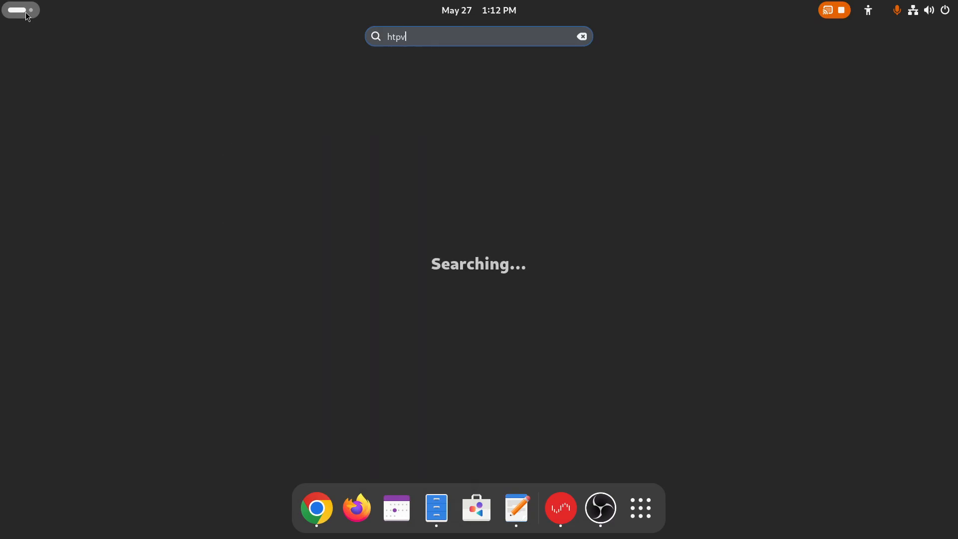
click(454, 81)
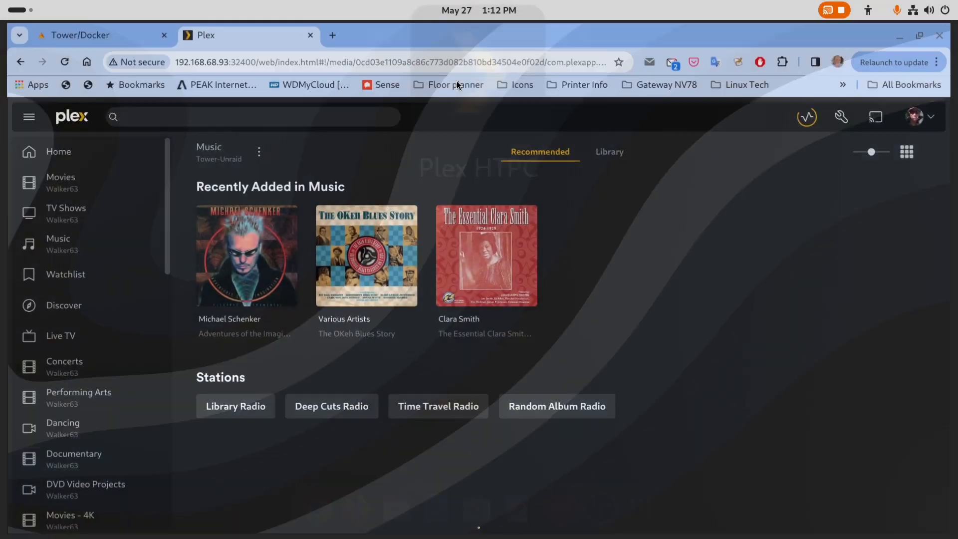
double_click(417, 67)
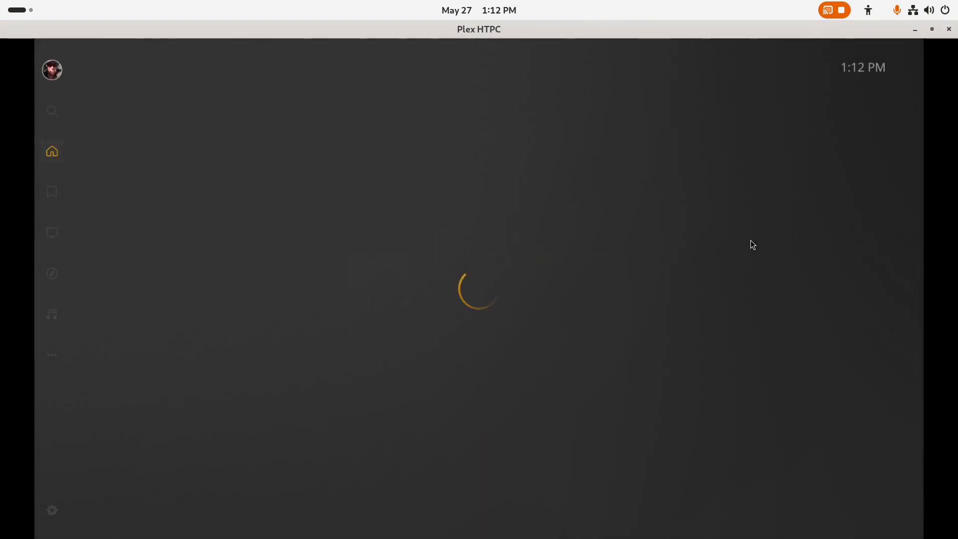
Open the user options in Plex HTPC and try to reset the home customization
key(Left)
key(Up)
key(Up)
key(Return)
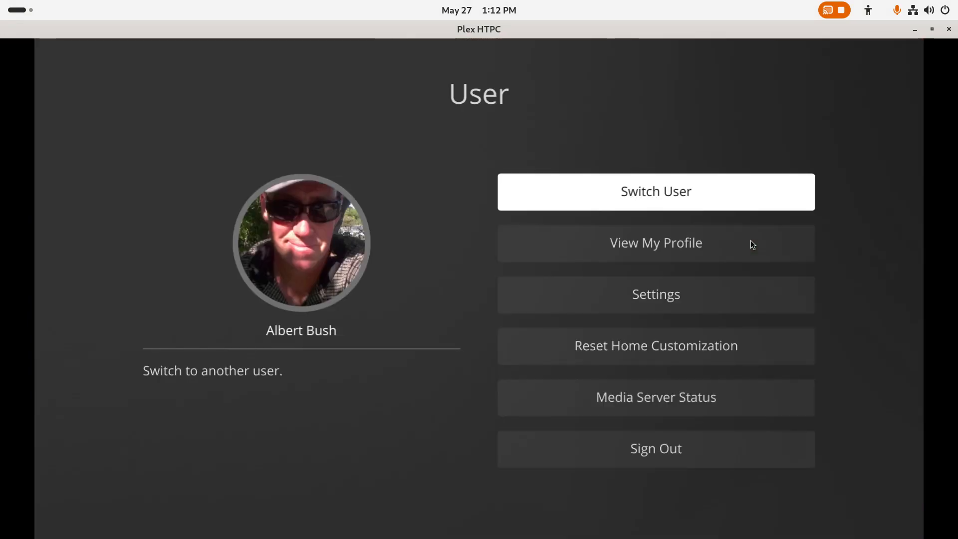
key(Down)
key(Down)
key(Down)
key(Down)
key(Up)
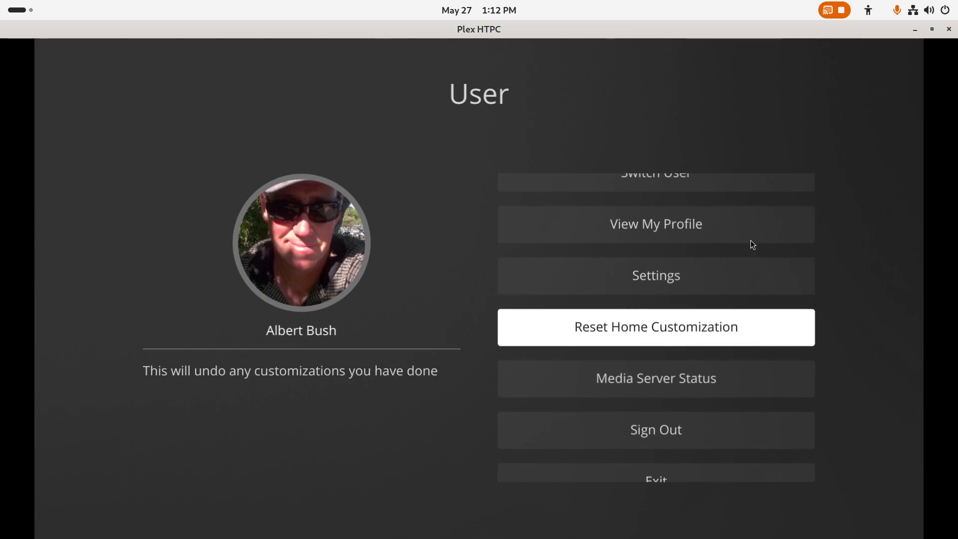
key(Return)
key(Return)
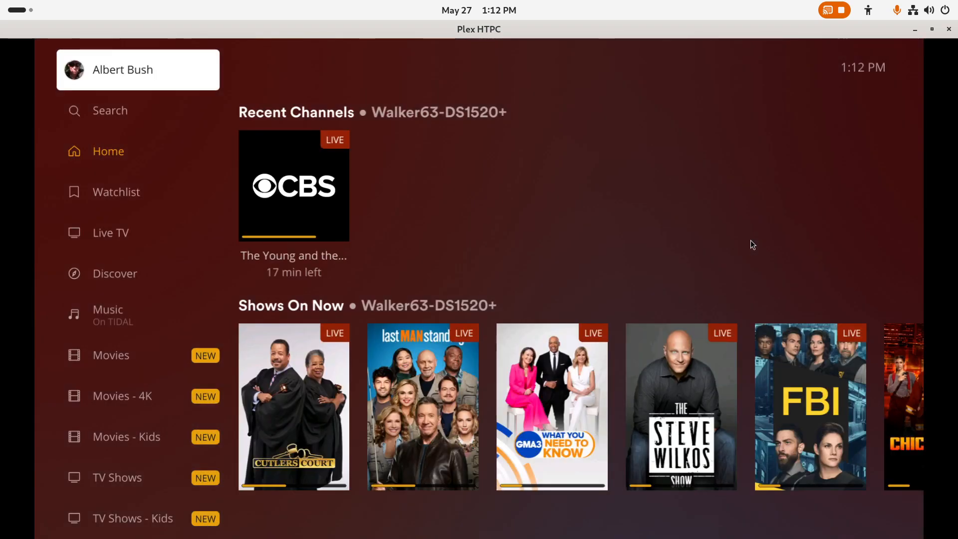
Open the user options in Plex HTPC and reset the home customization
key(Return)
key(Down)
key(Down)
key(Down)
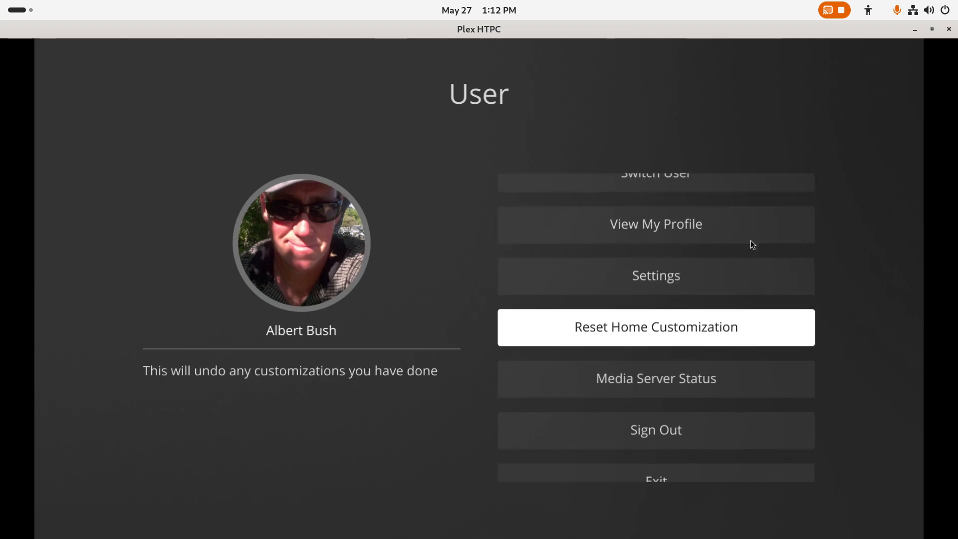
key(Return)
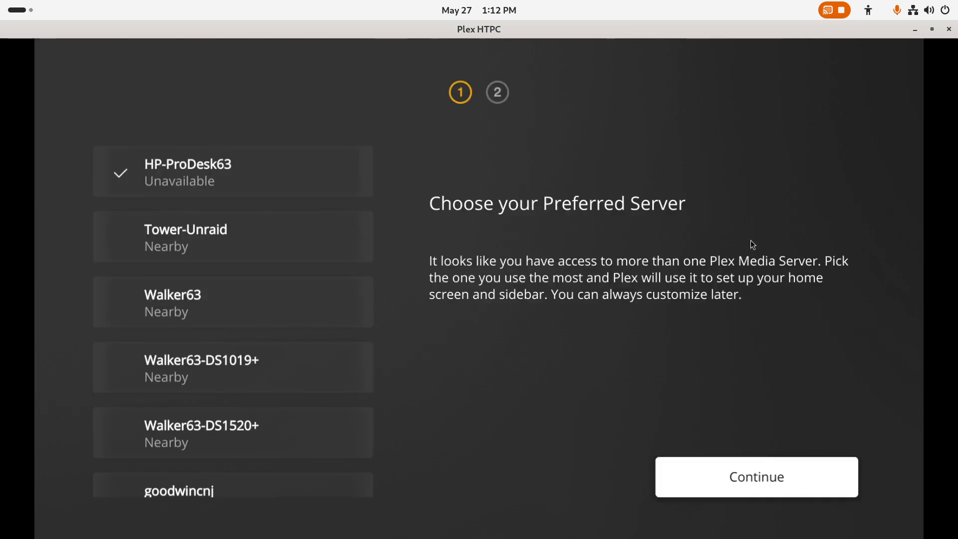
Choose Tower-Unraid as the preferred server and accept the preselected sources for the sidebar navigation
key(Left)
key(Down)
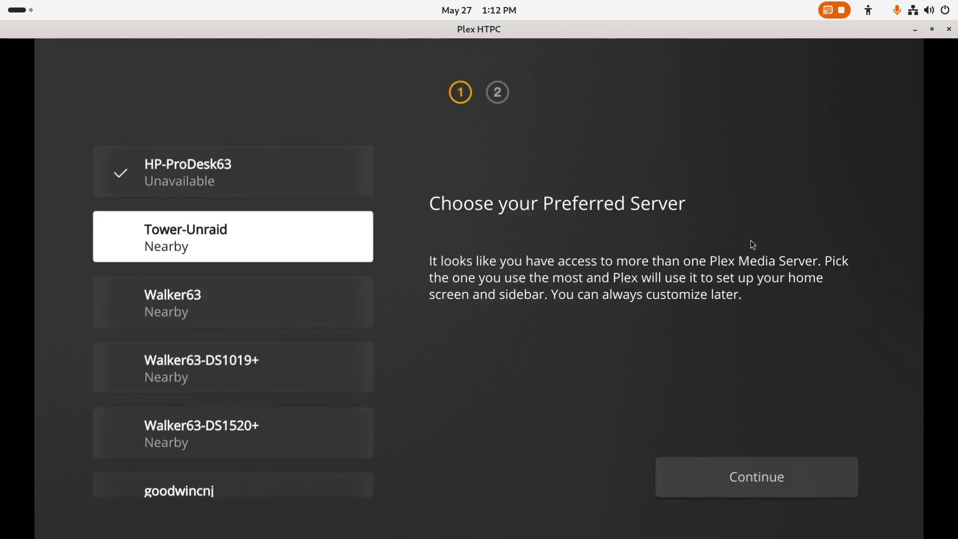
key(Down)
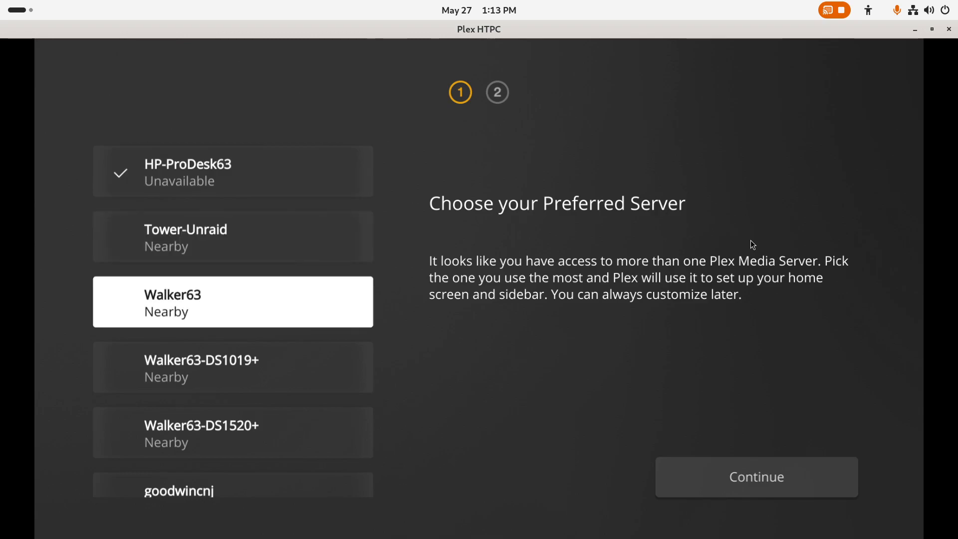
key(Up)
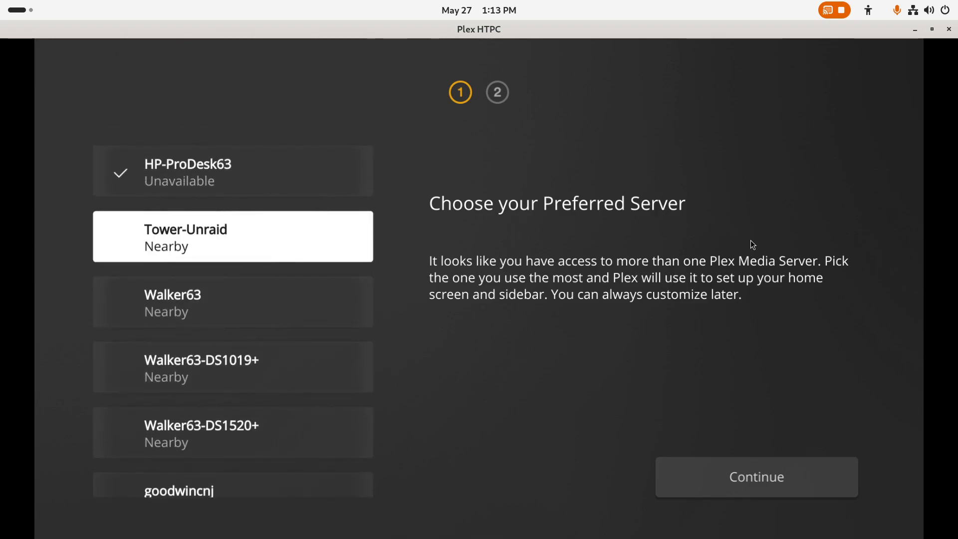
key(Return)
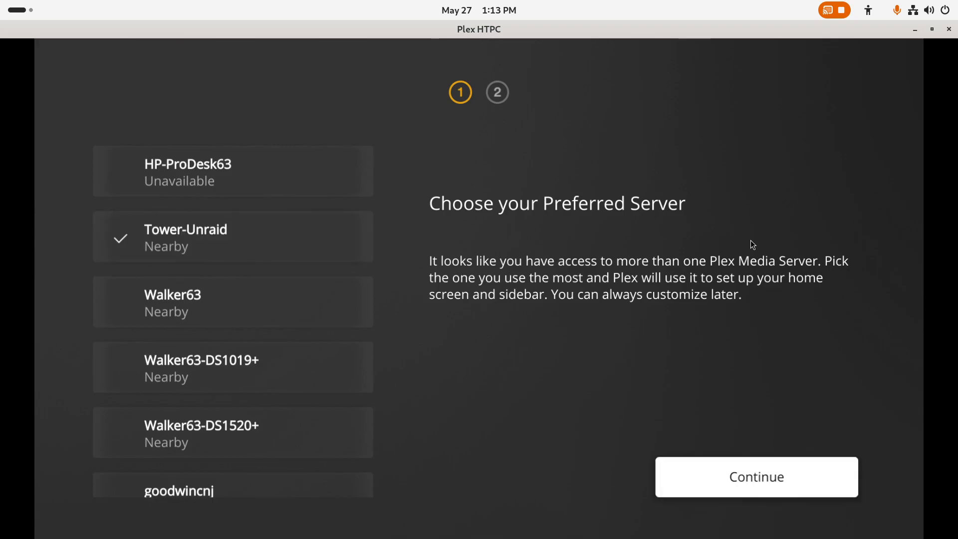
key(Return)
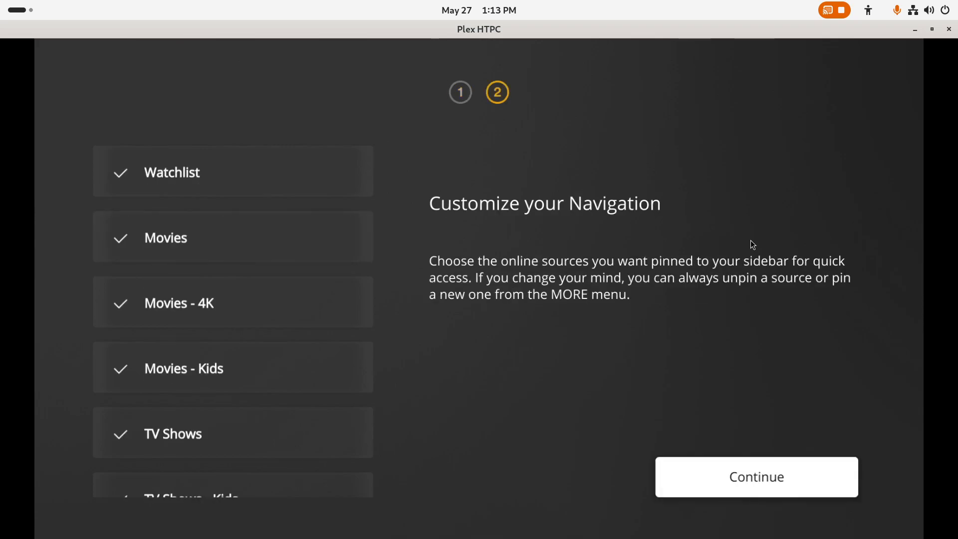
key(Return)
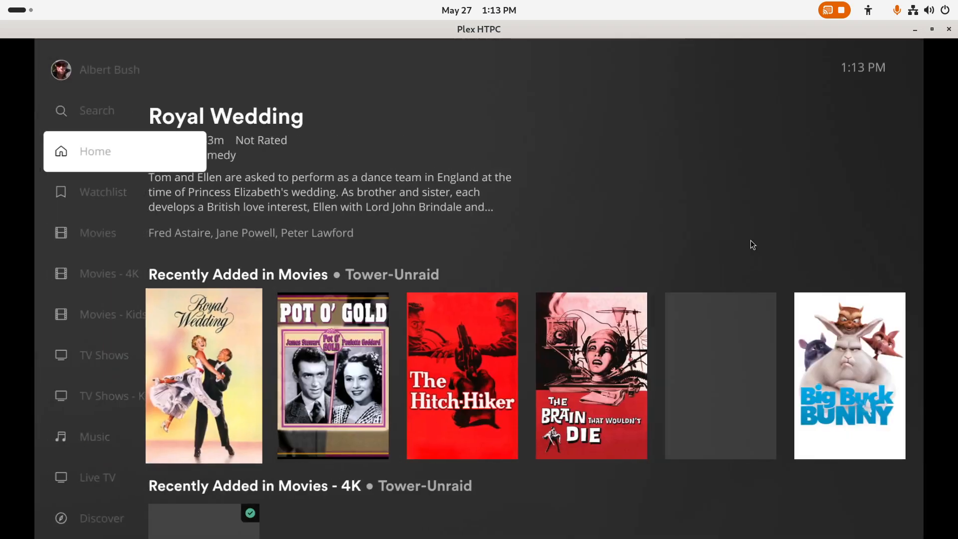
Examine the other available servers under the sidebar's additional sources, and return to the main sidebar
key(Down)
key(Down)
key(Down)
key(Down)
key(Down)
key(Down)
key(Down)
key(Down)
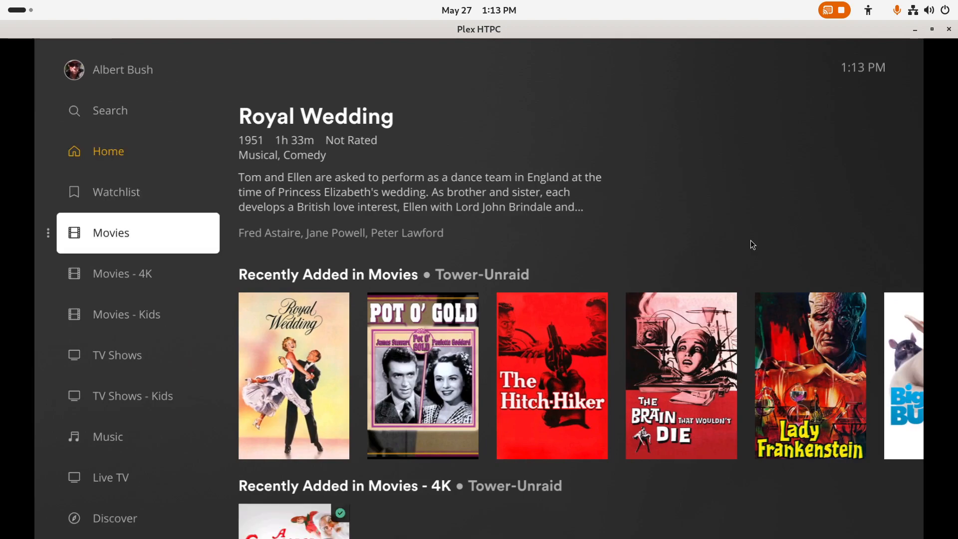
key(Down)
key(Down)
key(Down)
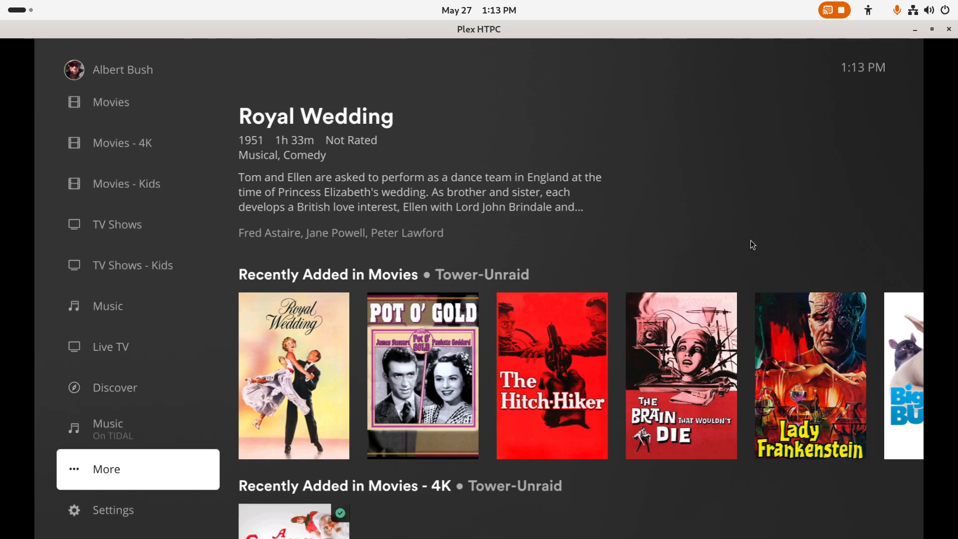
key(Return)
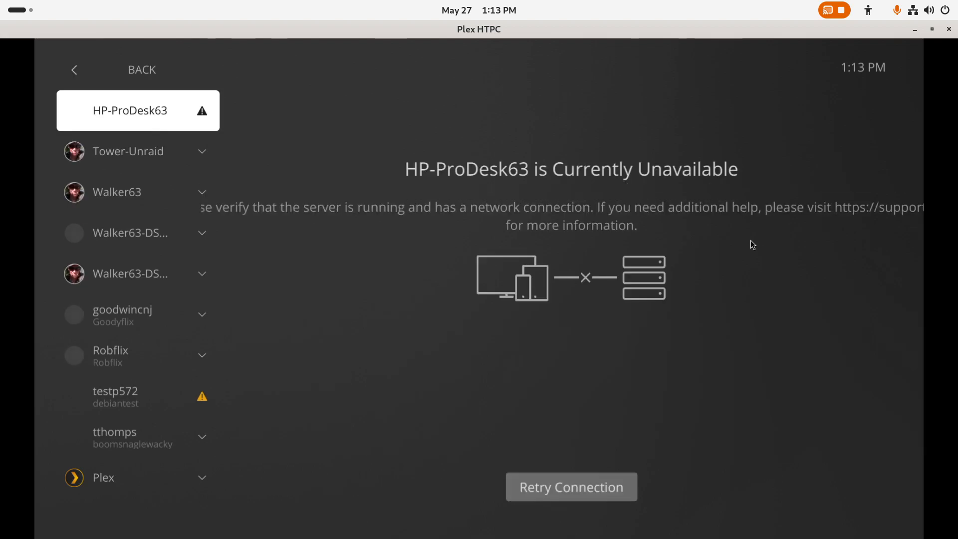
key(Down)
key(Down)
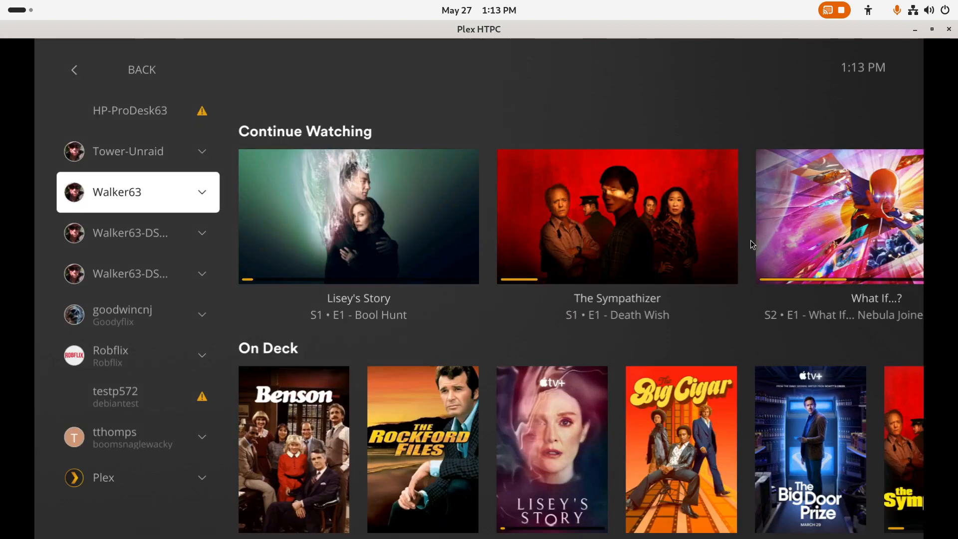
key(Up)
key(Up)
key(Up)
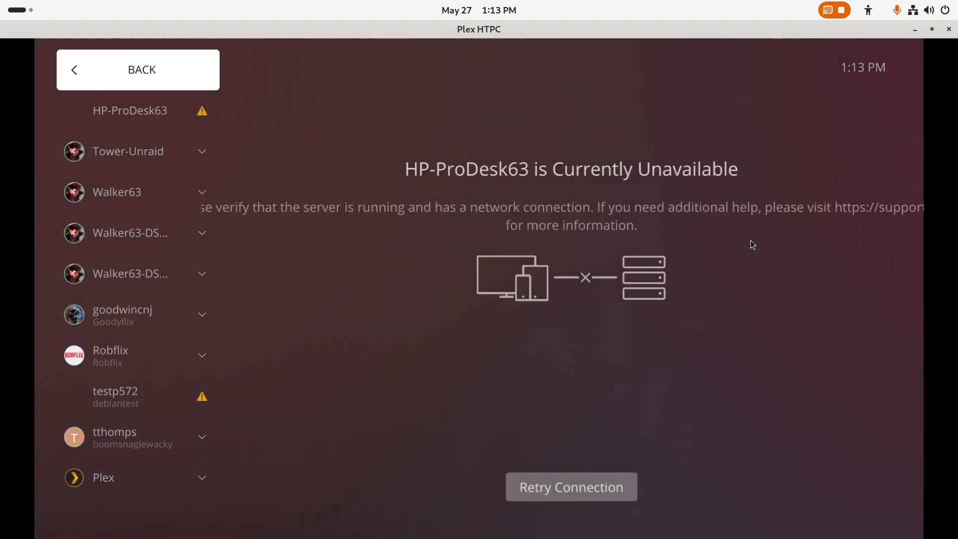
key(Return)
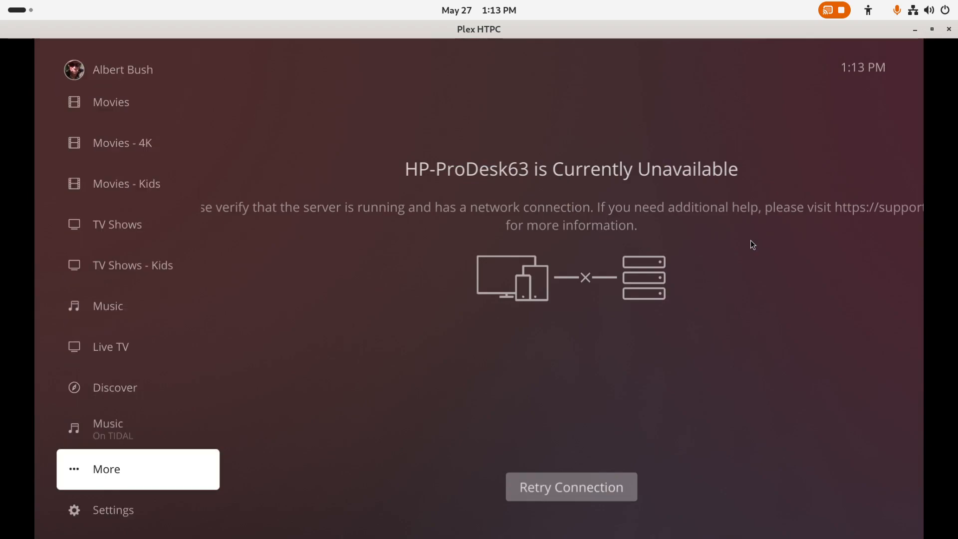
Open the Movies library from the sidebar and move to Pot o' Gold in its recently added titles
key(Up)
key(Up)
key(Up)
key(Up)
key(Up)
key(Up)
key(Up)
key(Up)
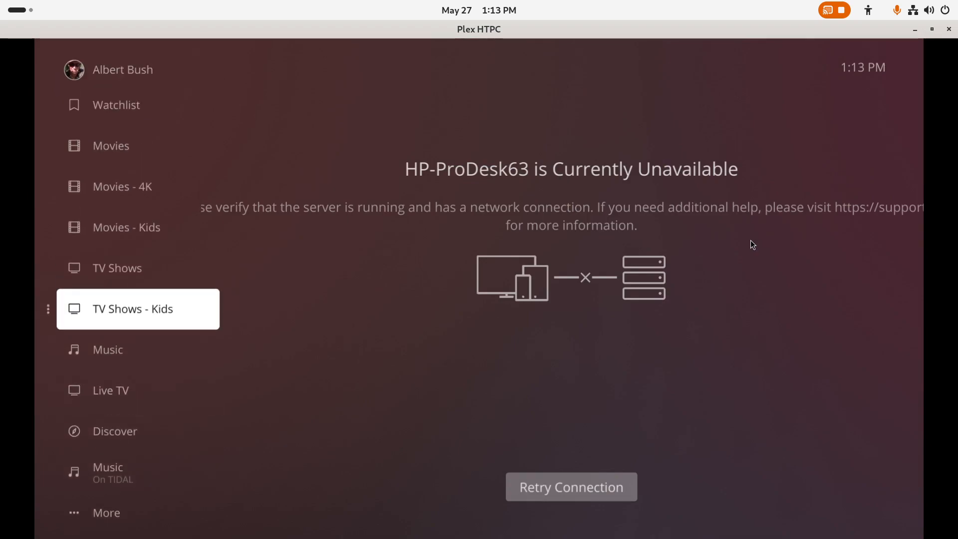
key(Up)
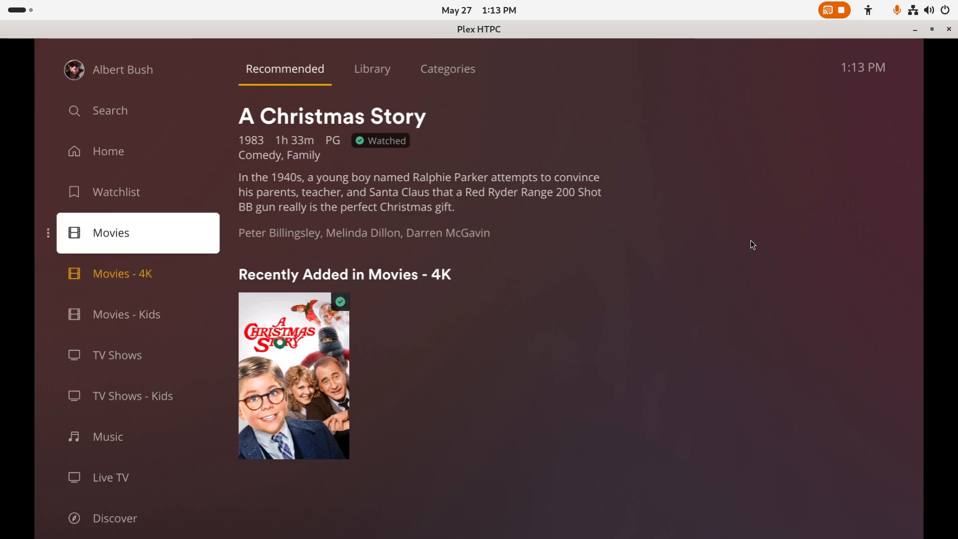
key(Right)
key(Right)
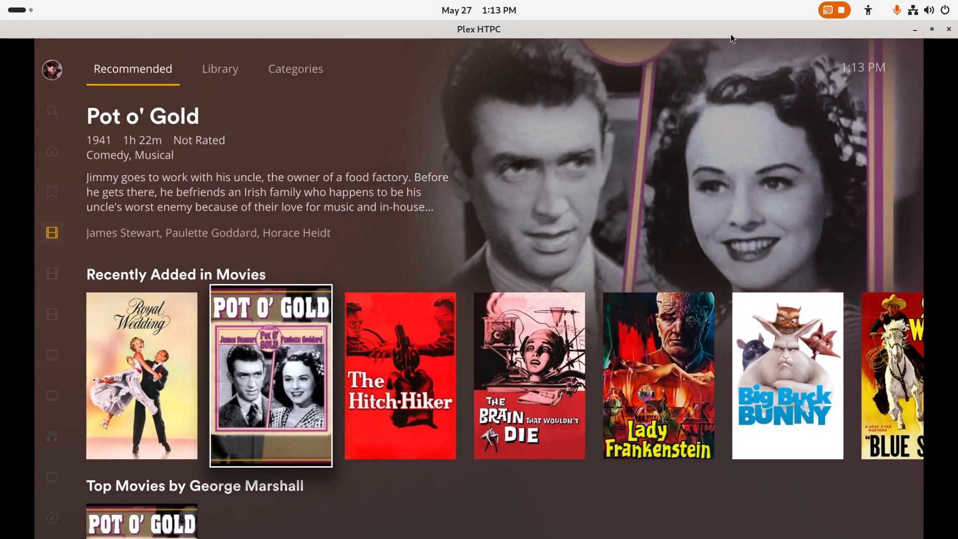
Restore the Plex HTPC and browser windows from full size and arrange them side by side
double_click(731, 35)
double_click(735, 31)
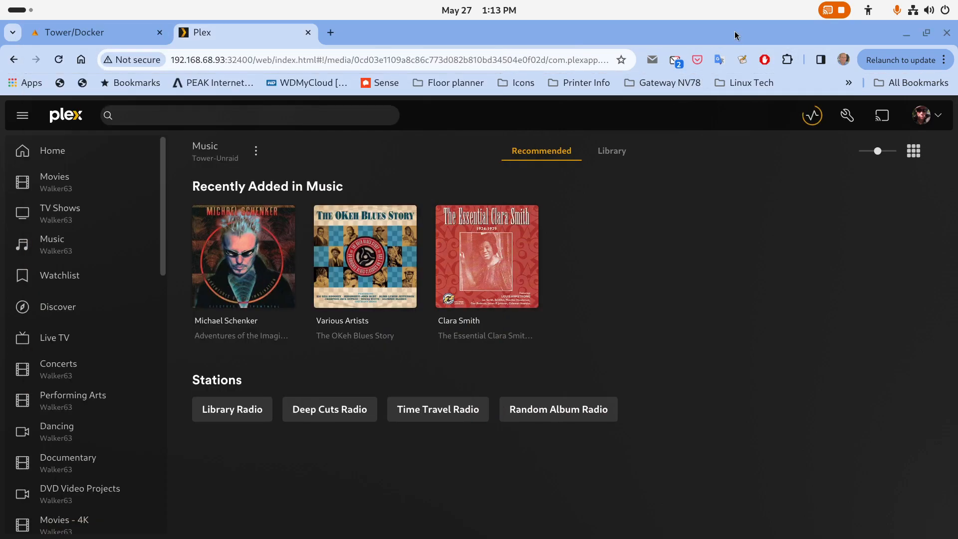
drag(546, 59, 866, 61)
drag(346, 63, 323, 50)
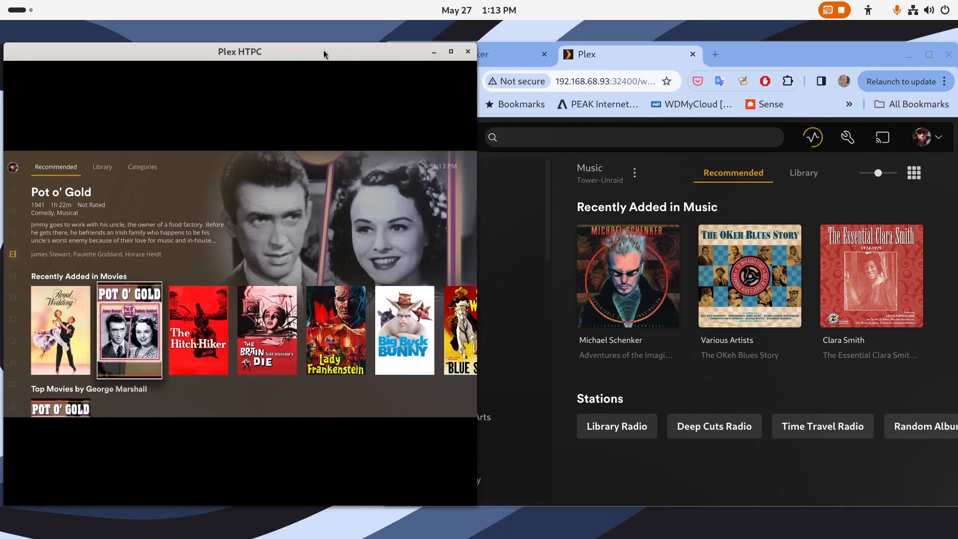
click(745, 70)
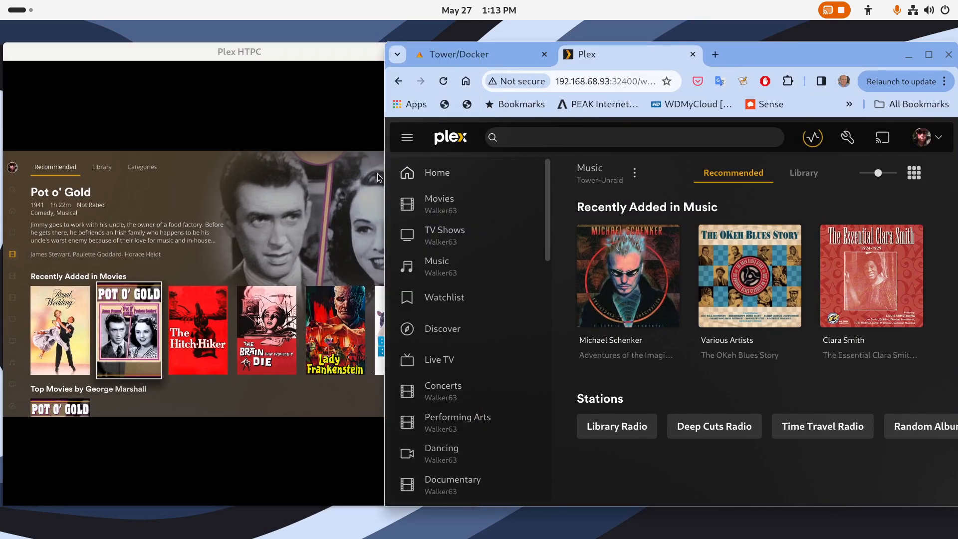
drag(386, 174, 484, 187)
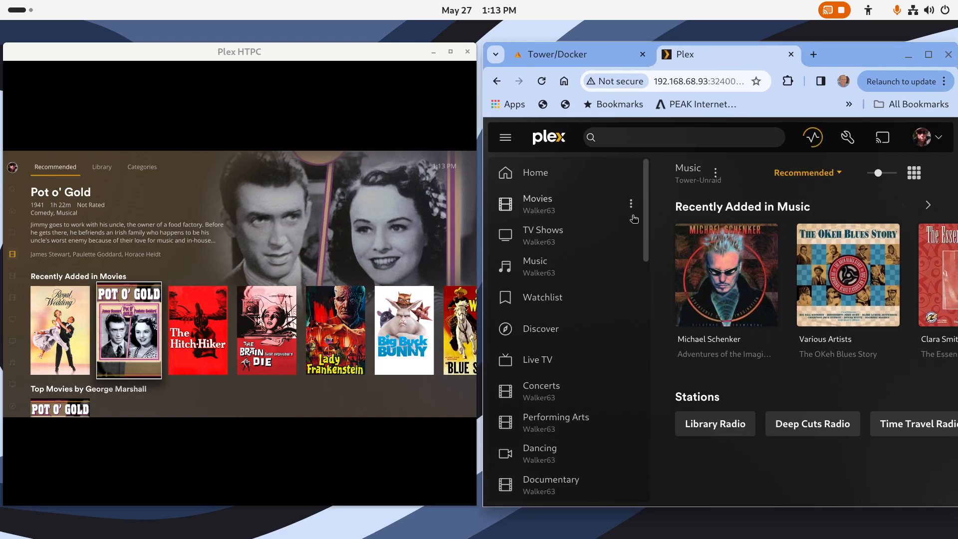
Check the current server activities in the browser's Plex page and open the Tower-Unraid dashboard
click(812, 138)
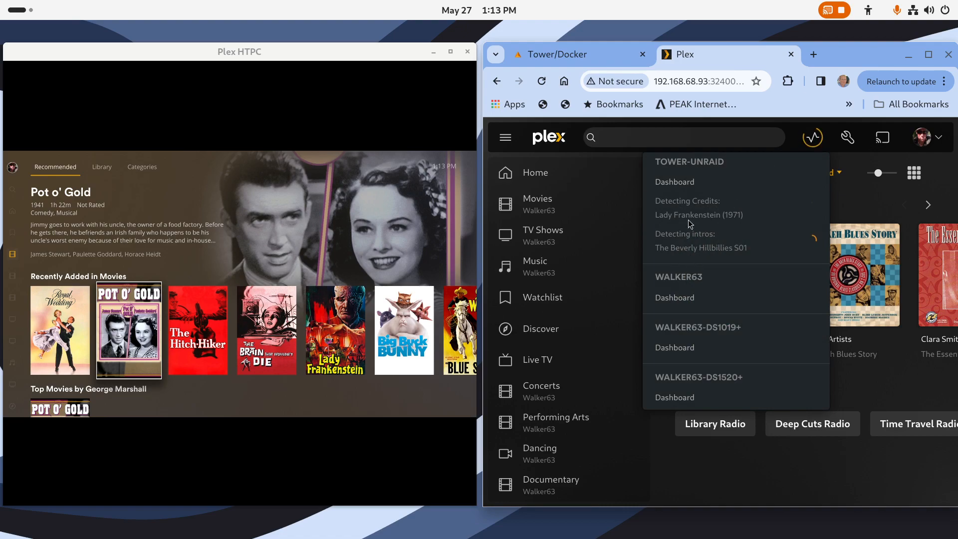
click(675, 183)
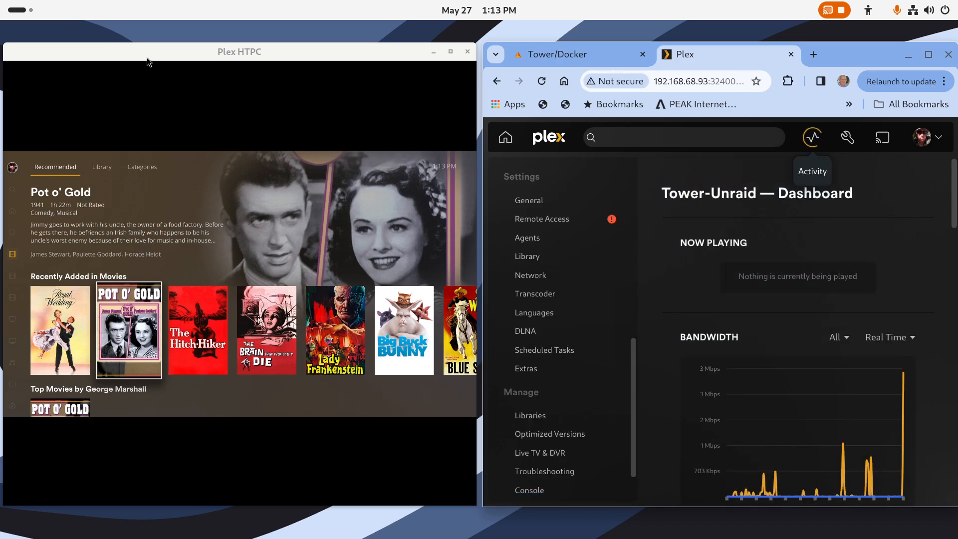
Examine the processor load on the Unraid dashboard, and return to the Tower-Unraid dashboard in Plex
click(558, 58)
click(509, 185)
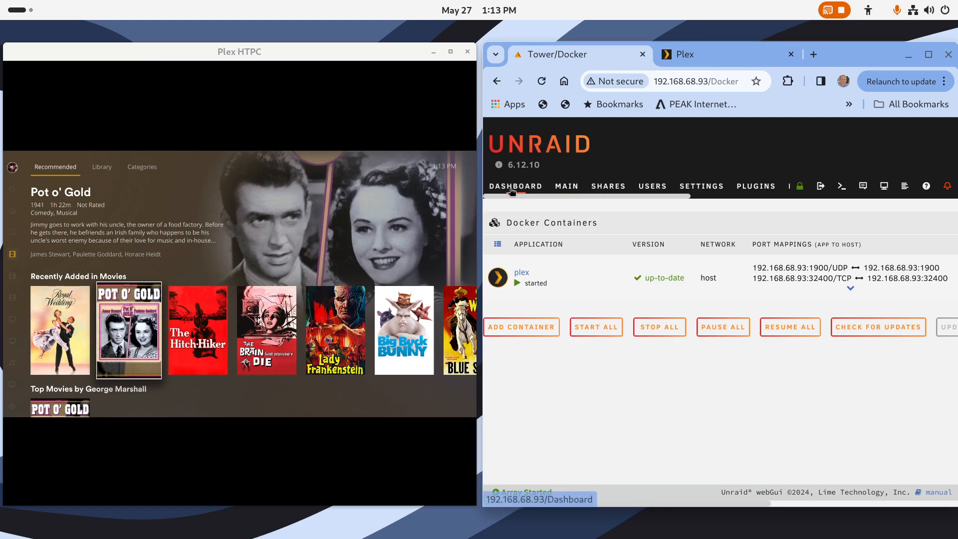
scroll(657, 361, down, 5)
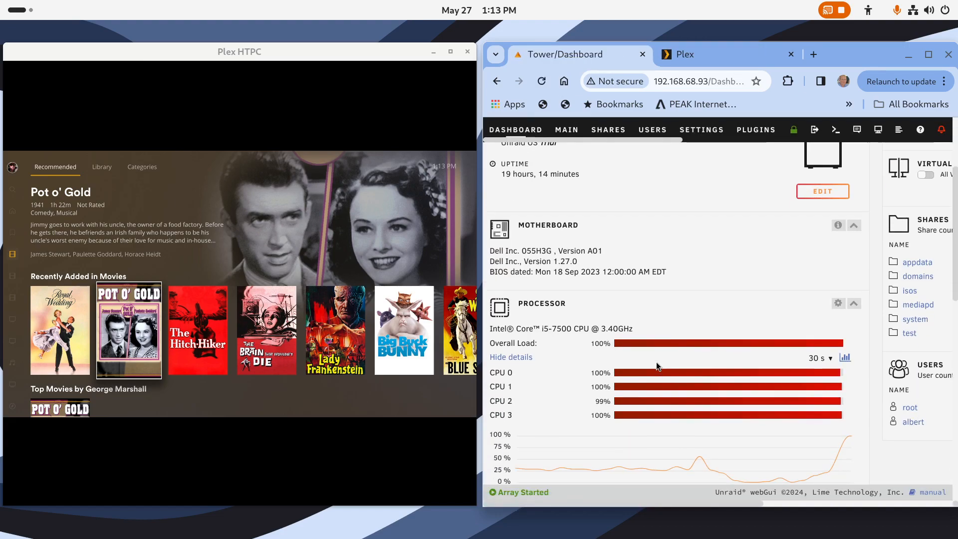
scroll(656, 361, down, 2)
scroll(728, 315, up, 2)
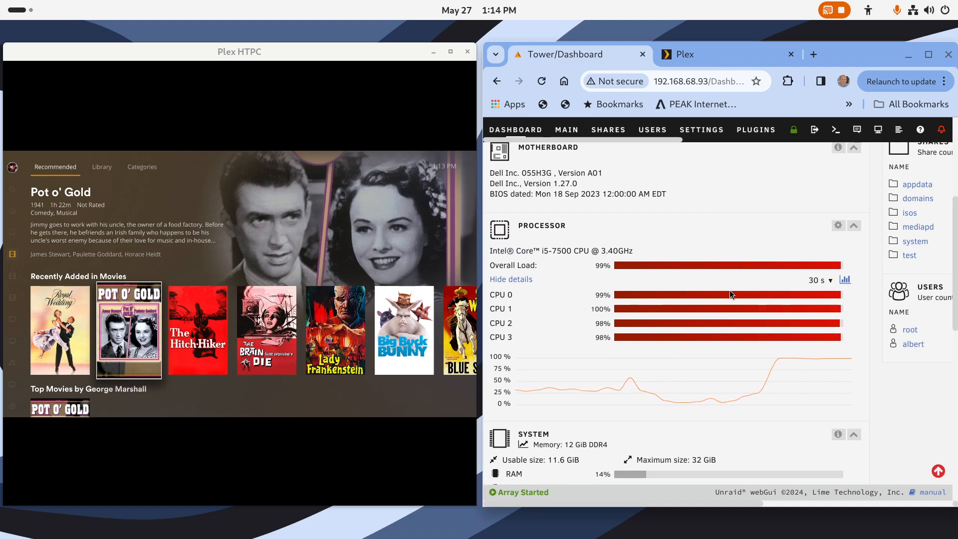
scroll(723, 294, up, 5)
click(705, 50)
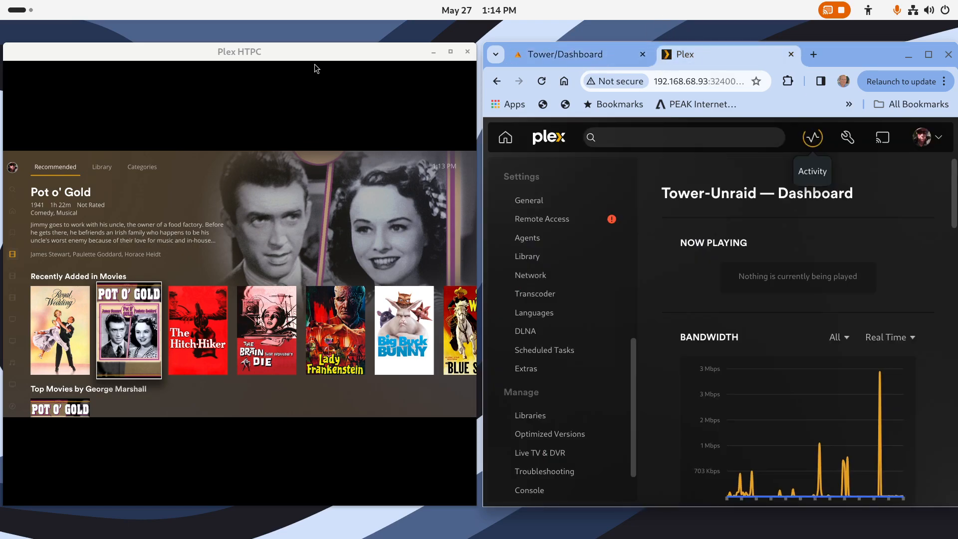
Switch to Plex HTPC and open the details of Big Buck Bunny from the recently added movies
click(330, 50)
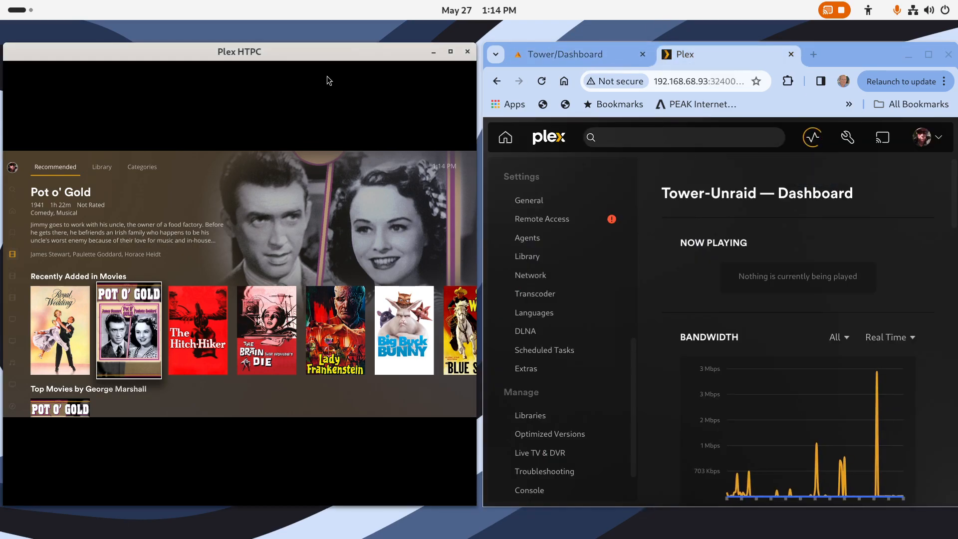
key(Right)
key(Right)
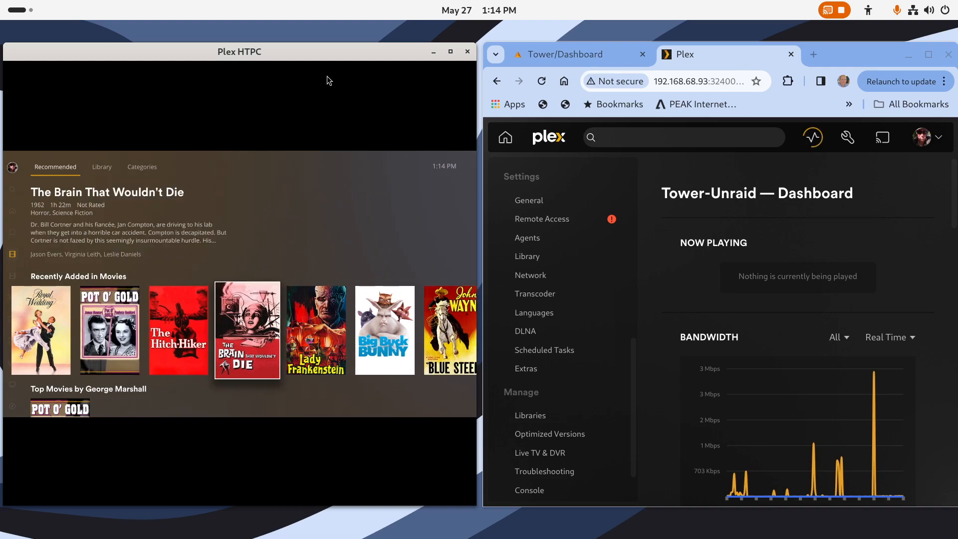
key(Right)
key(Right)
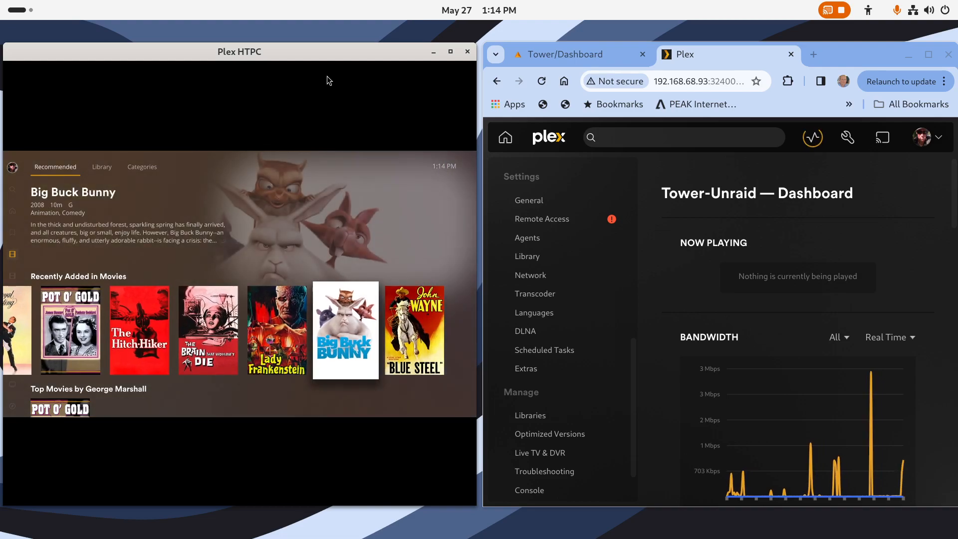
key(Return)
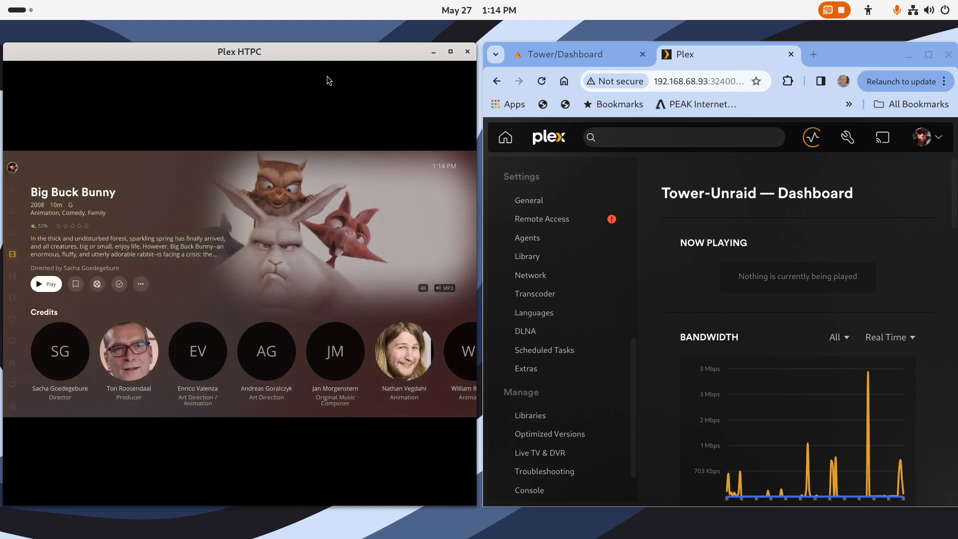
Play the 12.5 Mbps, 1080p (MPEG4) version of Big Buck Bunny
key(Right)
key(Right)
key(Right)
key(Right)
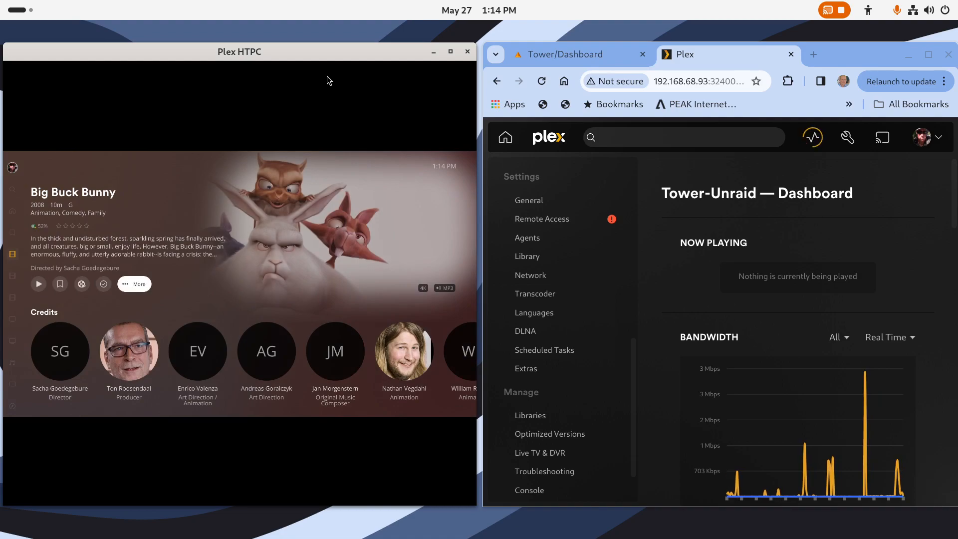
key(Return)
key(Return)
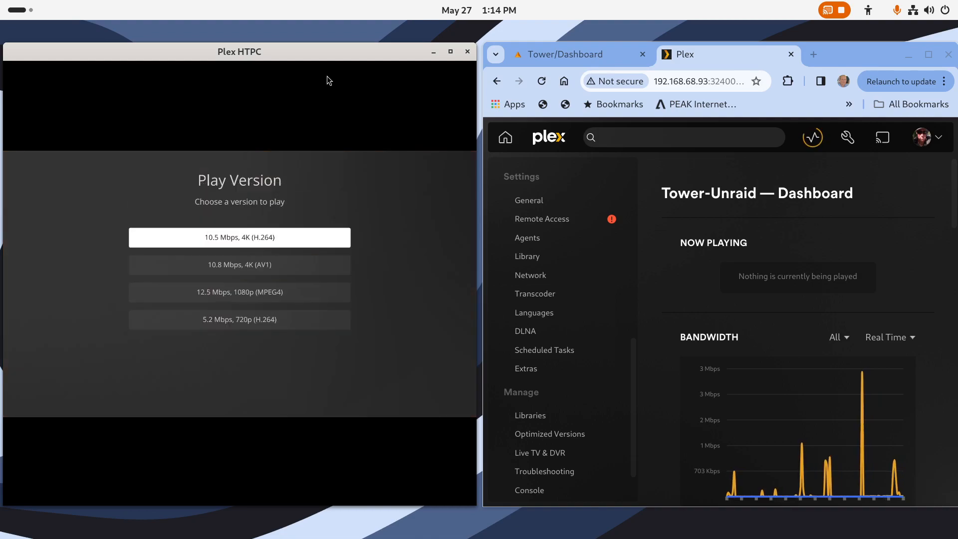
key(Down)
key(Down)
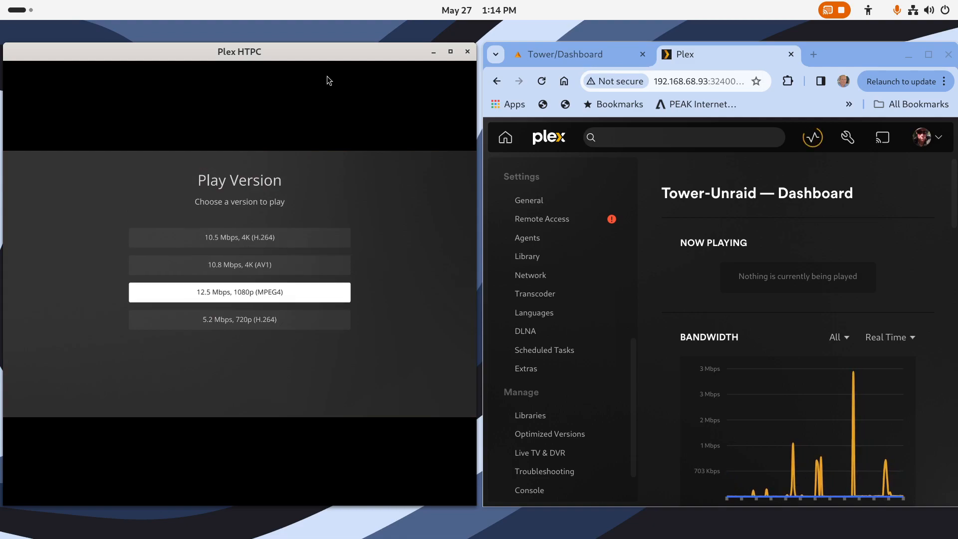
key(Return)
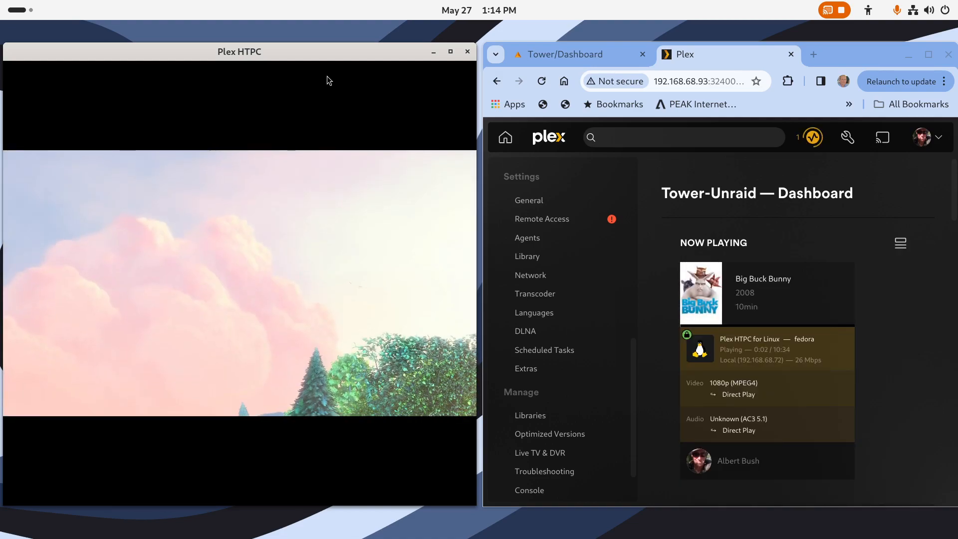
Pause Big Buck Bunny and open the server's Transcoder settings in the Plex web page, down to the hardware transcoding options
key(space)
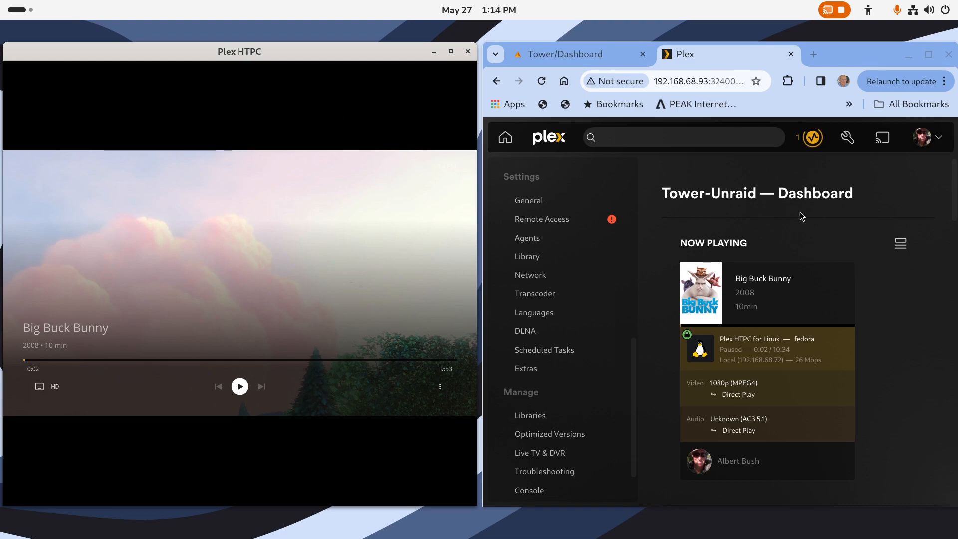
click(847, 138)
scroll(603, 336, down, 2)
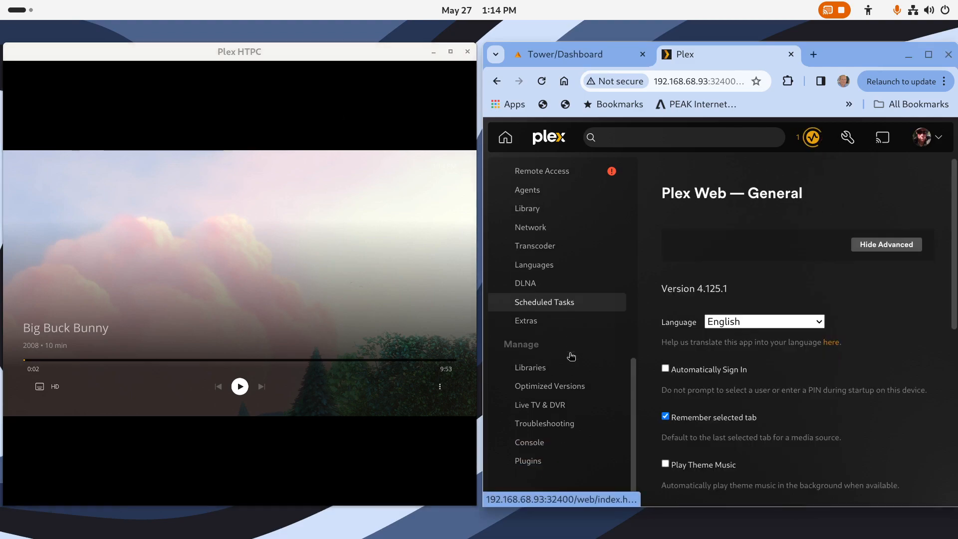
click(539, 245)
scroll(732, 378, down, 2)
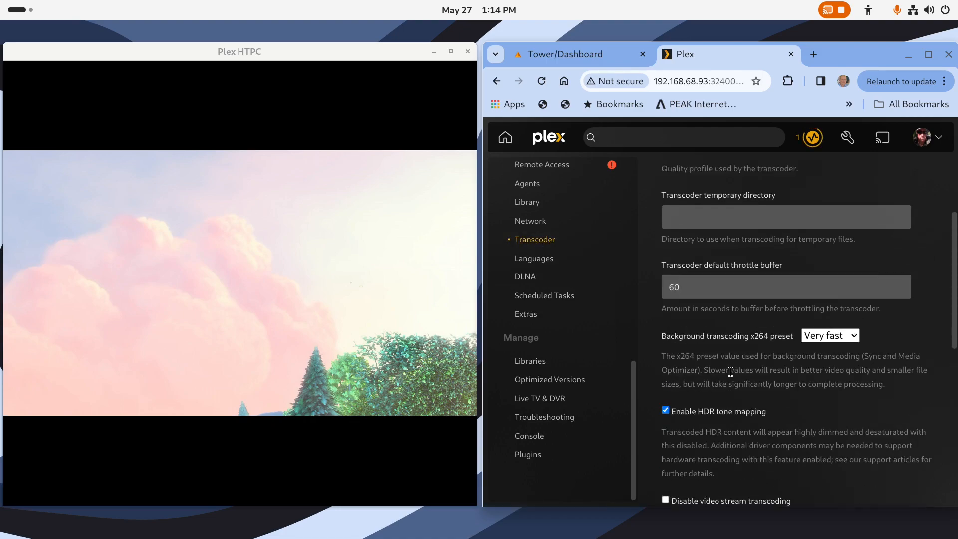
scroll(732, 377, down, 6)
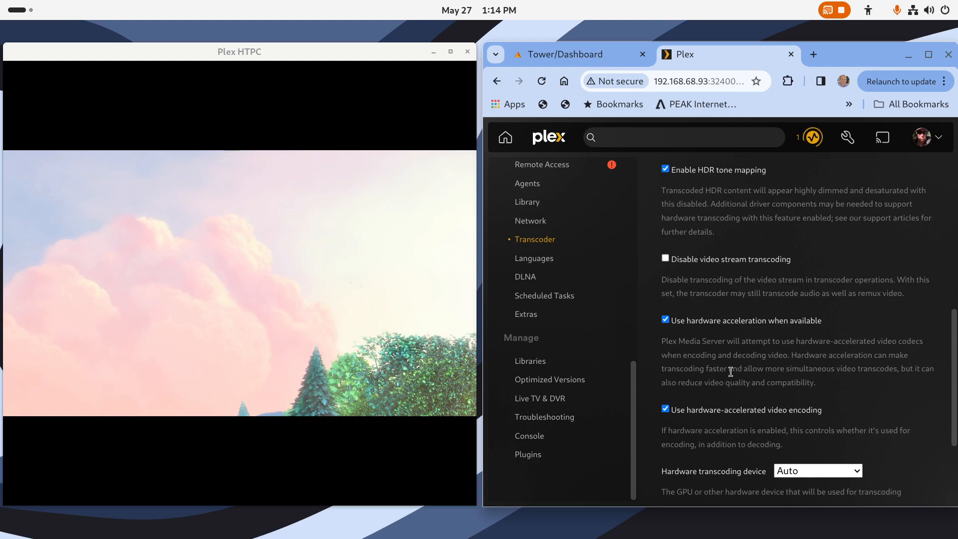
scroll(731, 372, down, 3)
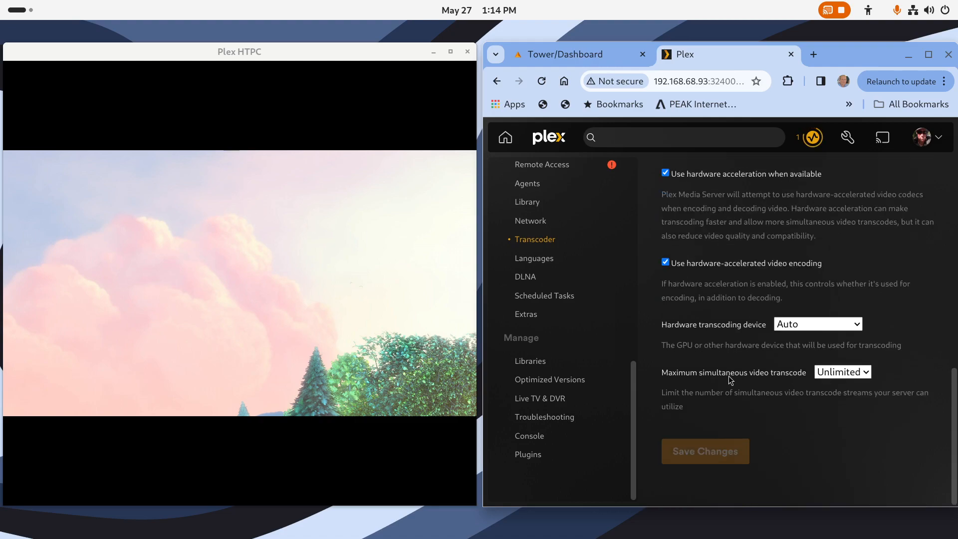
Set the hardware transcoding device to HD Graphics 630 and save the Transcoder settings
click(803, 325)
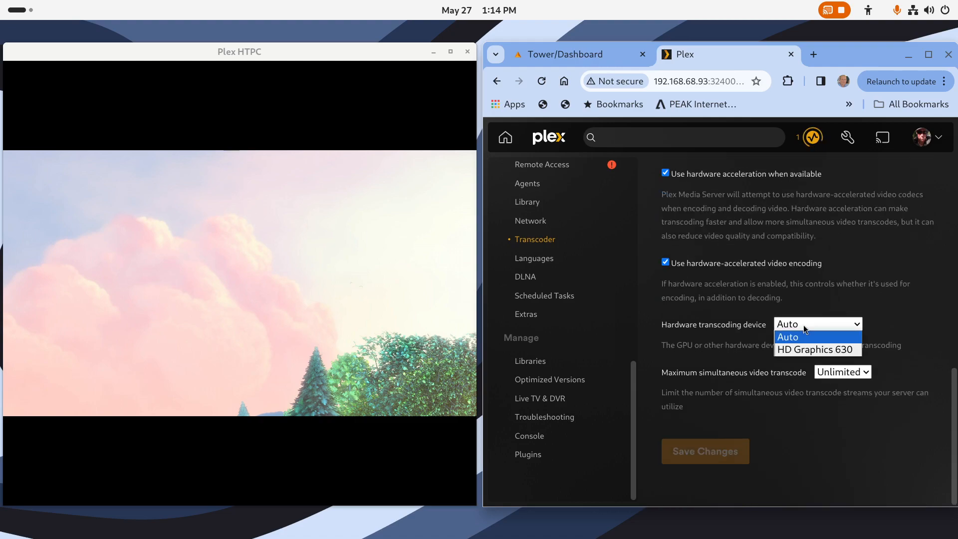
click(803, 350)
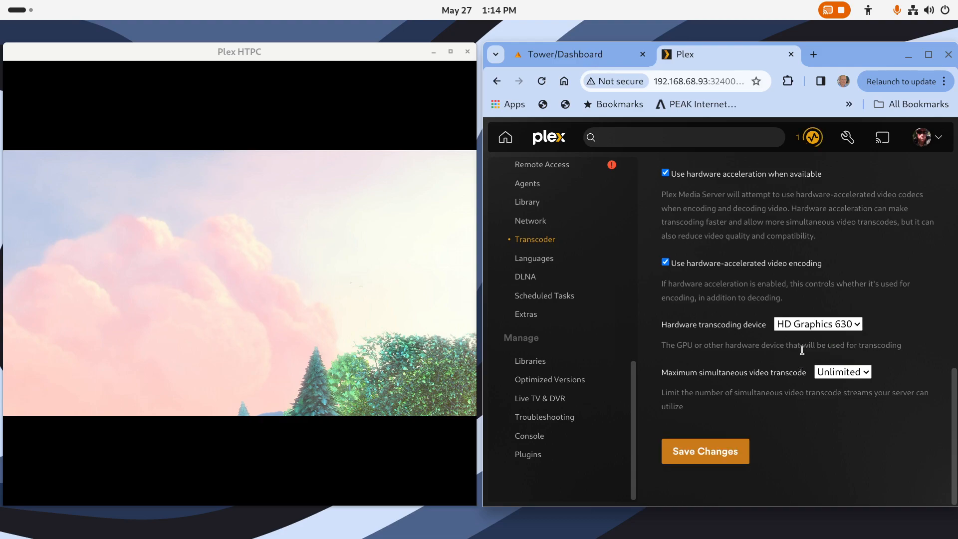
click(716, 455)
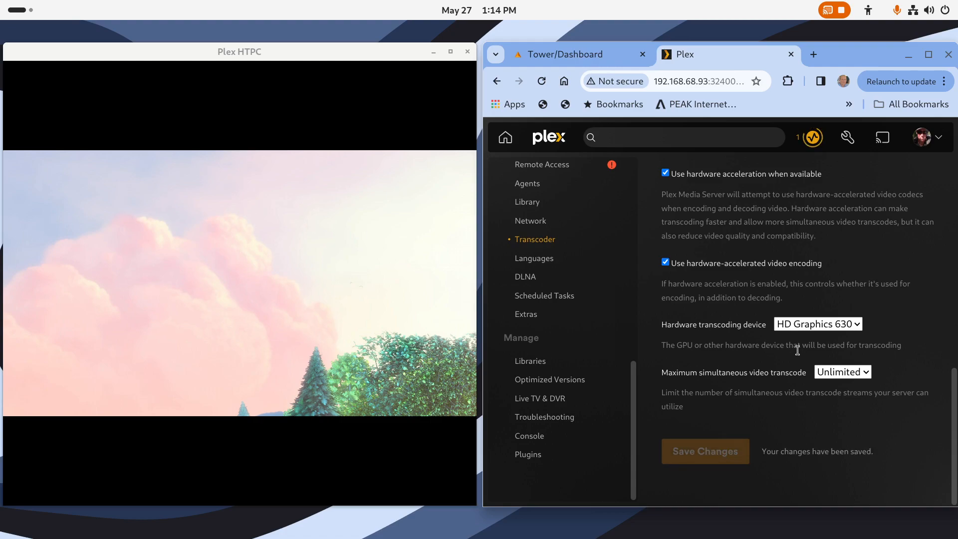
Enable Automatically Sign In in the Plex Web general settings, save the changes, and return to the Tower-Unraid dashboard
scroll(852, 323, up, 8)
click(497, 81)
click(497, 81)
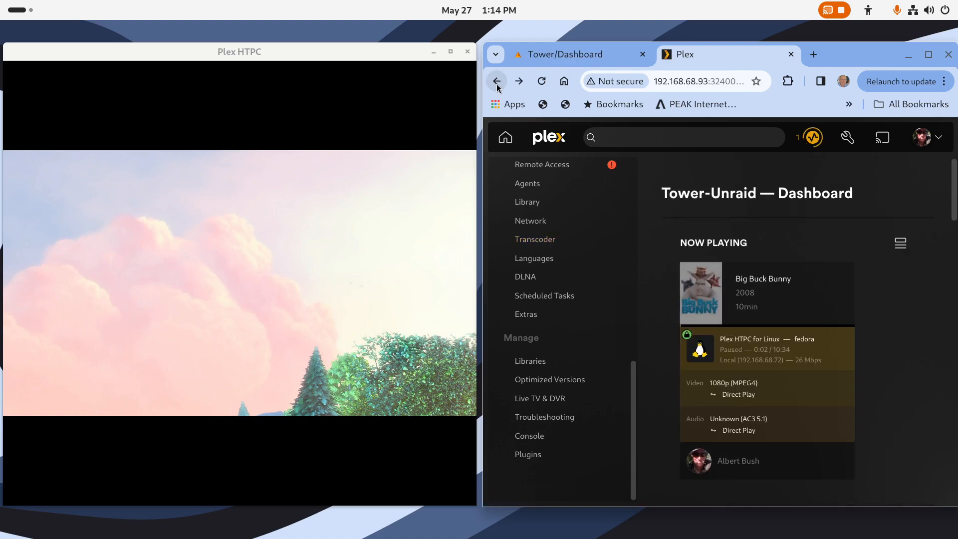
click(519, 82)
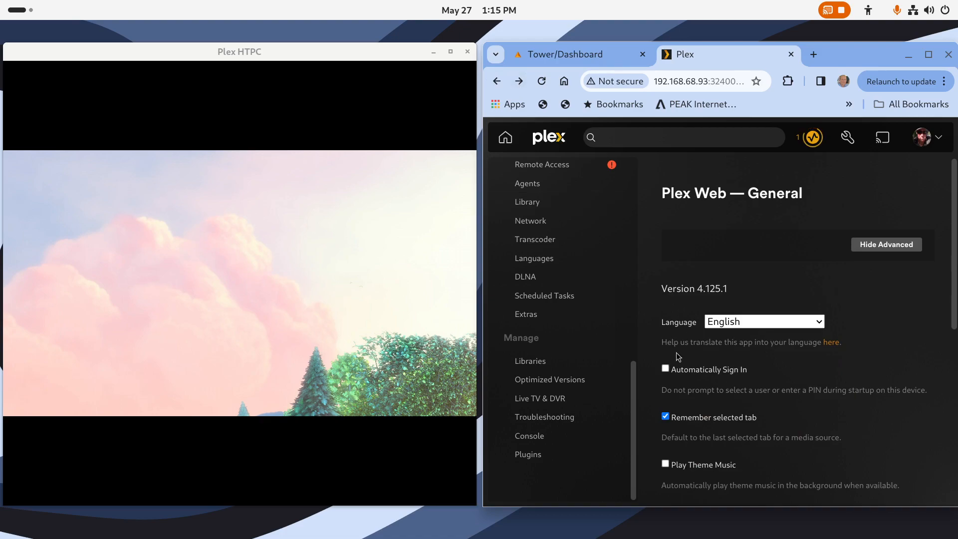
scroll(730, 404, down, 7)
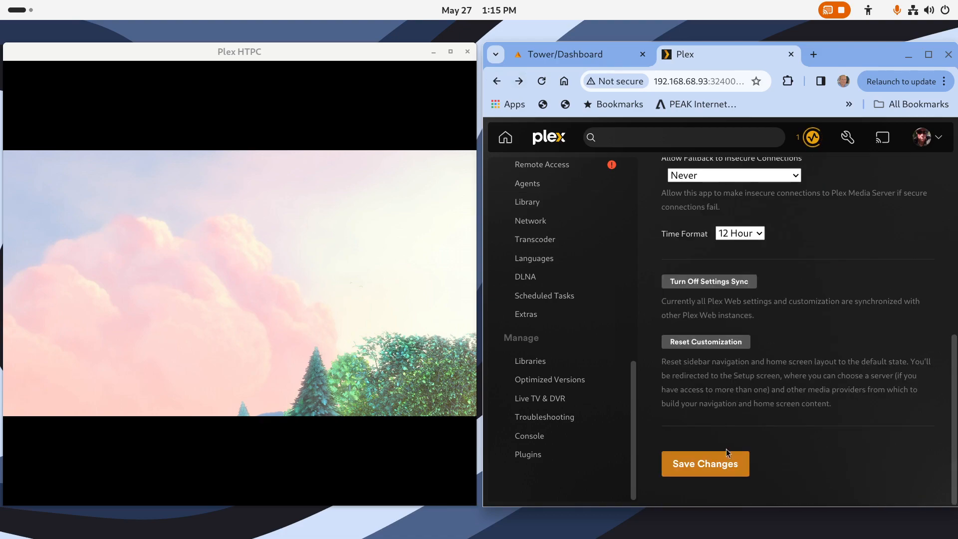
click(723, 462)
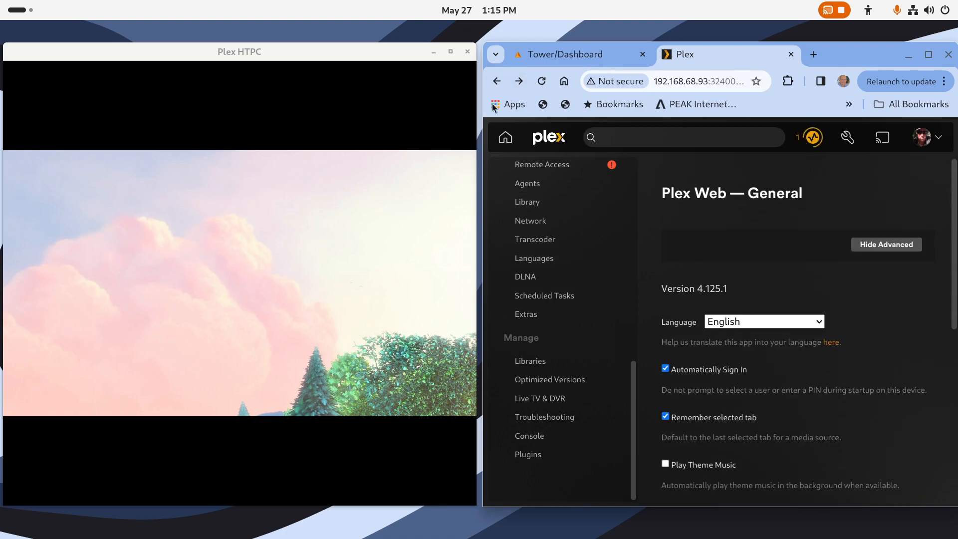
click(498, 82)
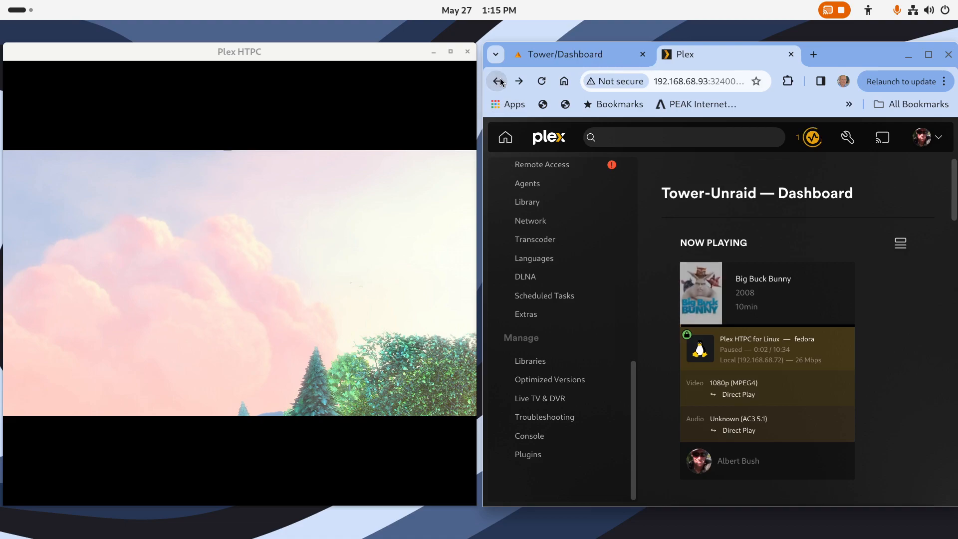
Resume Big Buck Bunny in Plex HTPC and lower its playback quality to 4 Mbps, 720p
click(424, 317)
click(241, 389)
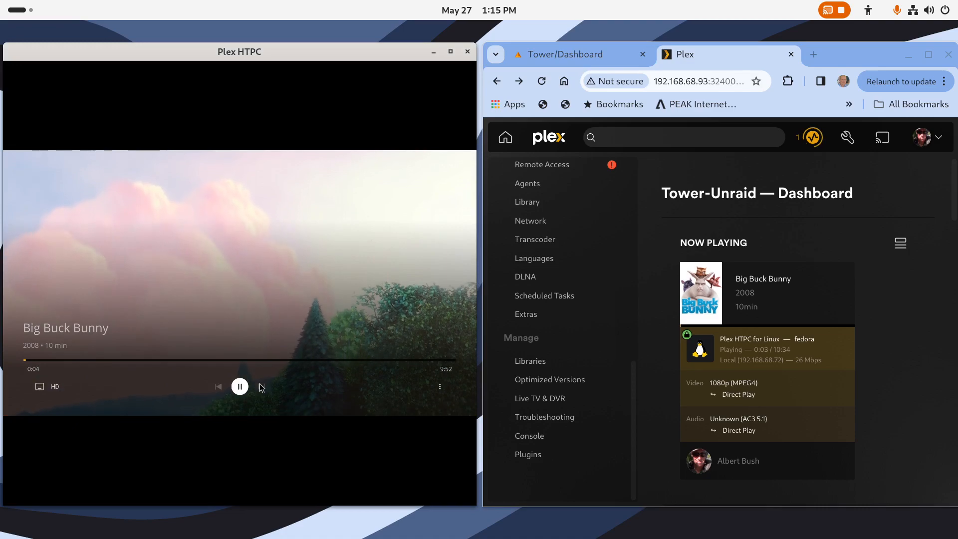
key(Left)
key(Right)
key(Return)
key(Return)
key(Down)
key(Down)
key(Down)
key(Return)
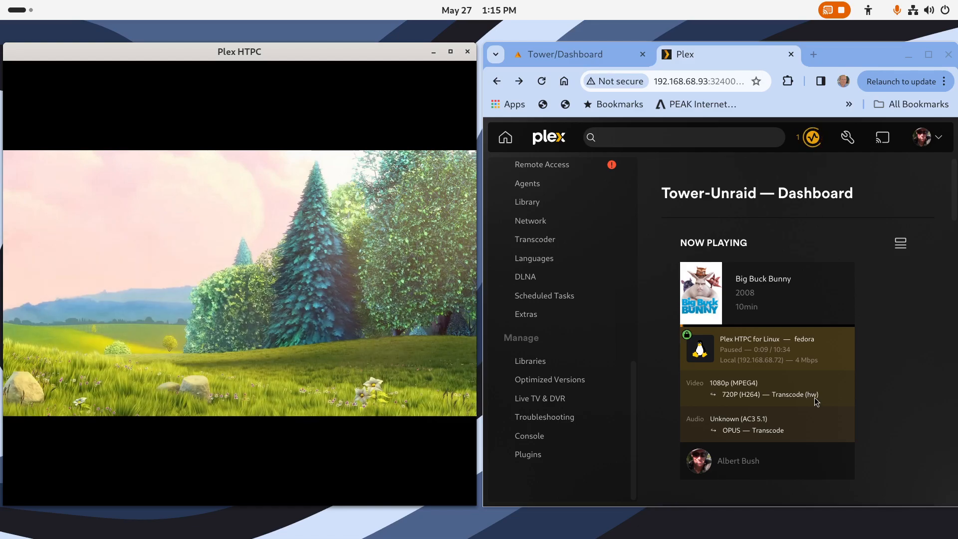
Switch to the Tower Unraid page in a maximized browser window and open the plex Docker container for editing
click(602, 55)
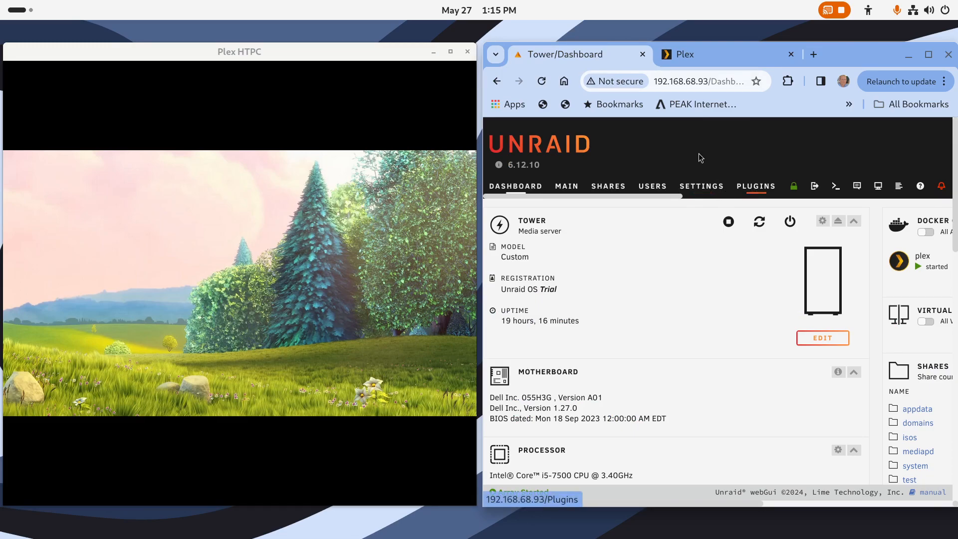
double_click(854, 52)
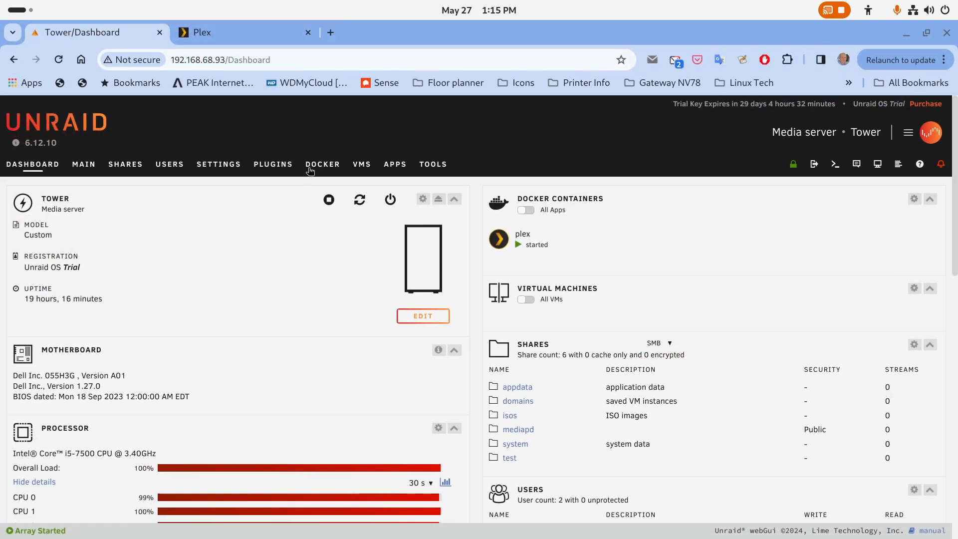
click(311, 167)
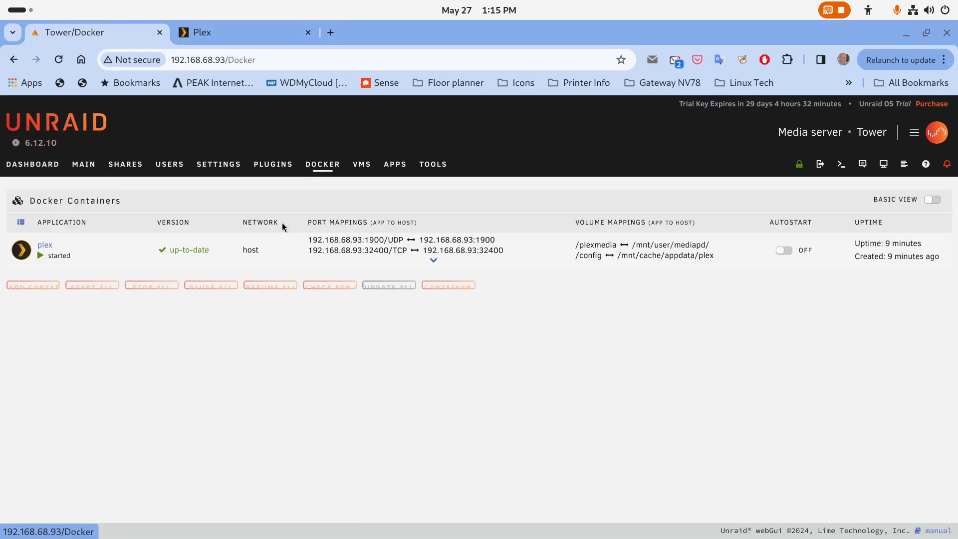
click(21, 249)
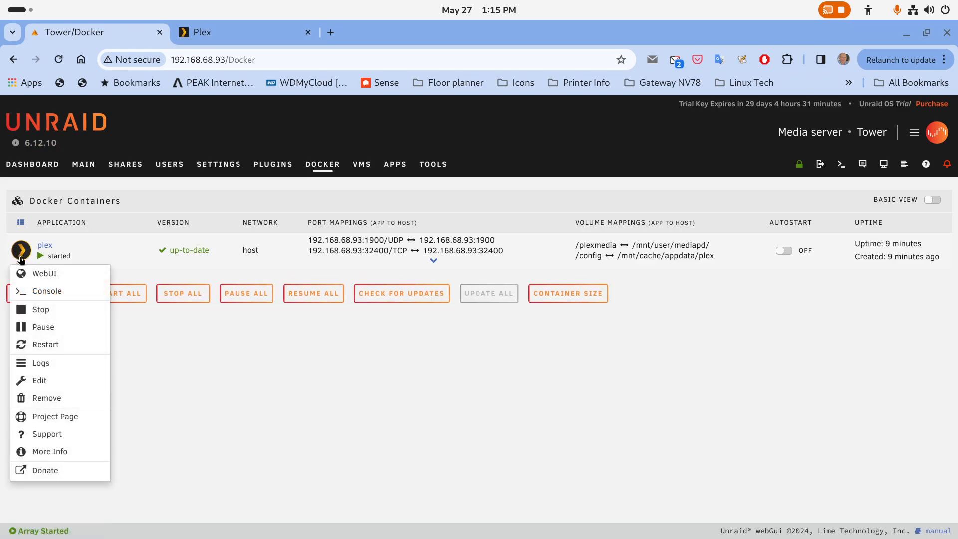
click(23, 380)
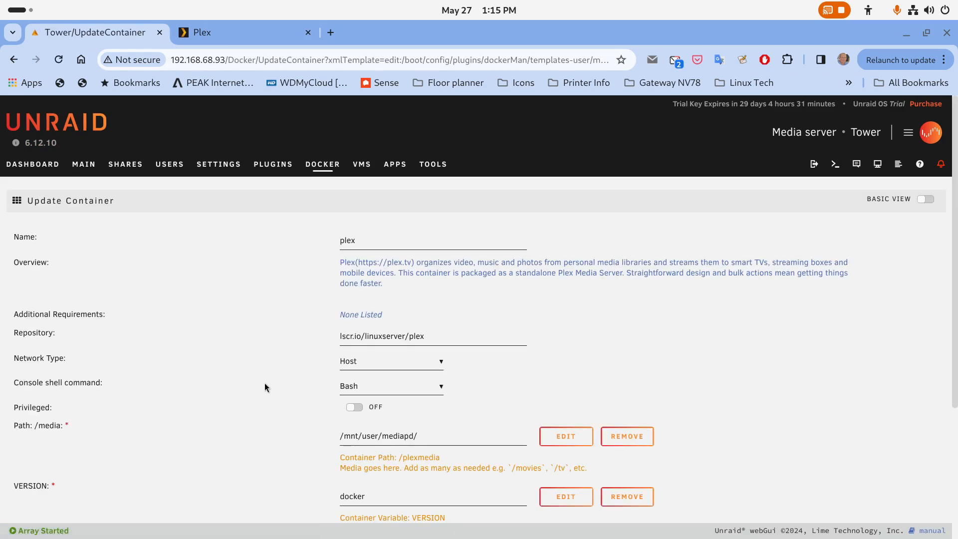
Show the plex container's advanced settings and examine the Extra Parameters for the /dev/dri device and the tmpfs mount
scroll(264, 382, down, 4)
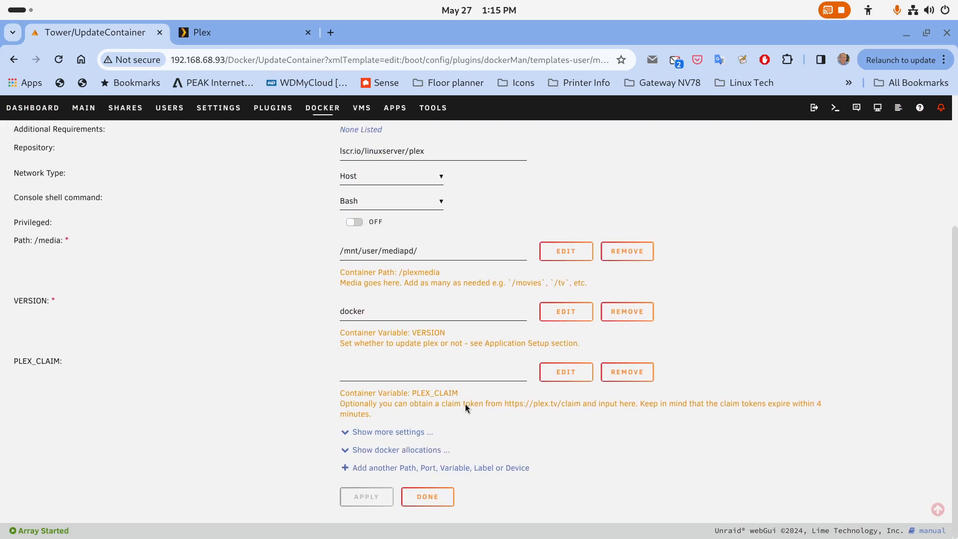
scroll(461, 401, up, 5)
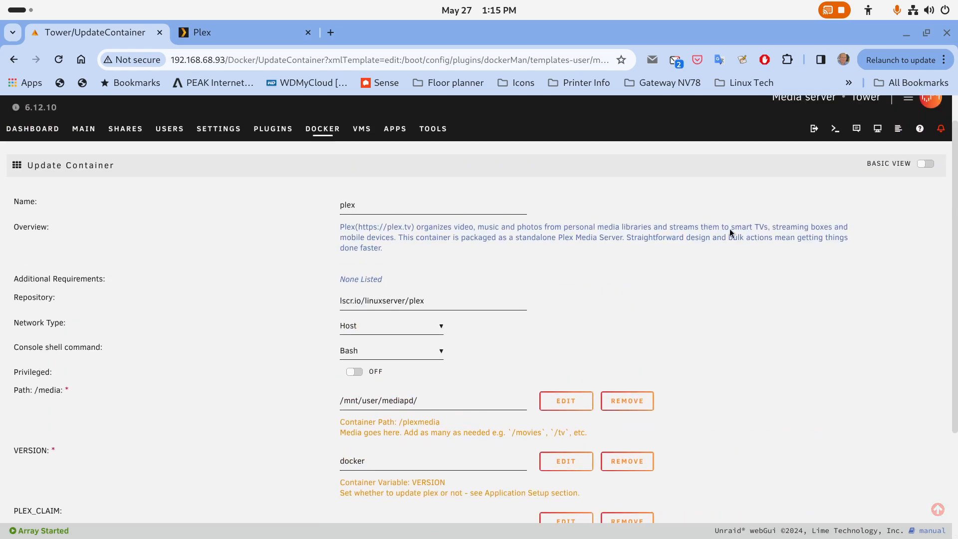
click(927, 166)
scroll(588, 309, down, 6)
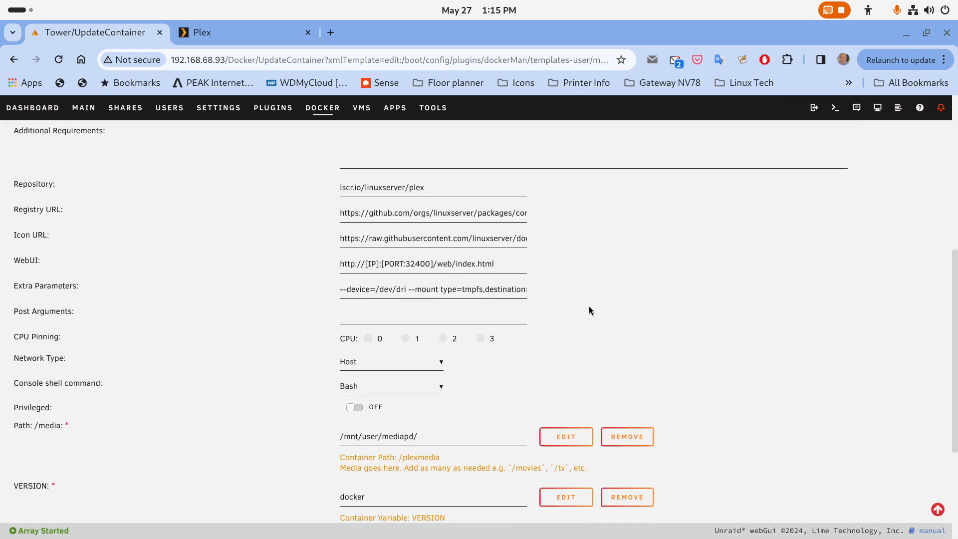
click(407, 291)
drag(408, 292, 330, 299)
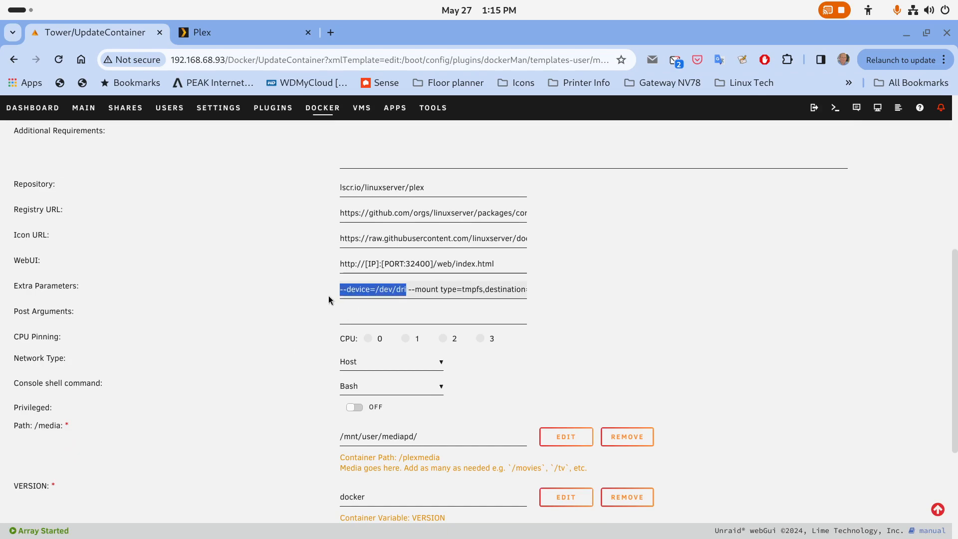
click(403, 291)
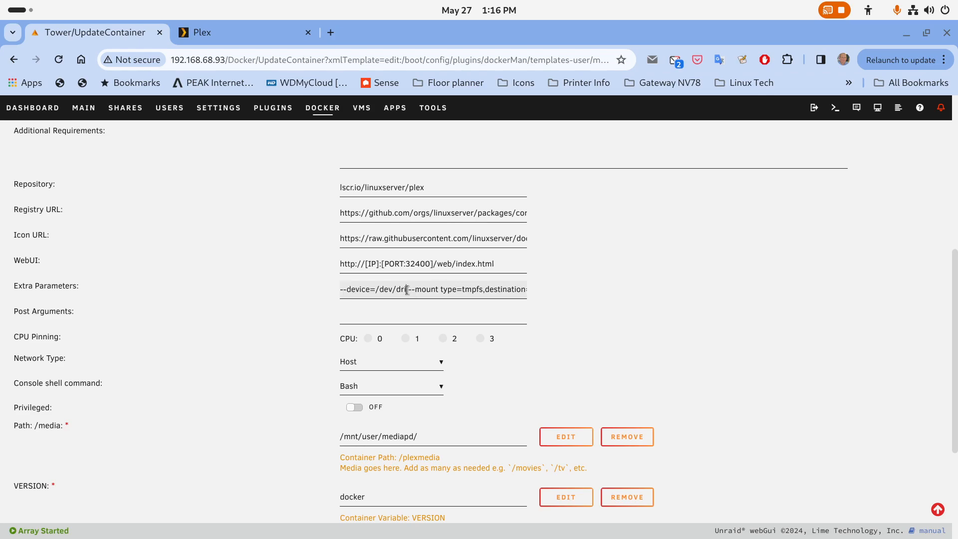
mouse_move(408, 291)
mouse_down()
mouse_move(537, 300)
mouse_move(454, 292)
mouse_move(463, 291)
mouse_up()
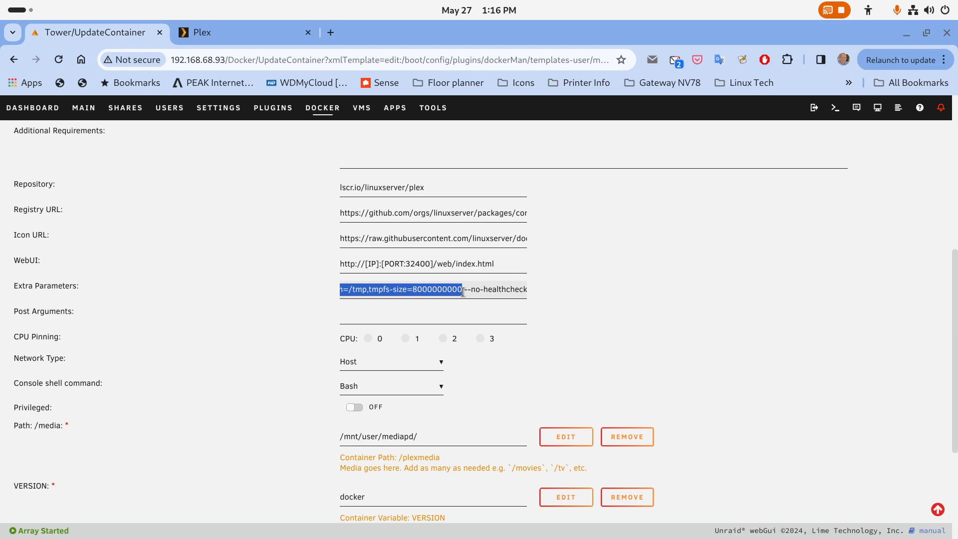
click(602, 357)
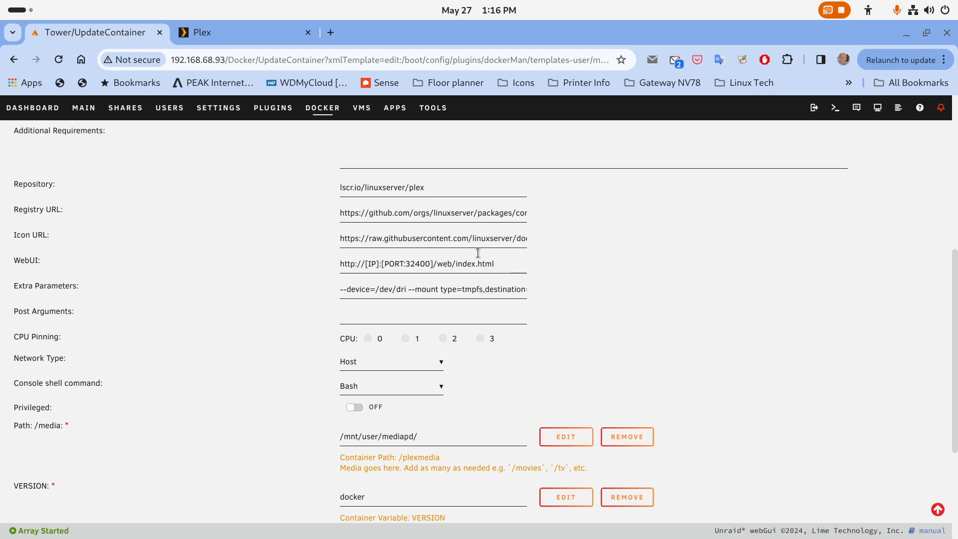
Check the movie's transcoding status on the Plex dashboard and return to the plex container's settings
click(284, 39)
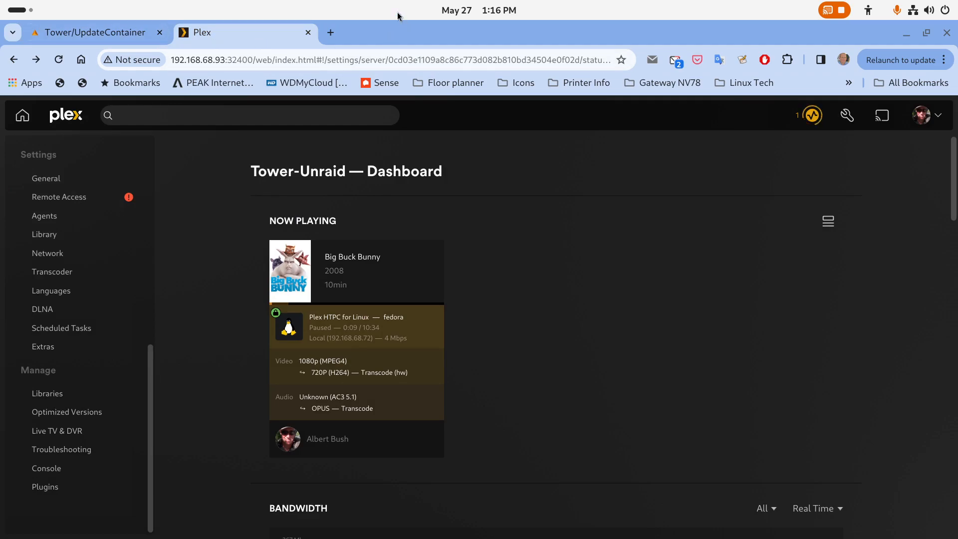
click(131, 36)
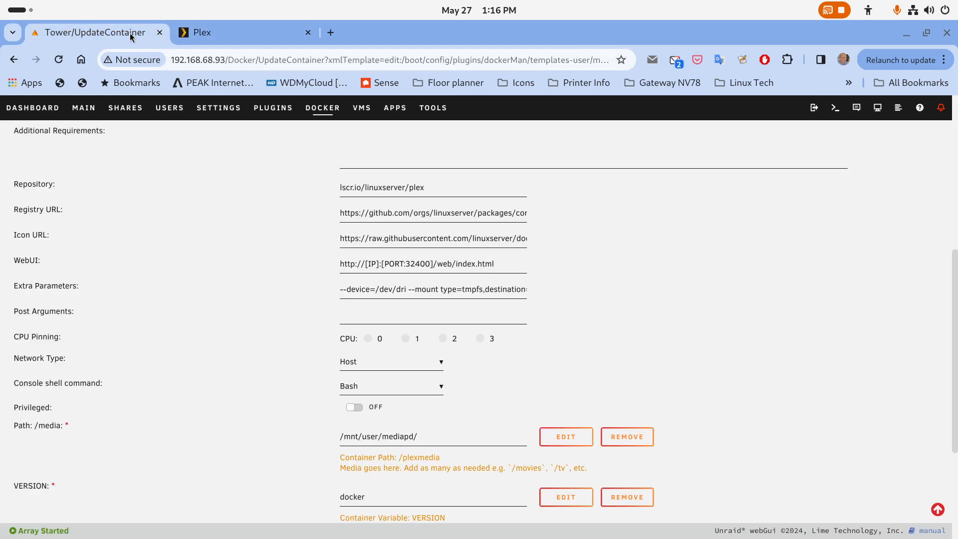
scroll(268, 245, up, 7)
Switch to the UNRAID63 server's window and examine its installed apps, including GPU Statistics, Intel-GPU-TOP and Plex Streams
drag(957, 82, 224, 7)
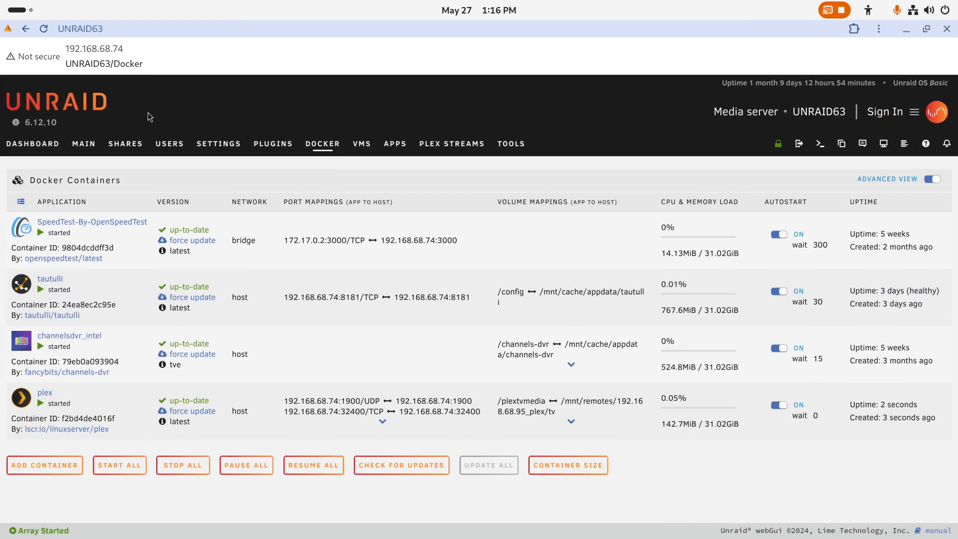
click(31, 143)
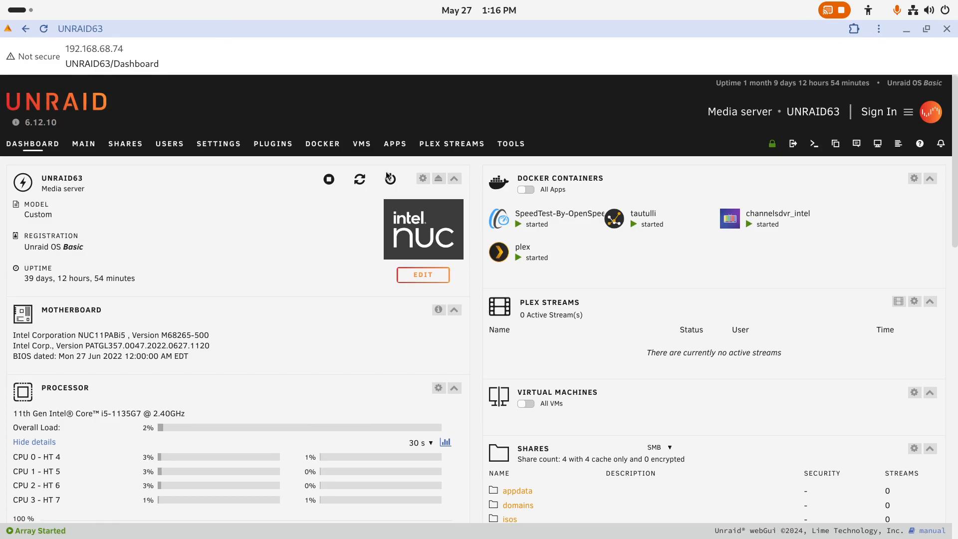
click(395, 143)
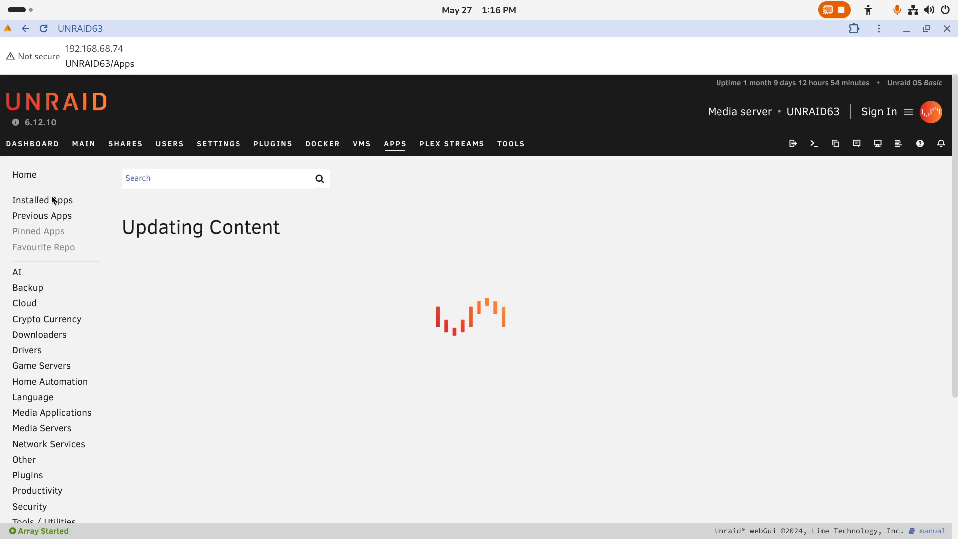
click(35, 200)
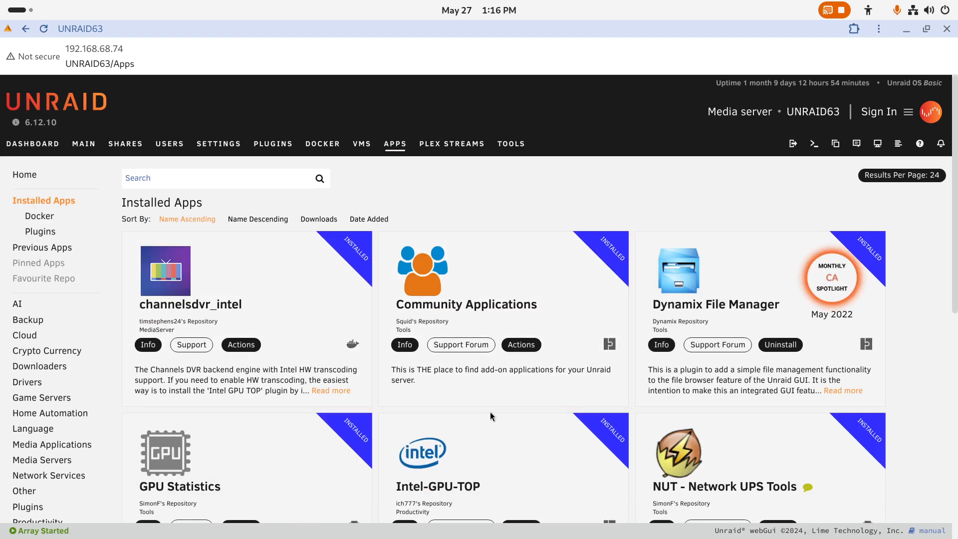
scroll(491, 414, down, 3)
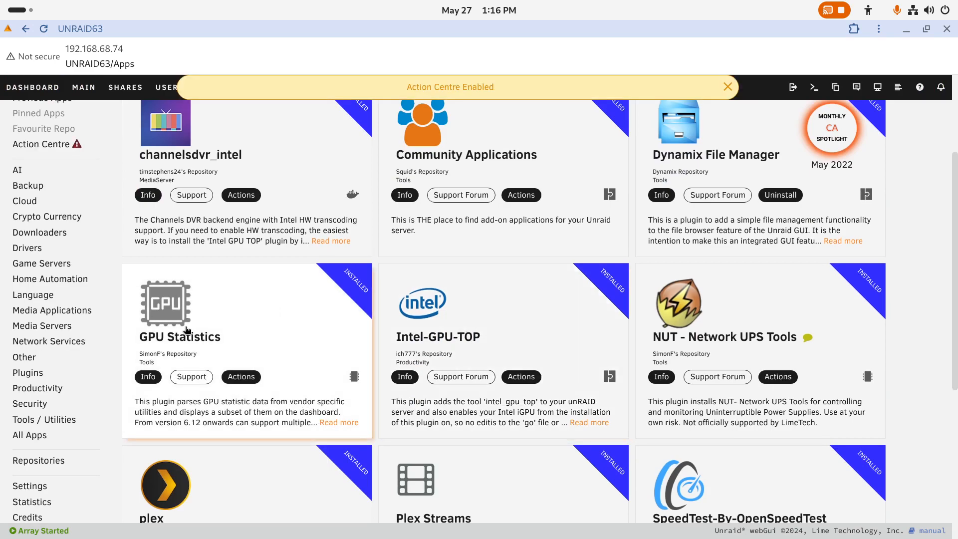
scroll(195, 338, down, 1)
scroll(195, 337, down, 2)
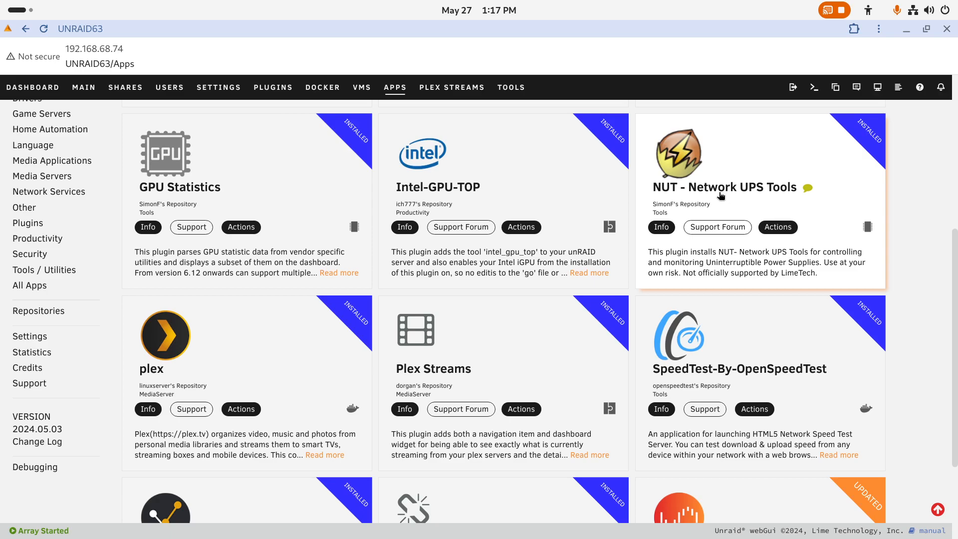
Examine the rest of UNRAID63's installed apps, including NUT, SpeedTest-By-OpenSpeedTest, tautulli, Unassigned Devices and Unraid Connect
scroll(724, 196, down, 2)
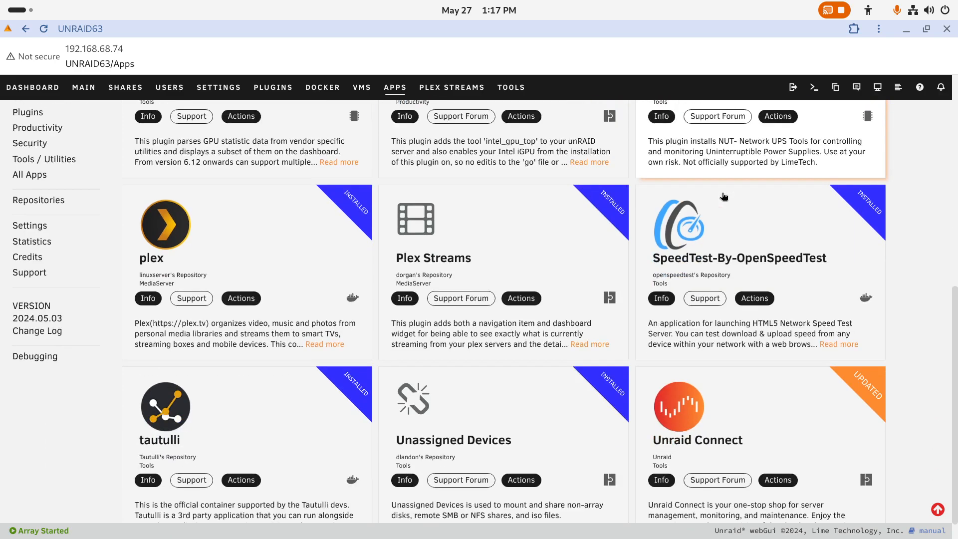
scroll(724, 196, down, 5)
scroll(724, 196, up, 9)
scroll(724, 196, down, 7)
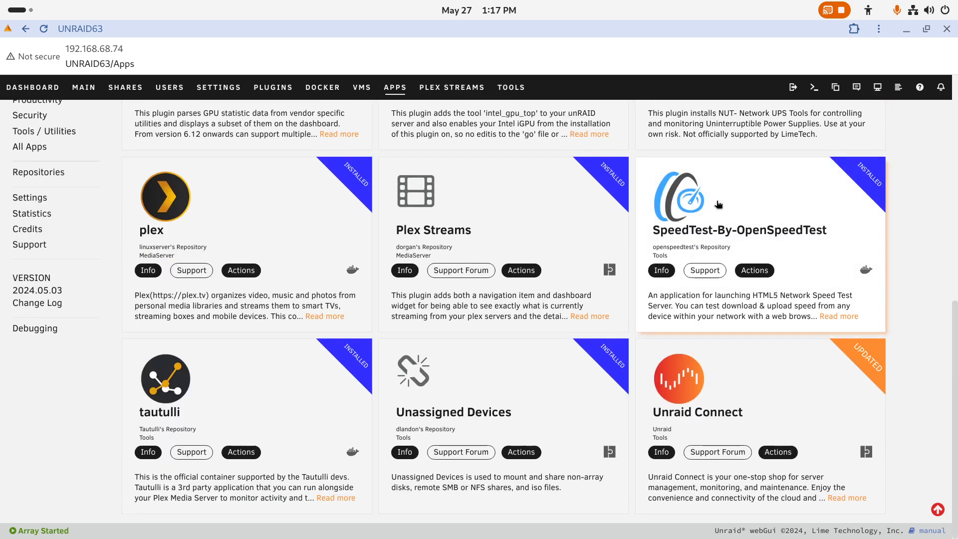
scroll(719, 204, up, 2)
scroll(719, 204, up, 2)
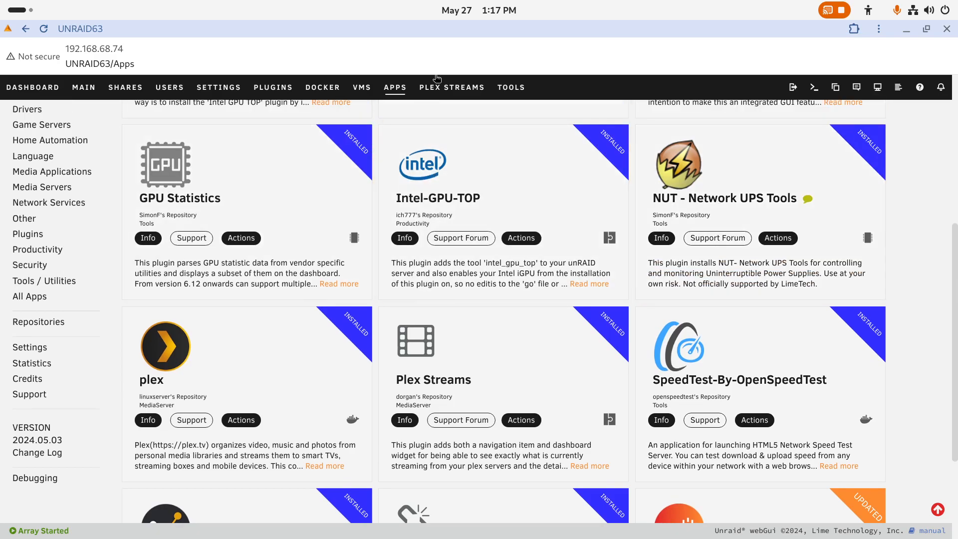
Switch back to the Tower server's browser window and search its community apps for "intel-gpu"
drag(465, 30, 957, 84)
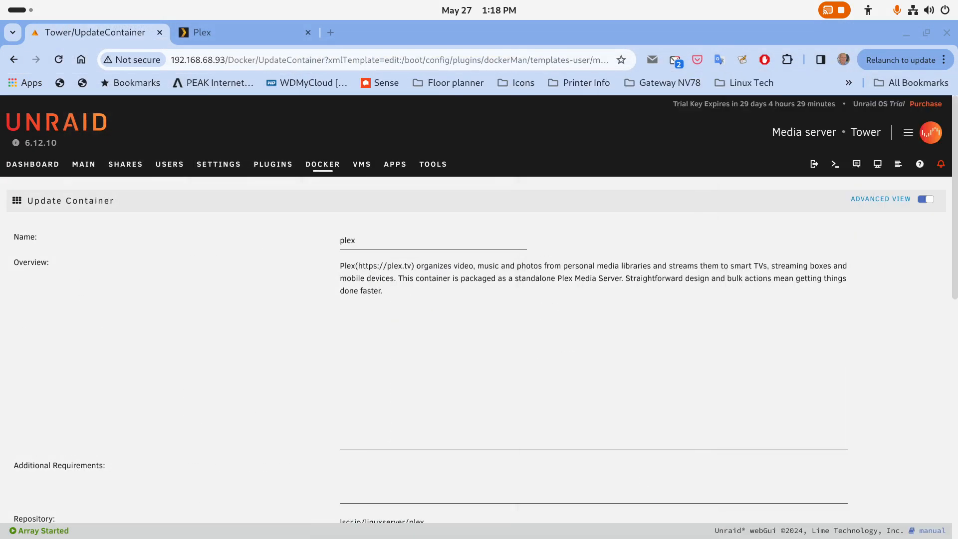
click(393, 164)
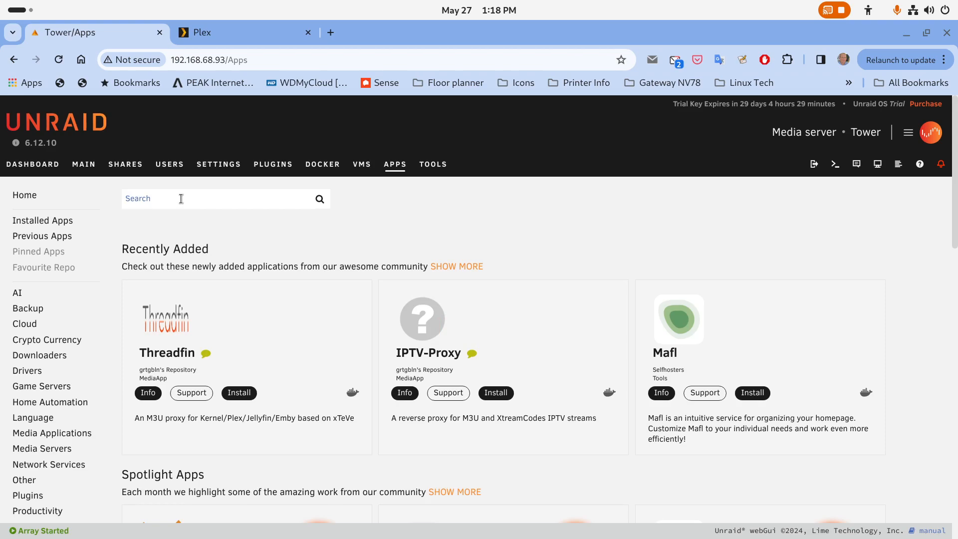
click(186, 199)
text(intel-gpu)
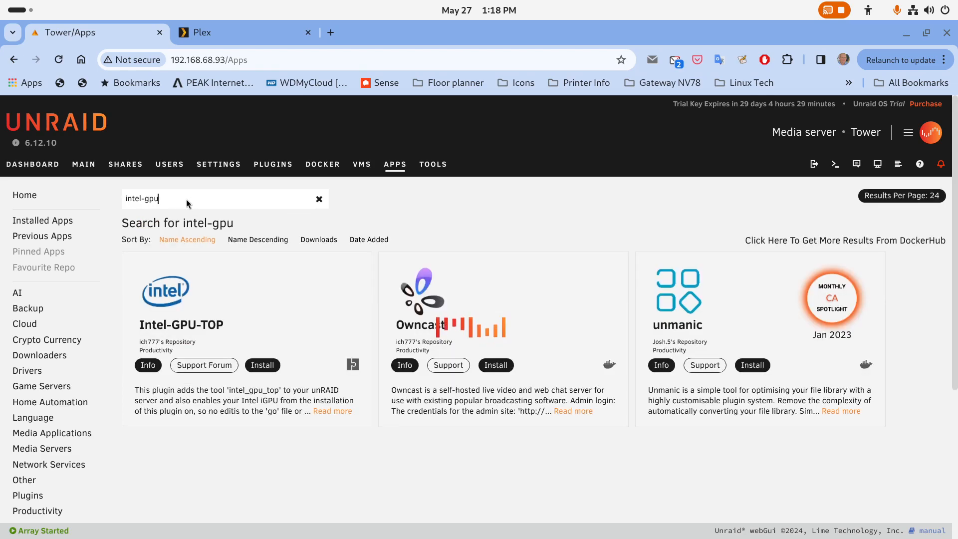
Install the Intel-GPU-TOP plugin from its app details and close the details when the installation is done
click(181, 326)
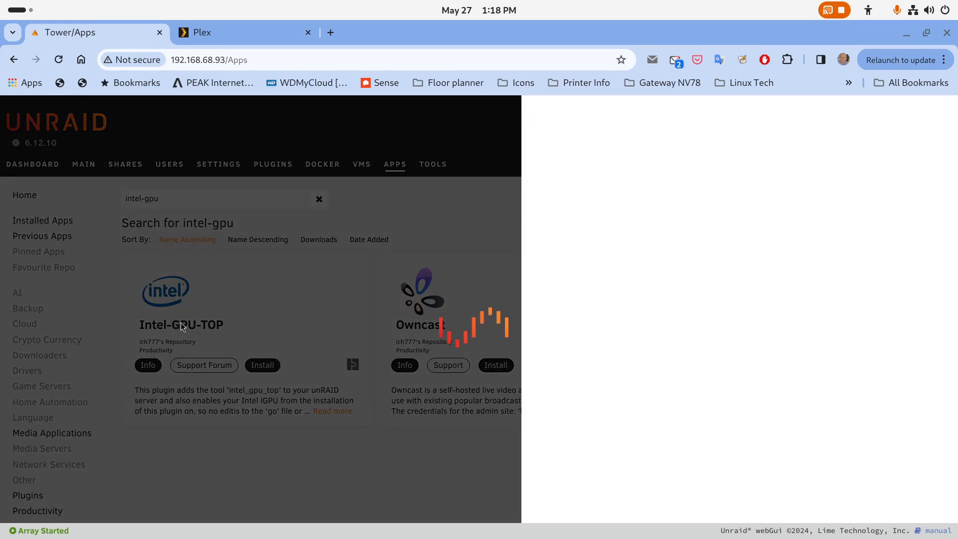
click(646, 214)
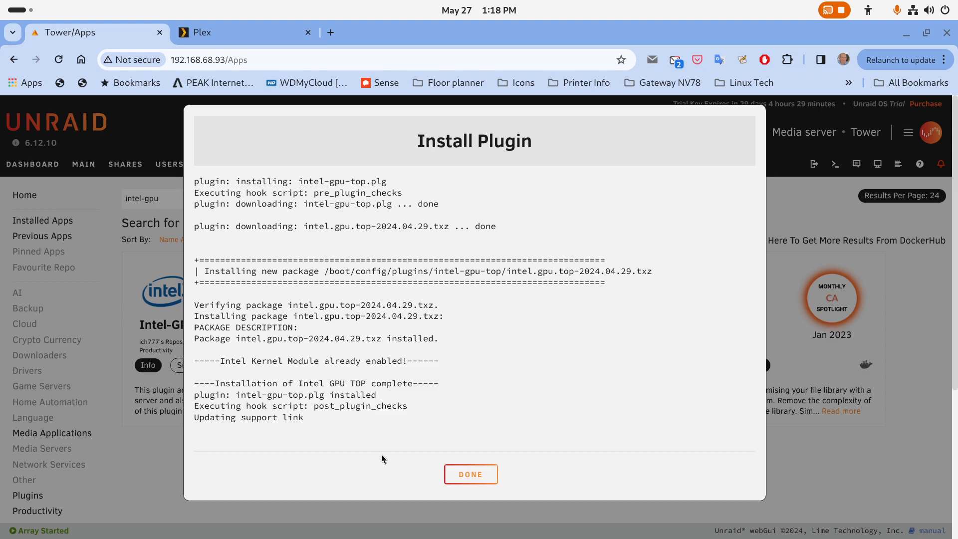
scroll(386, 430, down, 3)
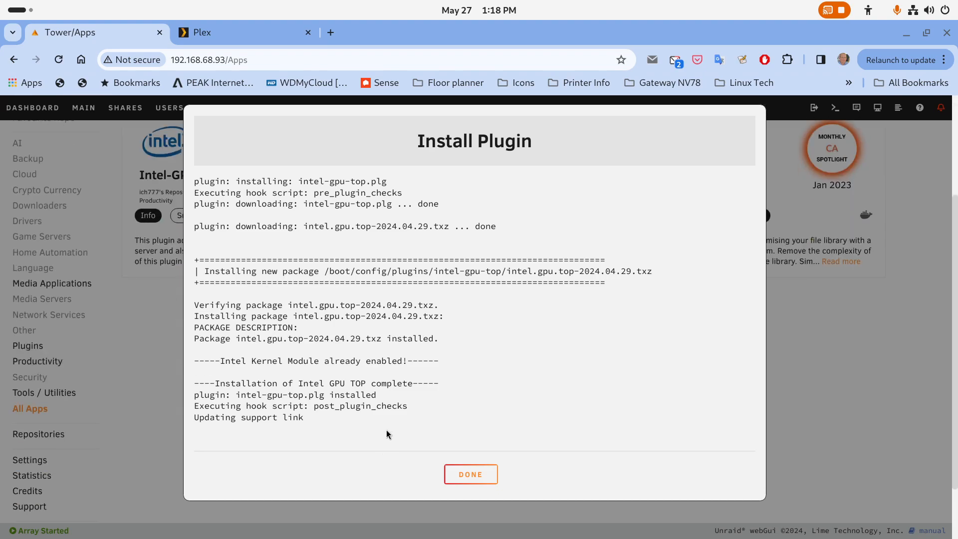
click(452, 474)
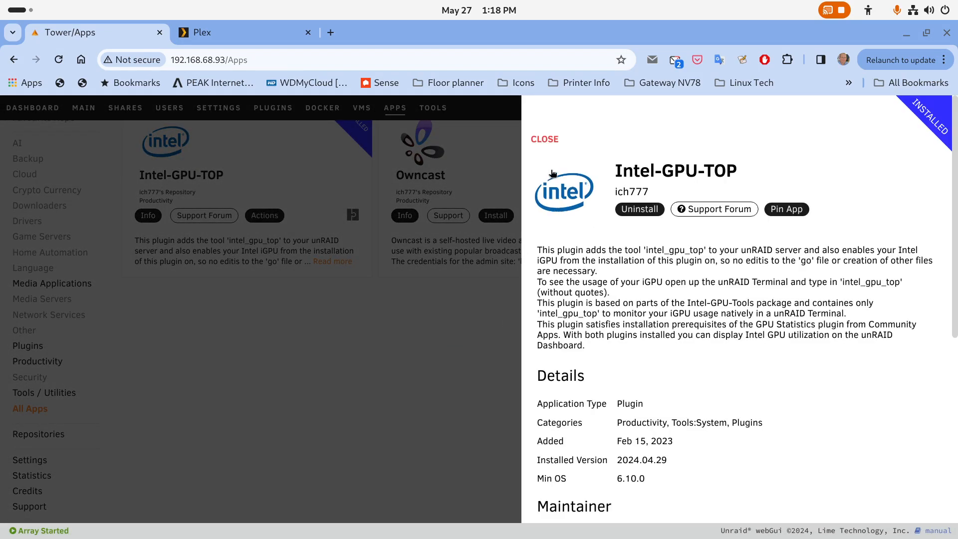
click(549, 144)
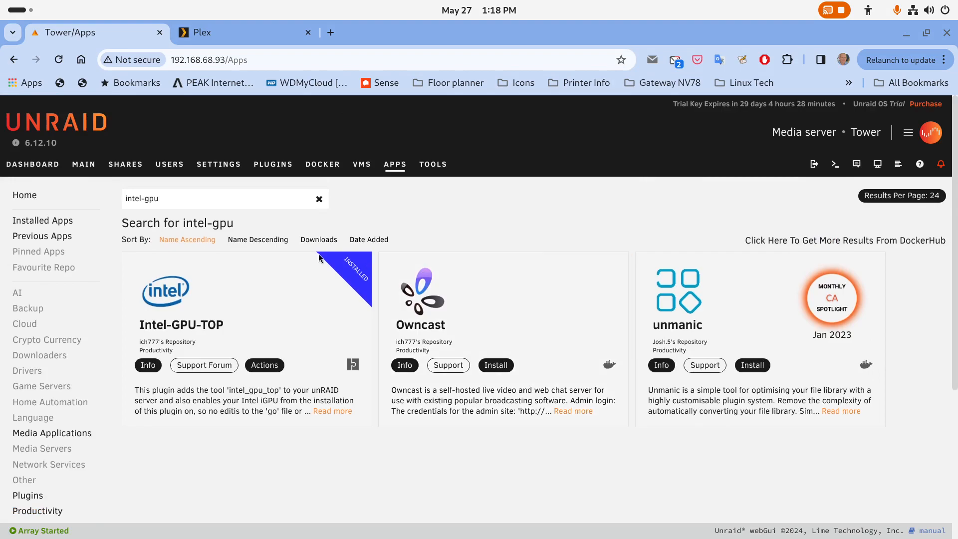
Search the apps for "gpu stat" and install the GPU Statistics plugin, accepting its additional requirements
drag(159, 199, 105, 201)
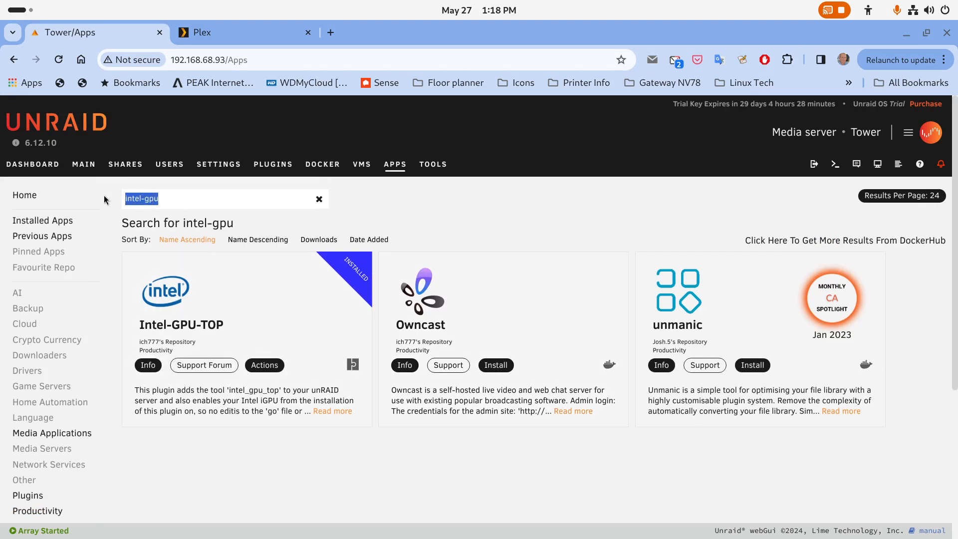
text(gpu stat)
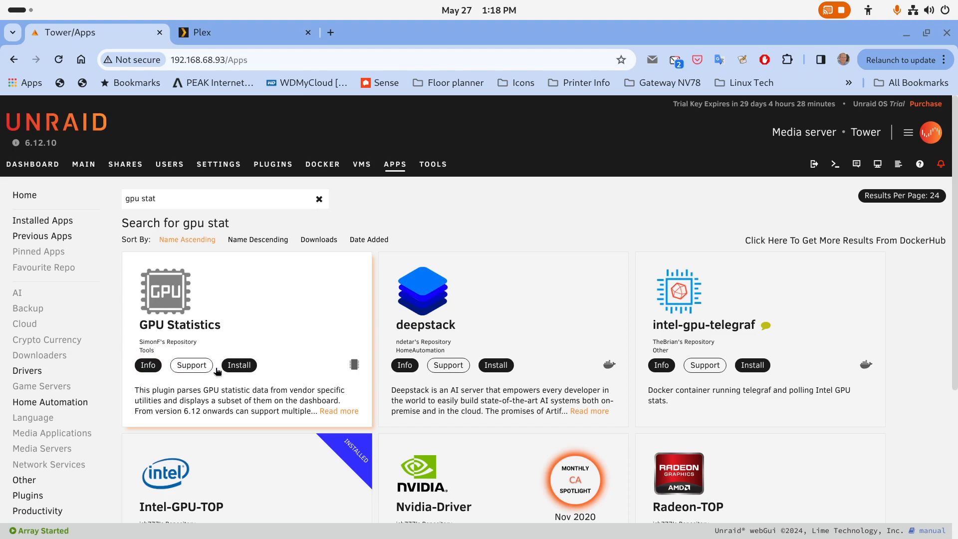
click(238, 367)
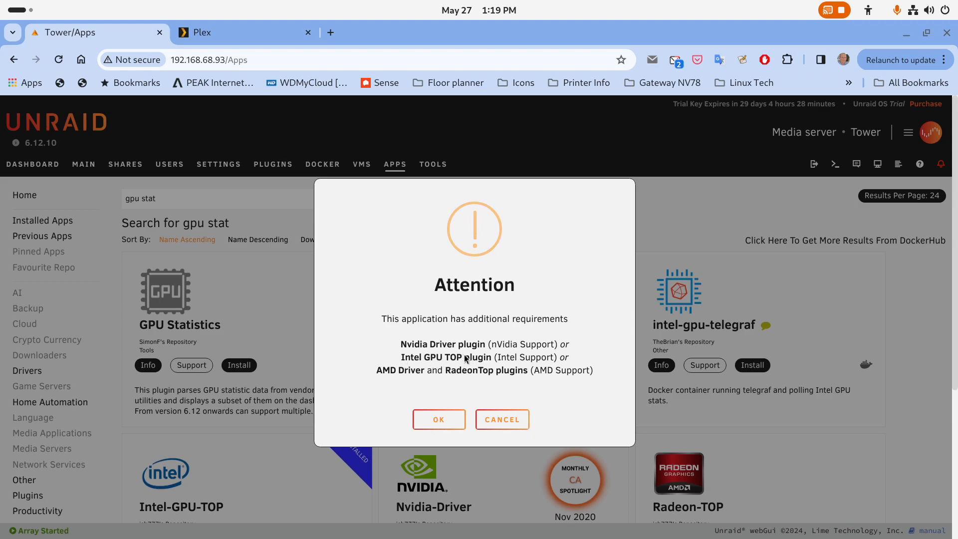
click(450, 419)
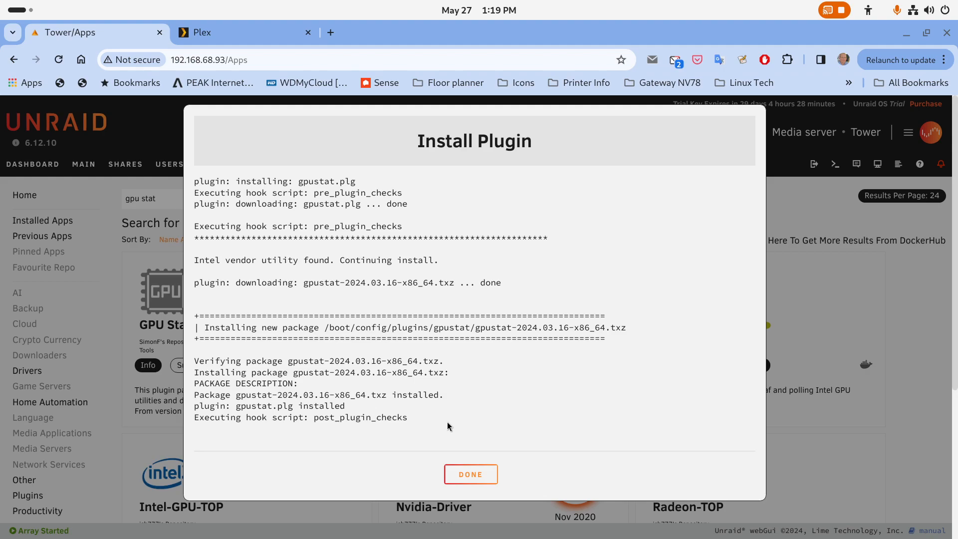
scroll(445, 420, down, 3)
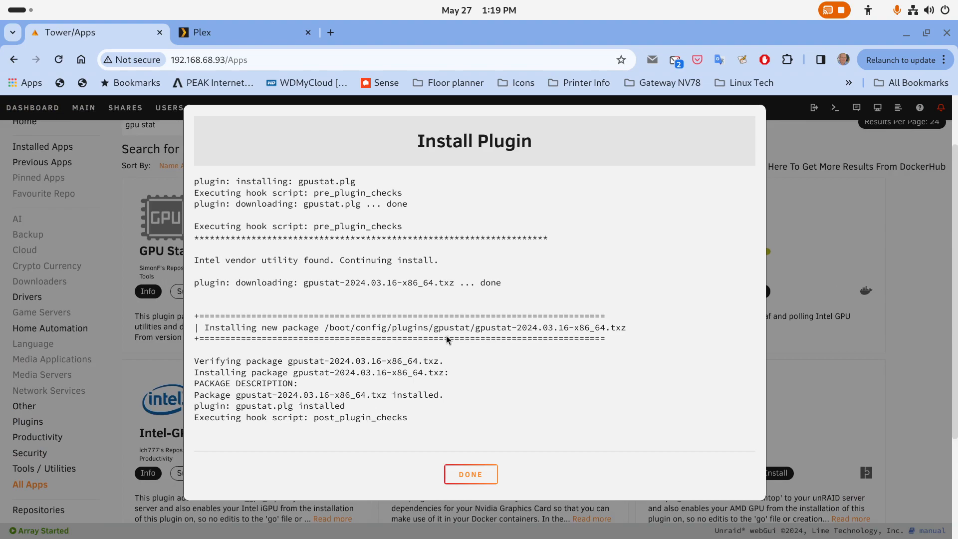
click(479, 475)
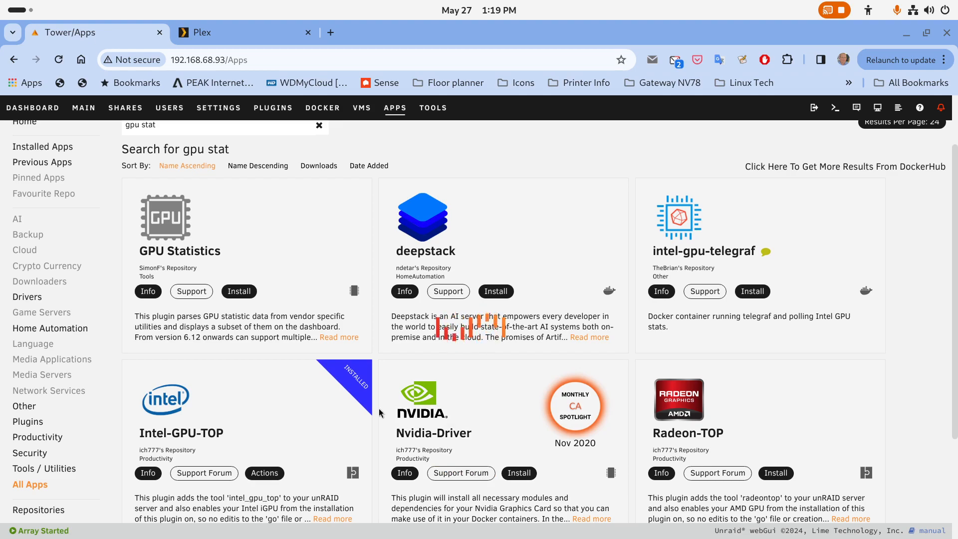
Search the apps for "plex streams" and install the Plex Streams plugin
scroll(201, 181, up, 3)
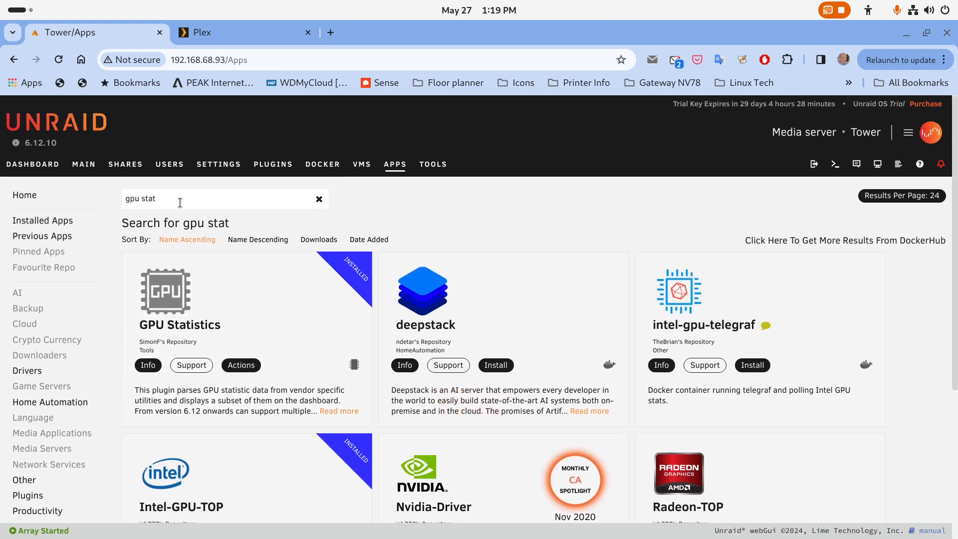
drag(177, 201, 113, 201)
text(pl)
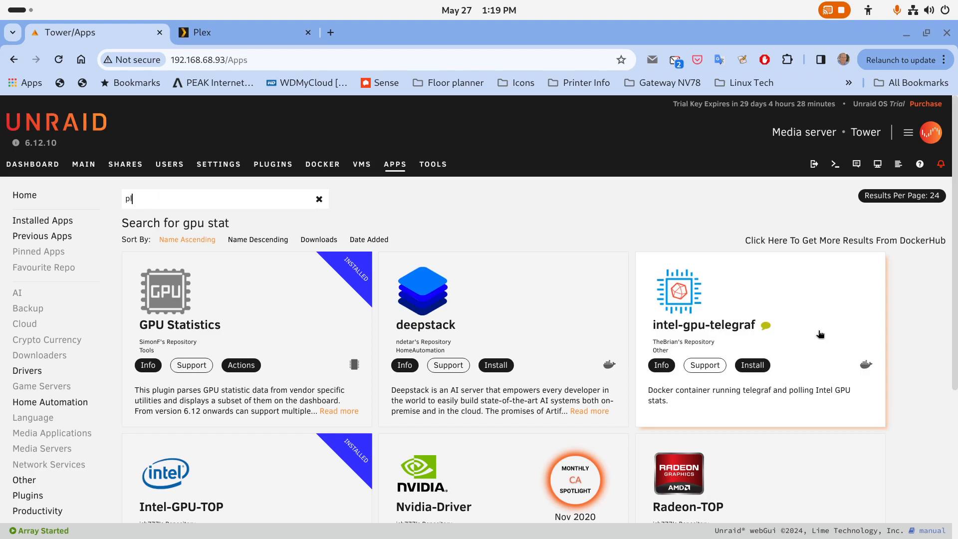
text(ex streams)
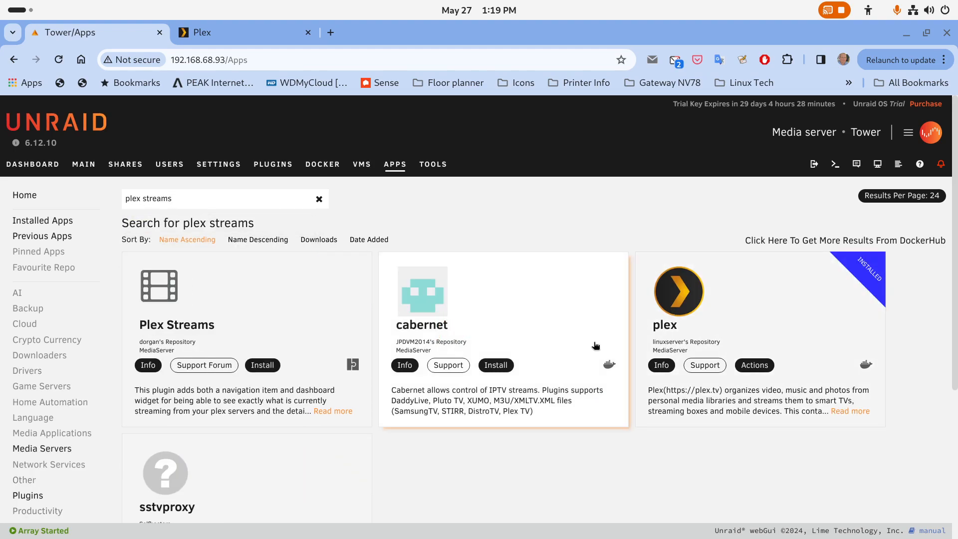
click(256, 363)
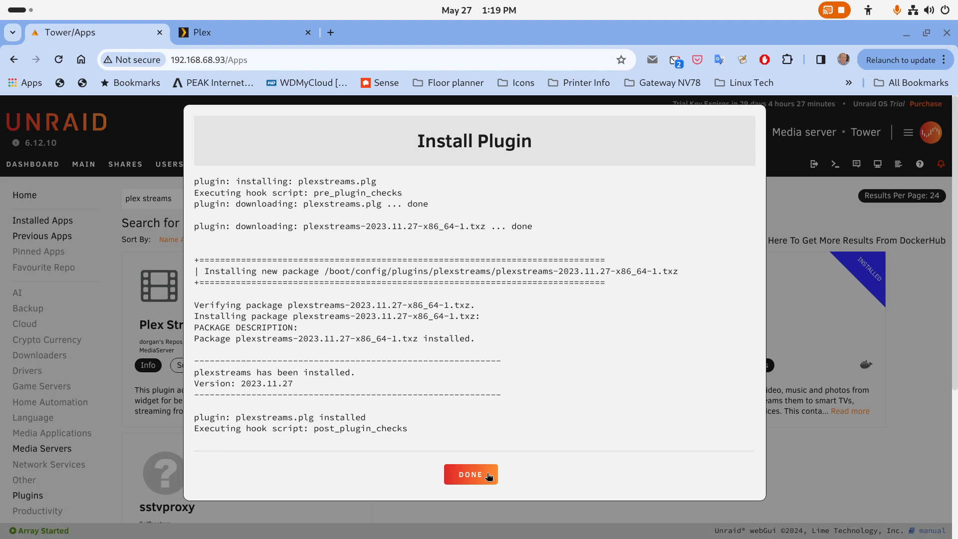
click(475, 477)
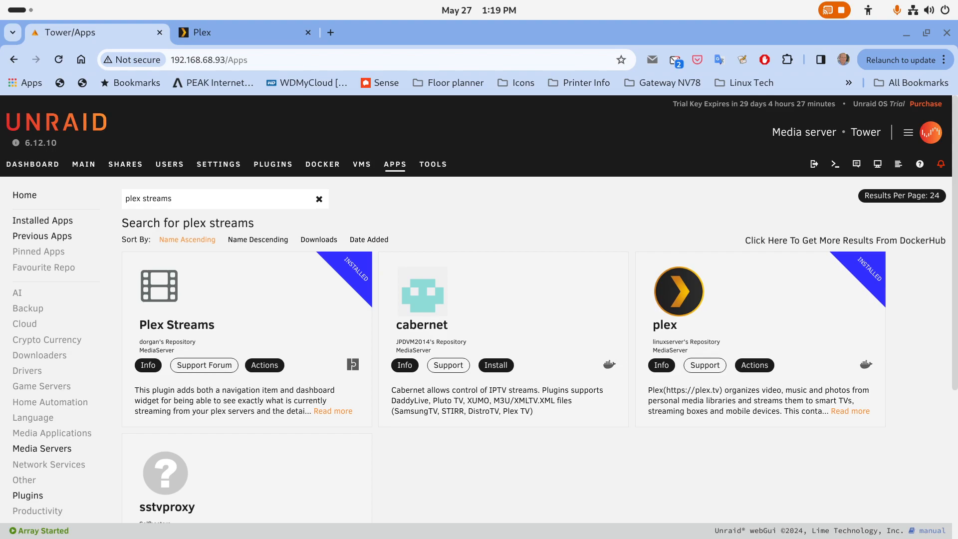
Open the GPU Statistics plugin's settings on Tower and choose Fahrenheit as the temperature format
click(220, 164)
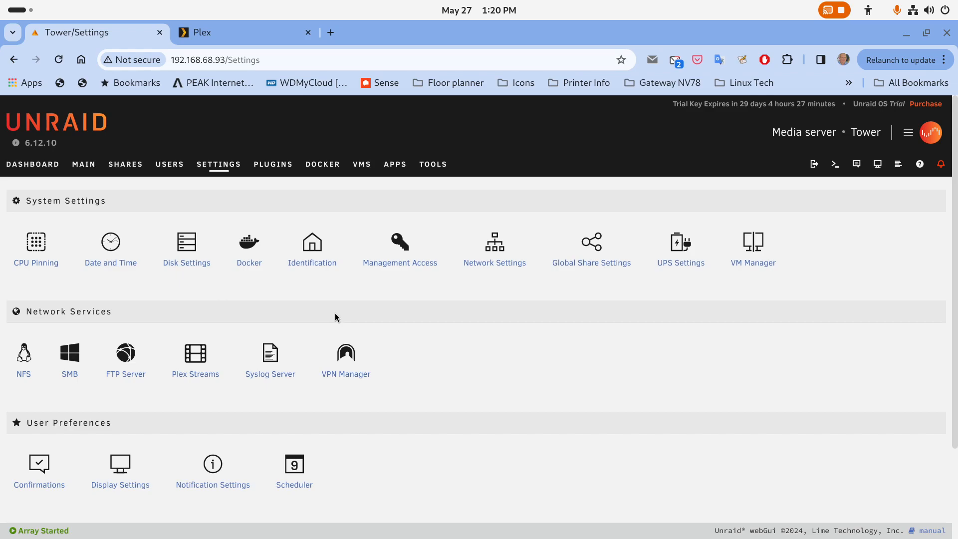
scroll(335, 314, down, 2)
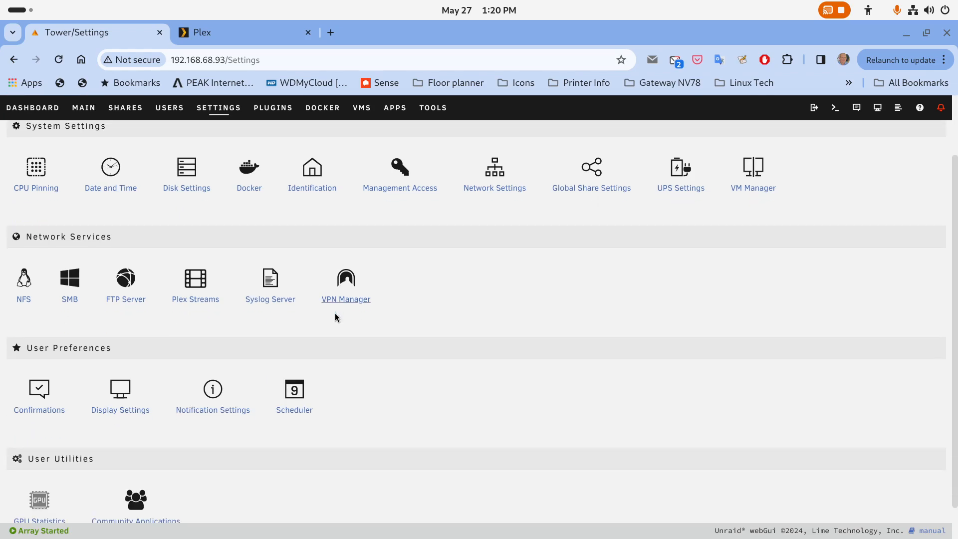
scroll(334, 313, down, 1)
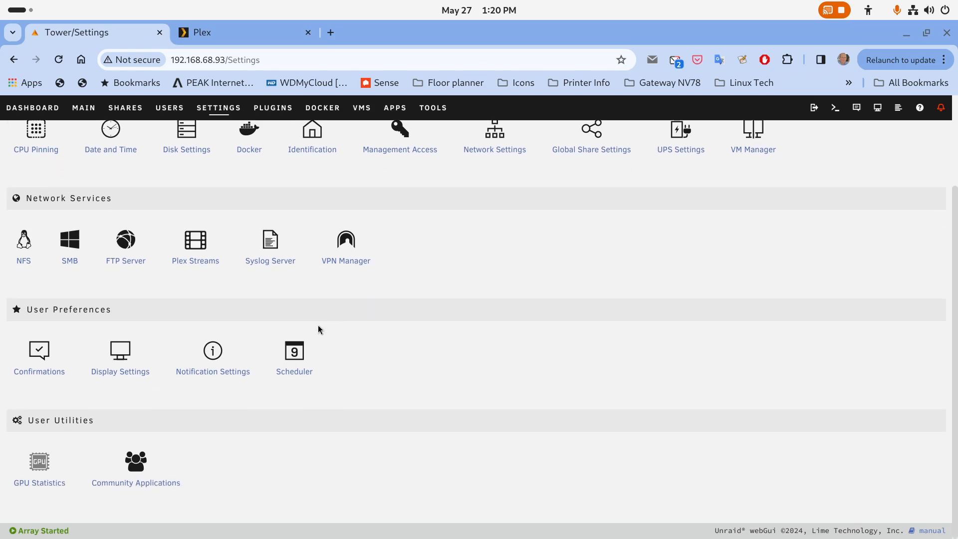
click(40, 465)
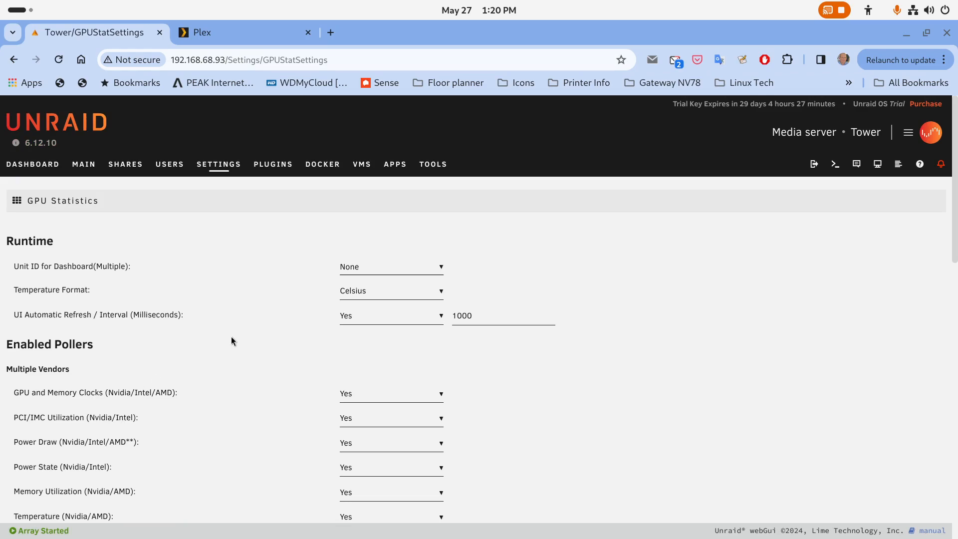
click(436, 267)
click(437, 267)
click(439, 293)
click(400, 317)
Examine the GPU Statistics poller options for multiple vendors and the Nvidia, Intel and AMD specific sections
scroll(384, 340, down, 5)
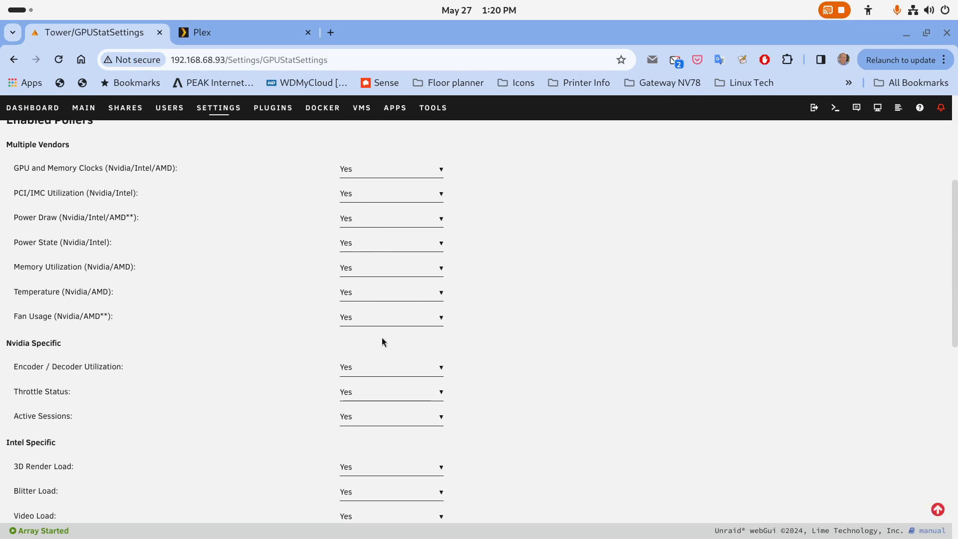
scroll(381, 337, down, 4)
scroll(381, 337, up, 8)
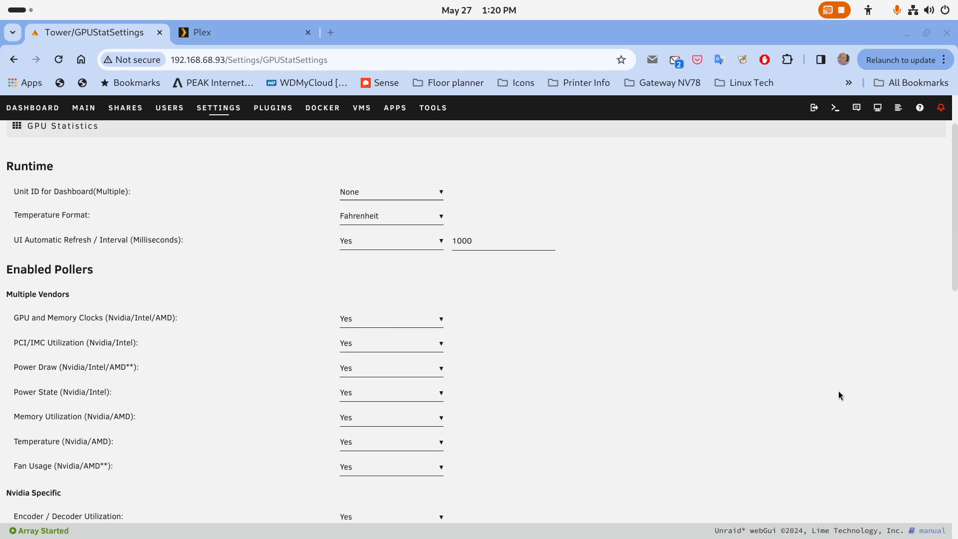
scroll(838, 391, down, 3)
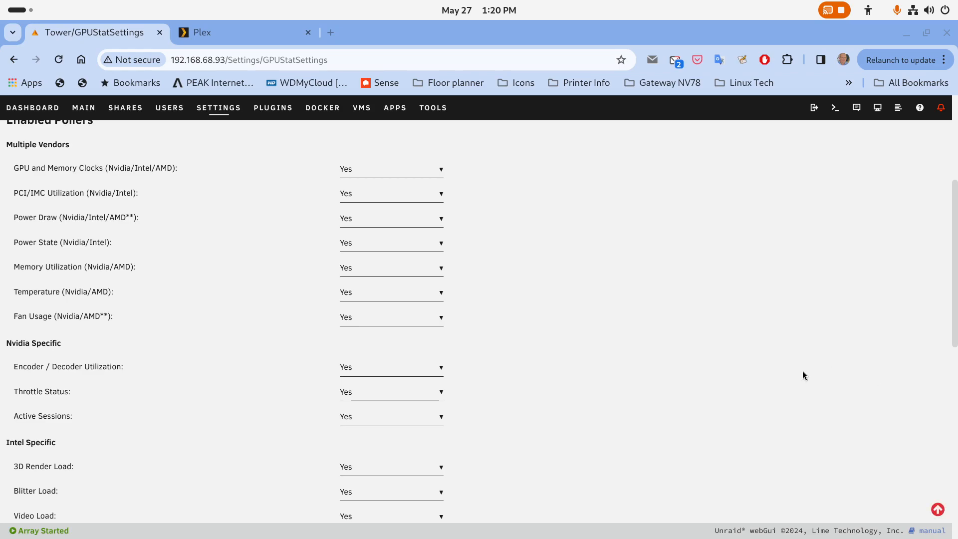
scroll(800, 378, down, 3)
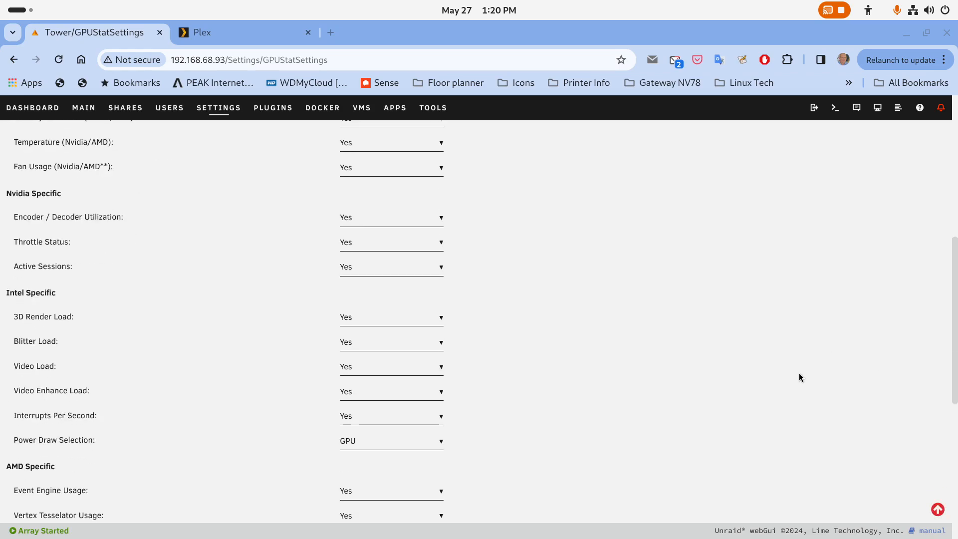
scroll(798, 377, down, 4)
scroll(799, 377, up, 3)
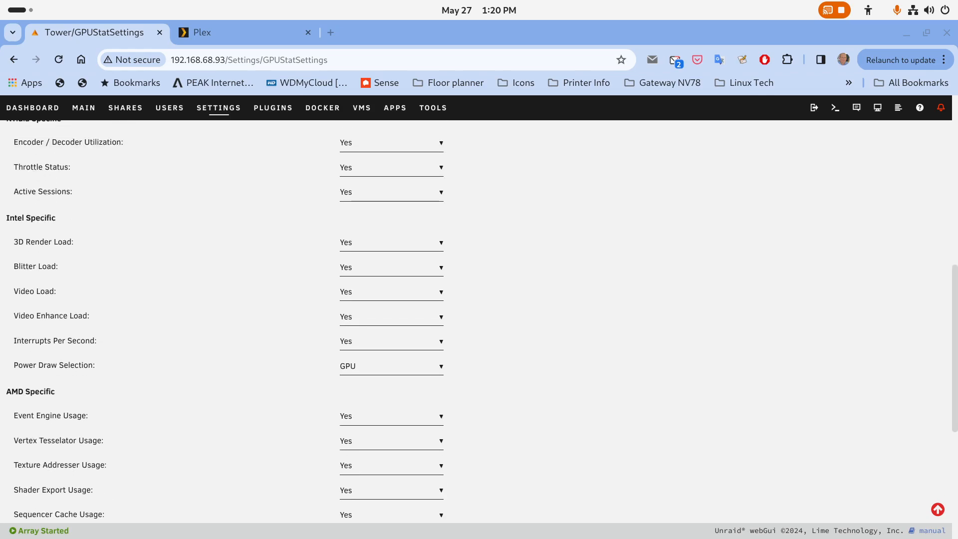
scroll(477, 385, down, 3)
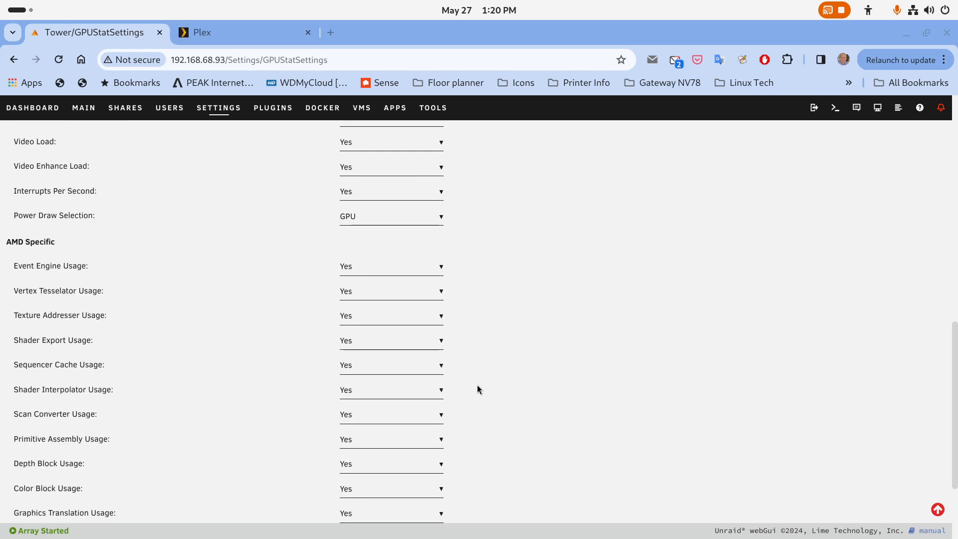
scroll(477, 385, up, 4)
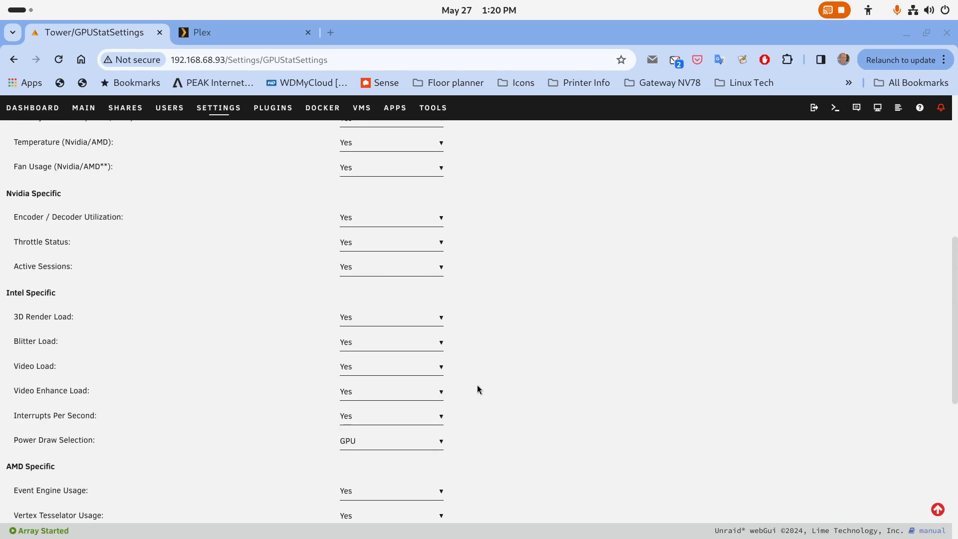
scroll(478, 385, up, 3)
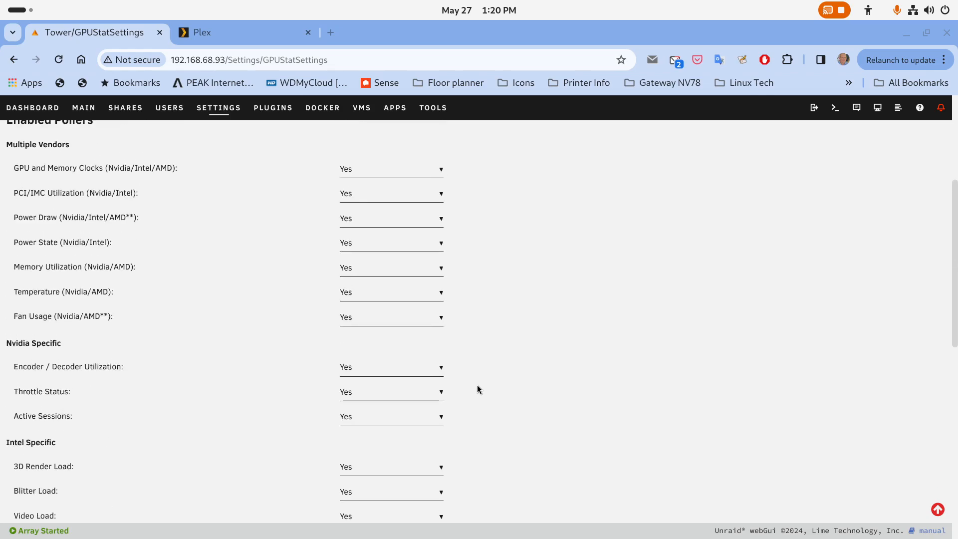
scroll(477, 385, down, 4)
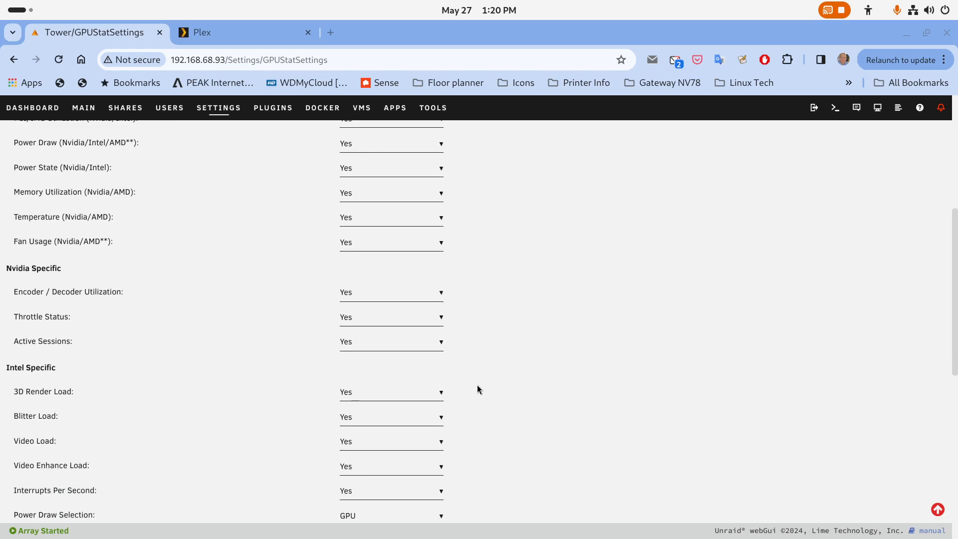
Try to apply the GPU Statistics settings with a 1000 ms automatic refresh interval
scroll(477, 385, up, 8)
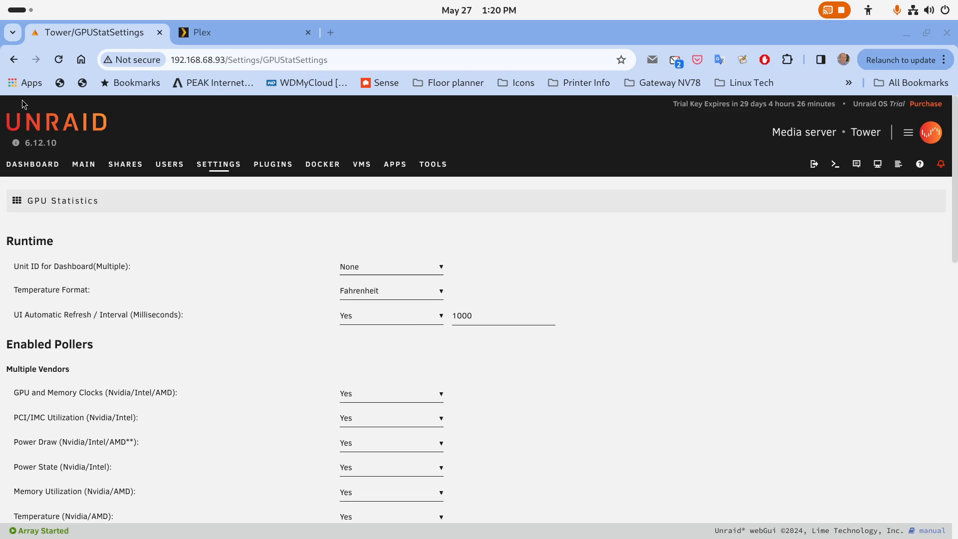
scroll(322, 431, down, 7)
scroll(320, 432, down, 6)
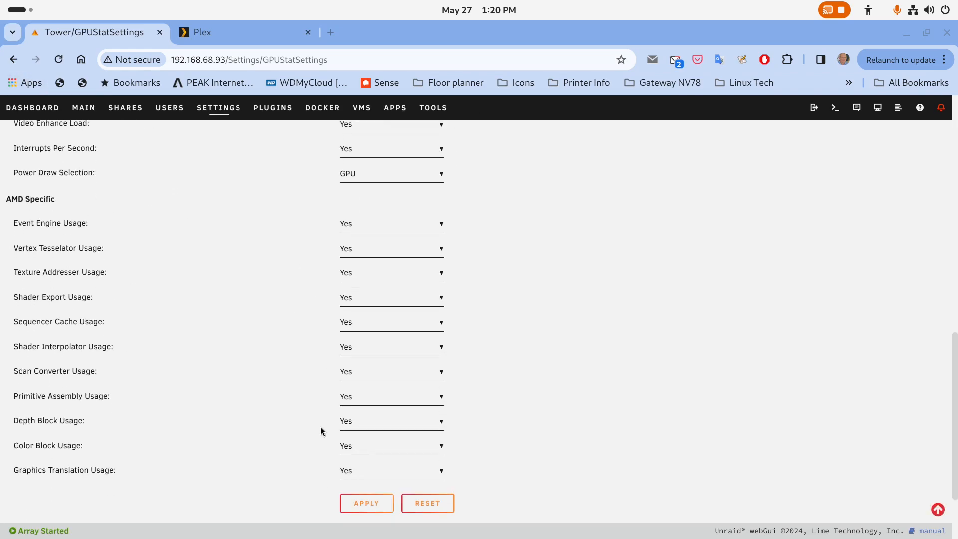
click(357, 416)
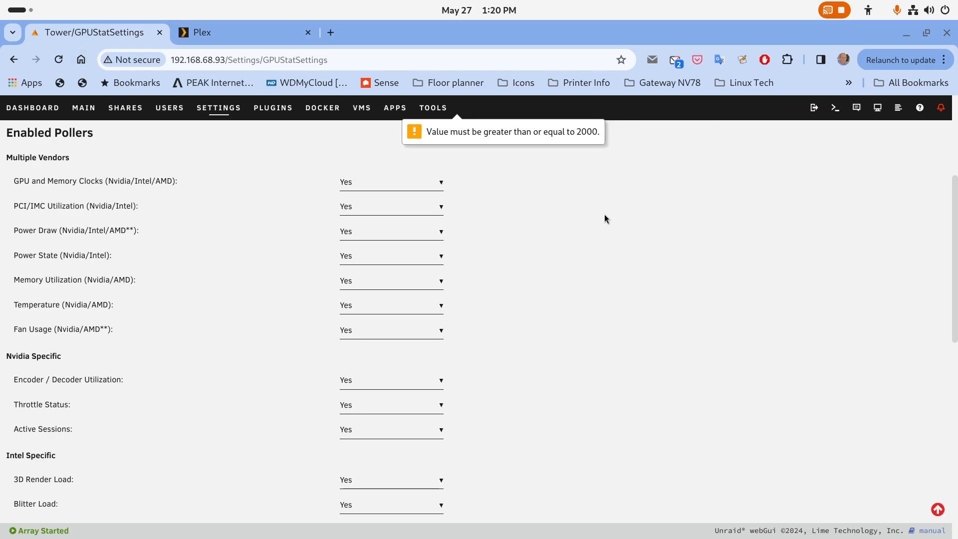
scroll(604, 214, up, 4)
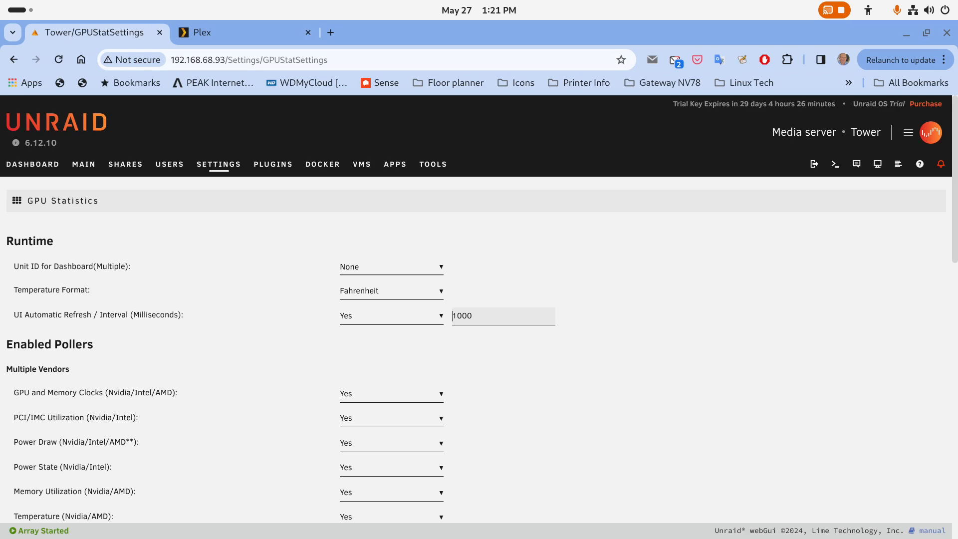
click(524, 318)
scroll(625, 412, down, 15)
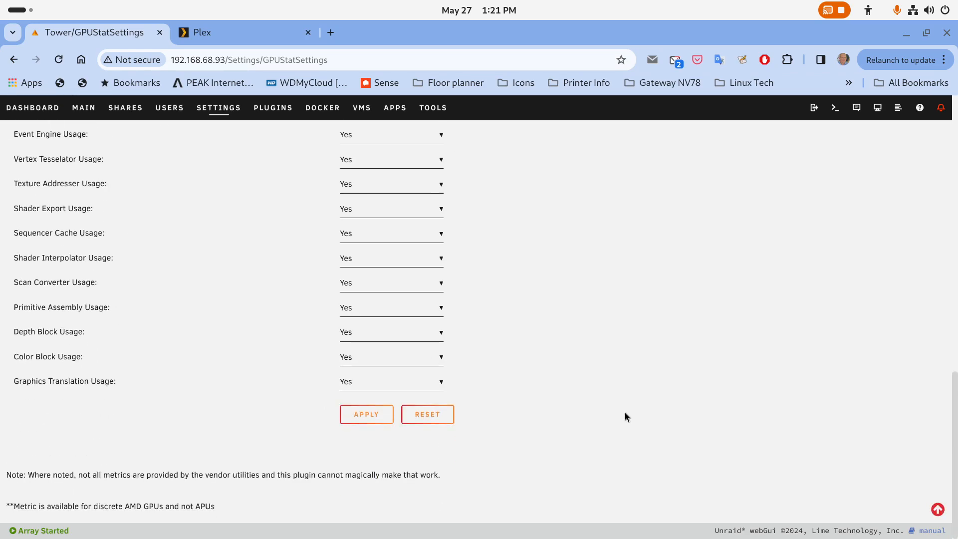
click(355, 419)
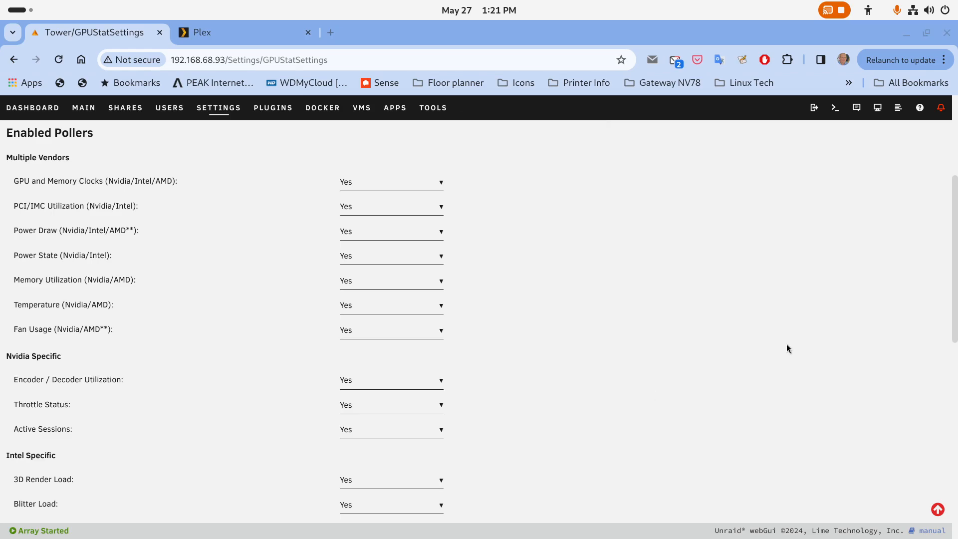
Select HD Graphics 630 as the unit ID for the dashboard and try to apply the GPU Statistics settings
click(704, 360)
scroll(703, 361, up, 5)
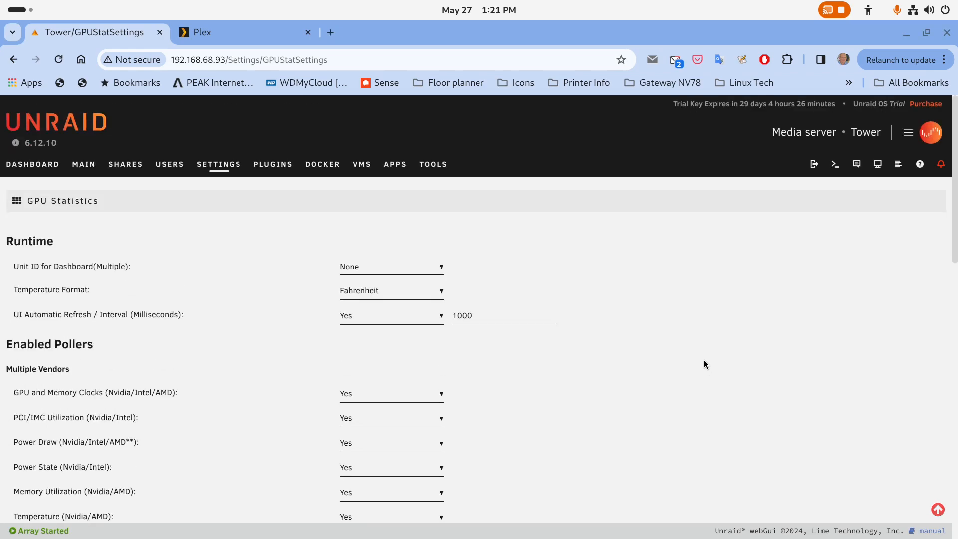
click(440, 269)
click(346, 280)
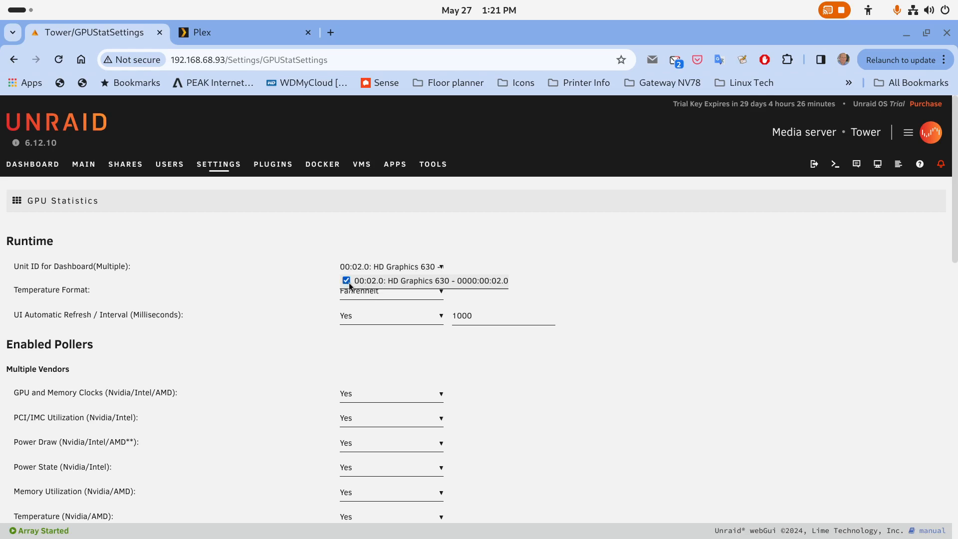
click(520, 276)
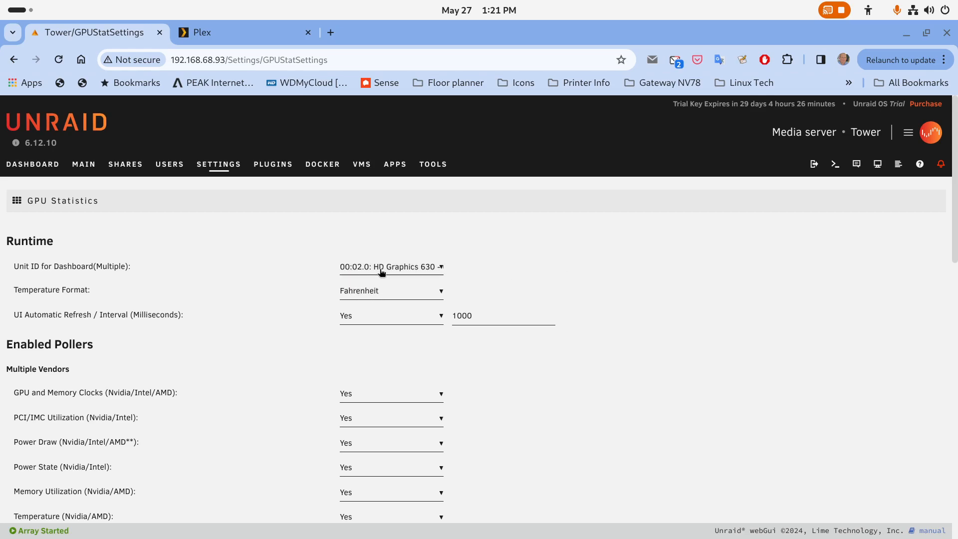
scroll(386, 290, down, 7)
scroll(390, 298, down, 7)
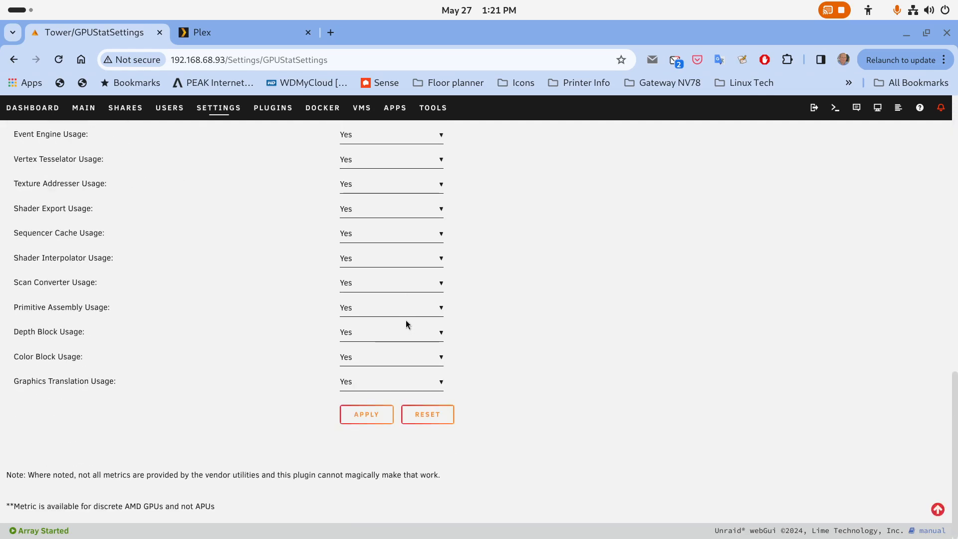
click(376, 418)
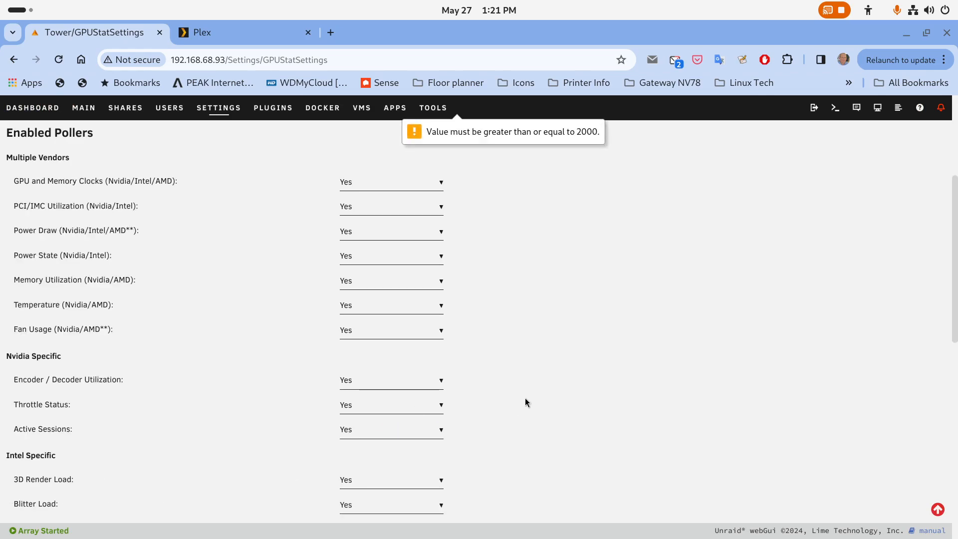
Set the UI automatic refresh interval to 2000 milliseconds and apply the GPU Statistics settings
scroll(525, 397, up, 5)
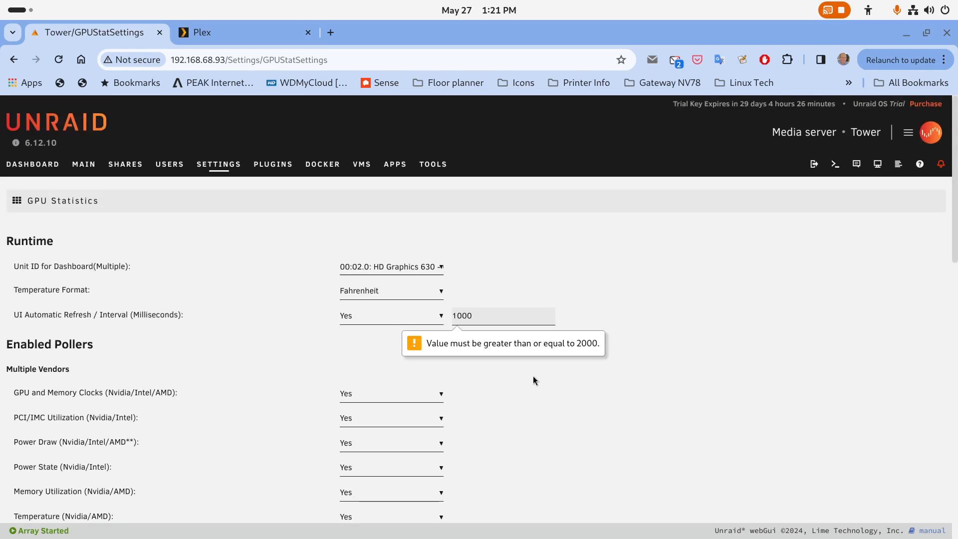
drag(474, 316, 430, 316)
text(2000)
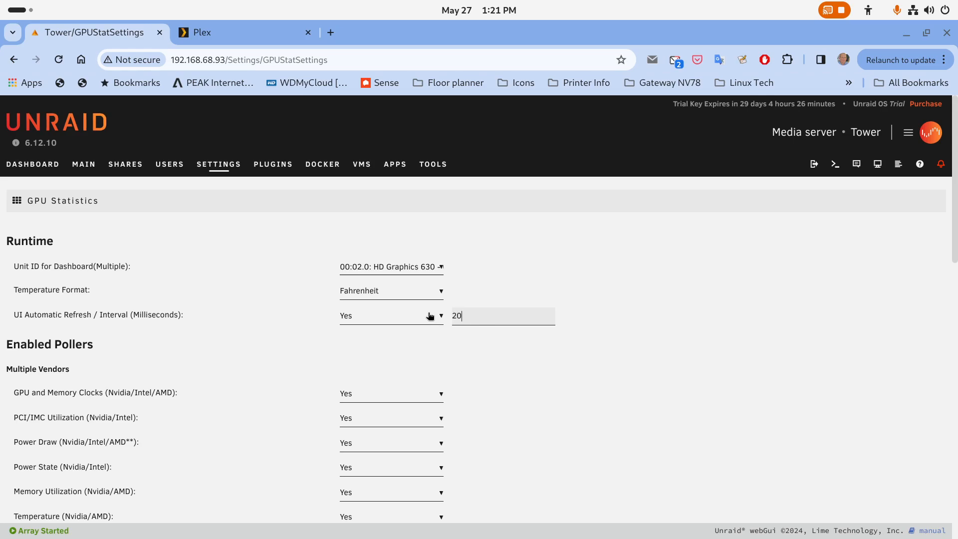
scroll(531, 384, down, 10)
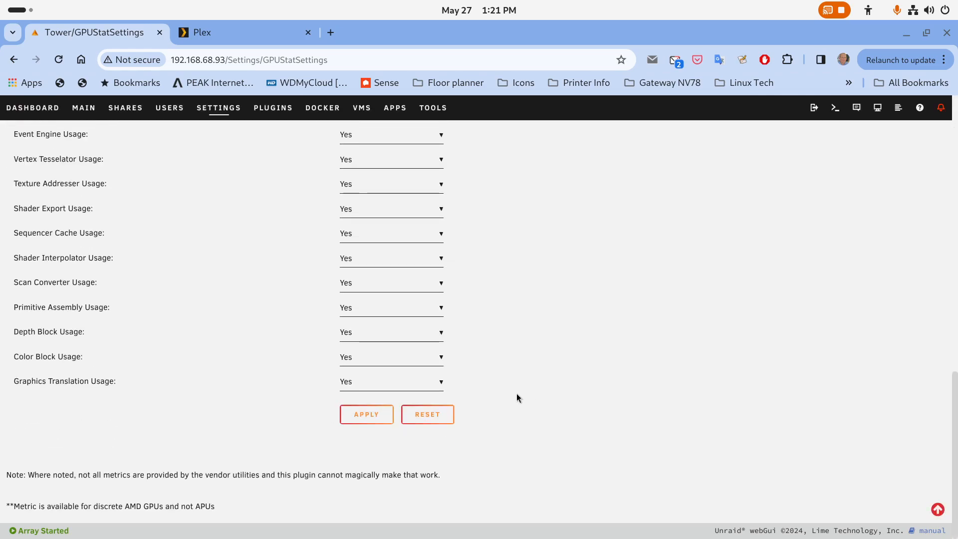
click(382, 419)
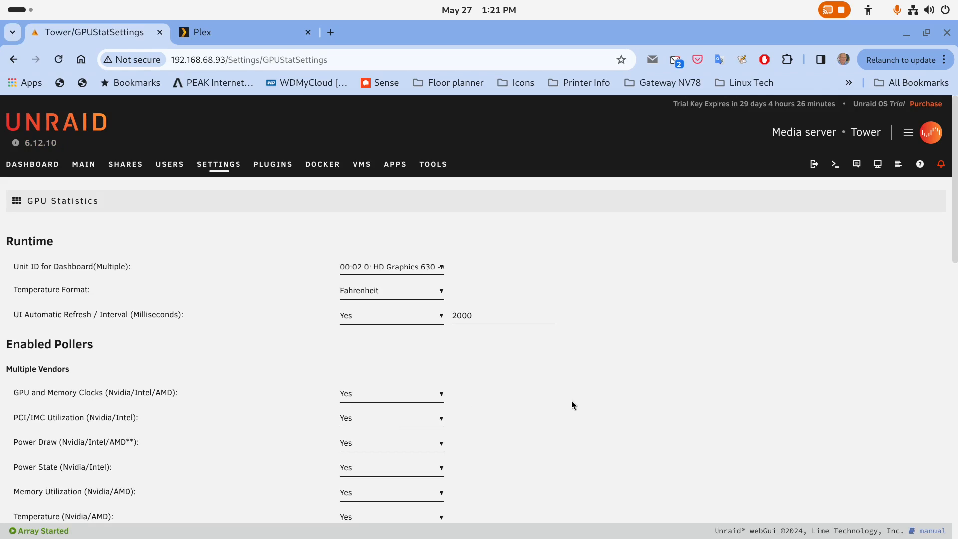
scroll(570, 401, down, 10)
scroll(570, 399, up, 6)
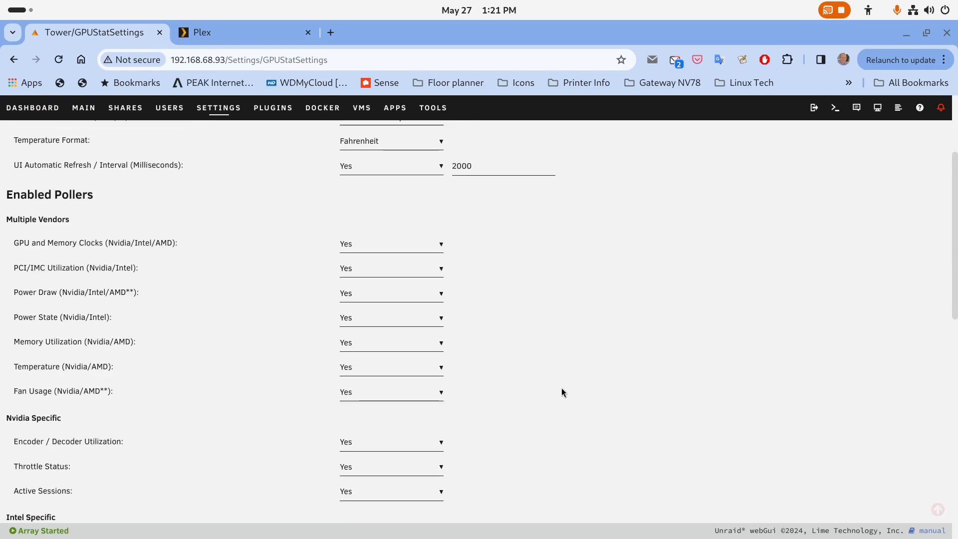
scroll(561, 389, up, 3)
Open the Tower dashboard and examine the processor load and the GPU section with its load readings
click(39, 171)
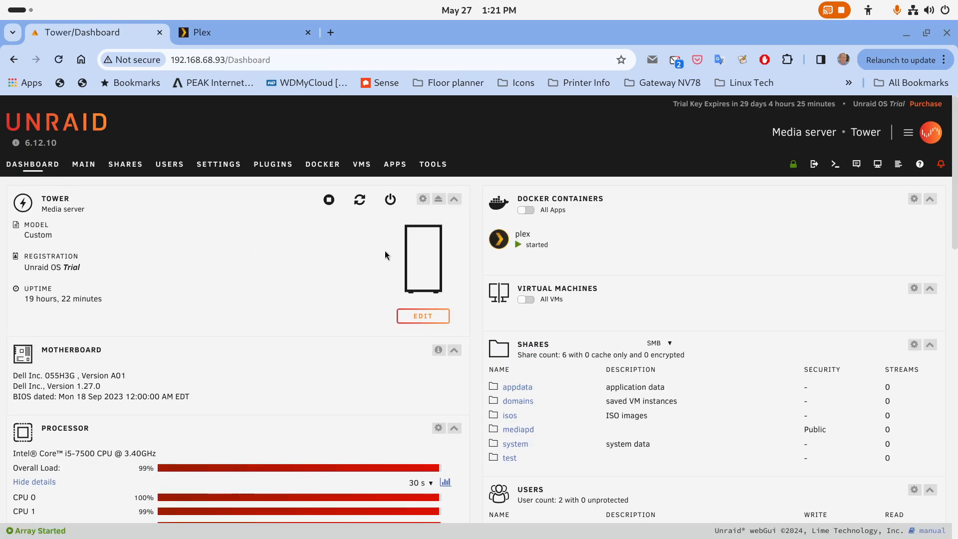
scroll(692, 242, down, 6)
scroll(378, 378, down, 11)
scroll(787, 389, up, 9)
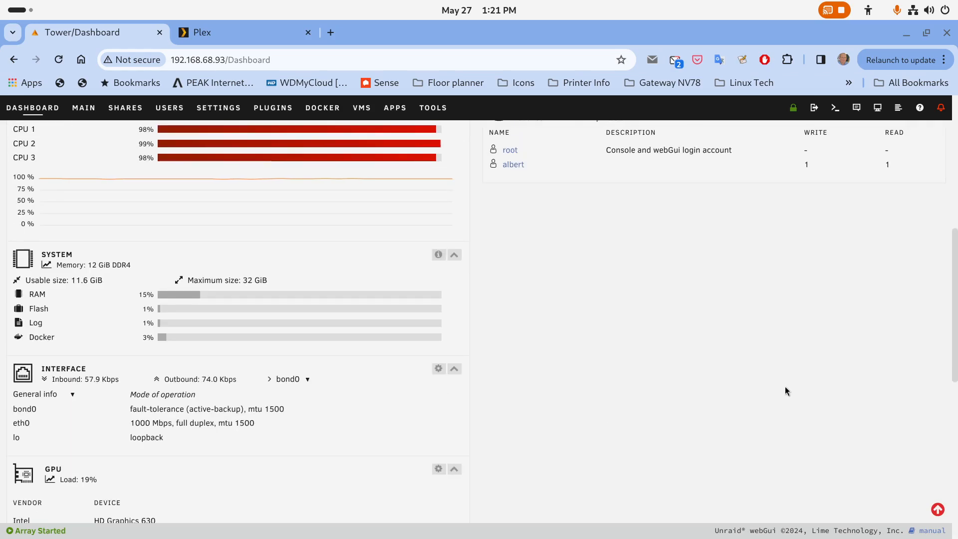
scroll(786, 387, up, 8)
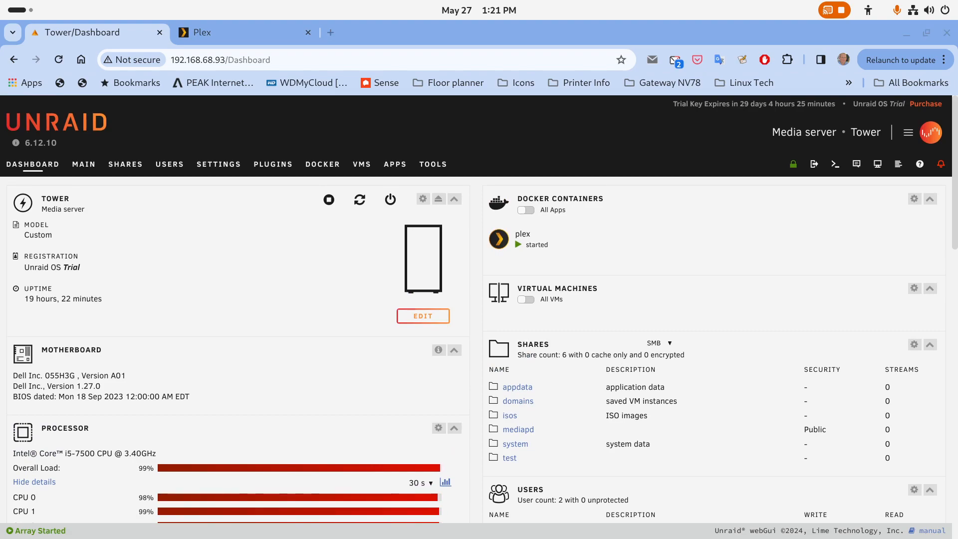
scroll(336, 378, down, 10)
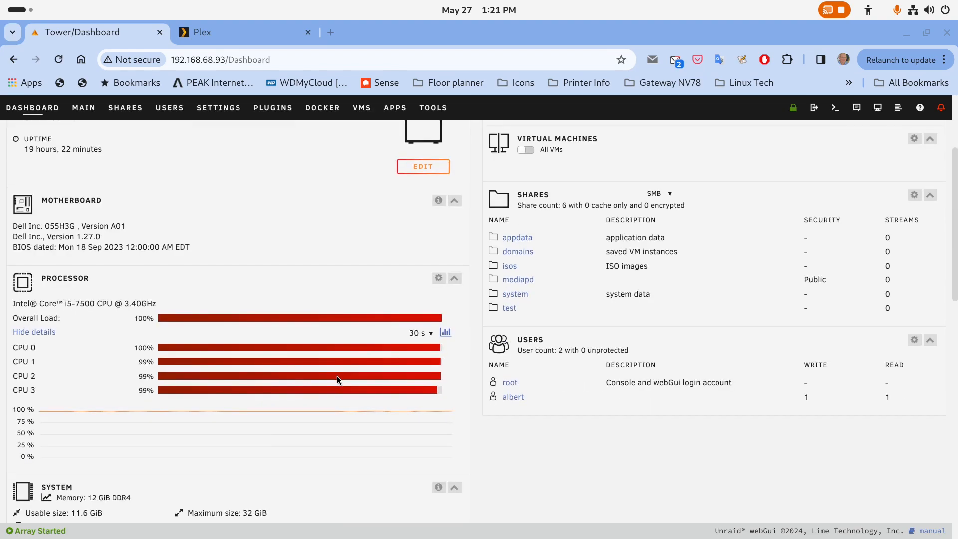
scroll(337, 380, down, 1)
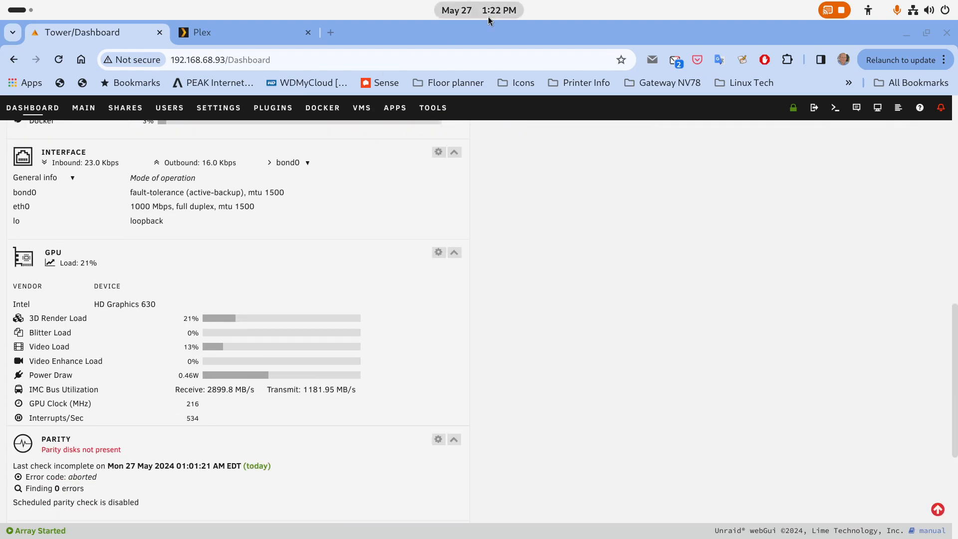
Restore the browser window beside Plex HTPC, then resume and pause Big Buck Bunny to compare the GPU readings
double_click(561, 28)
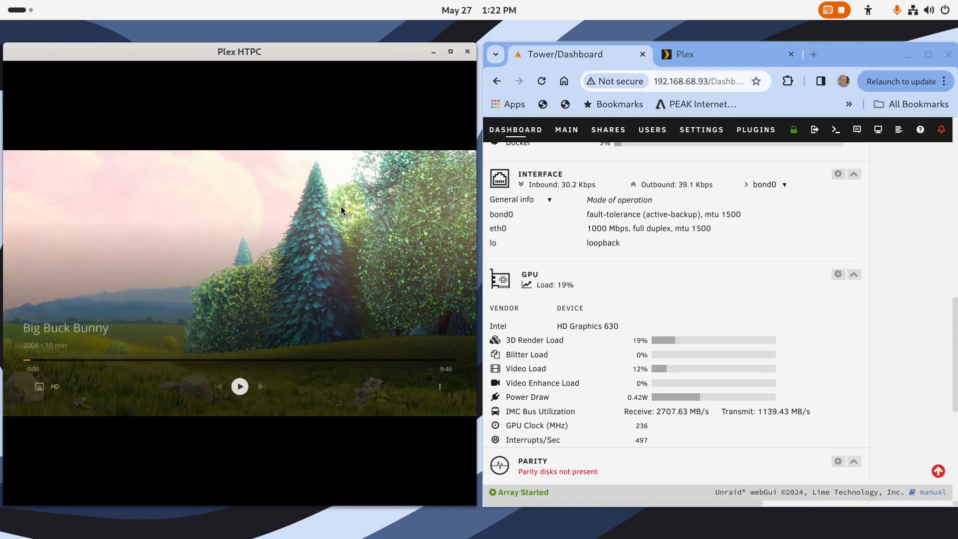
key(Left)
key(Left)
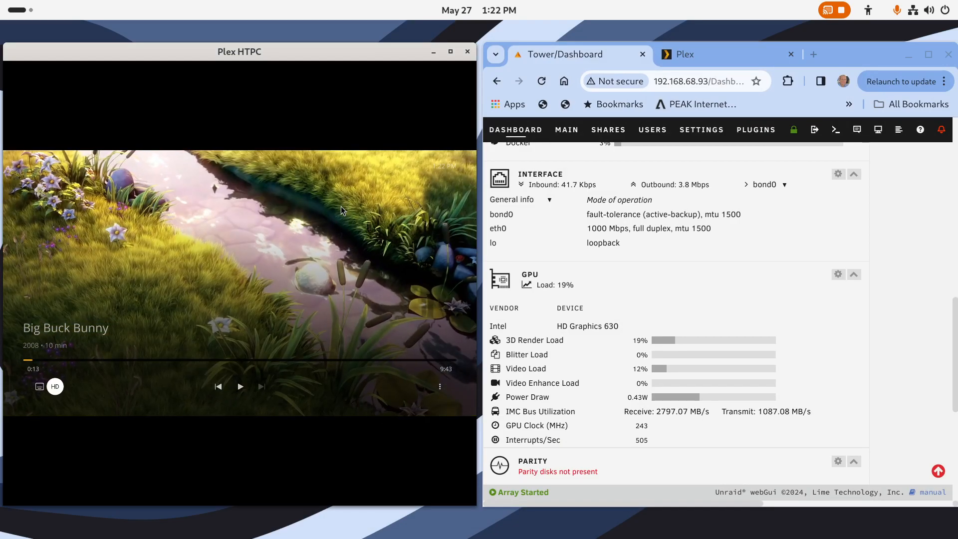
key(Return)
key(Escape)
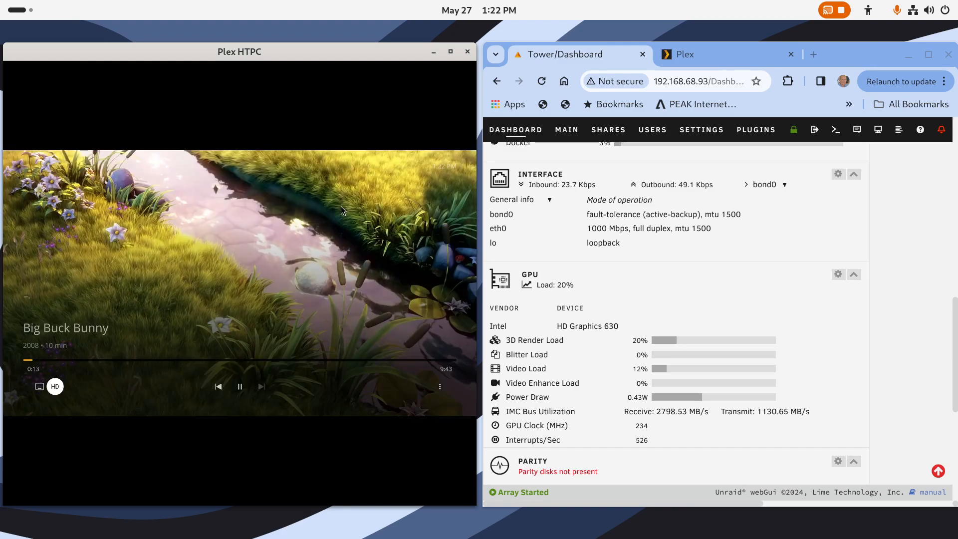
key(space)
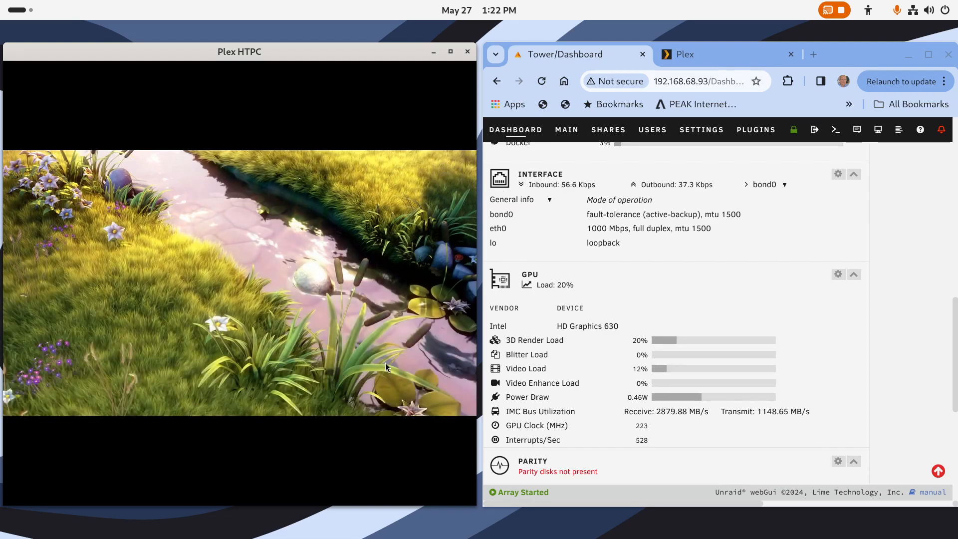
mouse_move(391, 356)
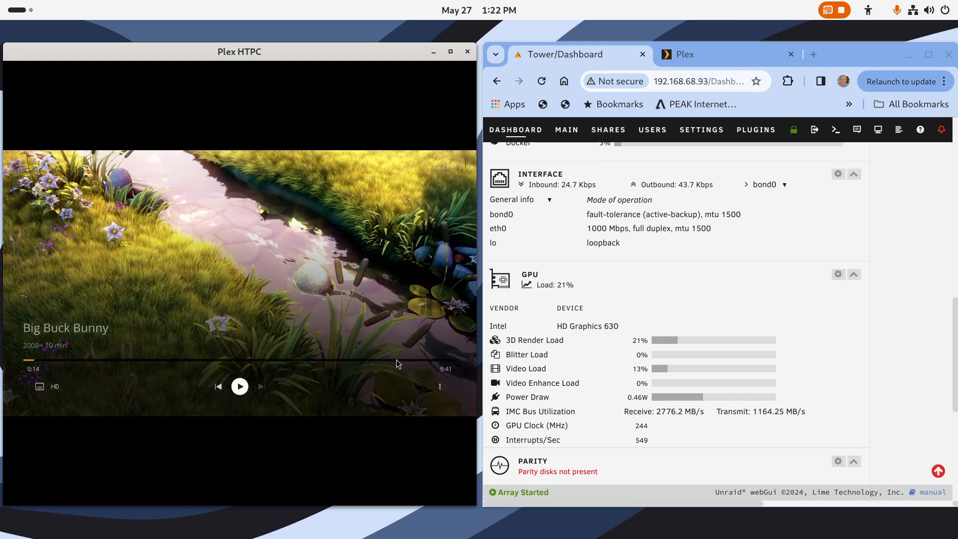
Switch Big Buck Bunny's playback quality in Plex HTPC to 12.5 Mbps 1080p (Original) and pause the movie
key(Return)
key(Left)
key(Left)
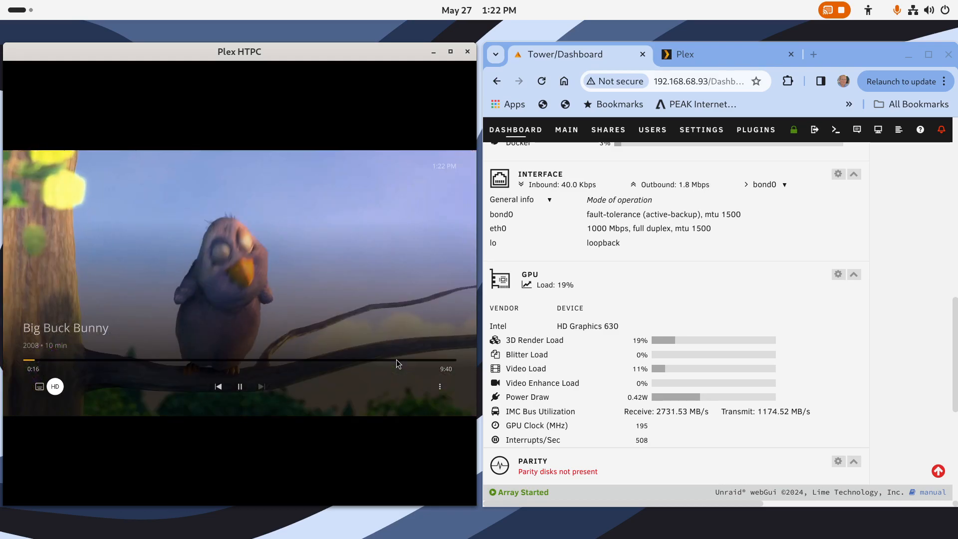
key(Return)
key(Up)
key(Up)
key(Up)
key(Up)
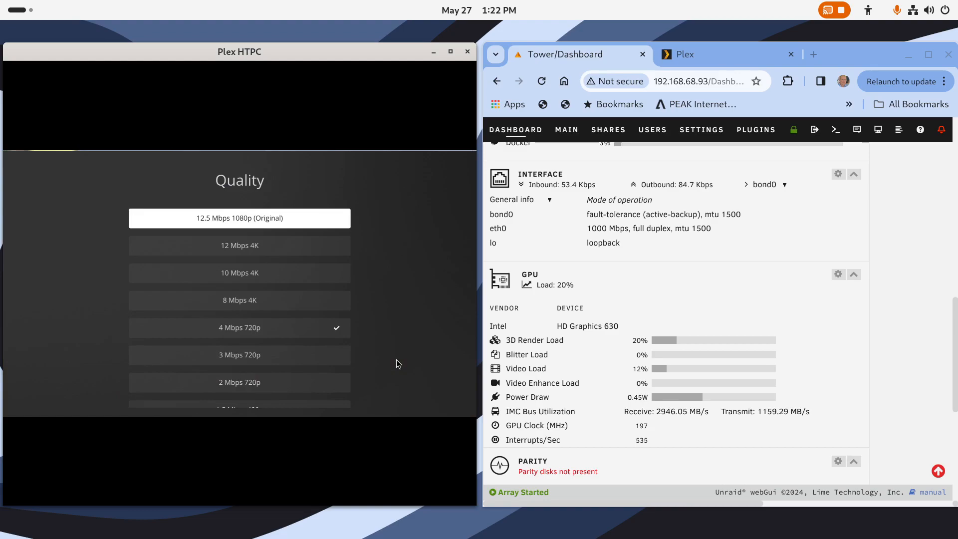
key(Return)
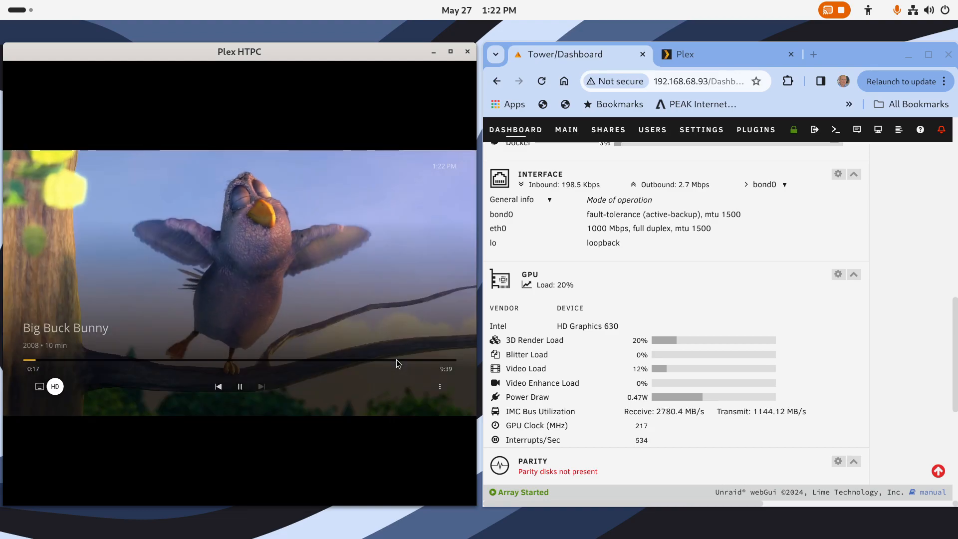
key(space)
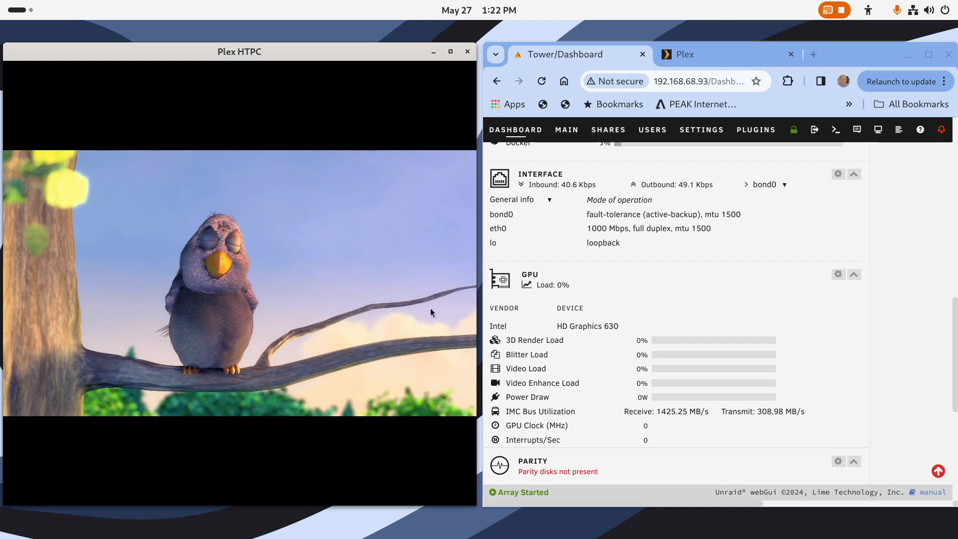
mouse_move(423, 308)
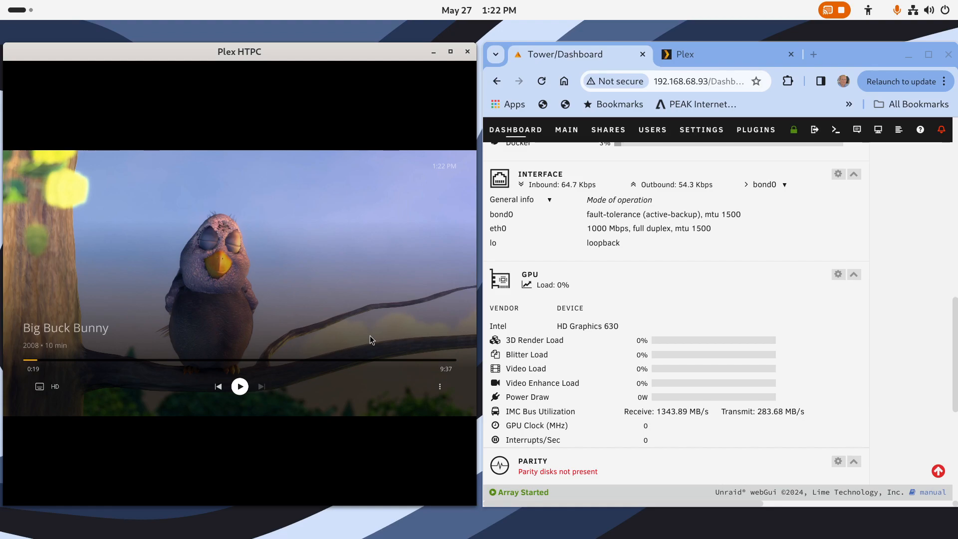
Leave Big Buck Bunny and open A Christmas Story from the Movies - 4K library in Plex HTPC
key(Escape)
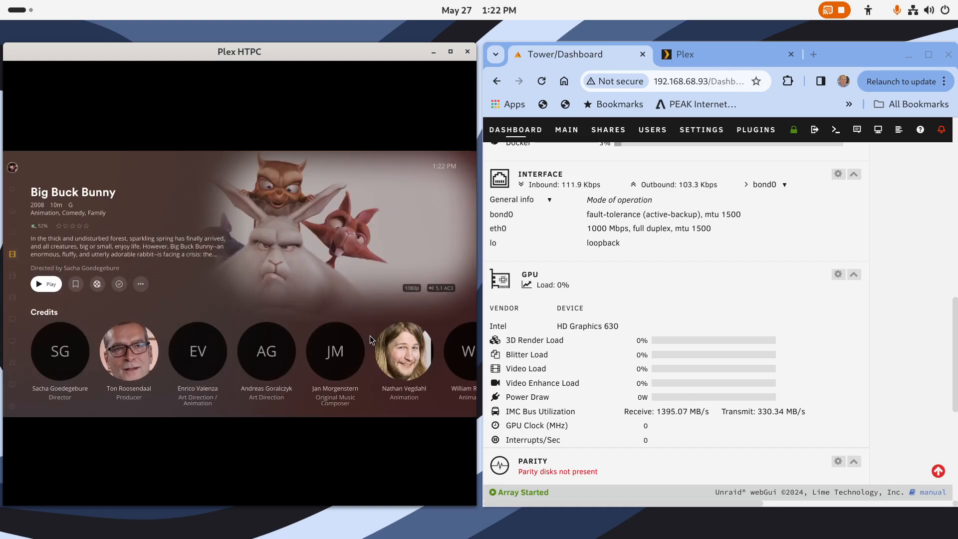
key(Escape)
key(Escape)
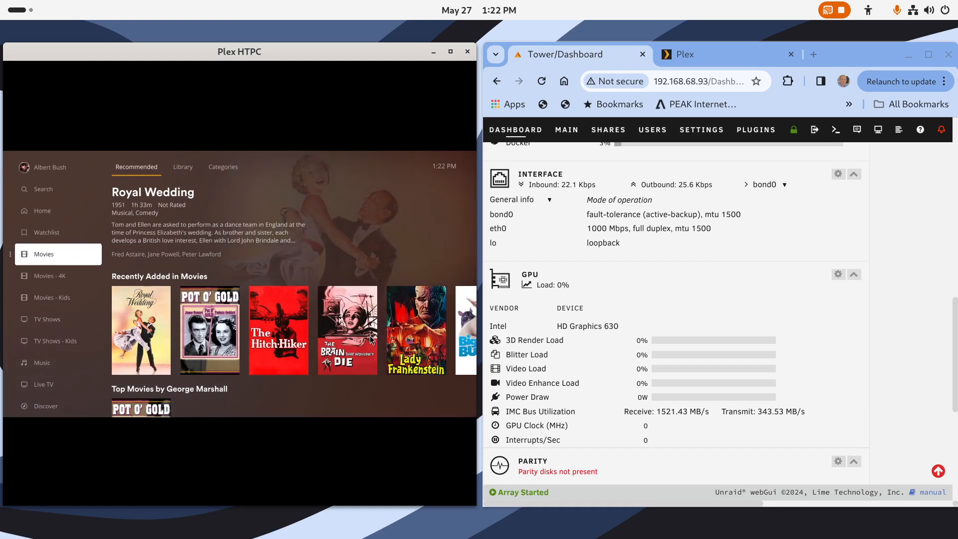
key(Down)
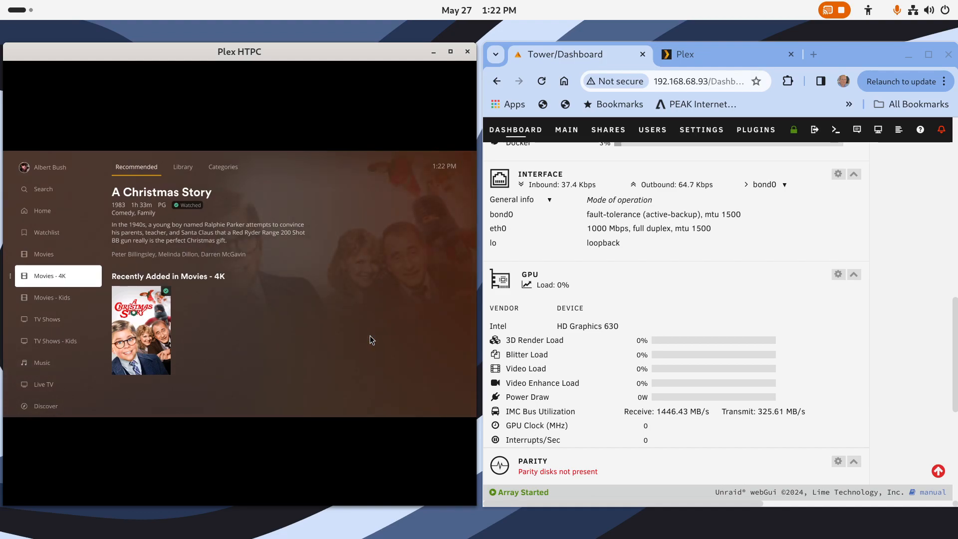
key(Right)
key(Return)
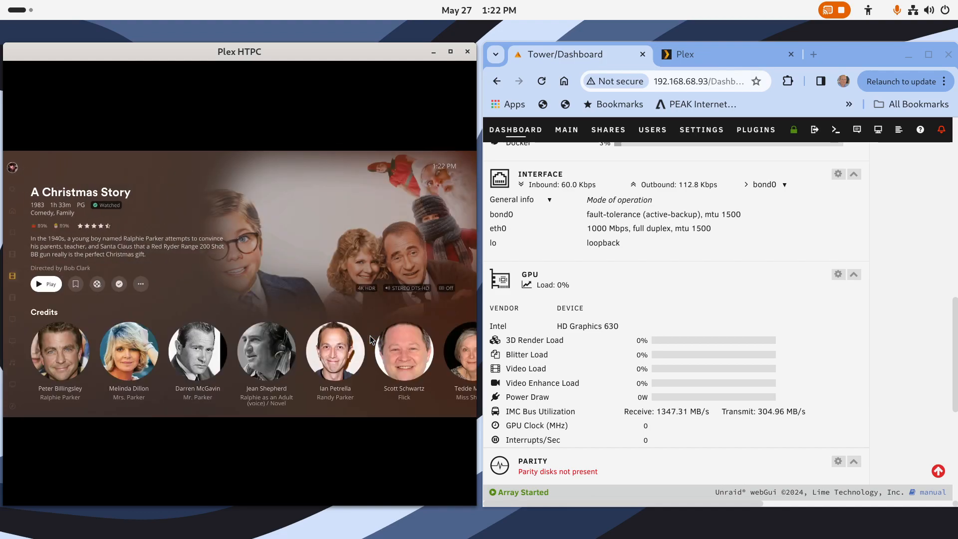
Play A Christmas Story in Plex HTPC and check its stream details in Now Playing and the GPU loads on the Tower dashboard
key(Return)
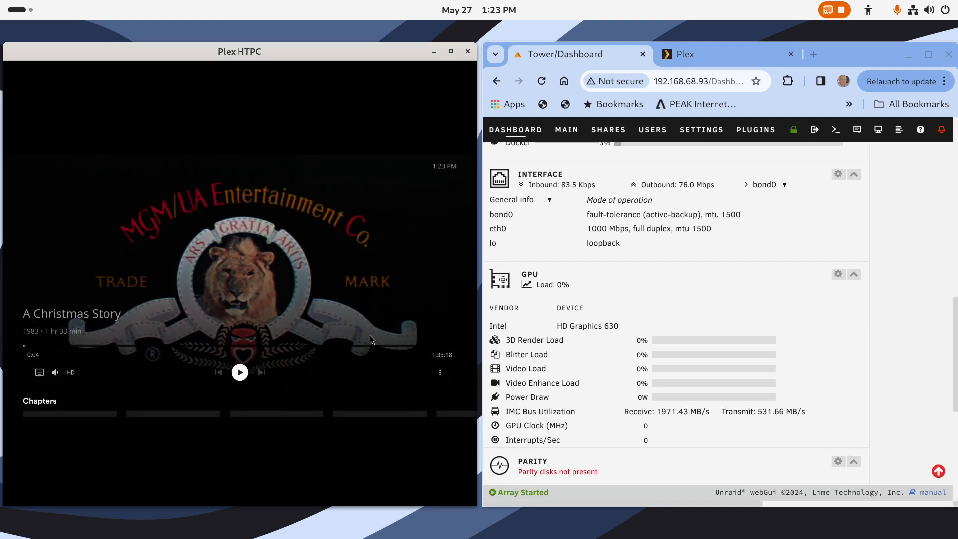
click(725, 60)
scroll(736, 366, down, 3)
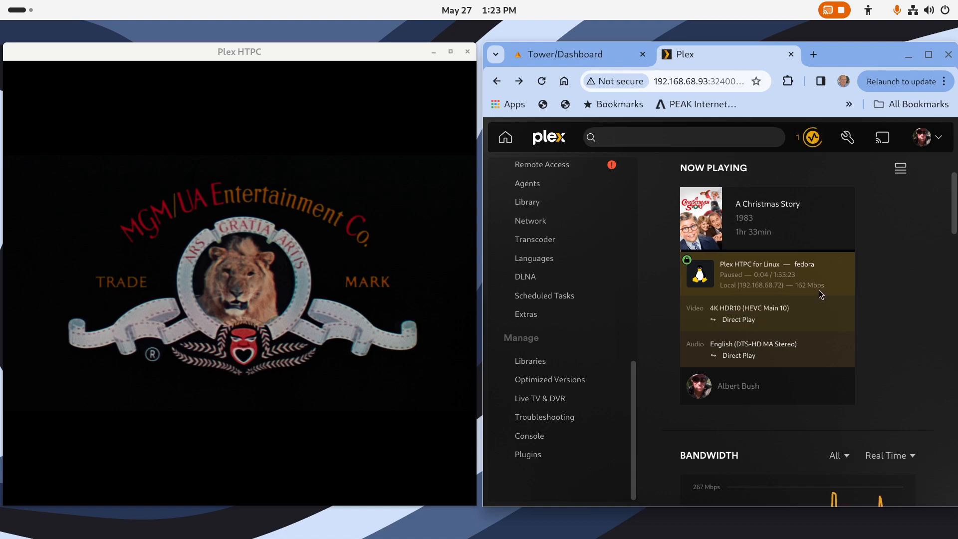
click(380, 57)
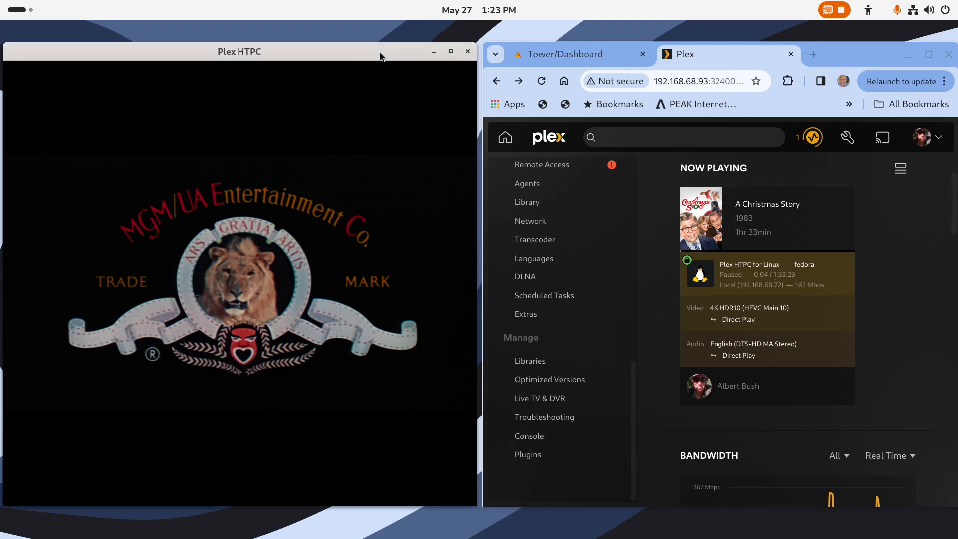
click(569, 54)
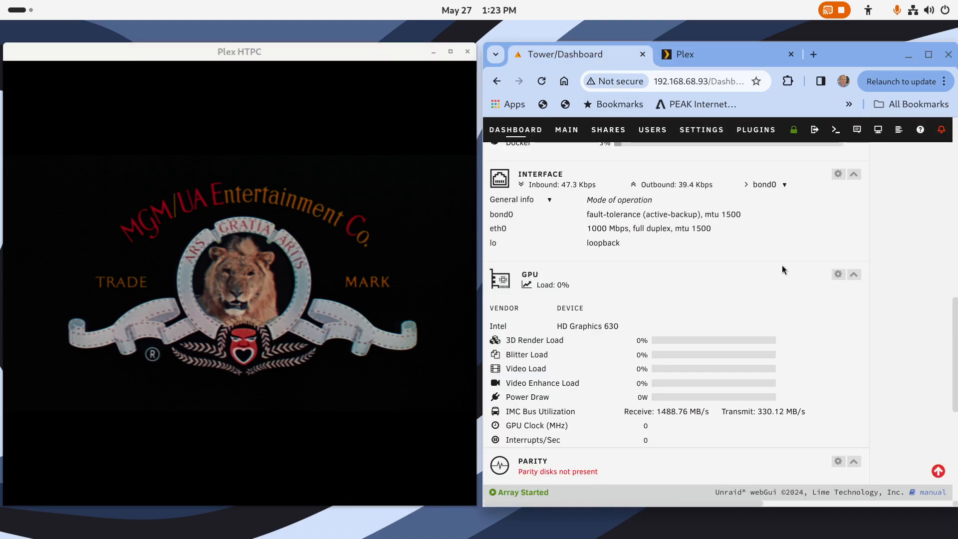
Switch A Christmas Story's playback quality in Plex HTPC to 4 Mbps 720p, let it play, and pause the movie
click(378, 49)
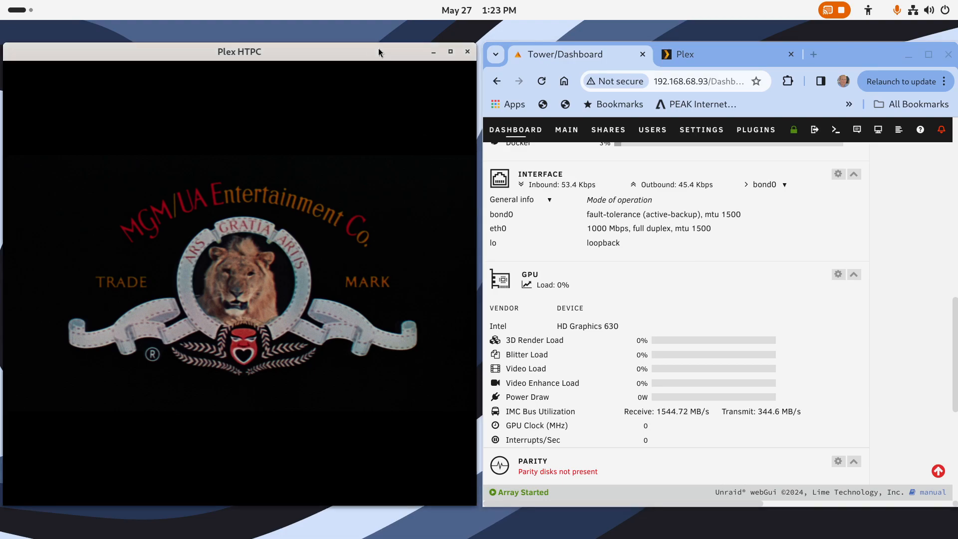
key(space)
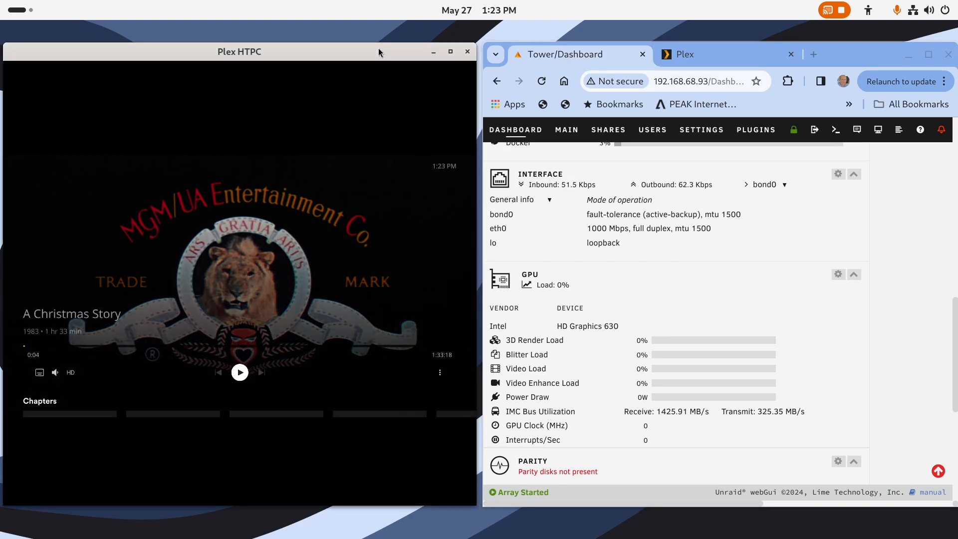
key(Return)
key(Down)
key(Down)
key(Down)
key(Down)
key(Down)
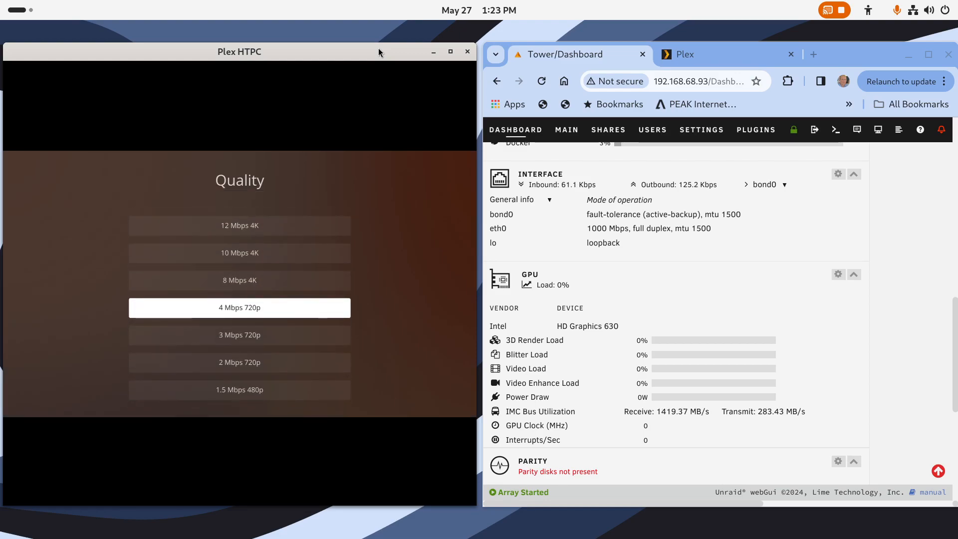
key(Return)
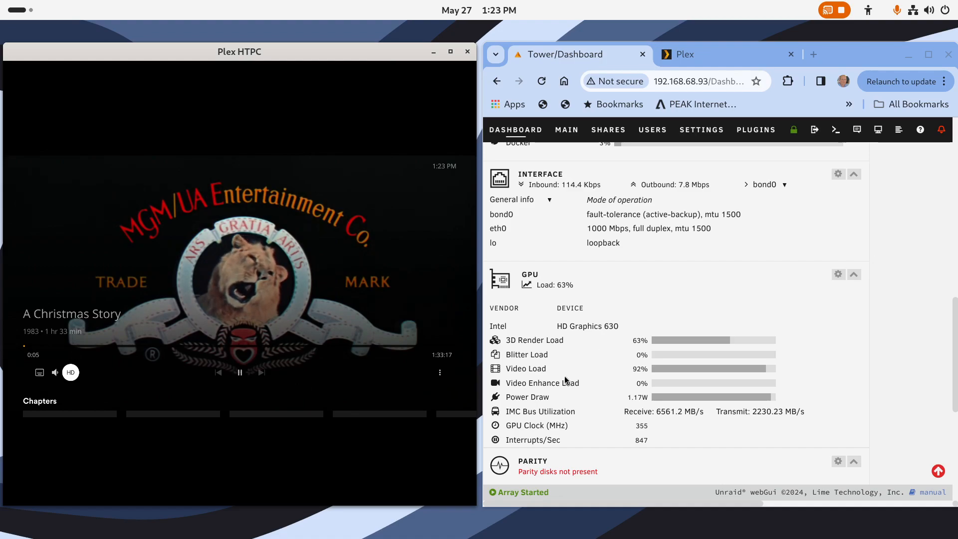
key(space)
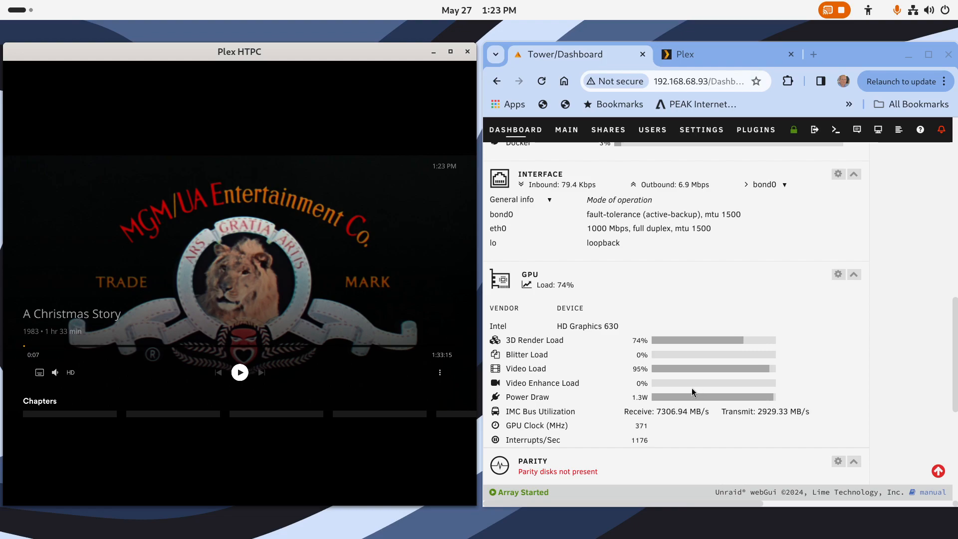
Check the movie's transcoding details in Now Playing, then examine the processor and GPU loads on the maximized Tower dashboard
click(740, 55)
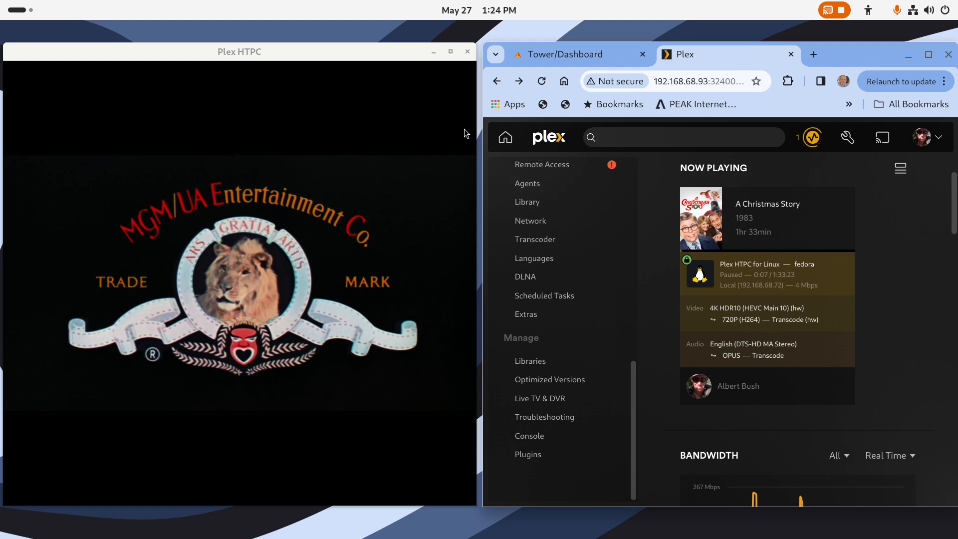
click(574, 58)
scroll(633, 297, up, 3)
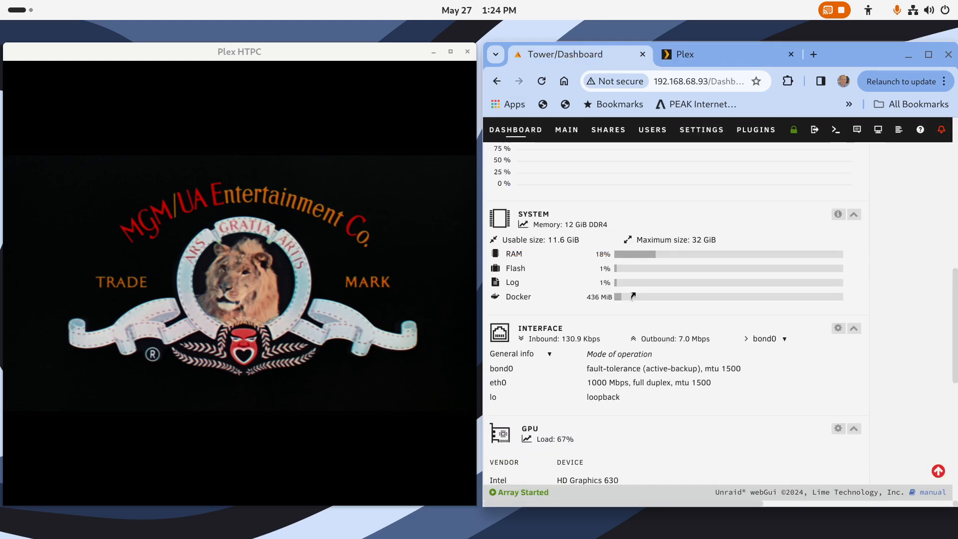
scroll(633, 297, up, 4)
double_click(852, 53)
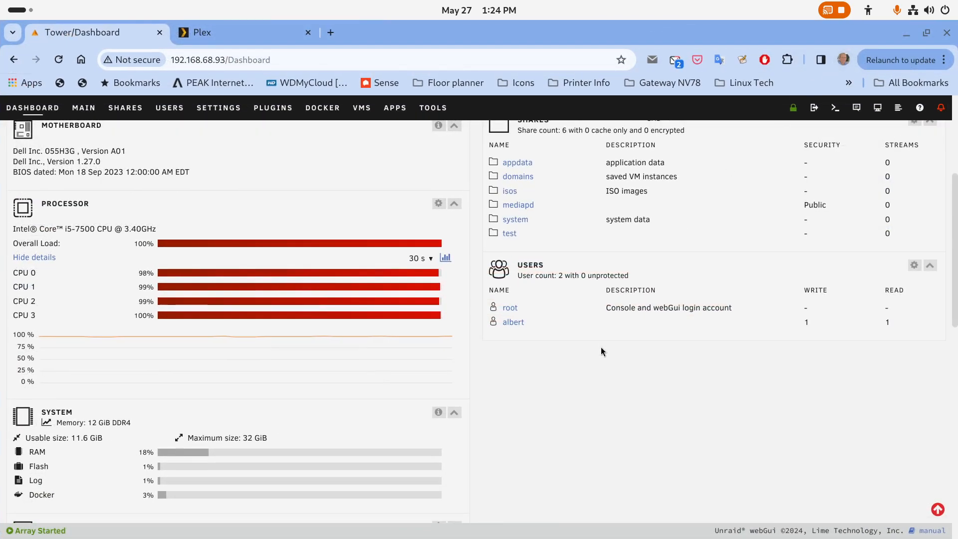
scroll(602, 348, up, 4)
scroll(602, 350, down, 7)
scroll(602, 349, down, 10)
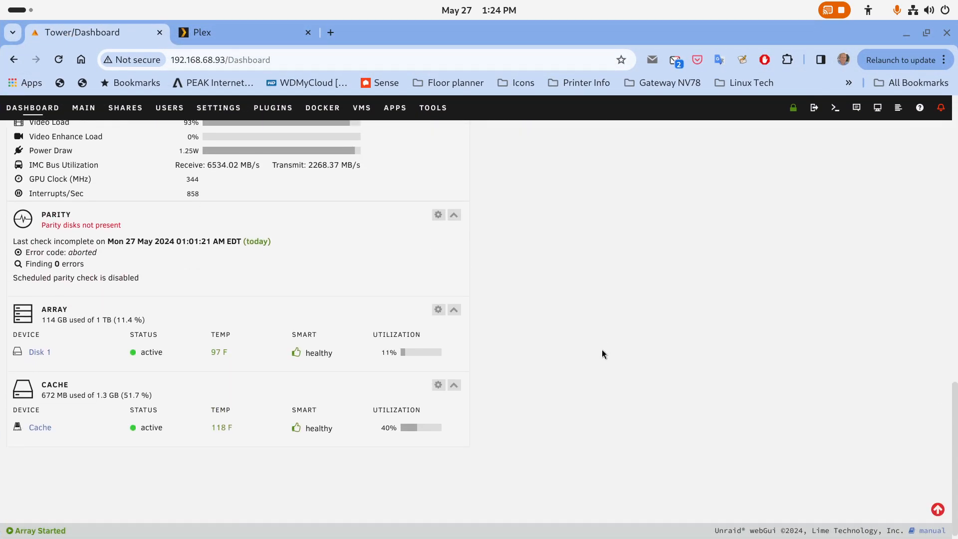
scroll(599, 352, up, 6)
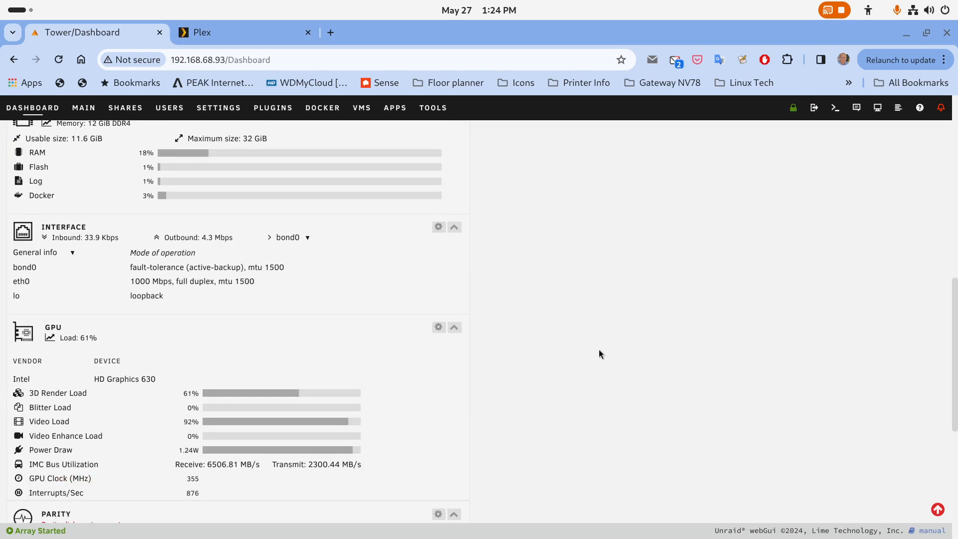
scroll(599, 354, up, 5)
scroll(599, 353, up, 5)
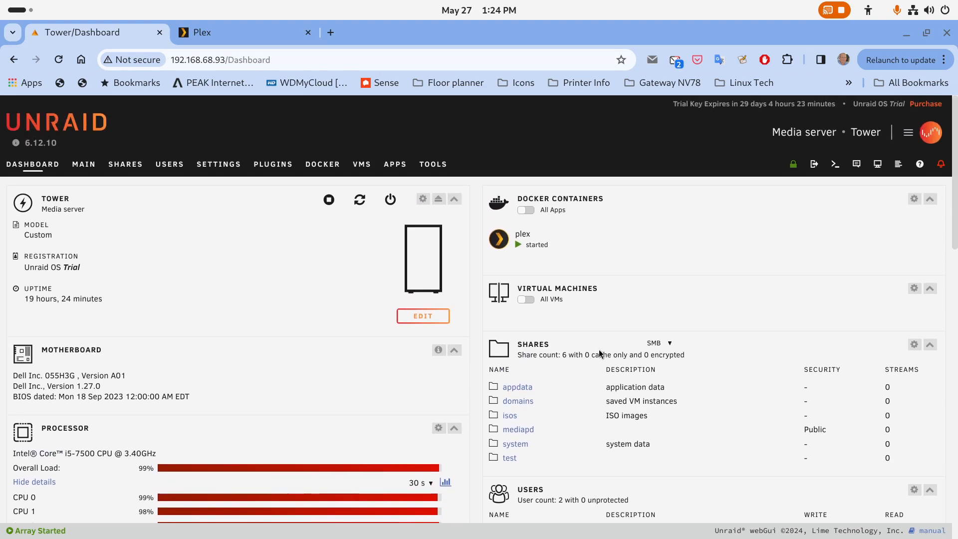
Review the installed apps on the Tower server, from GPU Statistics and Intel-GPU-TOP to plex and Plex Streams
drag(957, 20, 526, 54)
scroll(609, 285, up, 3)
scroll(609, 284, up, 5)
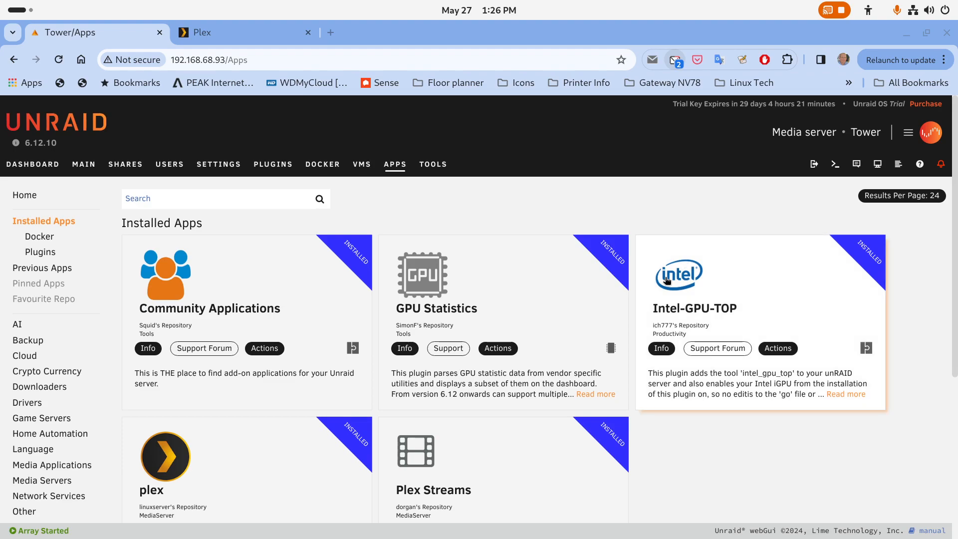
scroll(644, 299, down, 5)
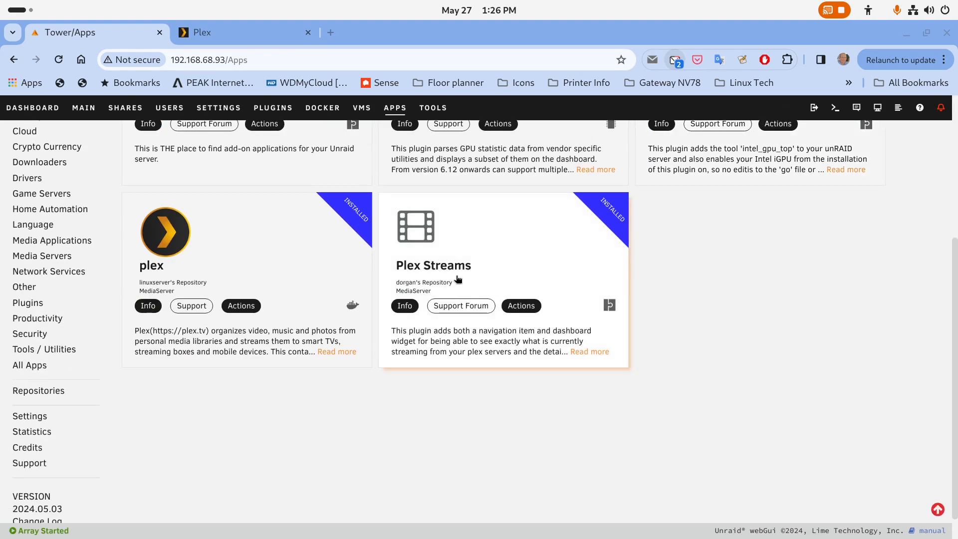
scroll(457, 305, up, 5)
Look through the Apps catalogue's Recently Added and Spotlight Apps, and return to the Installed Apps list
click(394, 164)
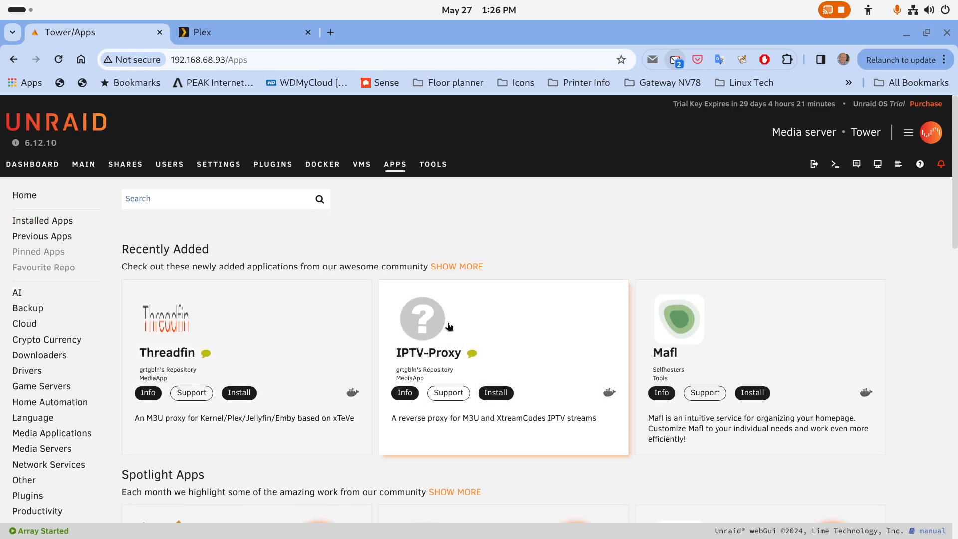
scroll(448, 325, down, 5)
scroll(448, 326, up, 5)
click(30, 221)
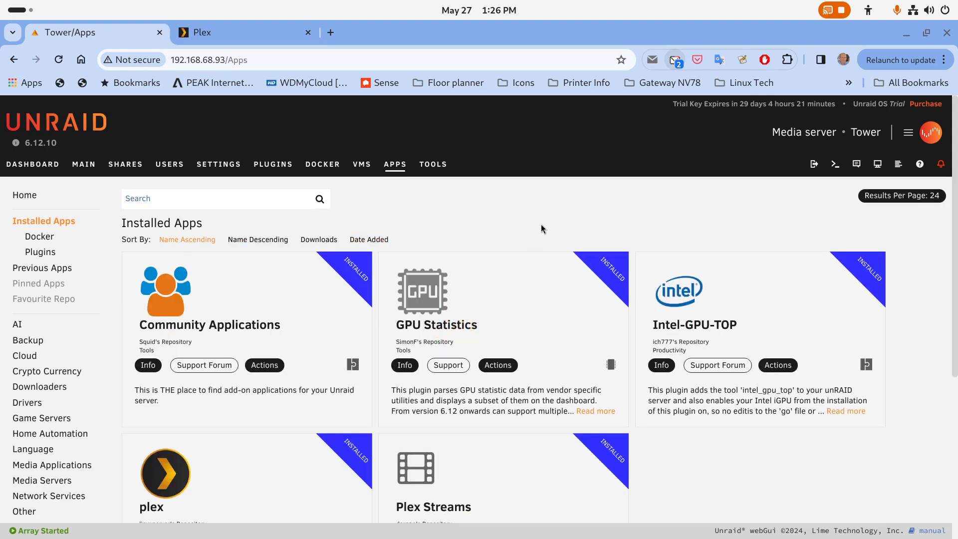
Open the settings of the installed Plex Streams plugin and select its empty Plex token field
scroll(541, 225, down, 3)
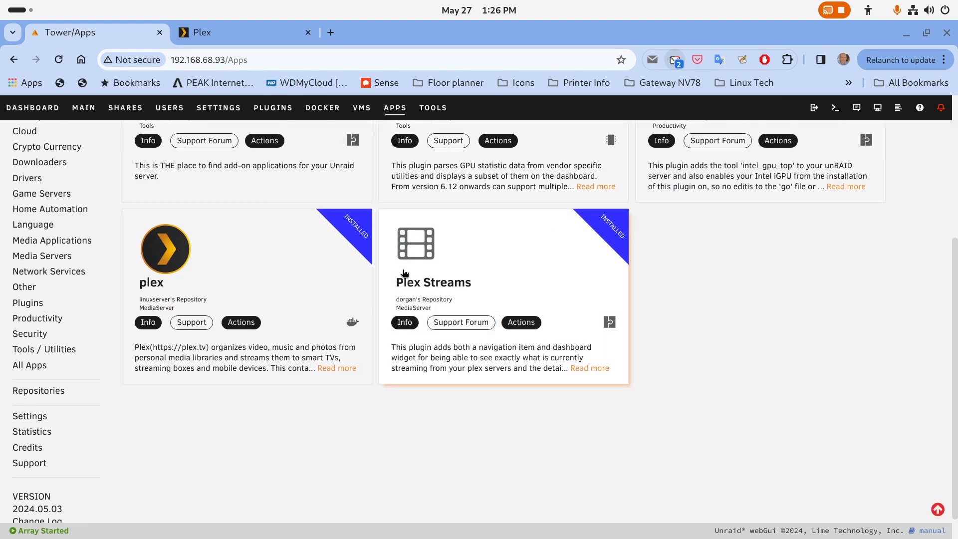
click(521, 326)
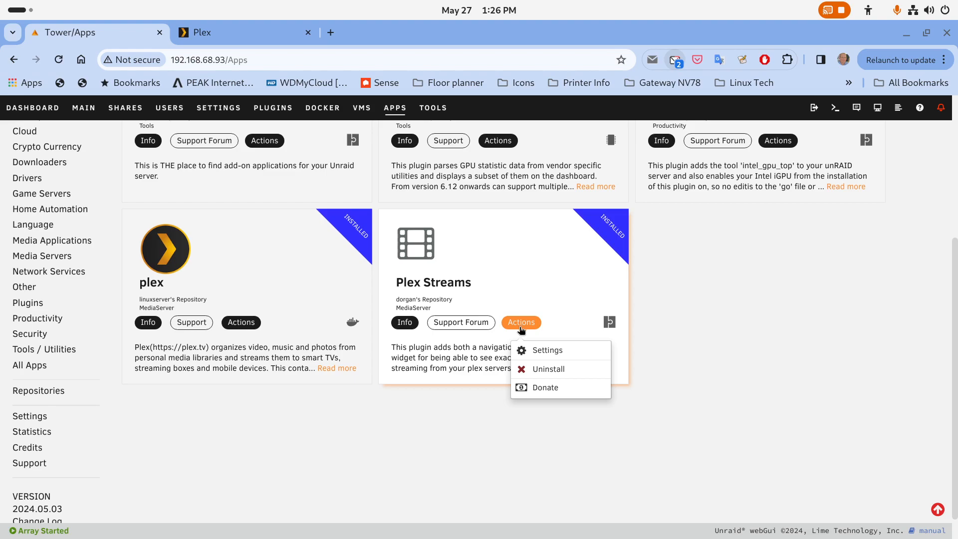
click(537, 351)
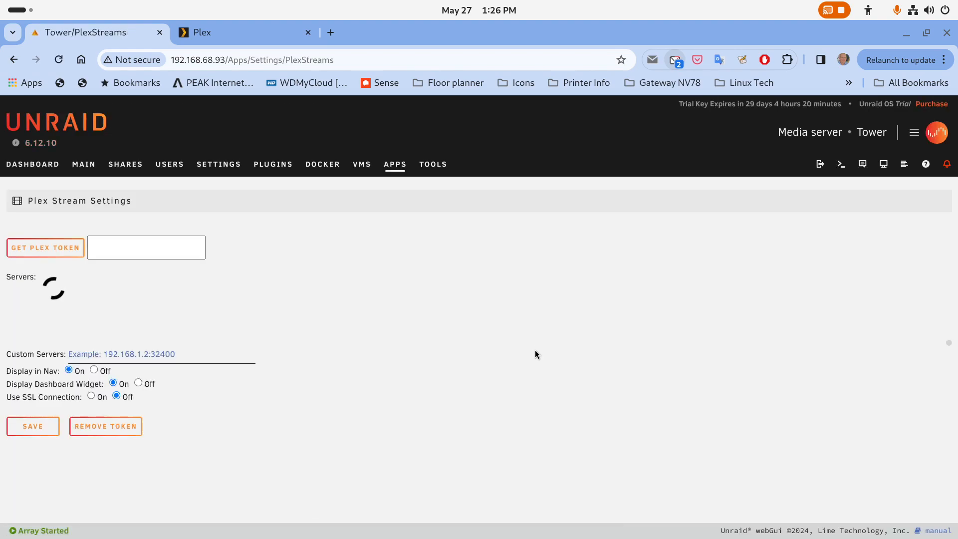
click(135, 253)
Restore the browser window and compare Tower's Plex Streams settings with the server list and options configured on UNRAID63
double_click(410, 36)
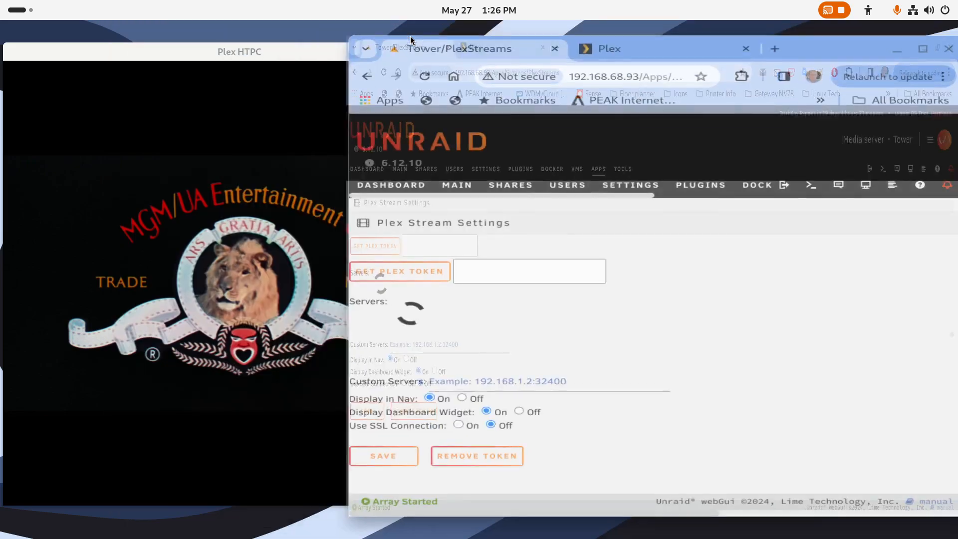
drag(859, 60, 957, 95)
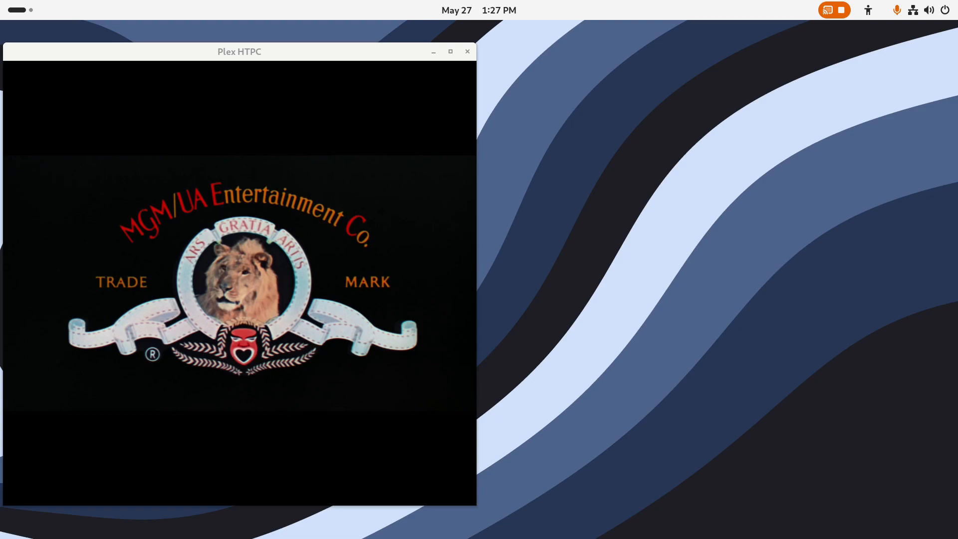
drag(957, 50, 771, 55)
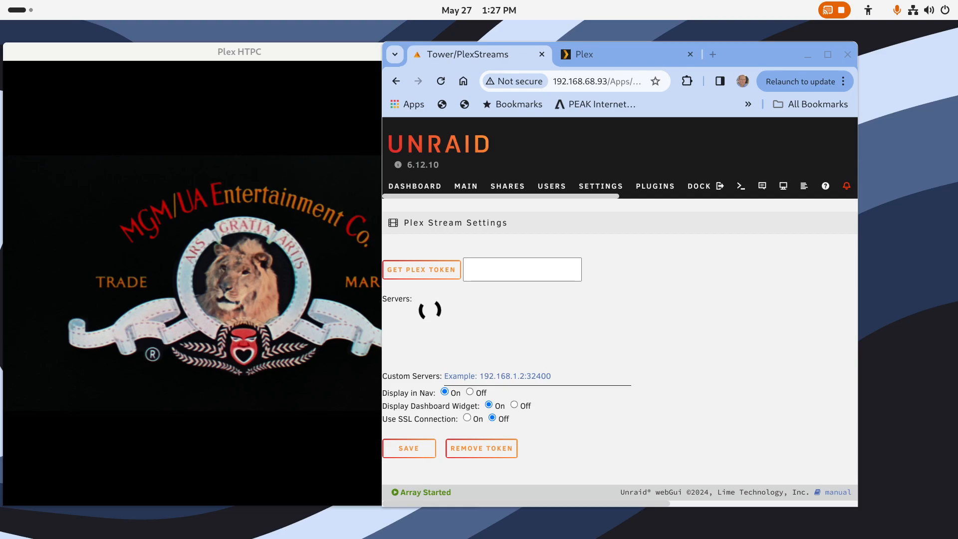
drag(957, 175, 292, 166)
drag(775, 59, 857, 48)
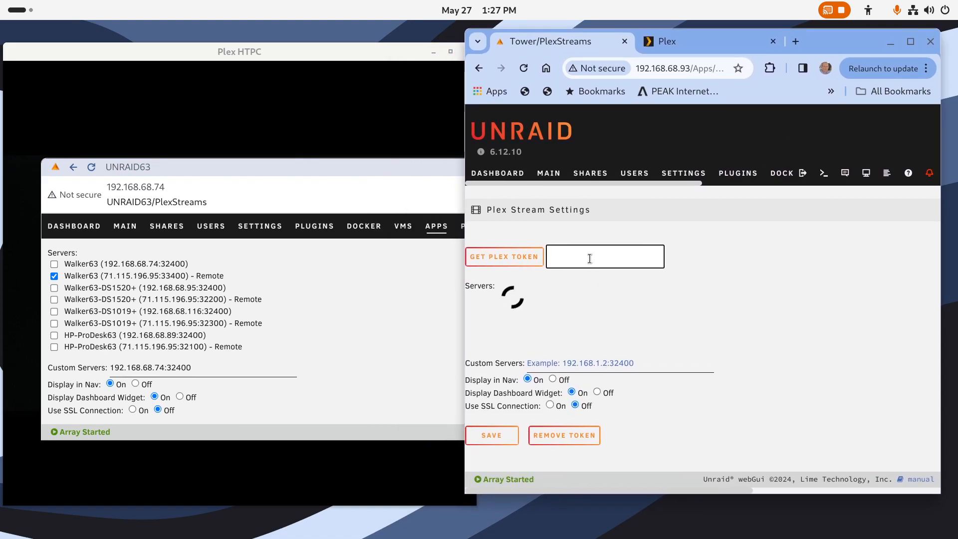
drag(827, 45, 957, 100)
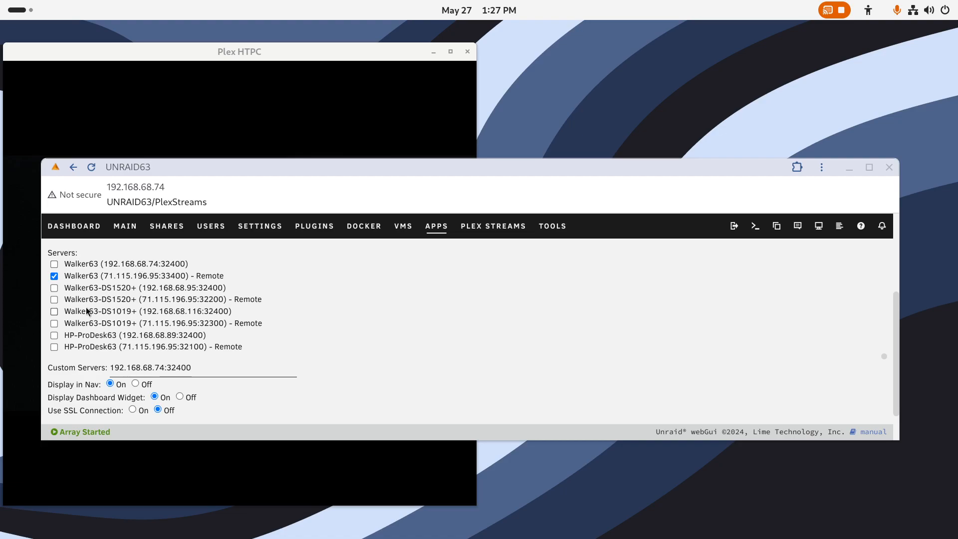
drag(315, 168, 957, 196)
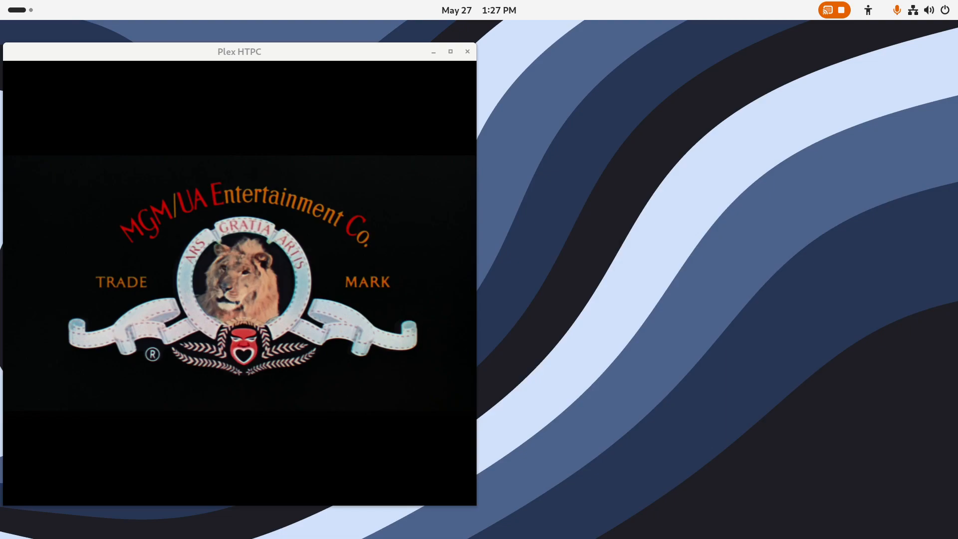
Place the UNRAID63 dashboard beside Plex HTPC and enlarge its window until the Plex Streams section is in view
drag(953, 75, 267, 49)
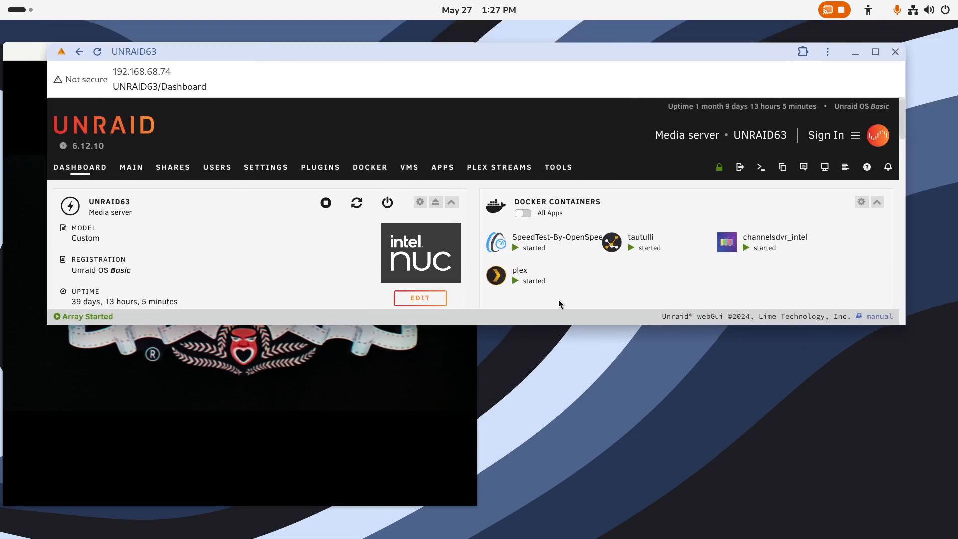
scroll(579, 298, down, 3)
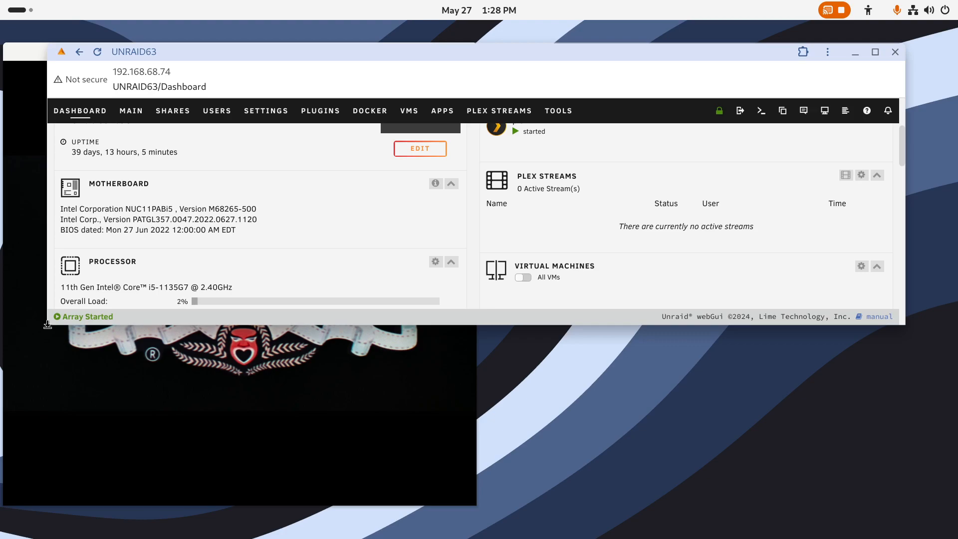
drag(48, 325, 47, 335)
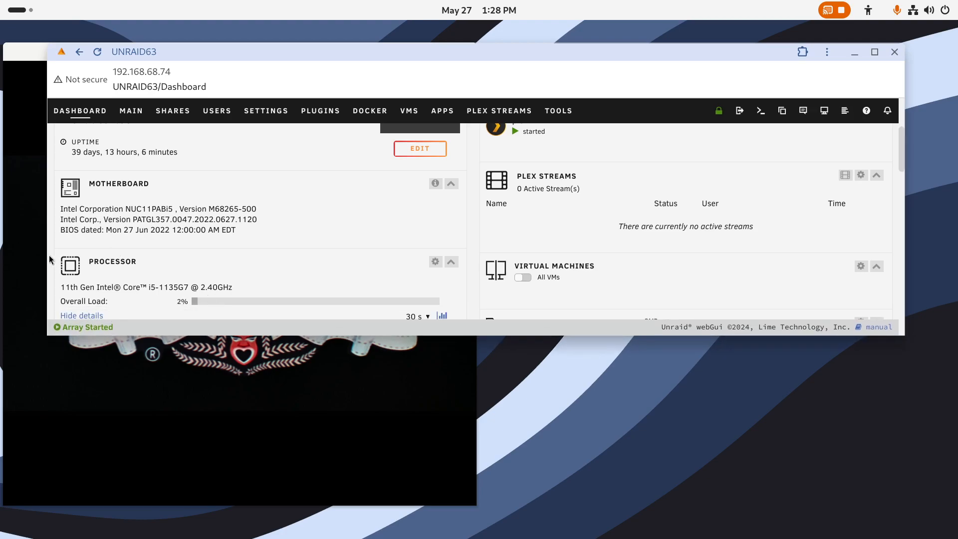
drag(50, 259, 482, 259)
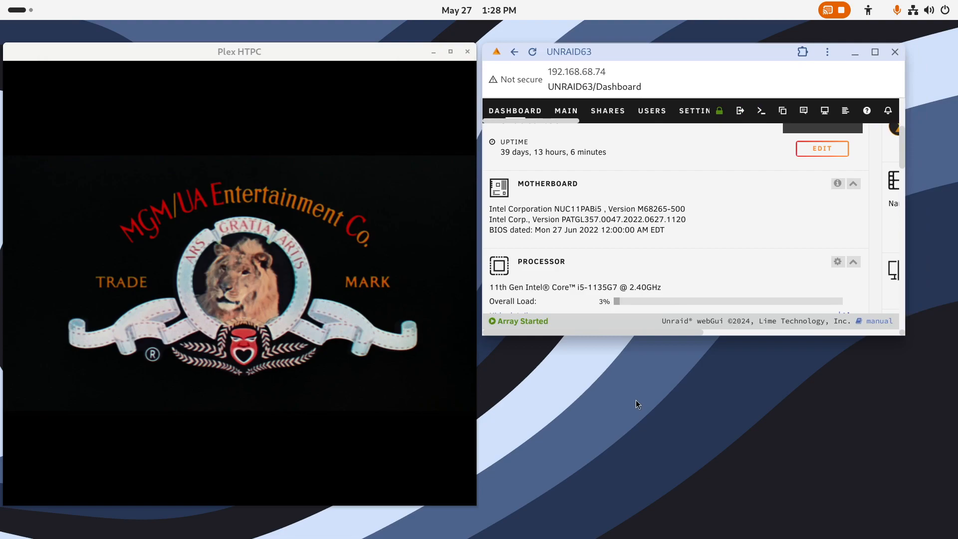
drag(655, 333, 666, 499)
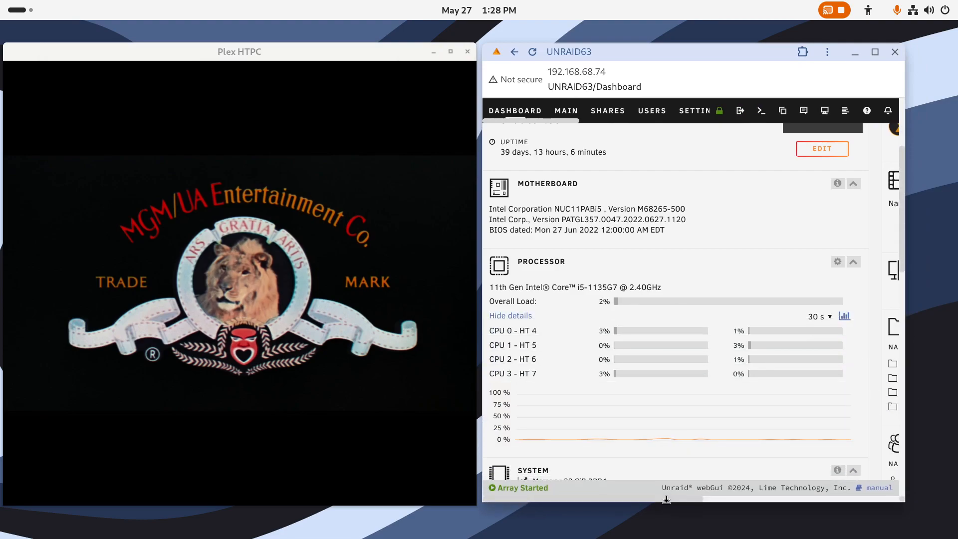
scroll(676, 308, up, 3)
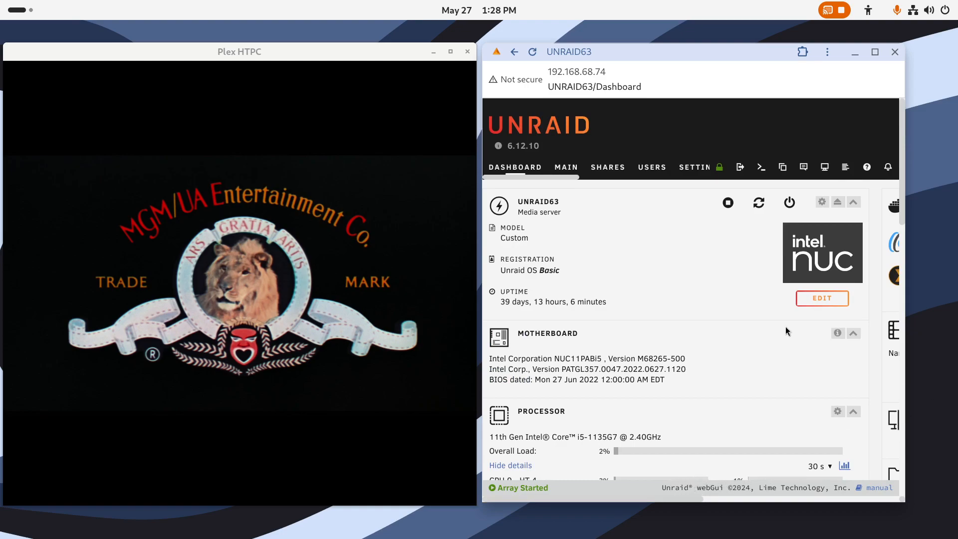
scroll(773, 448, down, 2)
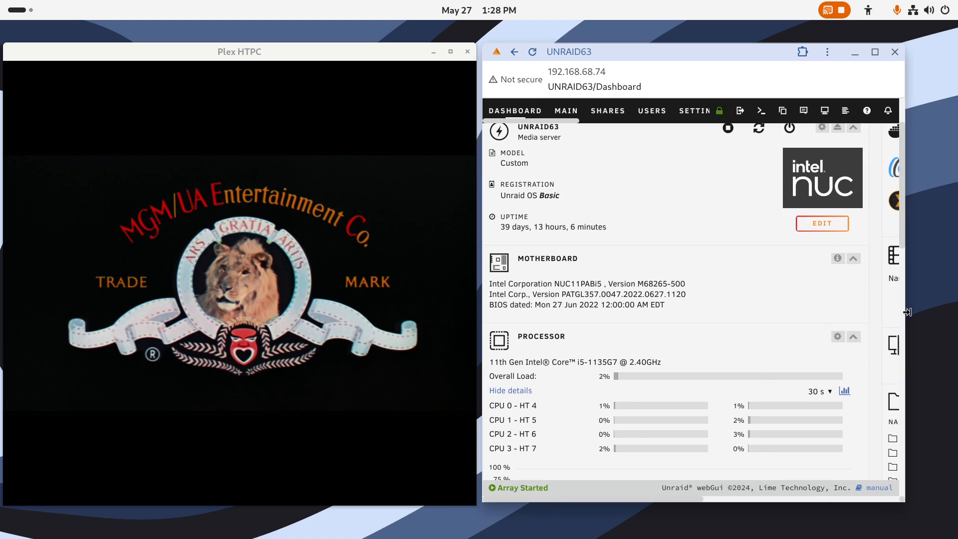
drag(905, 312, 949, 312)
drag(481, 390, 274, 393)
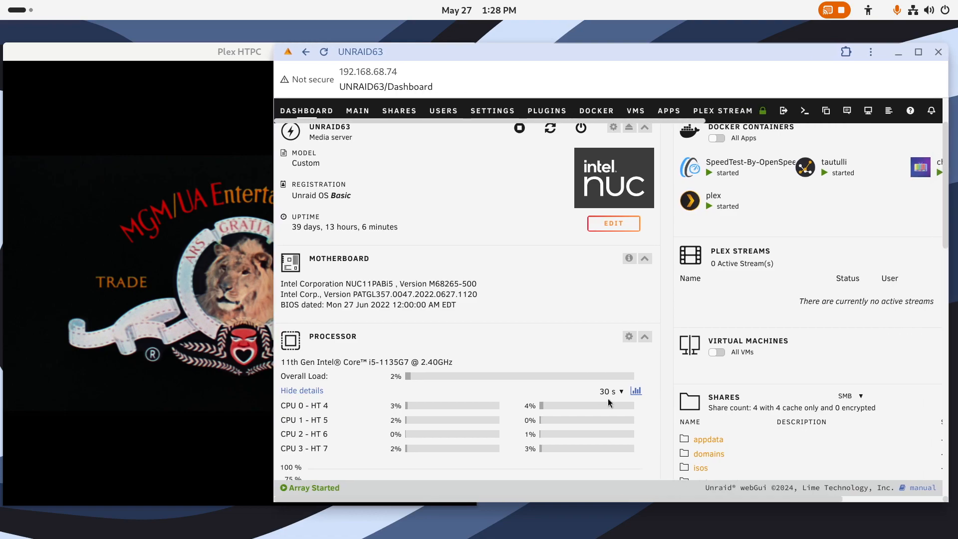
scroll(610, 397, up, 2)
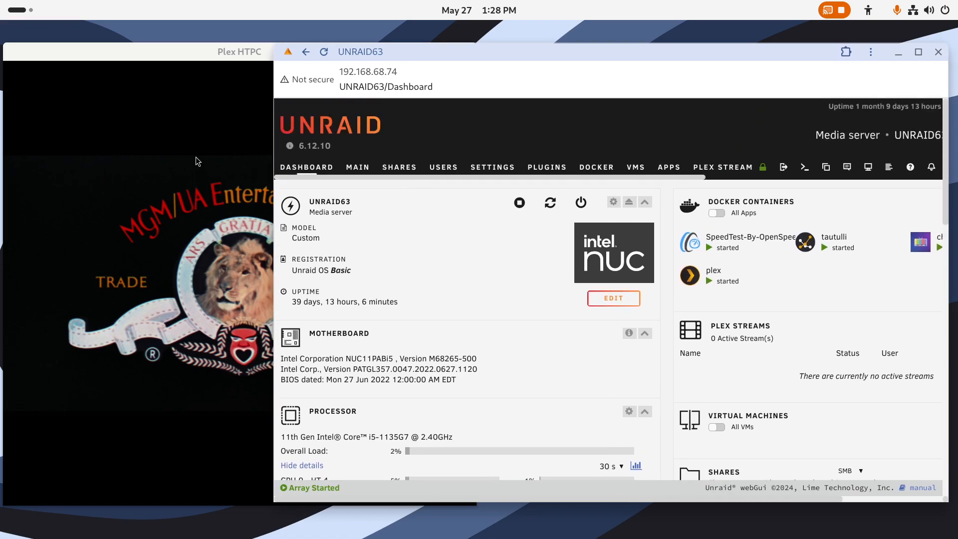
Switch to Plex HTPC, leave the A Christmas Story page and go to the Home screen
click(202, 59)
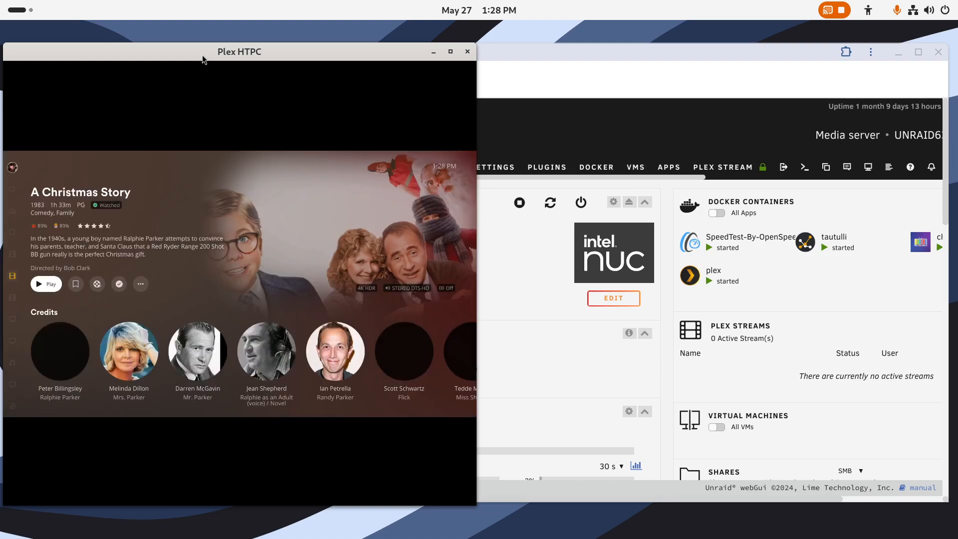
key(Left)
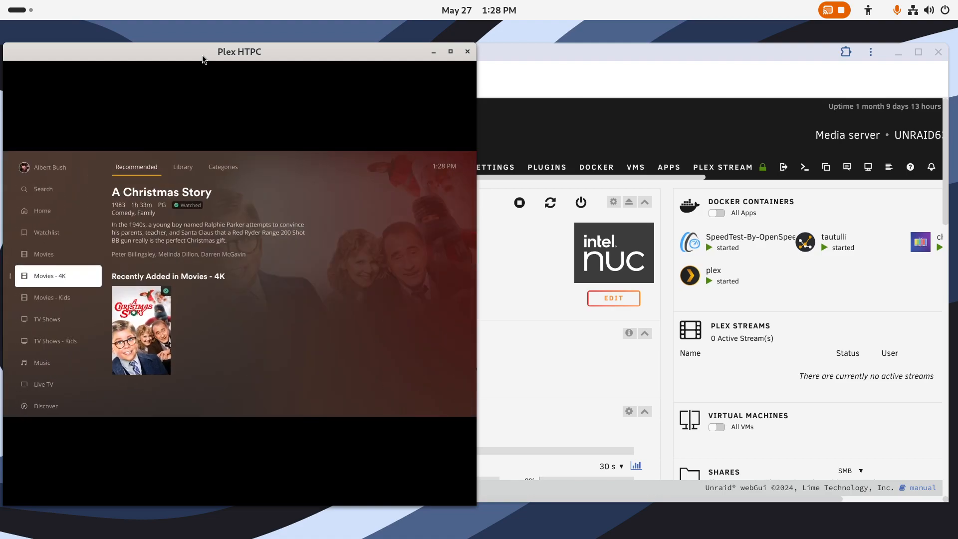
key(Up)
key(Up)
key(Up)
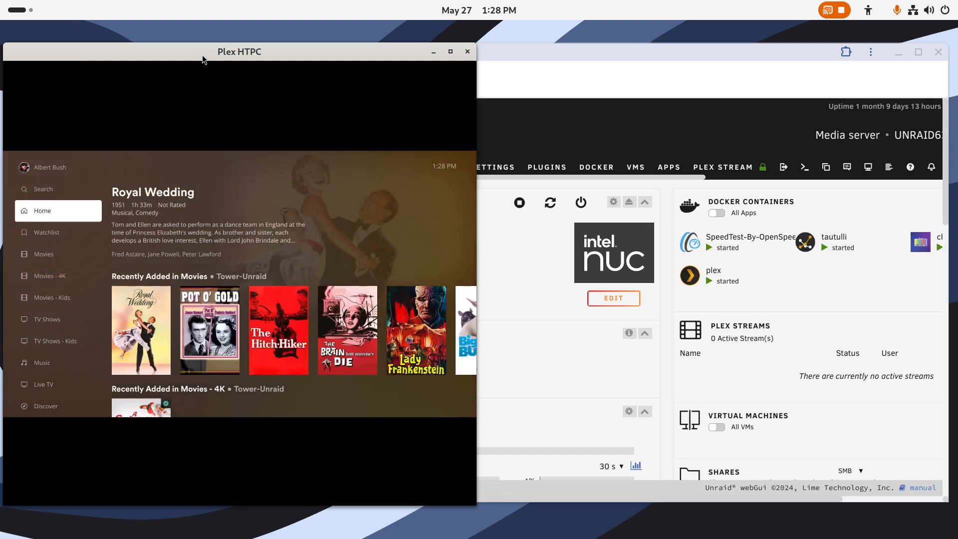
Look through the Plex HTPC sidebar libraries and the recommended episodes in TV Shows
key(Down)
key(Down)
key(Down)
key(Down)
key(Down)
key(Down)
key(Down)
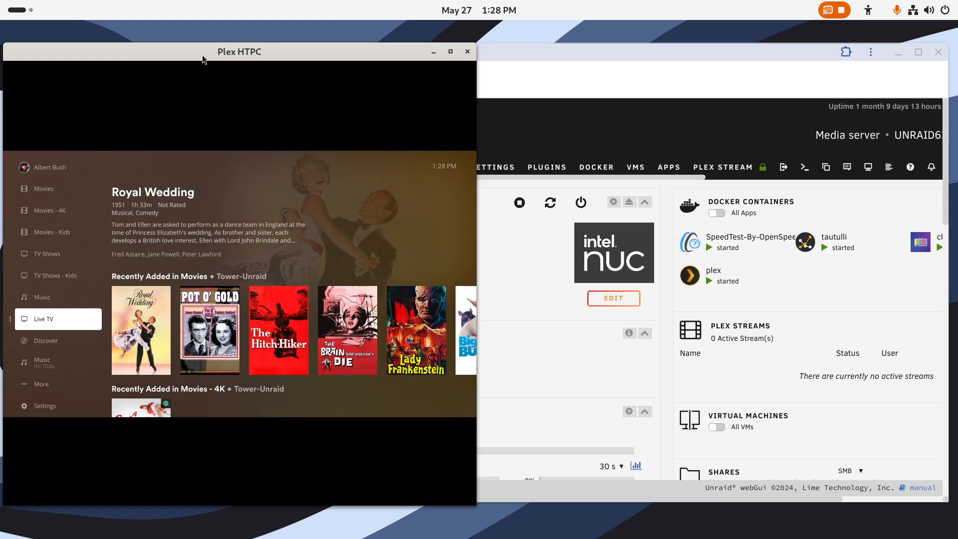
key(Down)
key(Up)
key(Up)
key(Up)
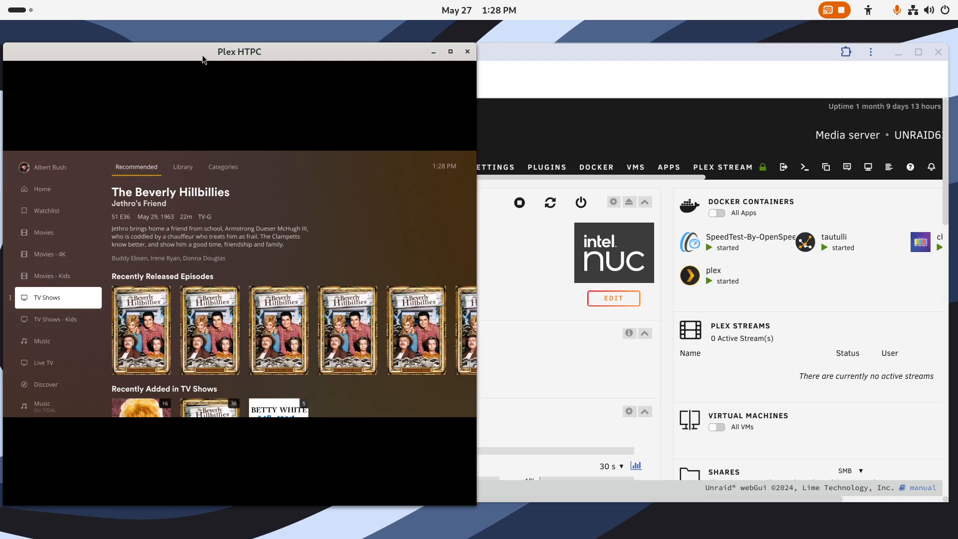
key(Right)
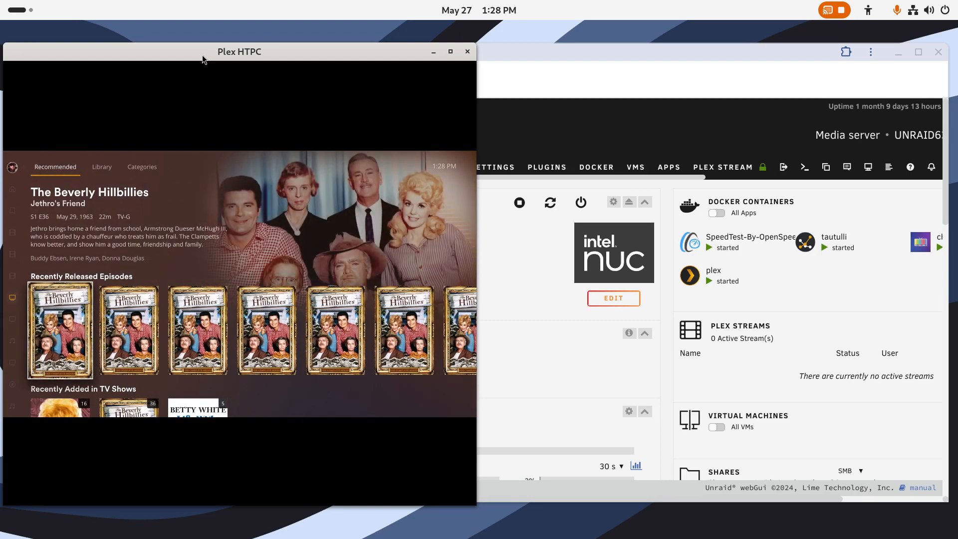
key(Down)
key(Up)
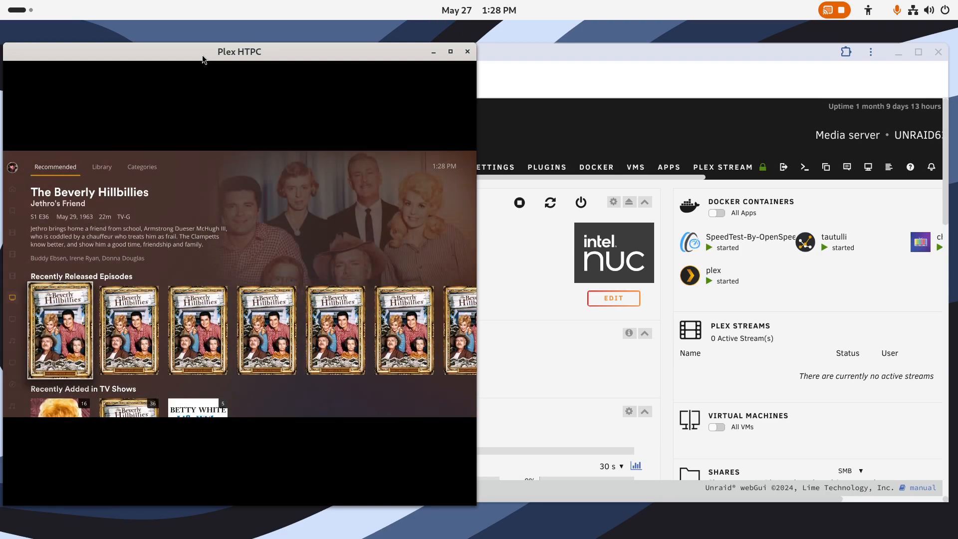
key(Left)
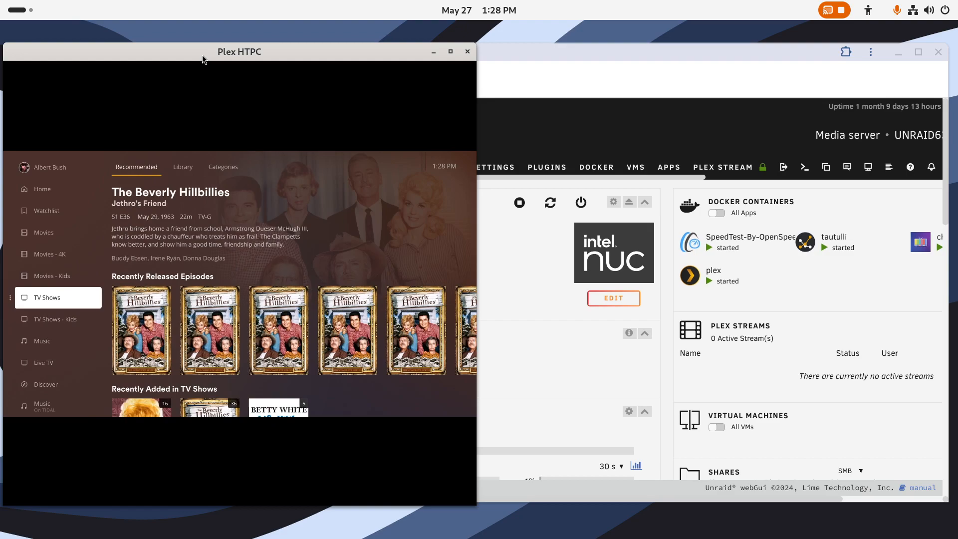
Show the full list of Plex servers and expand the Walker63 server's libraries
key(Down)
key(Down)
key(Down)
key(Down)
key(Down)
key(Return)
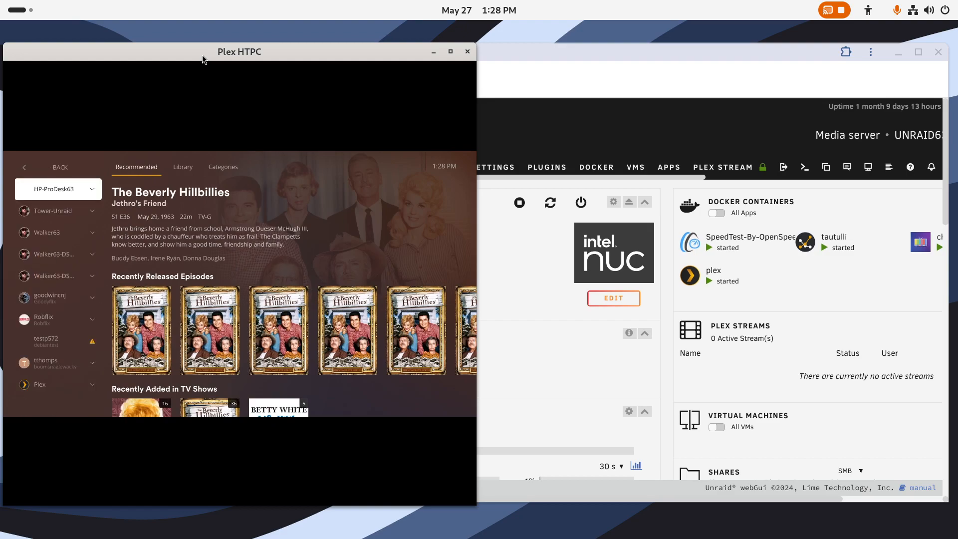
key(Down)
key(Down)
key(Down)
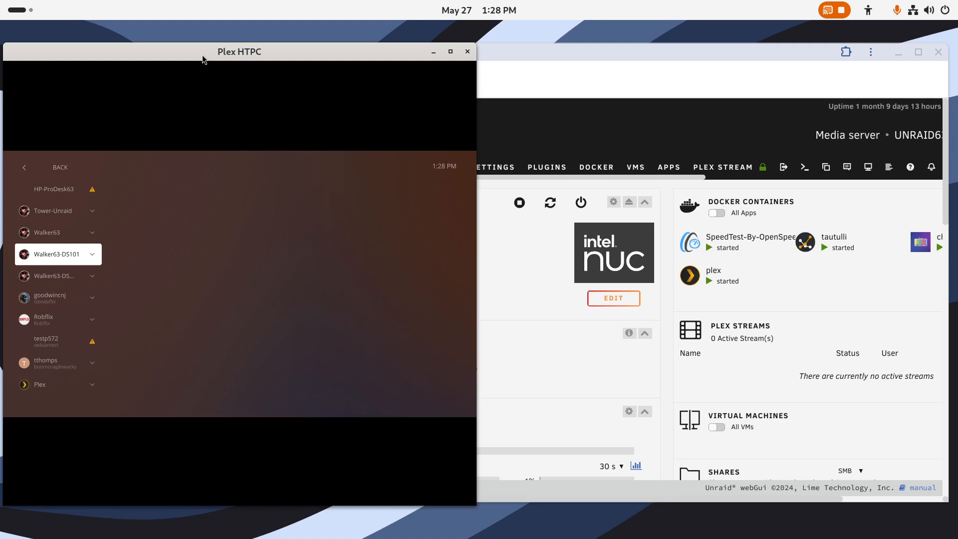
key(Up)
key(Return)
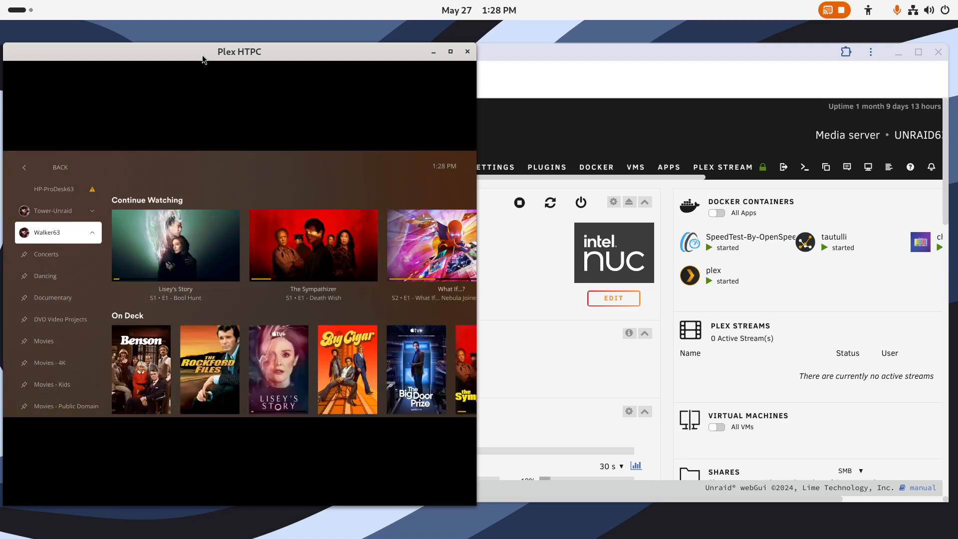
Open Walker63's TV Shows library and switch it to the full Library view
key(Down)
key(Down)
key(Down)
key(Down)
key(Down)
key(Down)
key(Down)
key(Down)
key(Down)
key(Down)
key(Down)
key(Down)
key(Down)
key(Down)
key(Down)
key(Down)
key(Down)
key(Down)
key(Down)
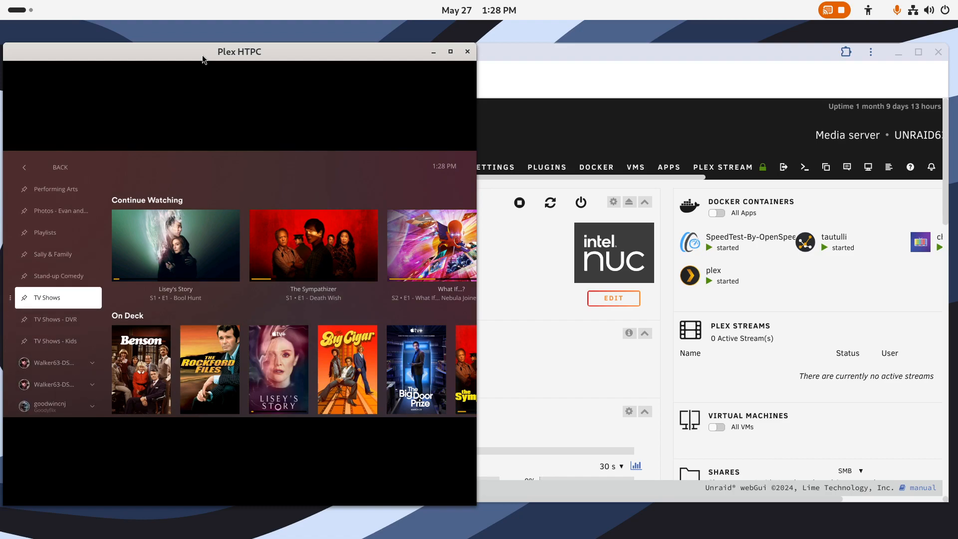
key(Return)
key(Right)
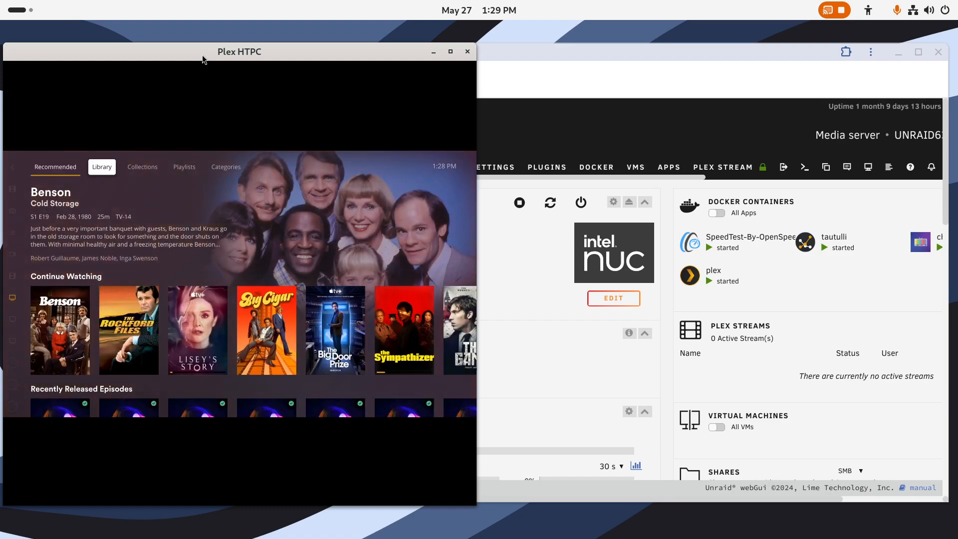
key(Return)
Find Life With Elizabeth among the TV shows and open its page
key(Right)
key(Right)
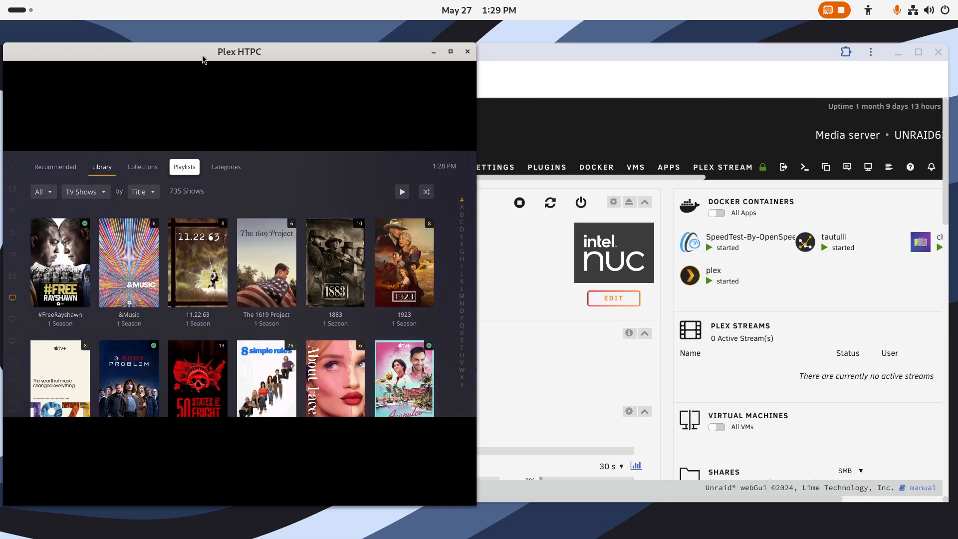
key(Right)
key(Down)
key(Down)
key(Down)
key(Down)
key(Down)
key(Down)
key(Down)
key(Down)
key(Down)
key(Down)
key(Down)
key(Down)
key(Down)
key(Down)
key(Down)
key(Down)
key(Down)
key(Down)
key(Down)
key(Down)
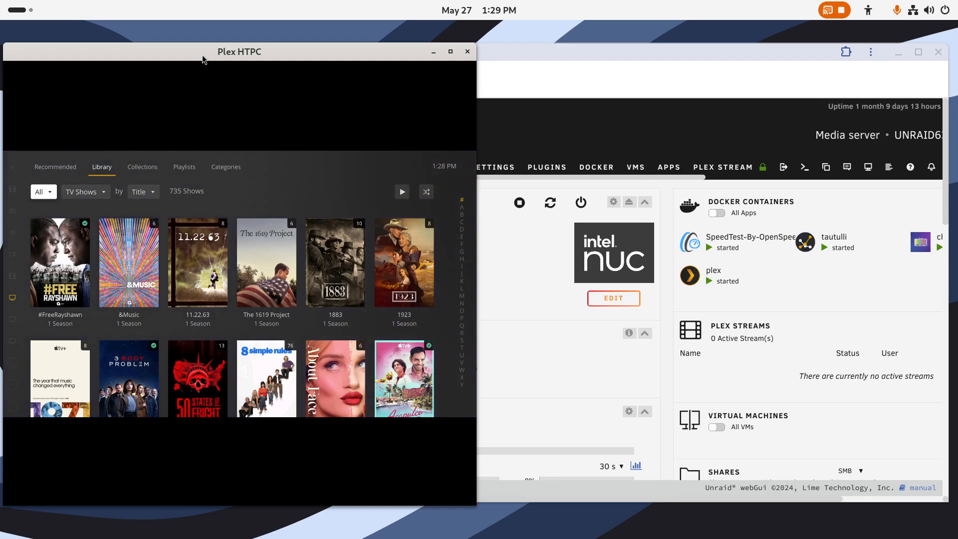
key(Down)
key(Down)
key(Down)
key(Down)
key(Down)
key(Down)
key(Down)
key(Down)
key(Down)
key(Down)
key(Down)
key(Down)
key(Down)
key(Down)
key(Down)
key(Down)
key(Down)
key(Down)
key(Down)
key(Down)
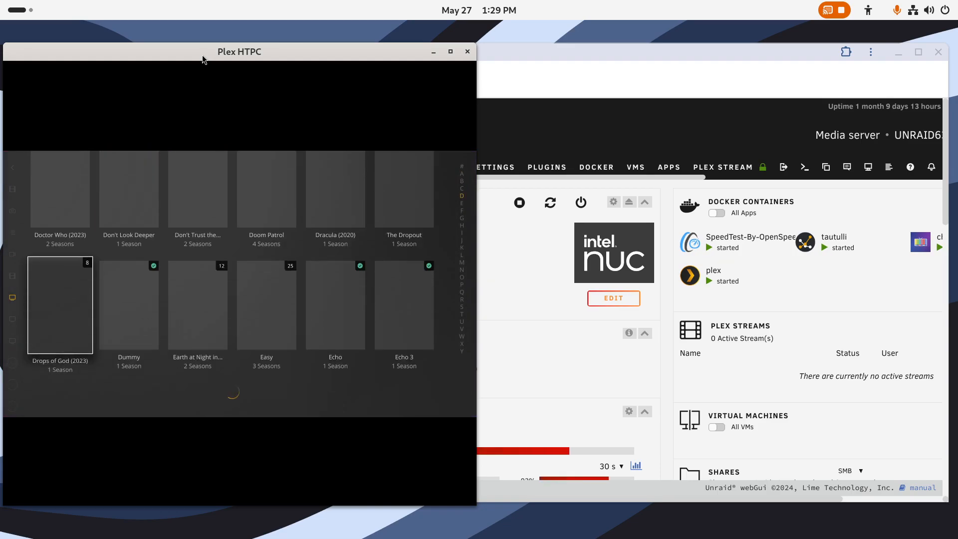
key(Down)
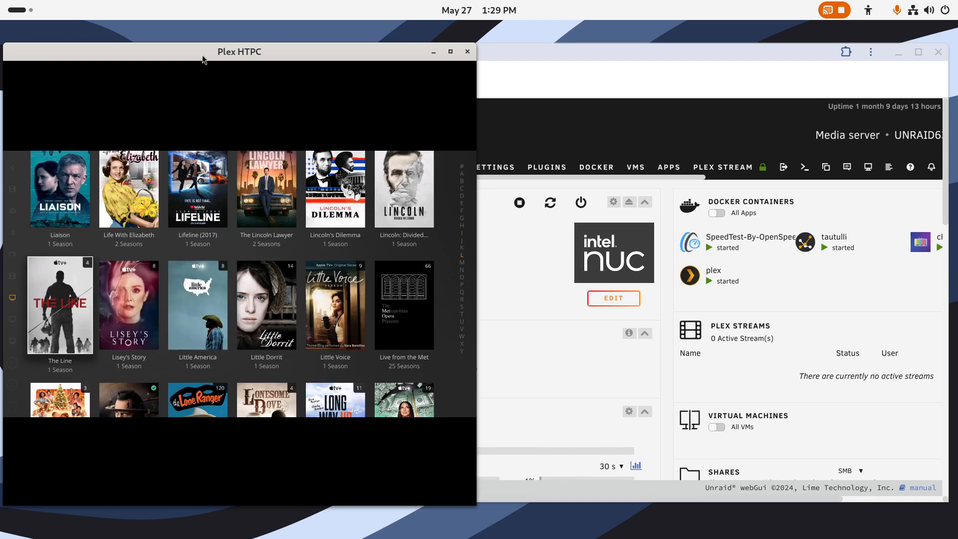
key(Right)
key(Up)
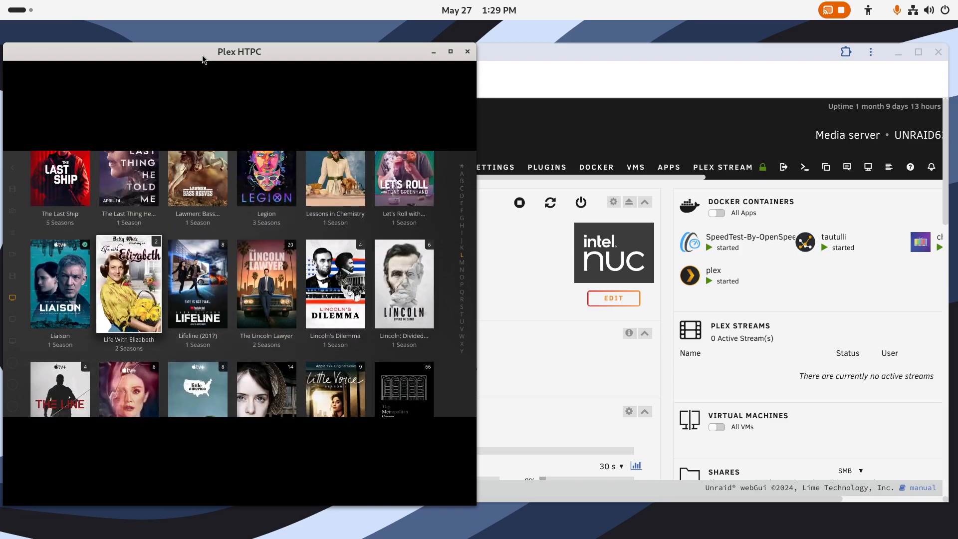
key(Return)
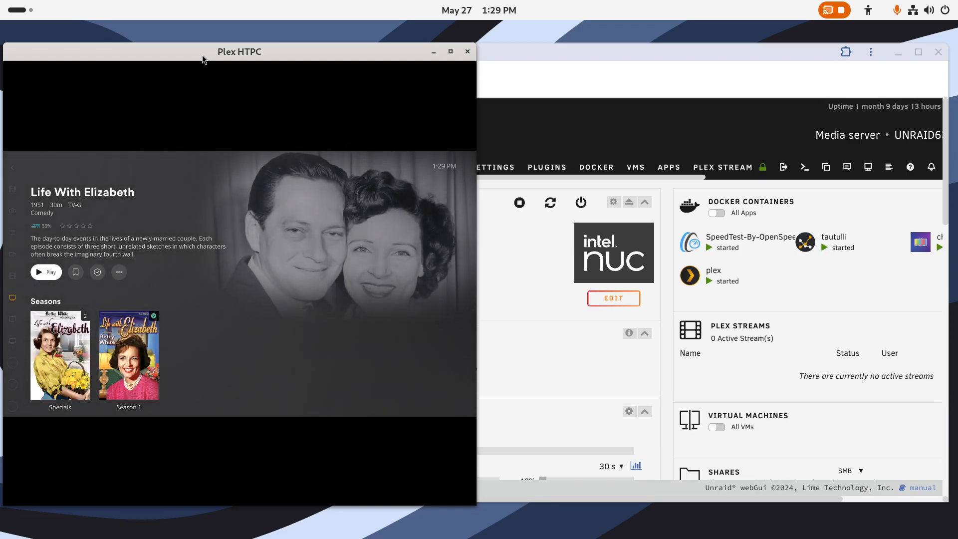
Play Season 1 Episode 14 of Life With Elizabeth and pause the playback
key(Down)
key(Right)
key(Return)
key(Return)
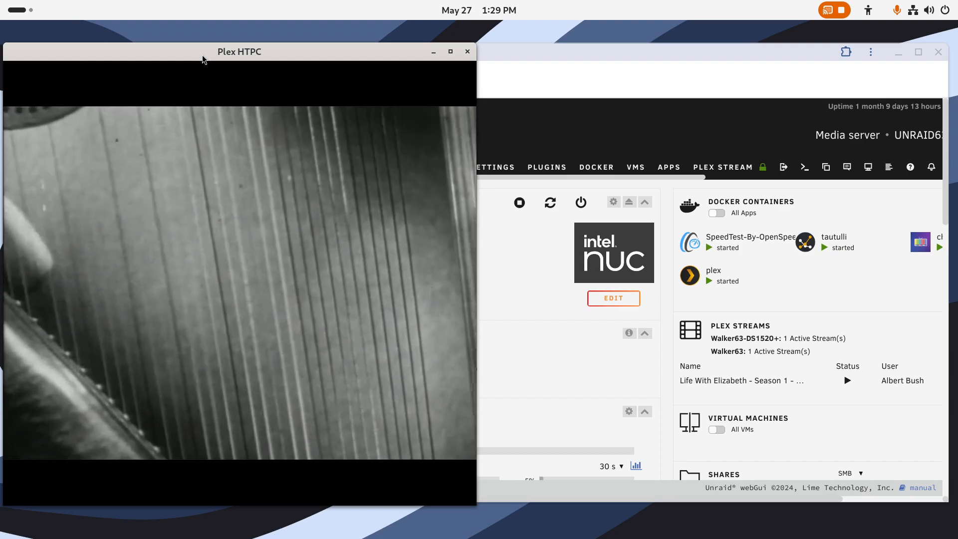
key(space)
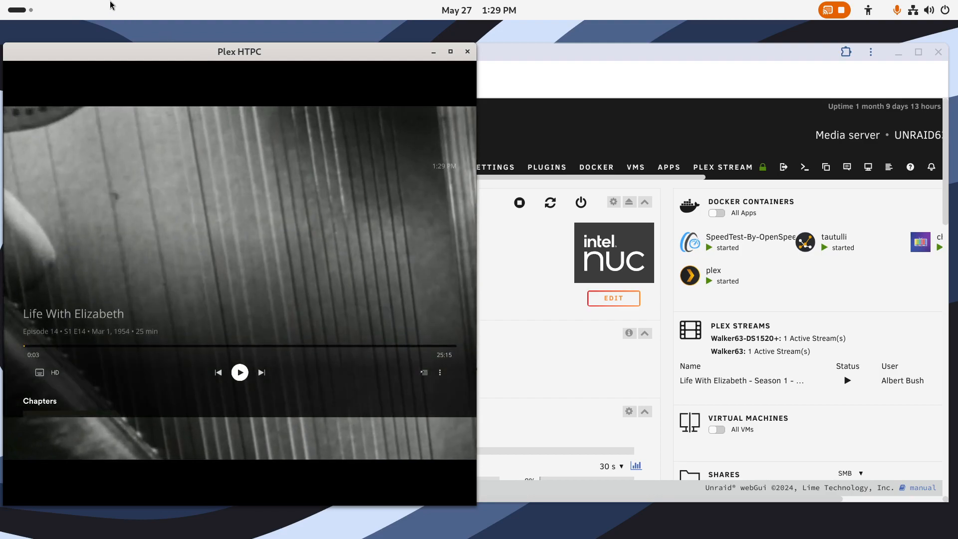
Maximize the UNRAID63 dashboard and examine the active stream's details in Plex Streams
mouse_move(9, 5)
click(691, 56)
double_click(692, 56)
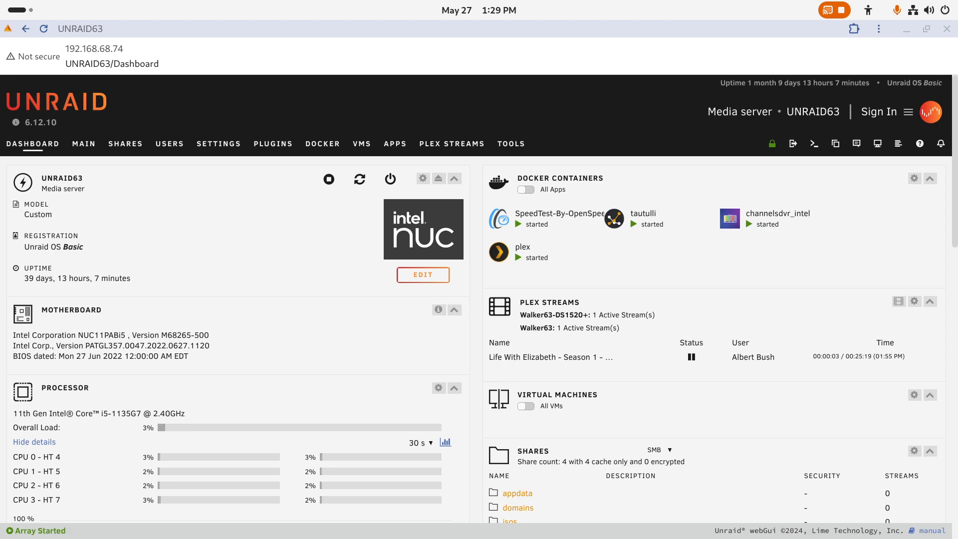
Bring back the maximized browser window with Tower's Plex Streams settings and open Tower's dashboard
drag(709, 538, 581, 37)
double_click(582, 35)
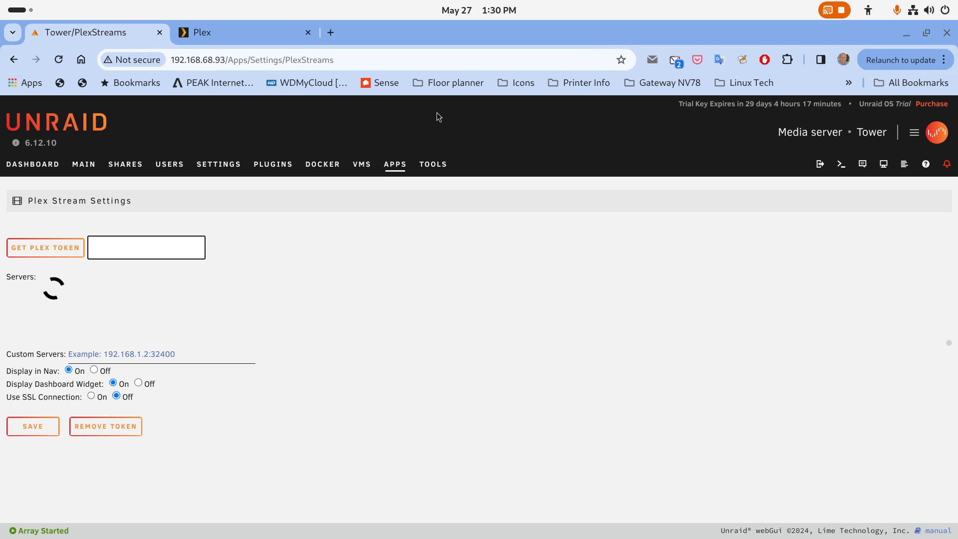
click(33, 164)
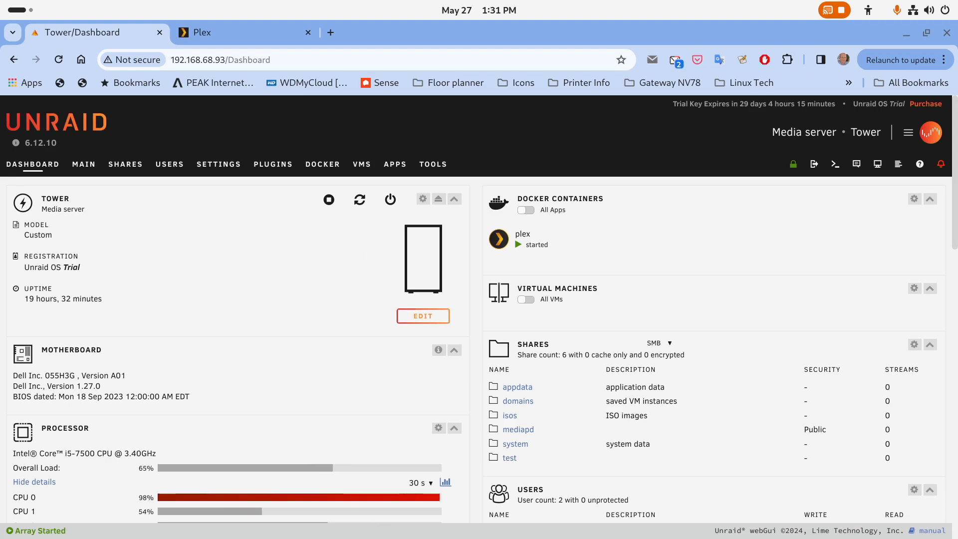
Bring up the Files window and open the mediapd share on tower.local
drag(957, 128, 280, 113)
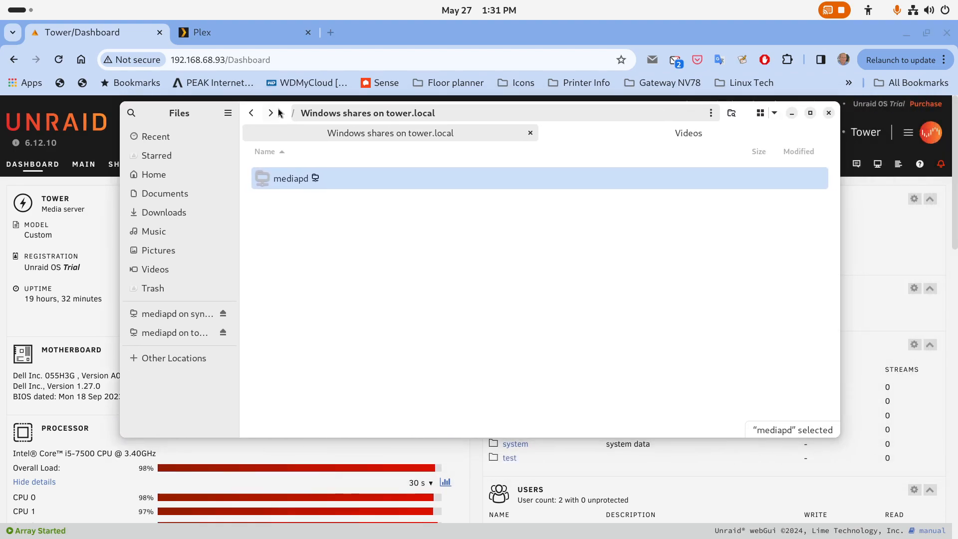
double_click(298, 178)
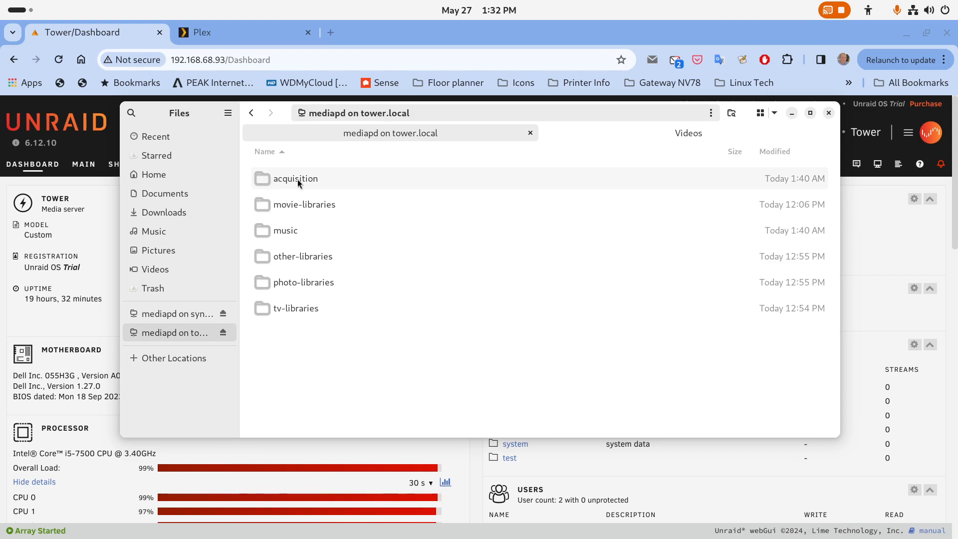
Inspect the complete folder inside acquisition and return to the top level of the mediapd share
double_click(298, 180)
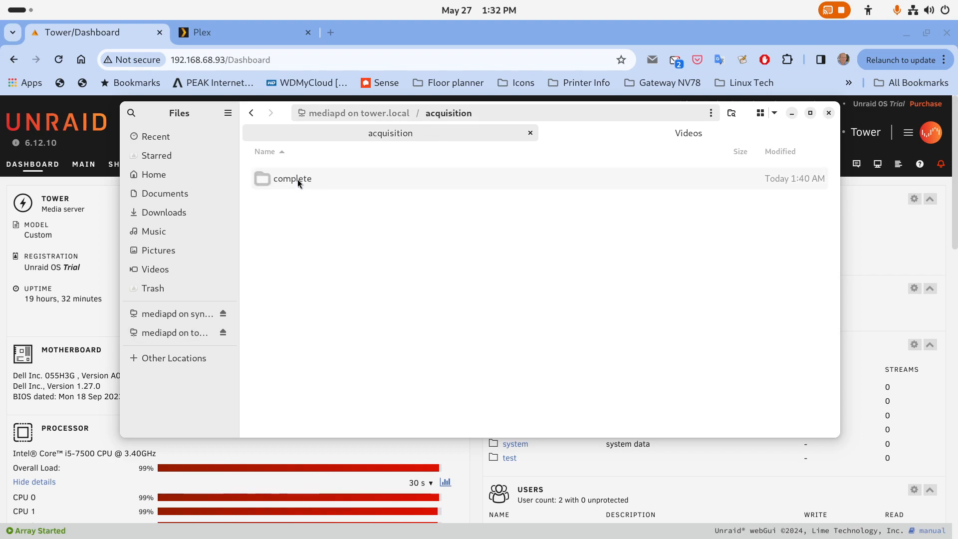
double_click(297, 178)
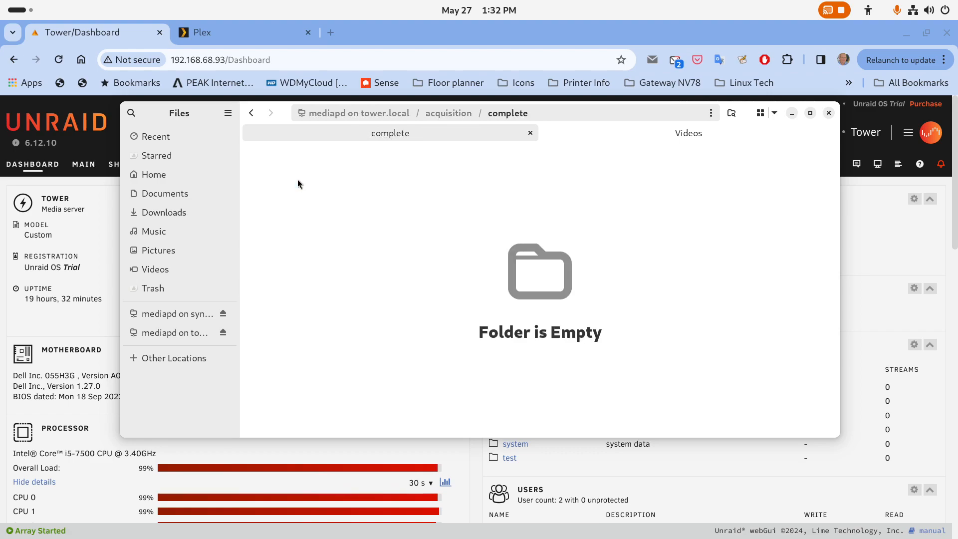
click(252, 114)
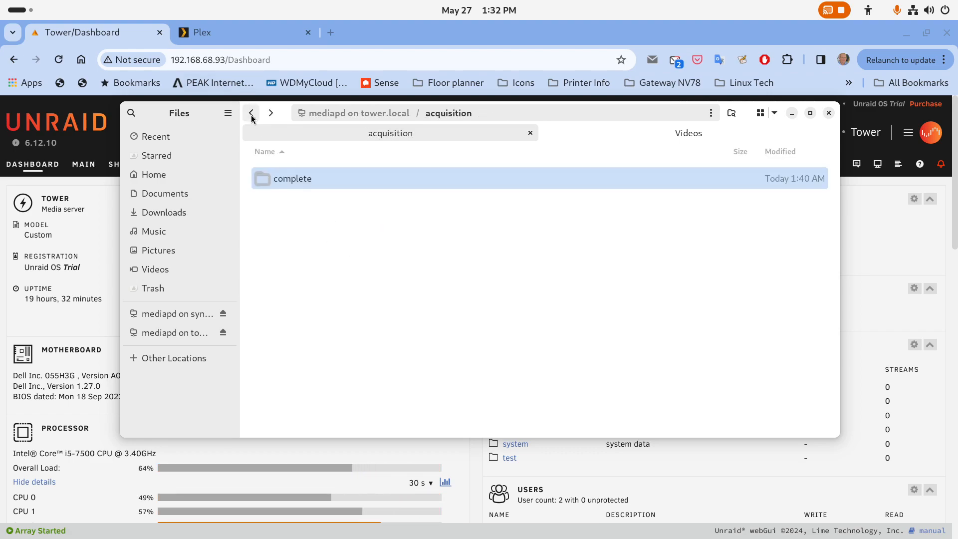
click(252, 114)
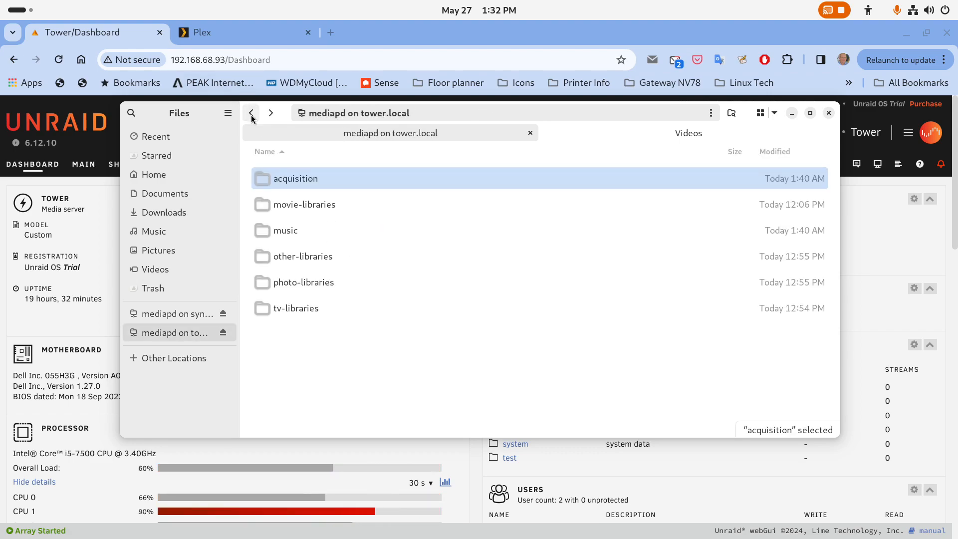
Open the Season 01 folder of The Lucy Show (1962) under tv-main in tv-libraries
double_click(294, 309)
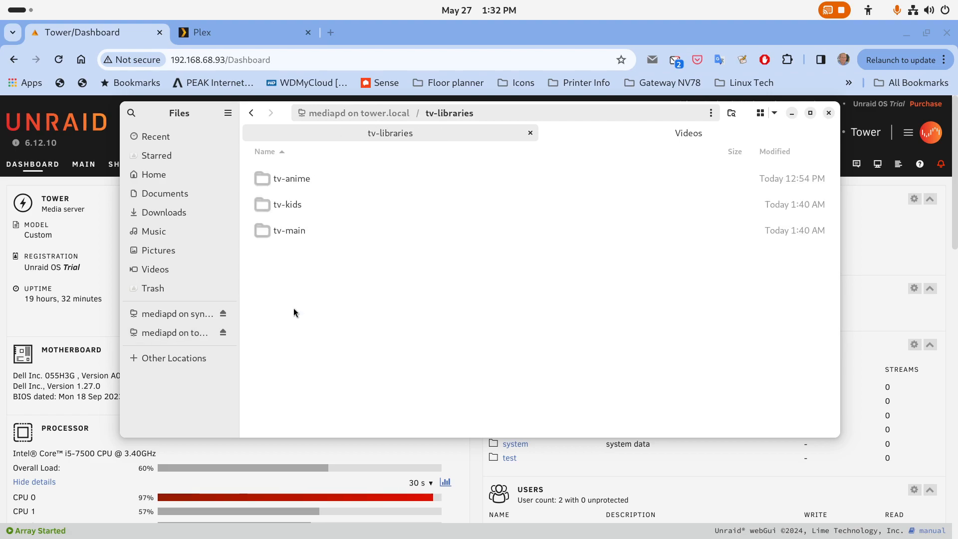
double_click(286, 229)
double_click(290, 231)
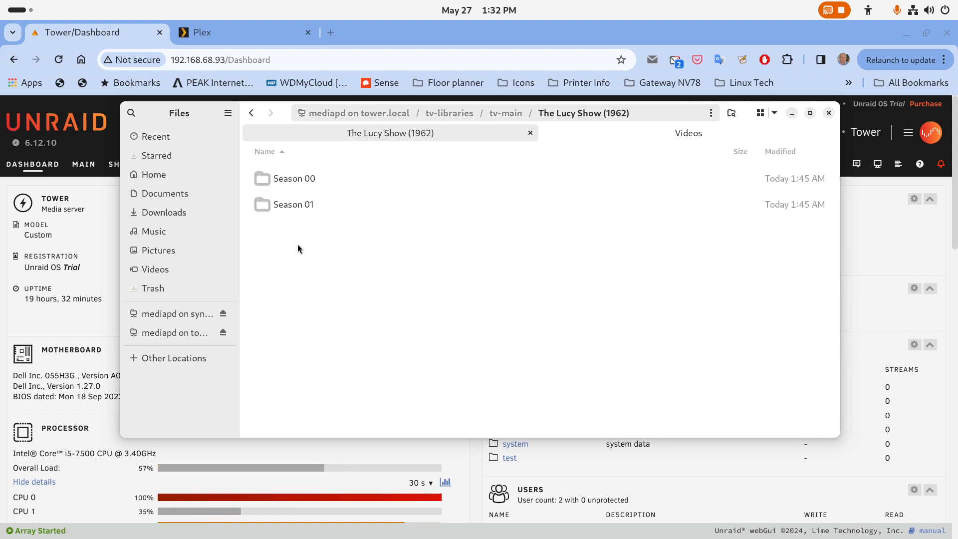
double_click(301, 205)
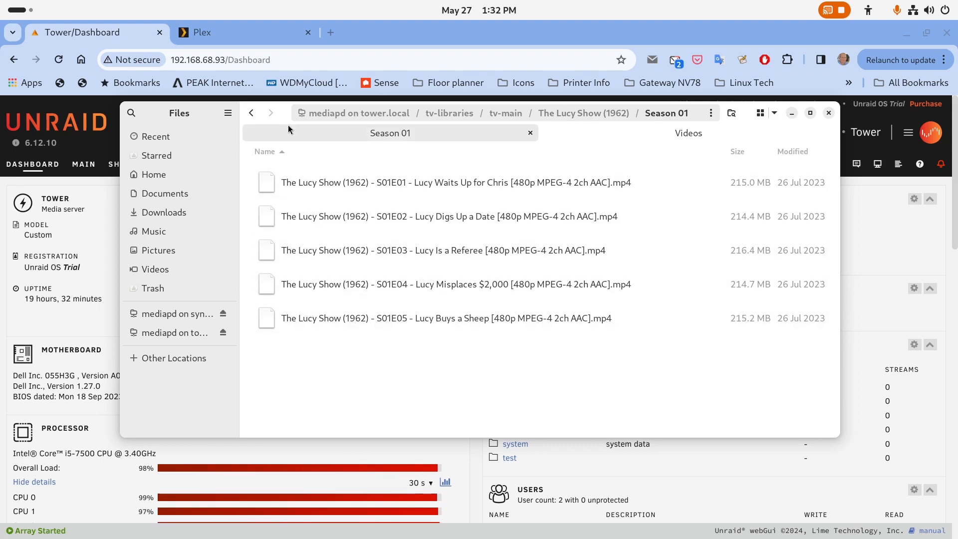
Go back up to the list of shares on tower.local and reopen the mediapd share
click(252, 115)
click(253, 114)
click(252, 114)
click(253, 113)
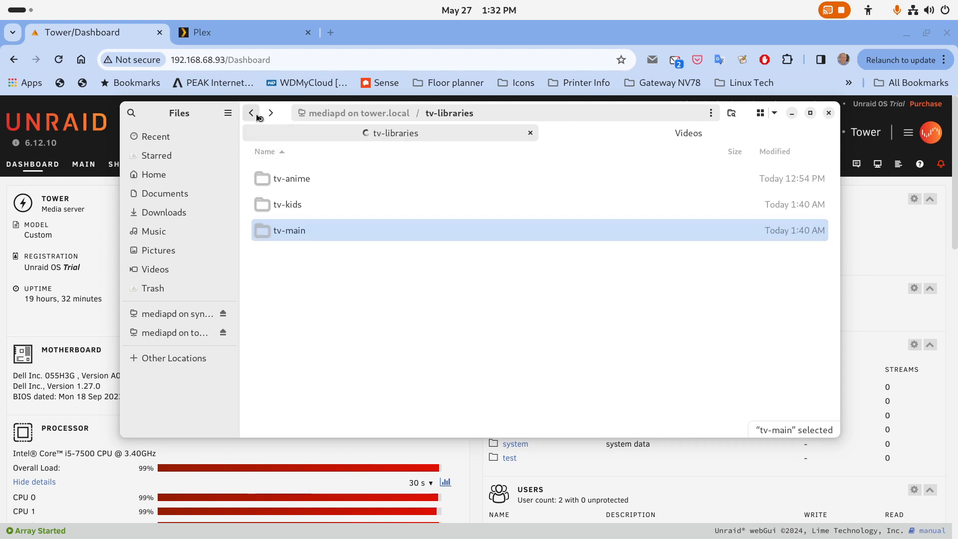
click(254, 114)
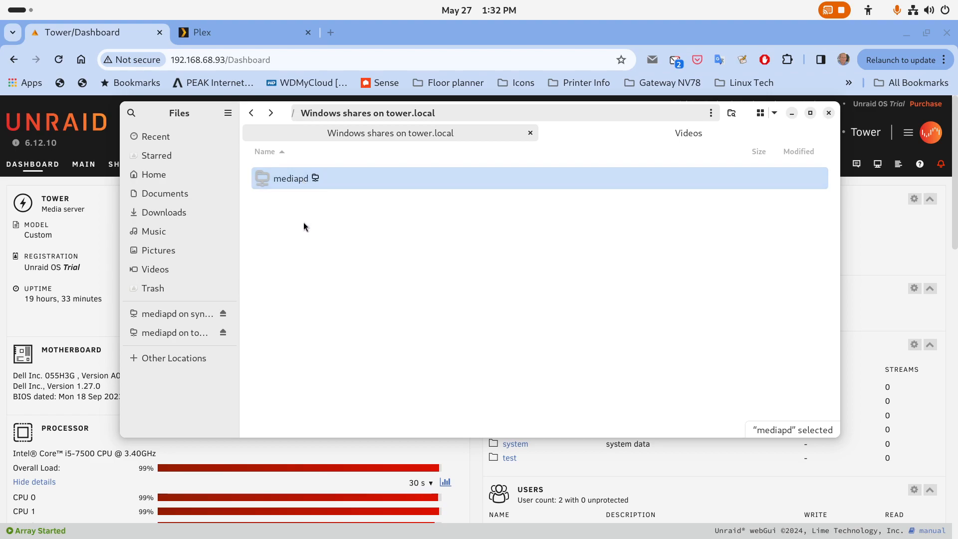
double_click(295, 178)
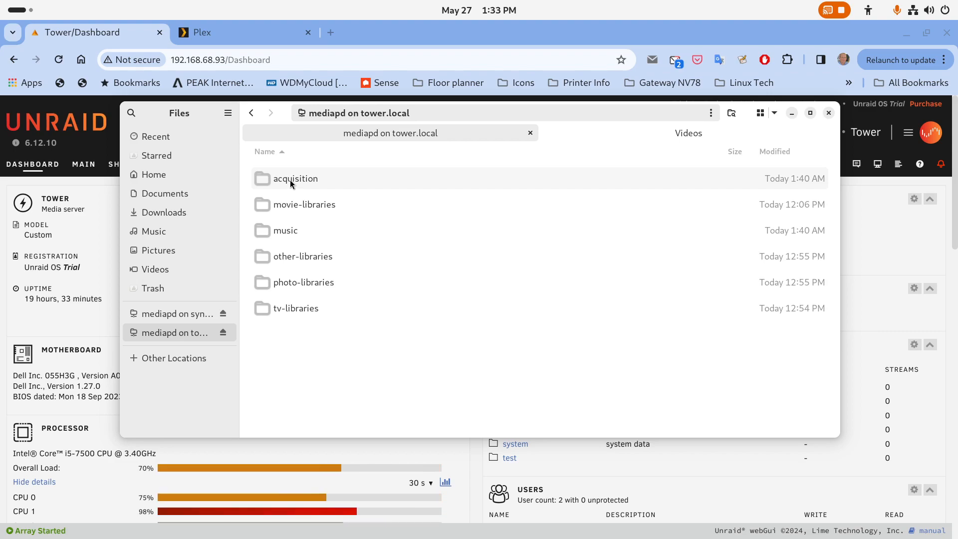
Look inside the share's tv-libraries folder, return, and open the acquisition folder
double_click(309, 308)
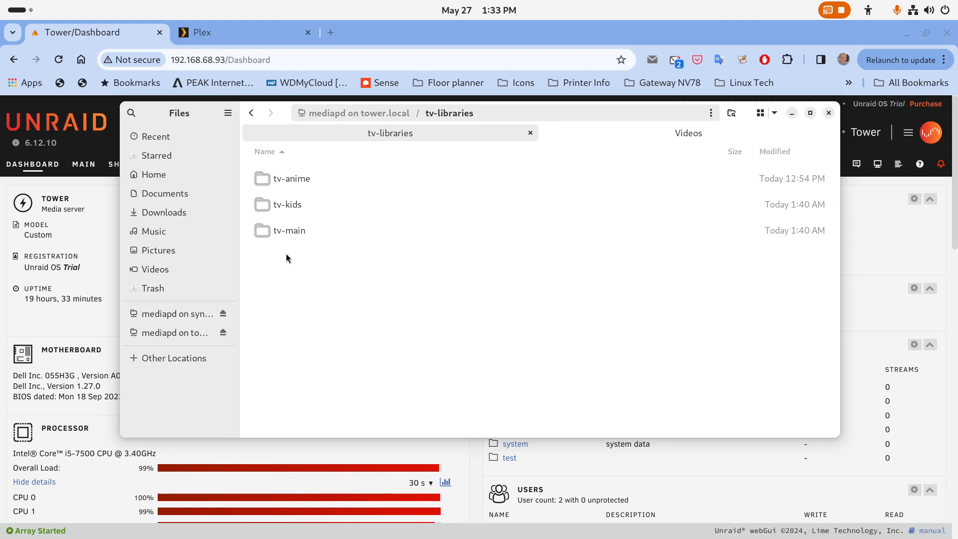
click(252, 118)
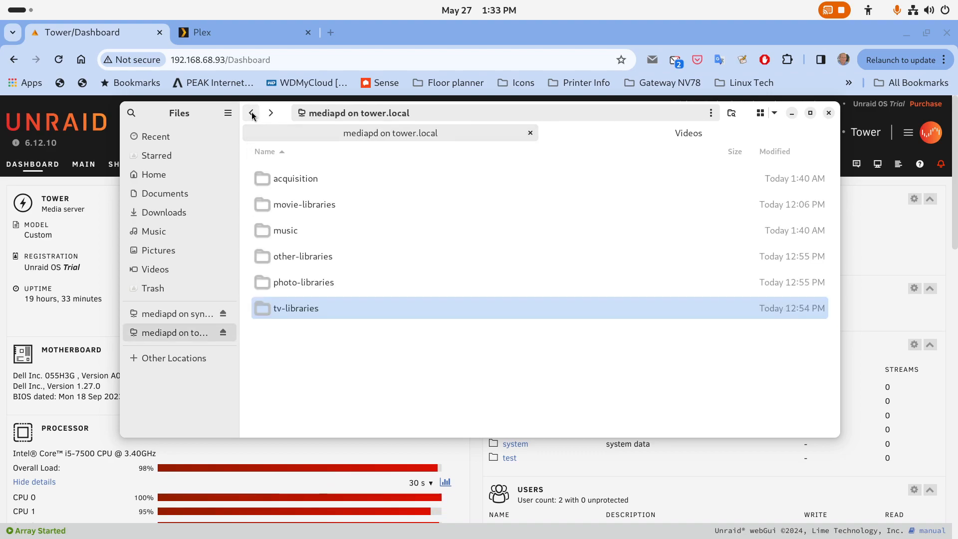
double_click(286, 181)
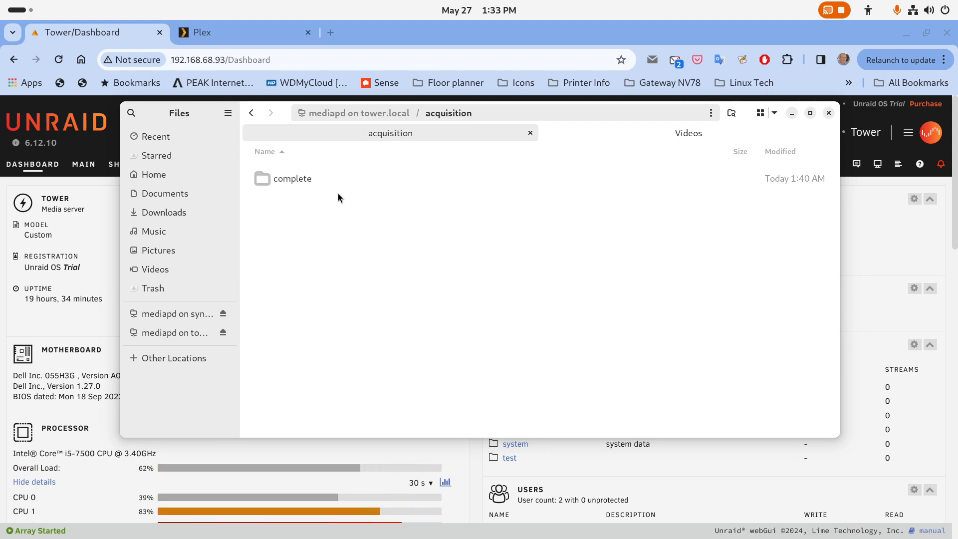
Put the Files window away and open the plex Docker container's settings on Tower for editing
drag(285, 116, 957, 162)
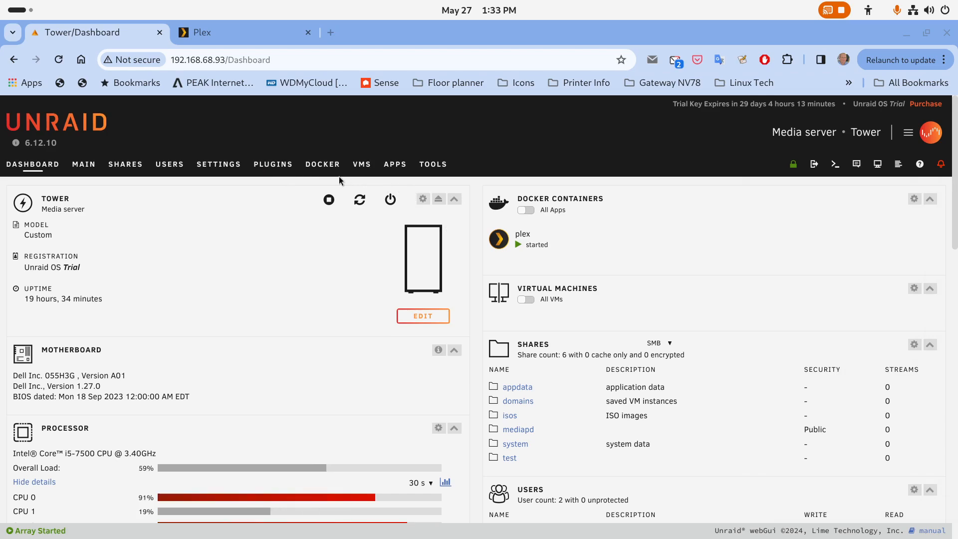
click(327, 166)
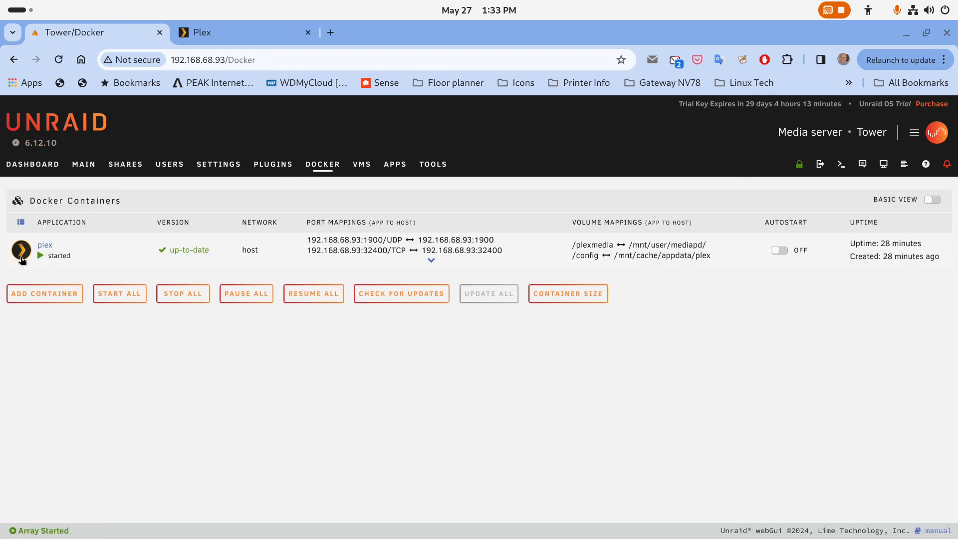
click(22, 254)
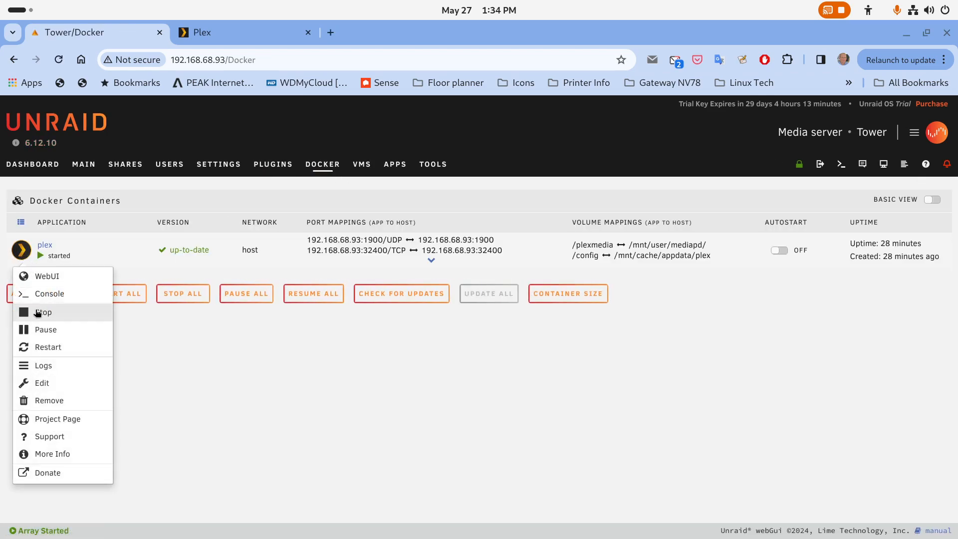
click(45, 390)
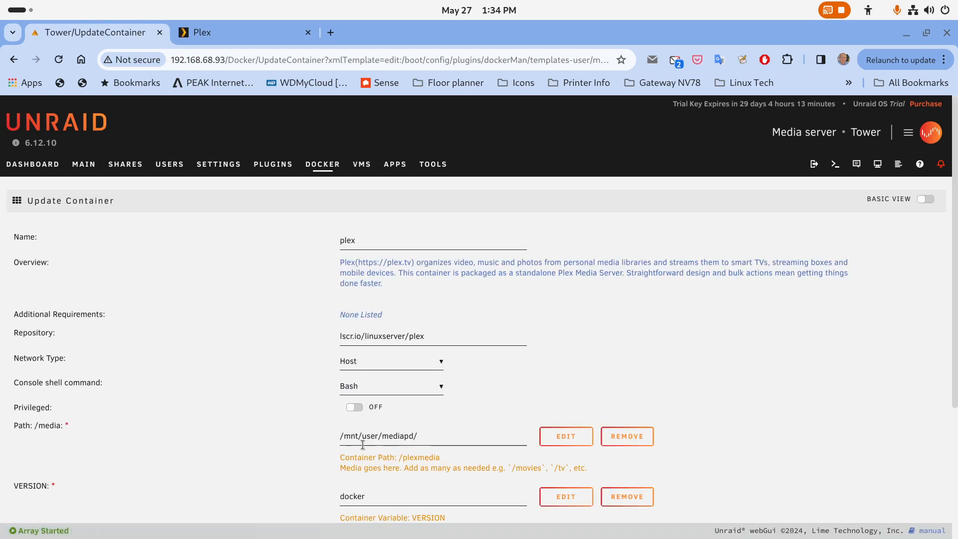
Review the plex container's settings, switch to the advanced view, and examine the Extra Parameters value
scroll(434, 370, down, 3)
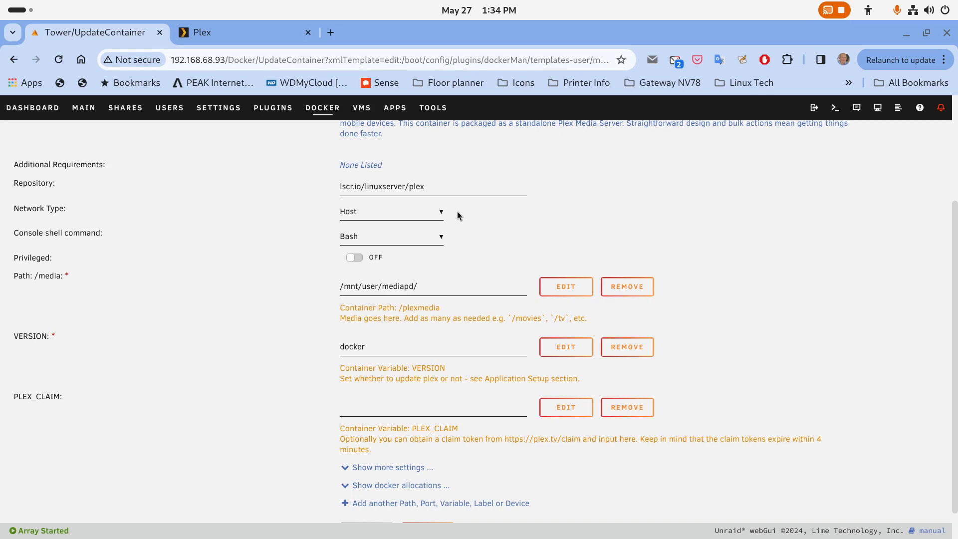
scroll(434, 270, up, 3)
scroll(434, 271, down, 3)
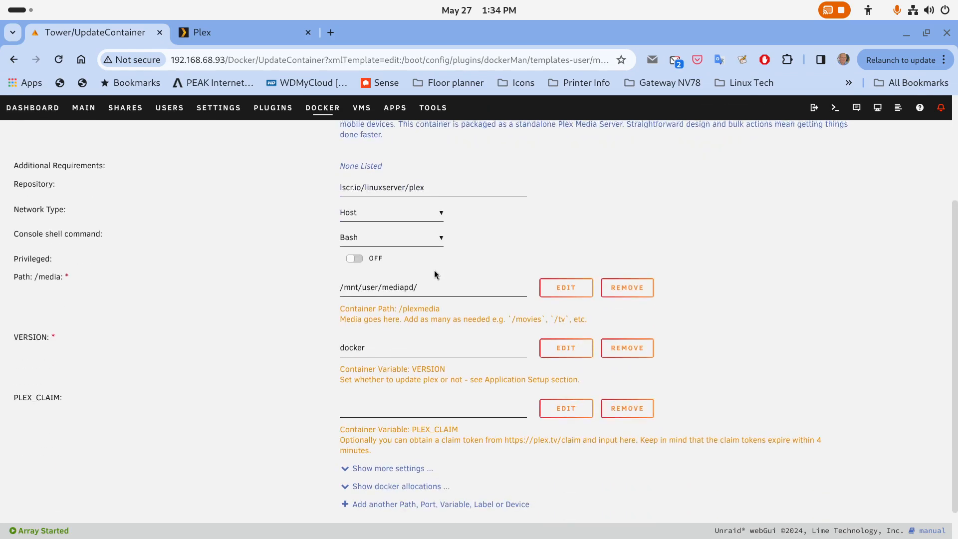
scroll(434, 272, up, 3)
scroll(868, 145, up, 3)
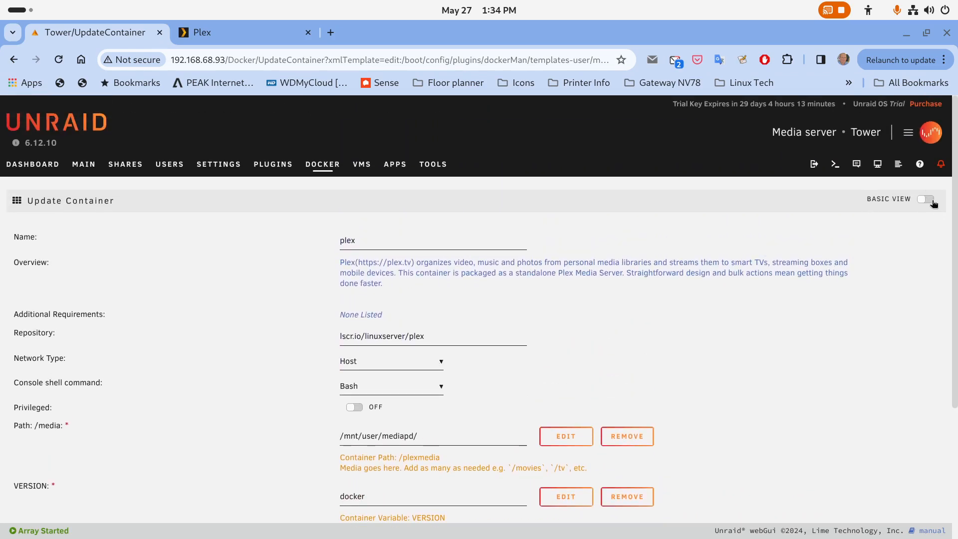
click(931, 200)
scroll(274, 388, down, 5)
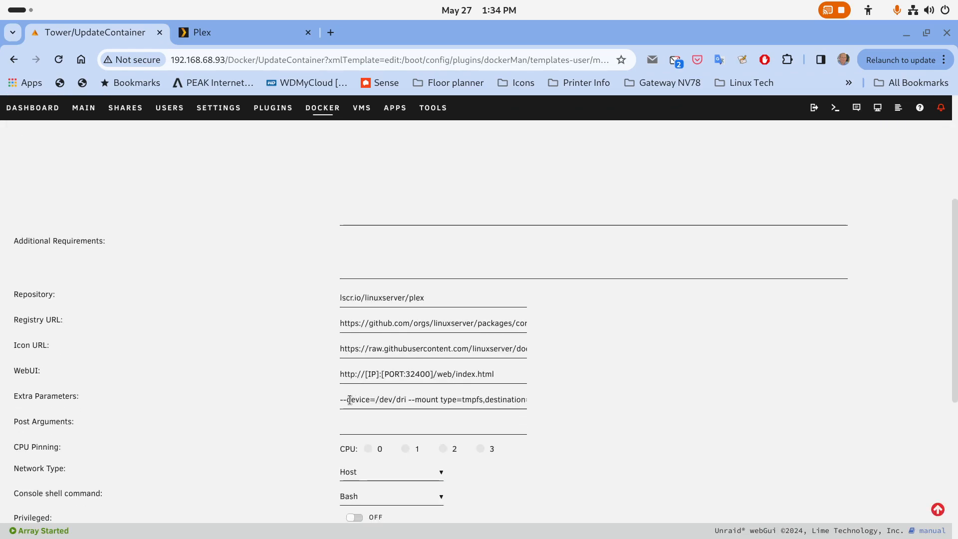
drag(342, 399, 536, 403)
click(794, 415)
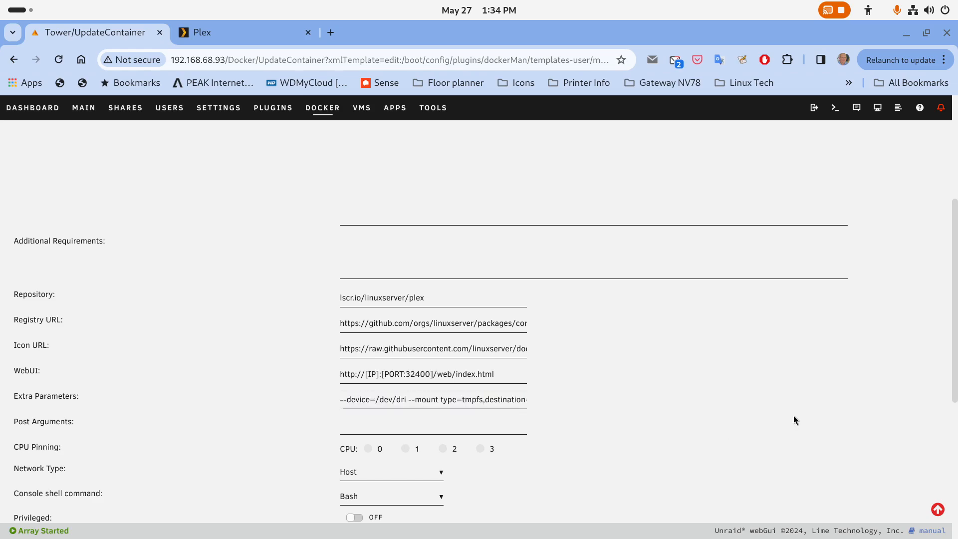
Open Tower's dashboard and examine its processor load, system memory and GPU sections
click(39, 111)
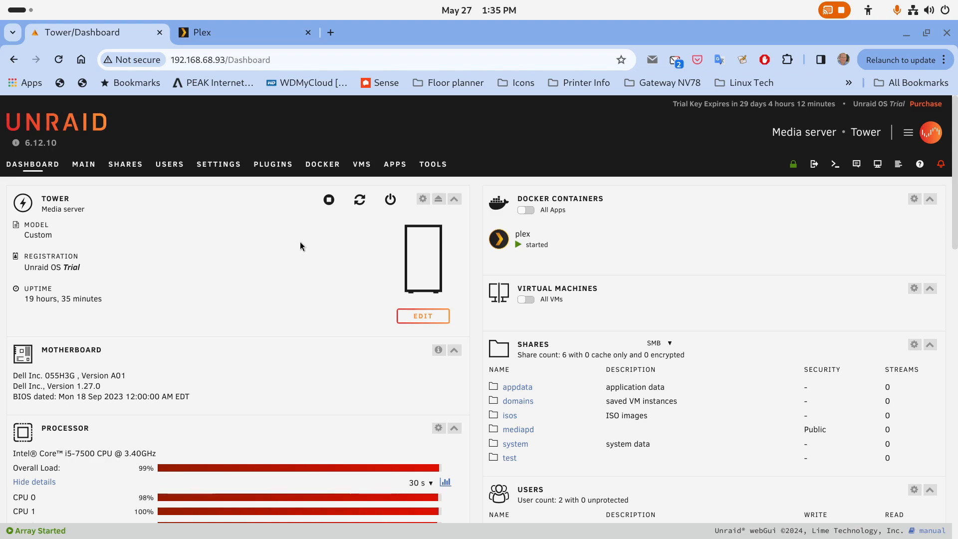
scroll(262, 306, down, 3)
scroll(262, 305, down, 1)
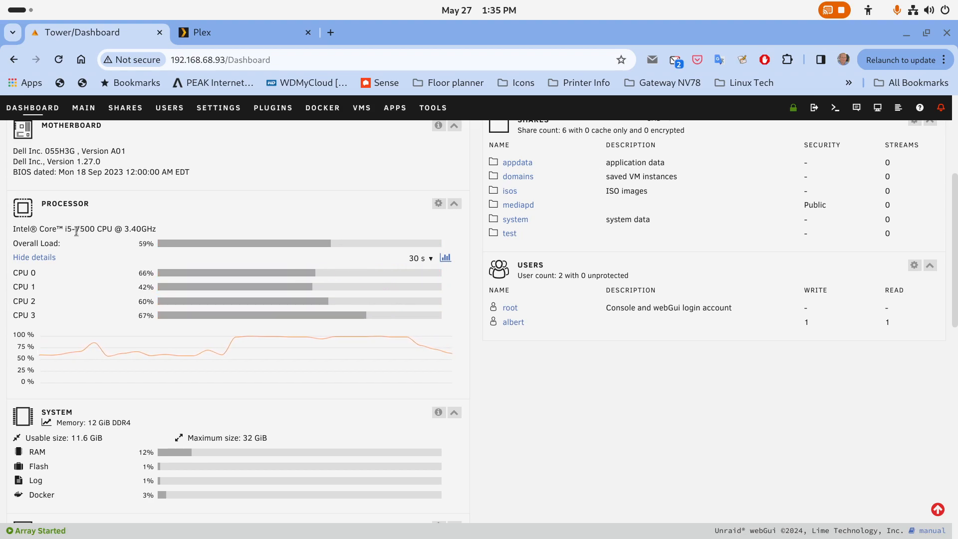
scroll(83, 232, down, 6)
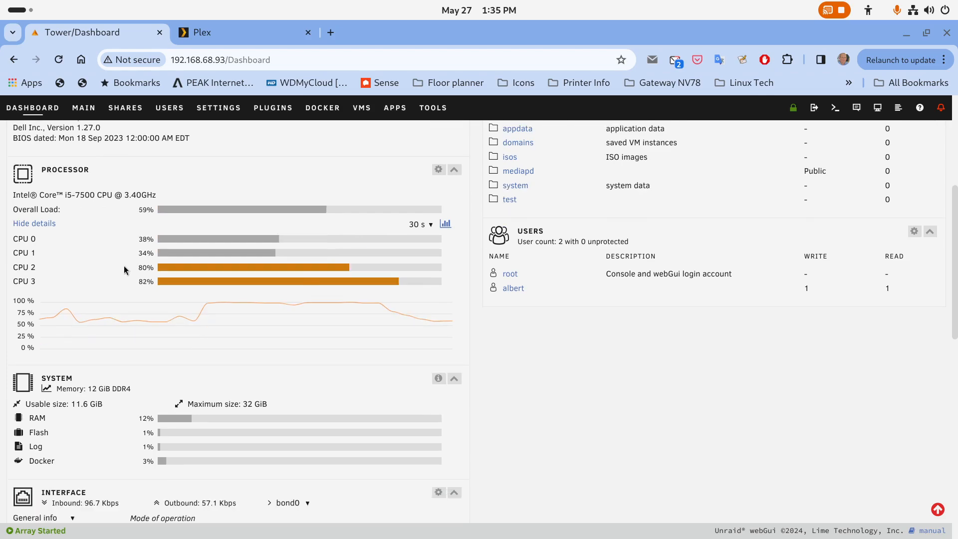
scroll(124, 266, down, 2)
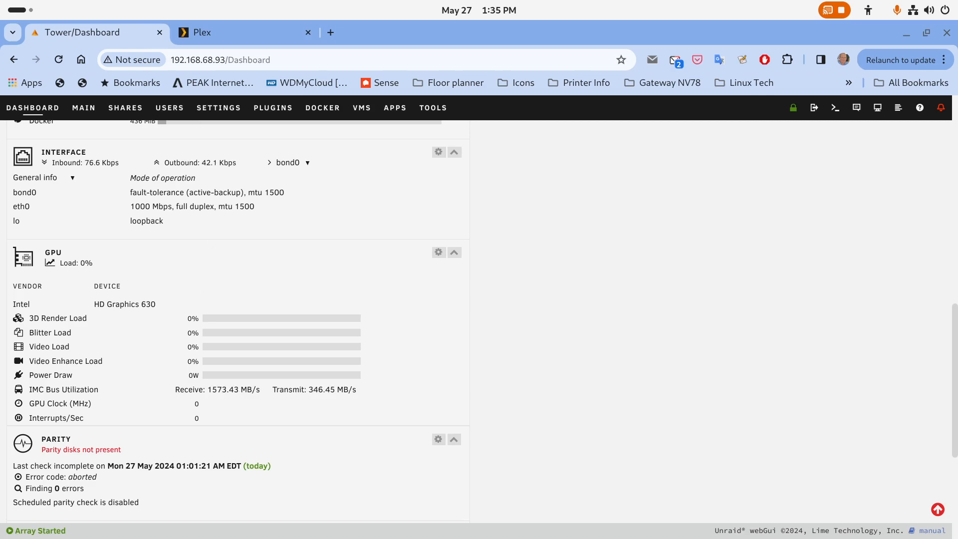
Switch to the UNRAID63 dashboard and examine its processor and GPU sections
click(22, 10)
text(un)
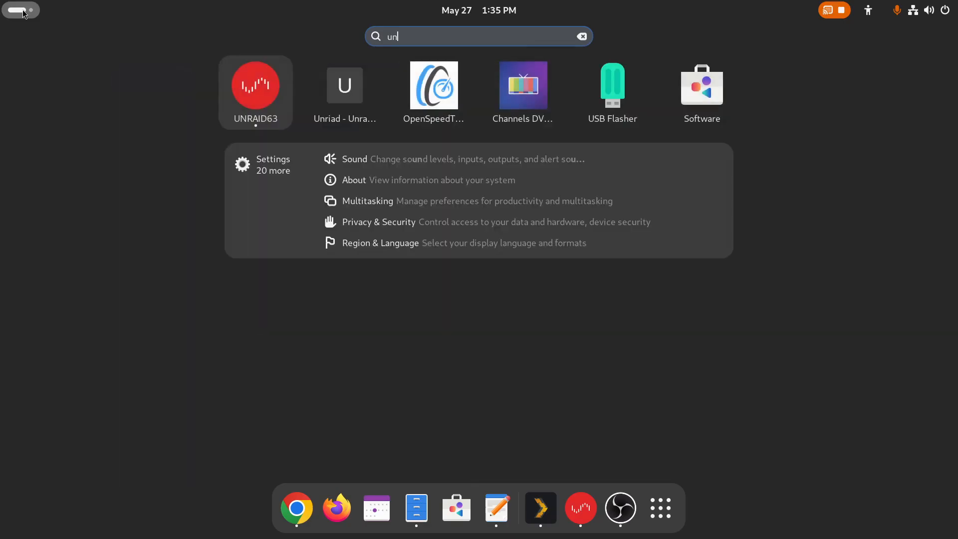
click(262, 98)
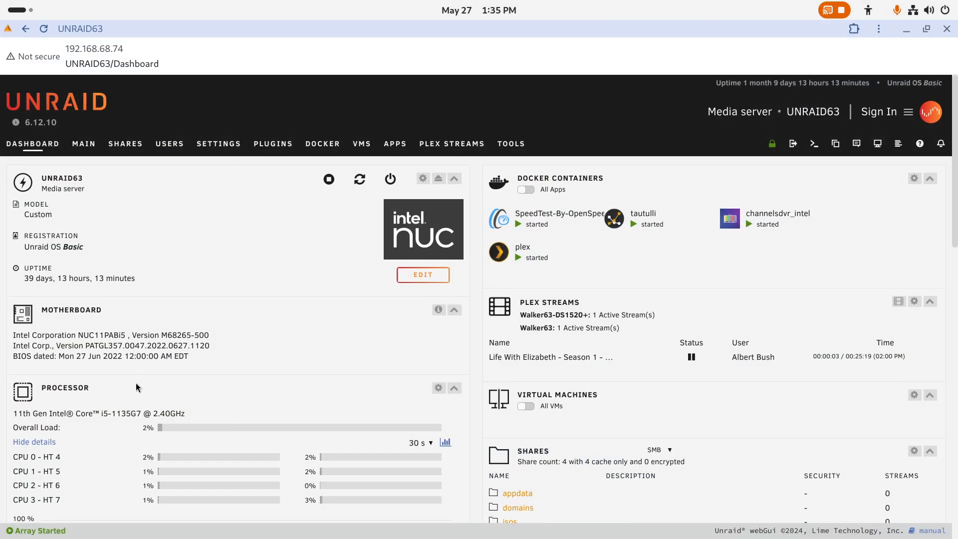
scroll(136, 382, down, 5)
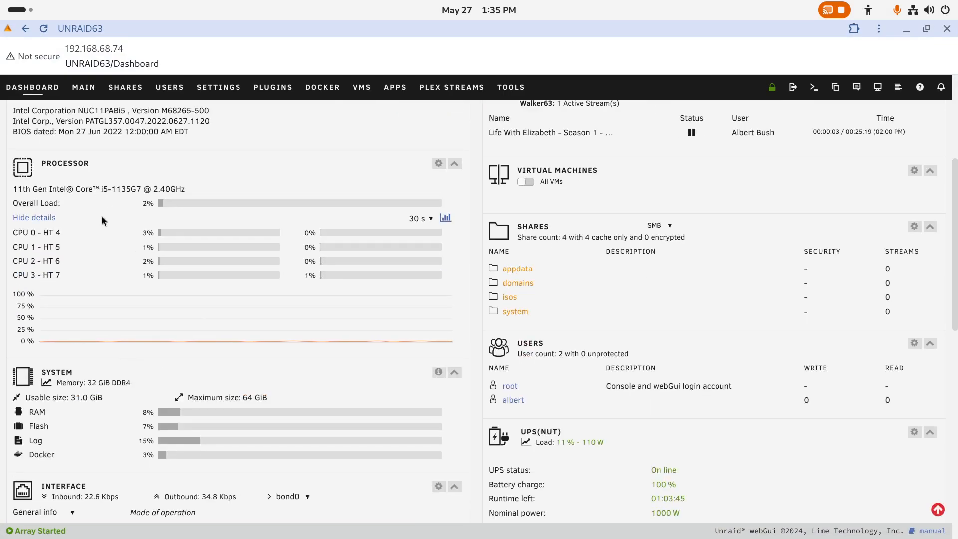
scroll(105, 213, down, 6)
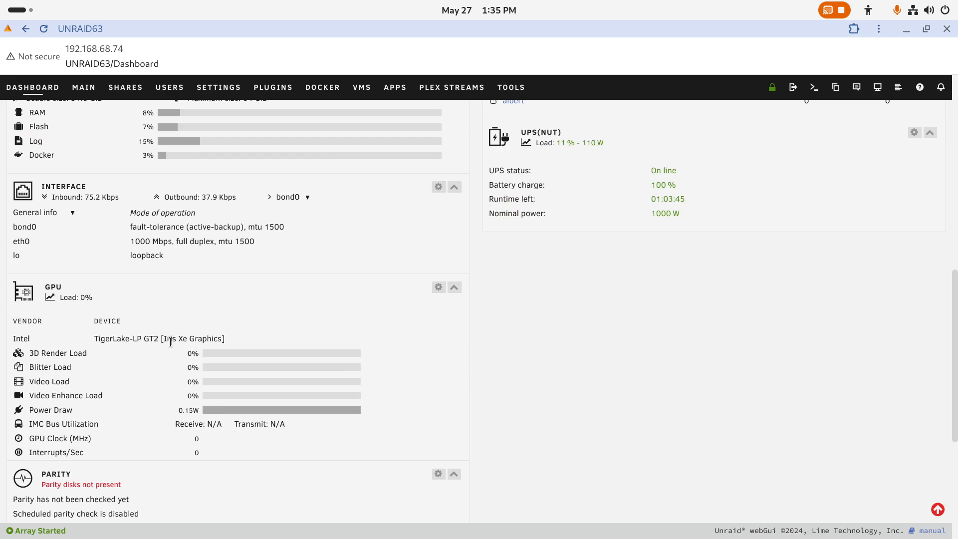
Highlight UNRAID63's GPU device name, clear the selection, and restore the window from its maximized size
triple_click(202, 338)
click(220, 338)
drag(94, 338, 220, 341)
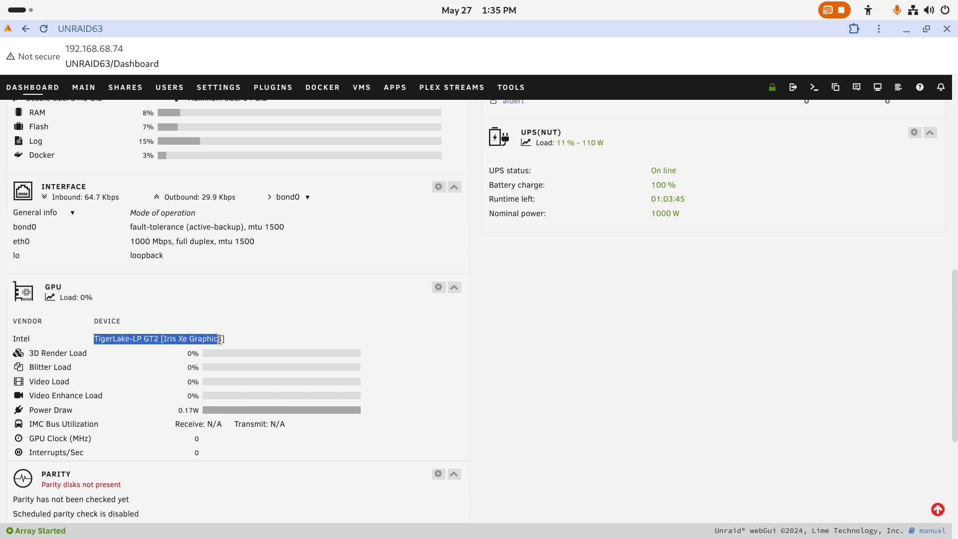
click(219, 339)
click(355, 133)
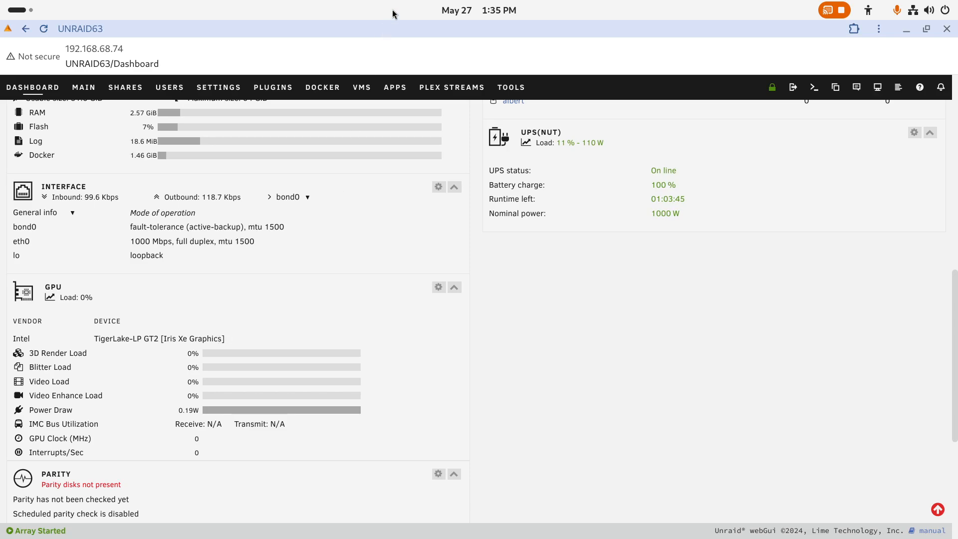
double_click(389, 29)
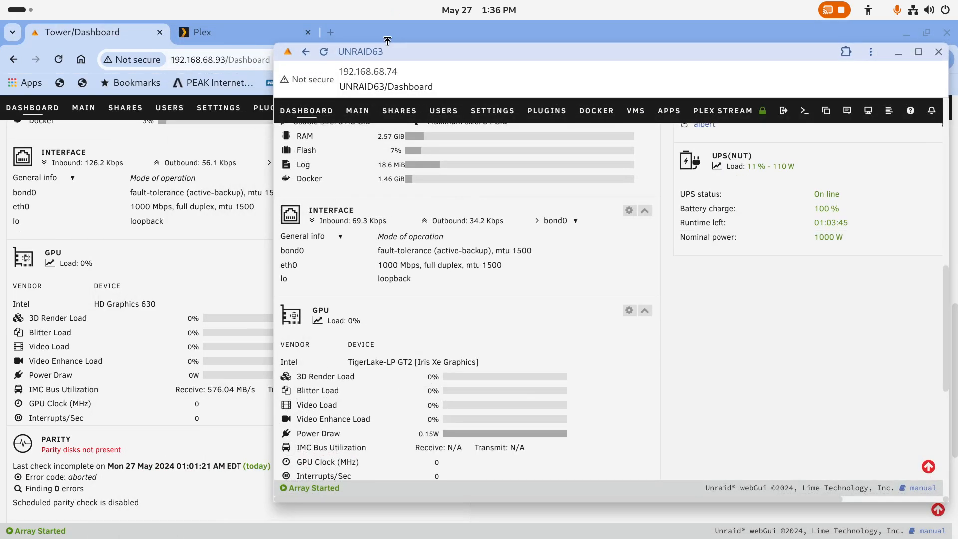